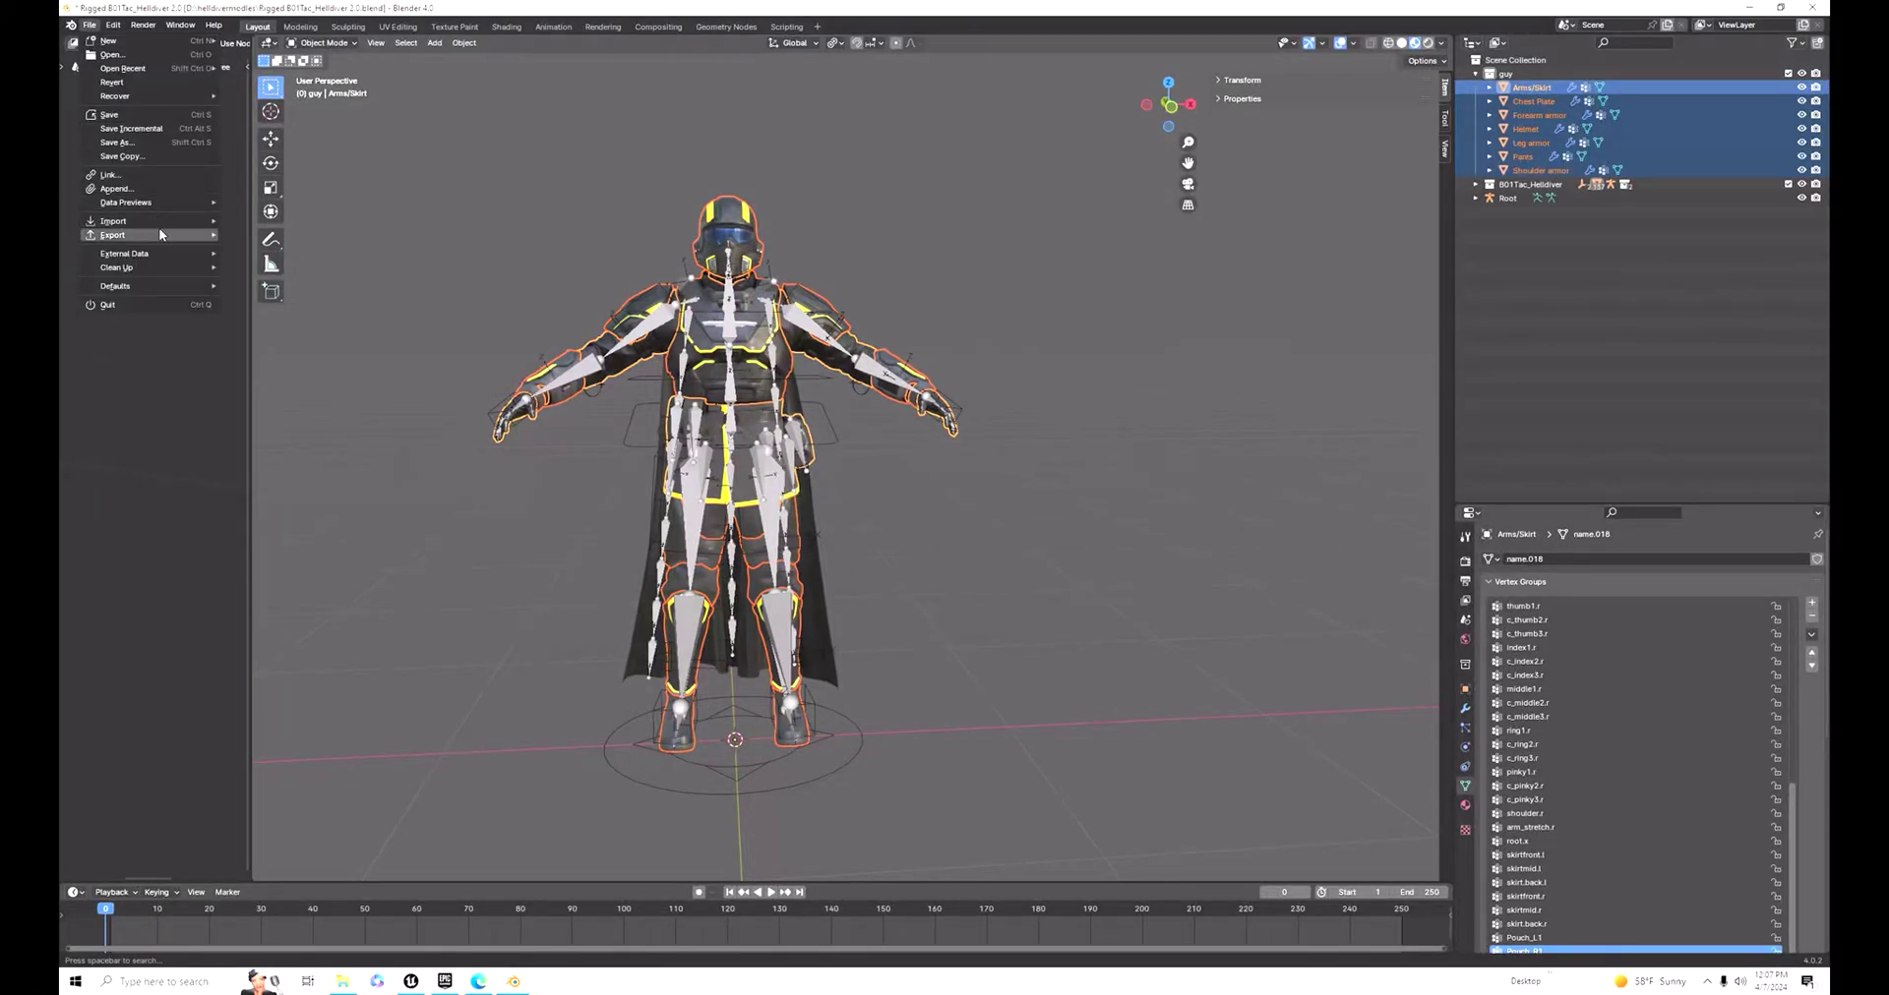
Step: Start an FBX export of the character and name the file Rigged B01Tac_Helldiver 9.0.fbx
mouse_move(162, 234)
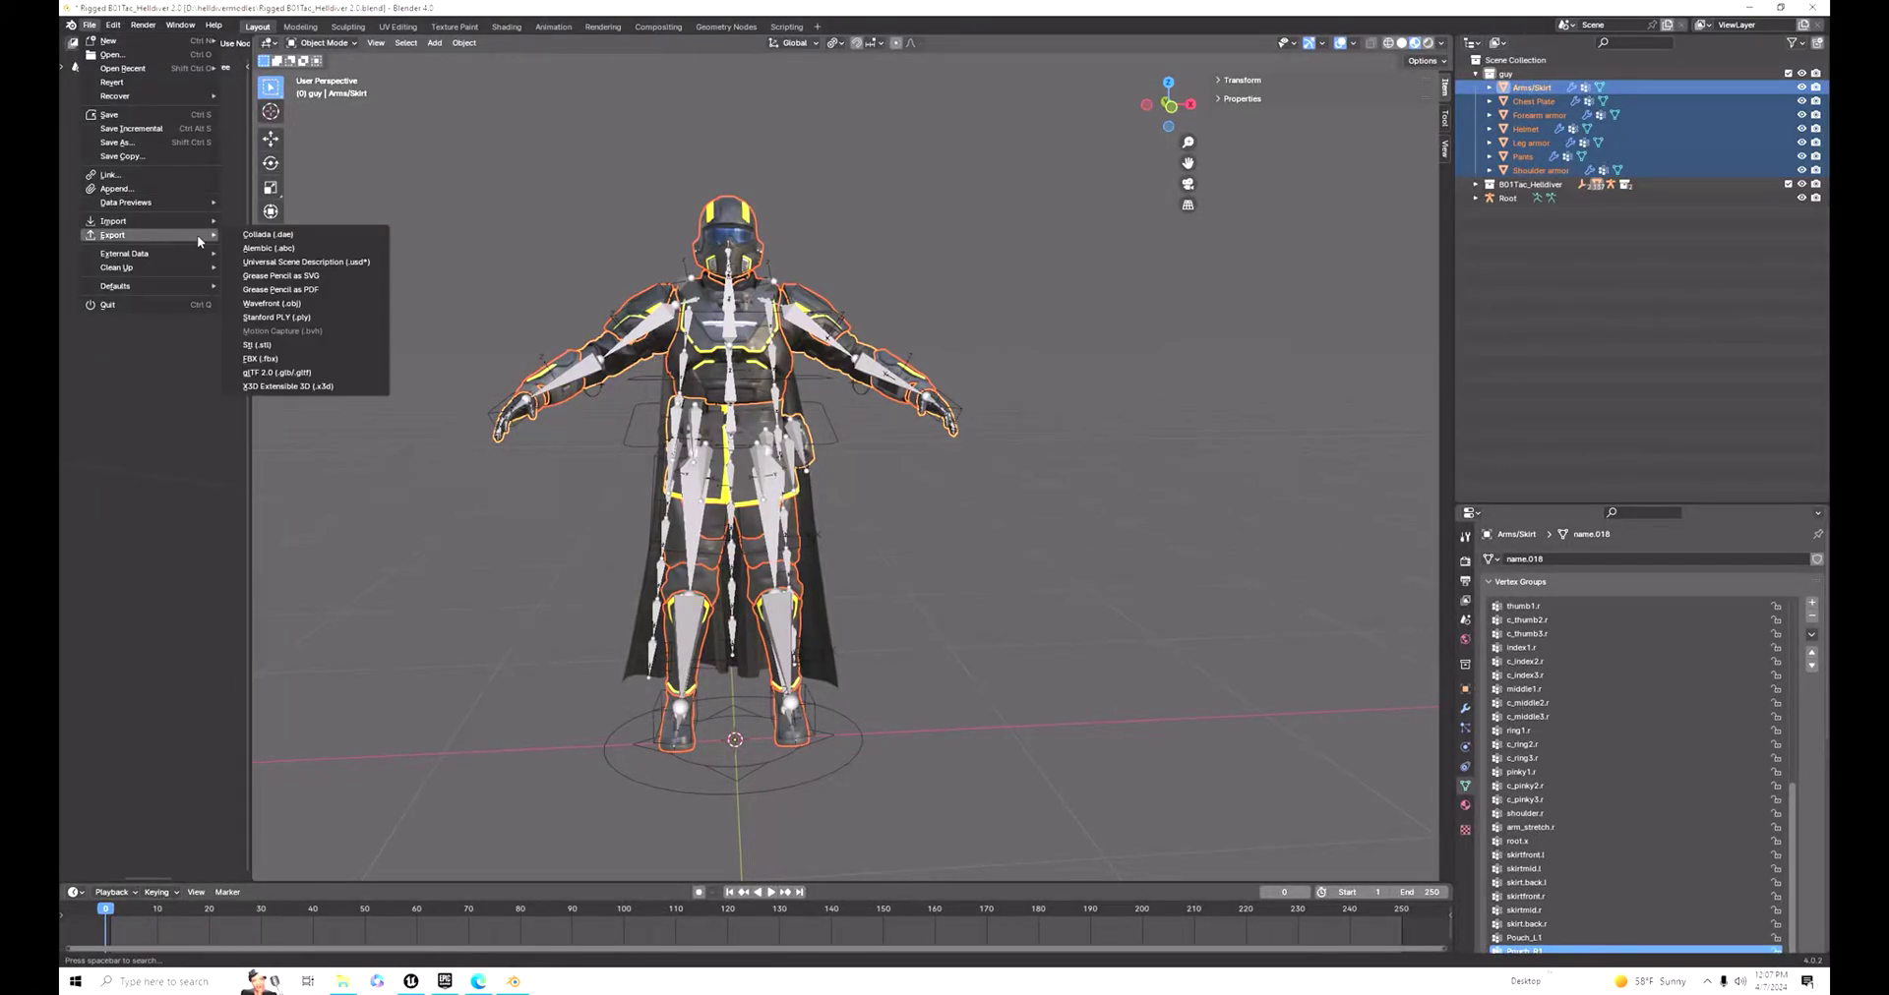
left_click(295, 359)
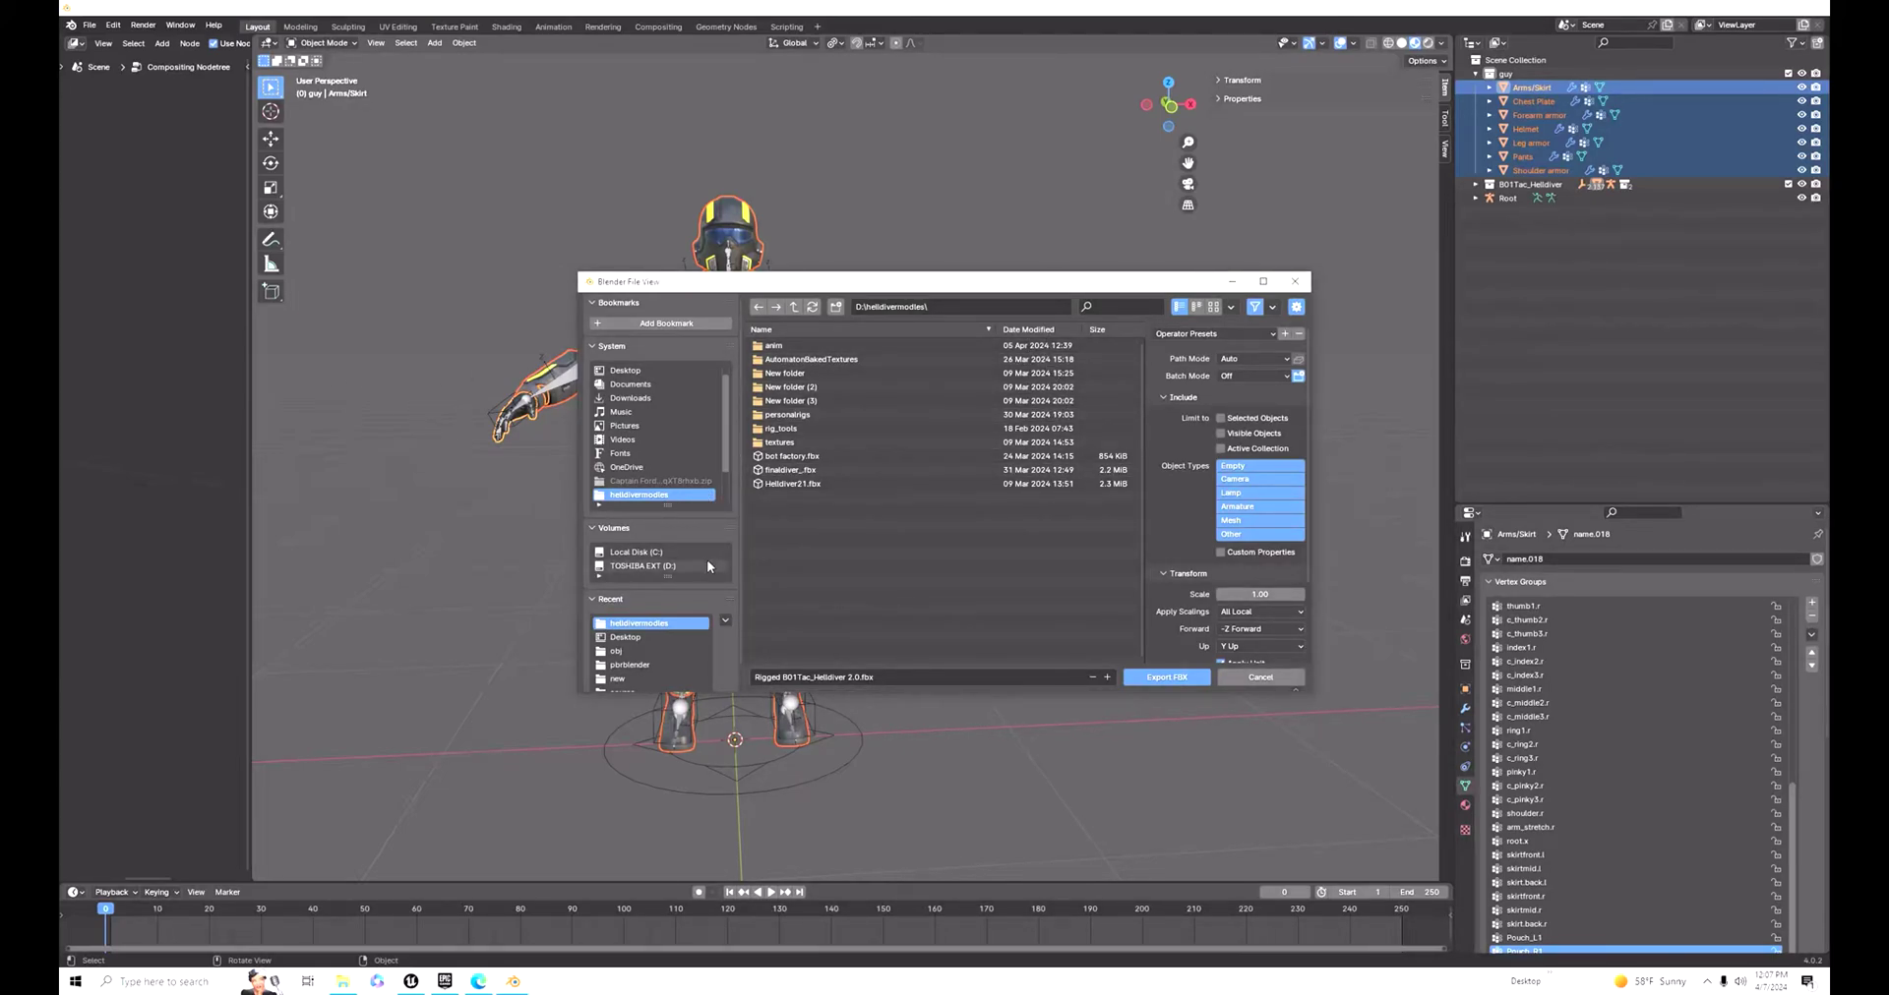
scroll(691, 541, "down", 1)
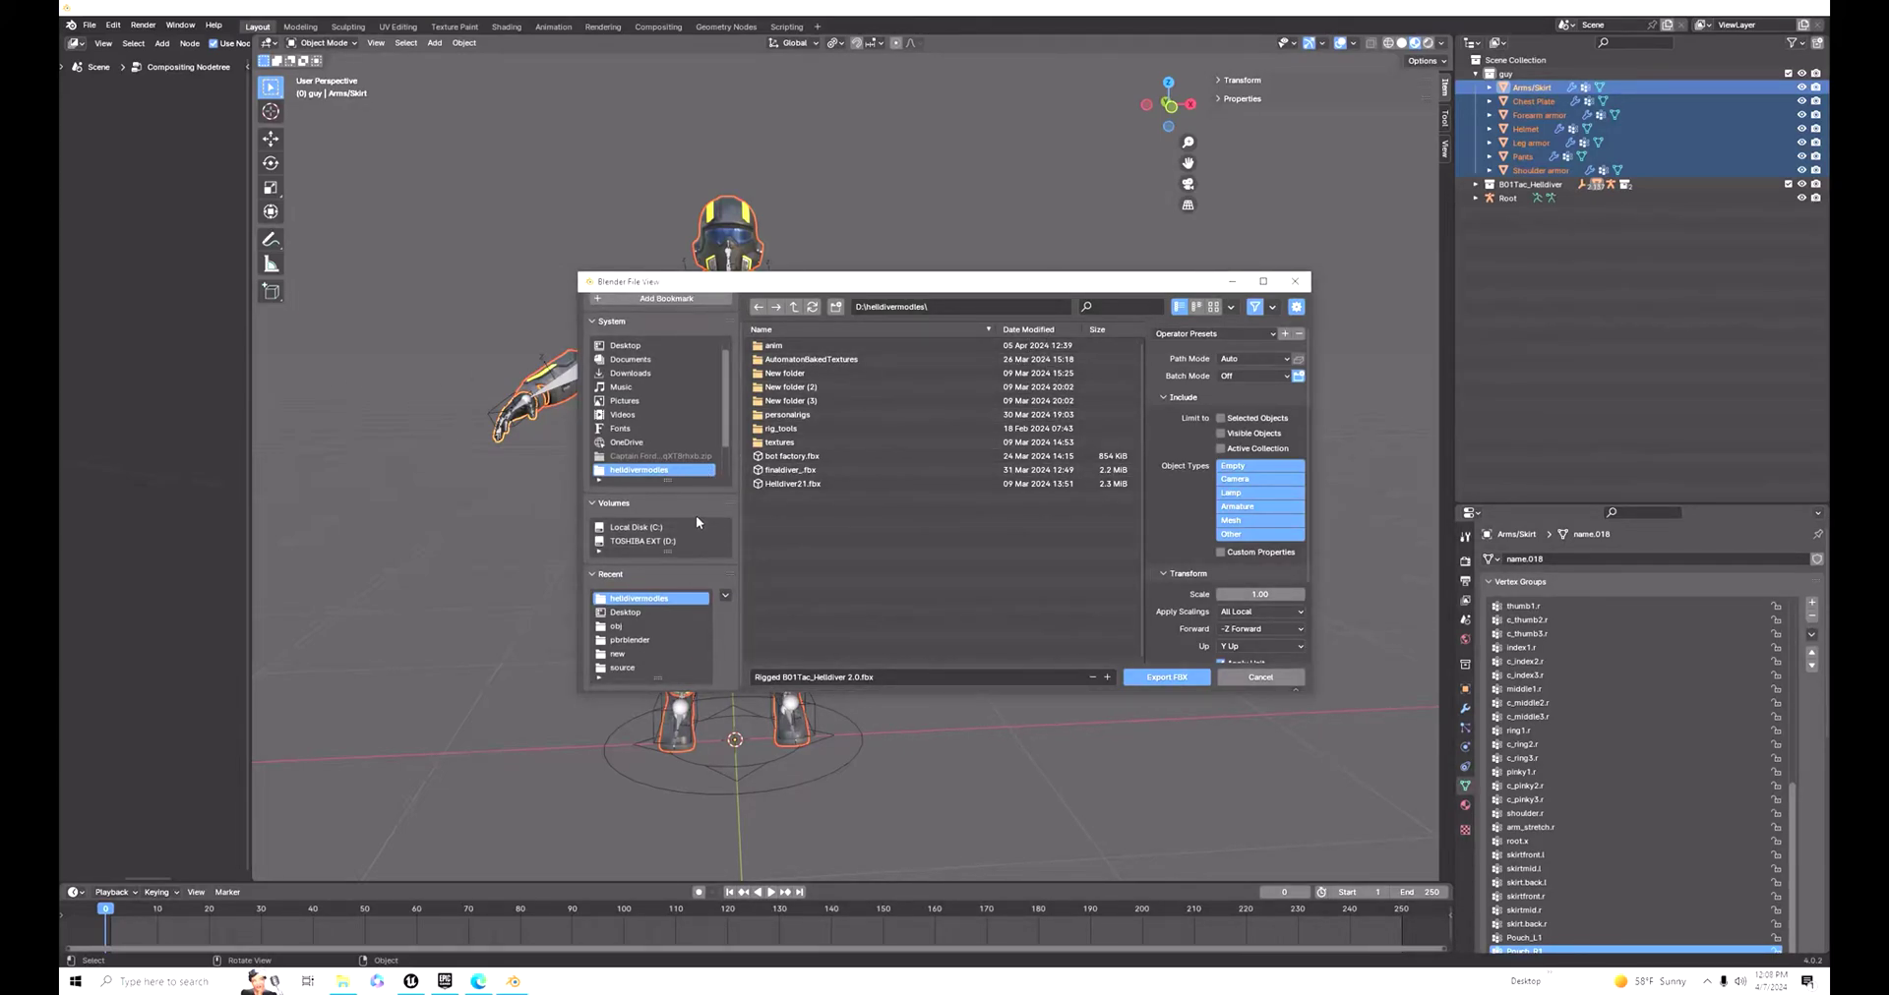
left_click(675, 598)
left_click(851, 681)
Step: Set the export to Copy path mode with embedded textures, selected objects only, and object types Armature, Mesh and Other
left_click(1296, 358)
left_click(1220, 418)
left_click(1234, 533)
left_click(1237, 522, "shift")
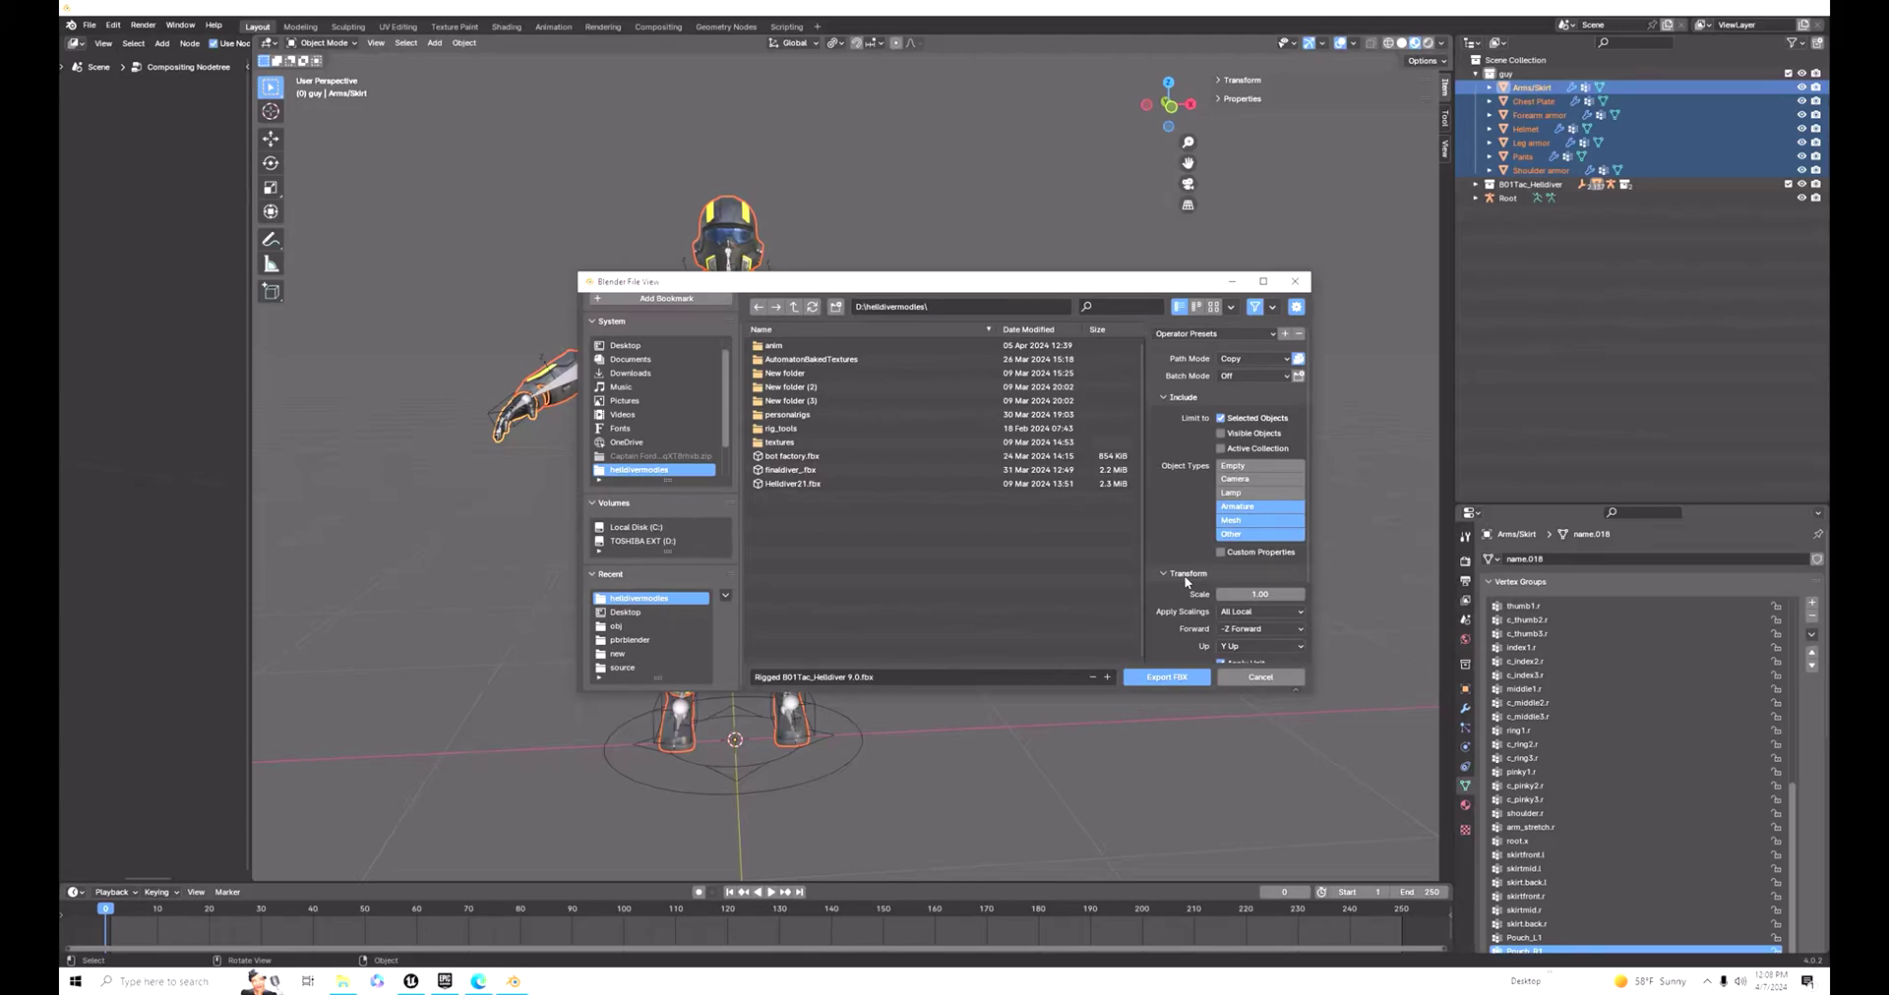
Step: Set the geometry smoothing to Edge and export the FBX file
scroll(1185, 582, "down", 3)
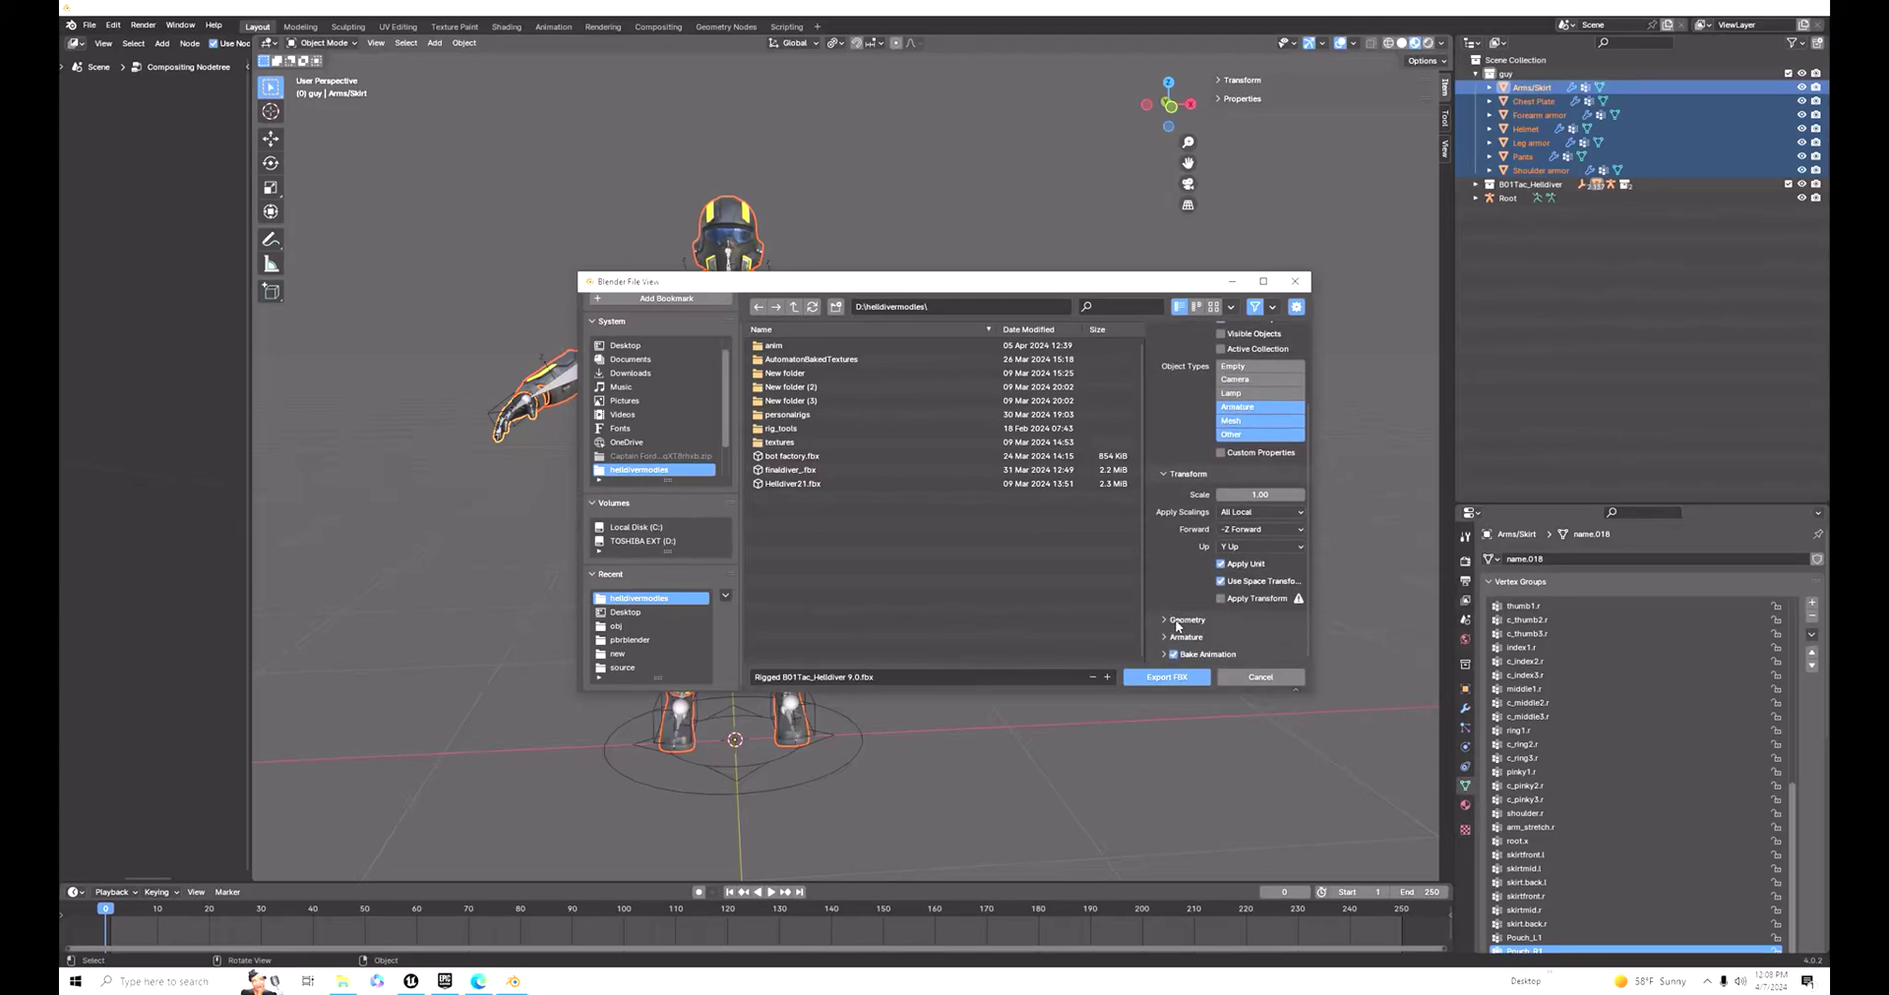
left_click(1168, 623)
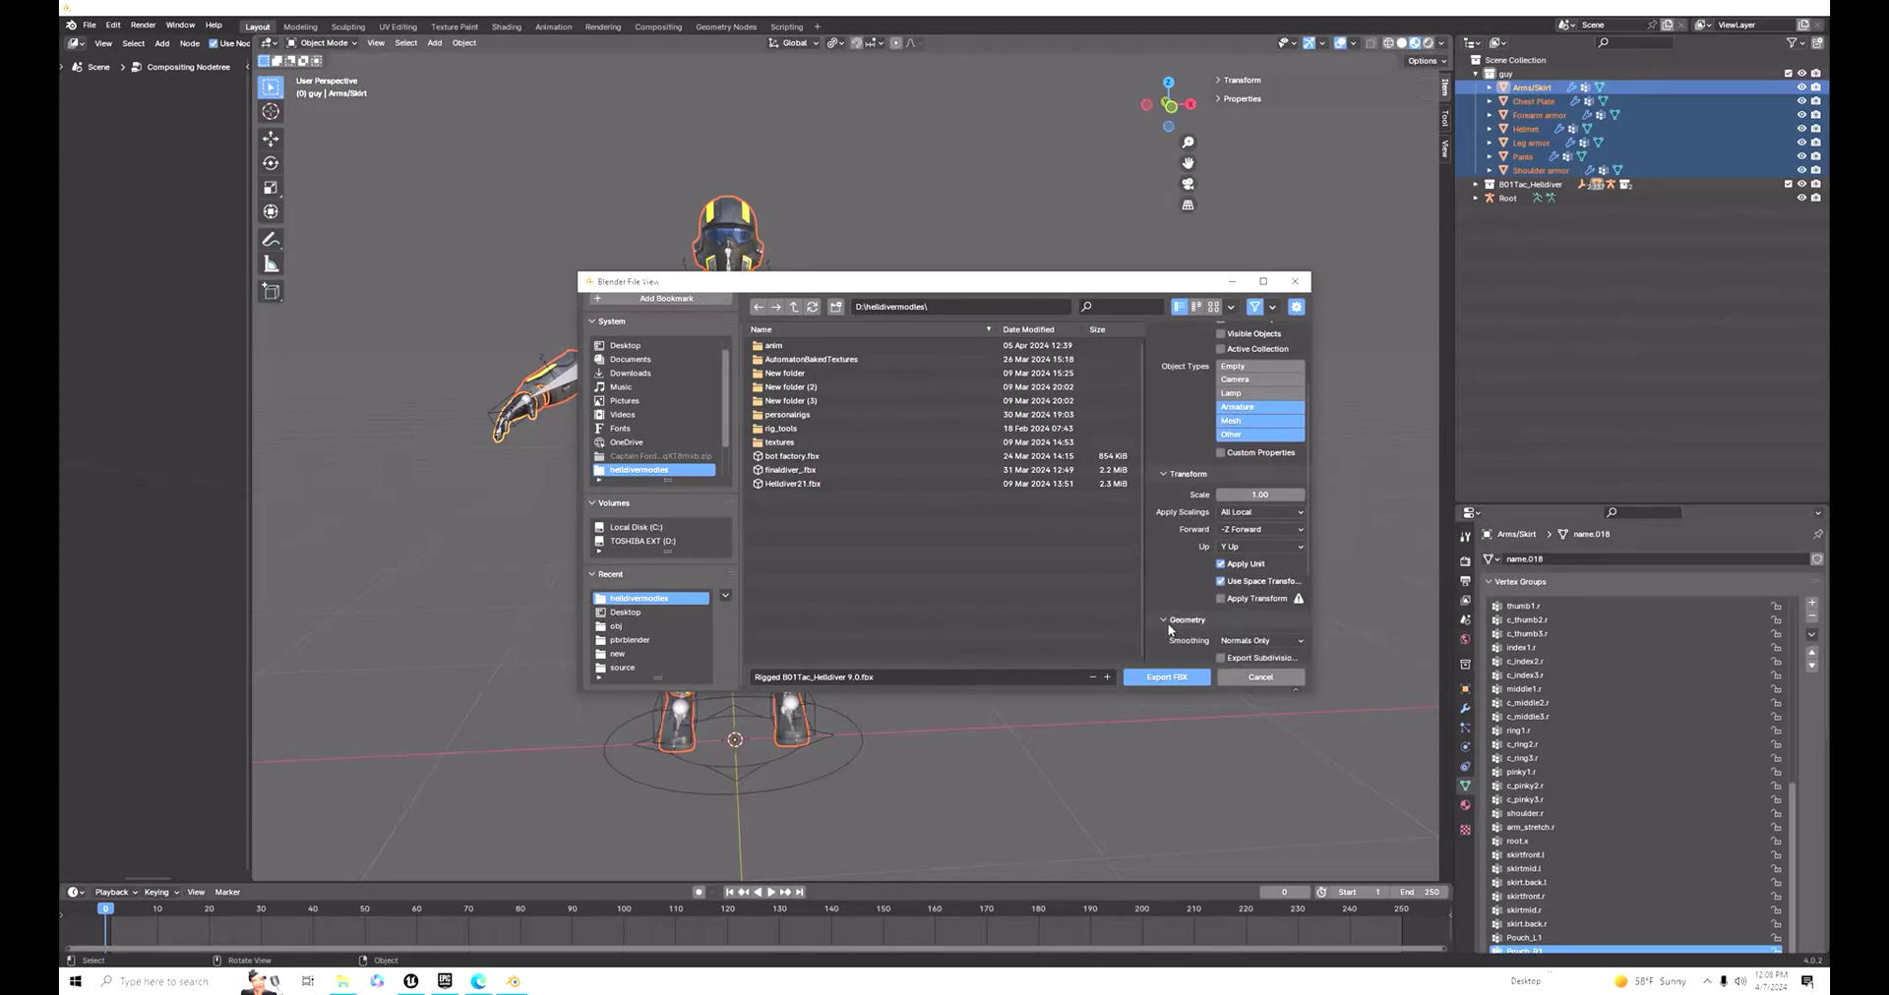
scroll(1169, 626, "down", 4)
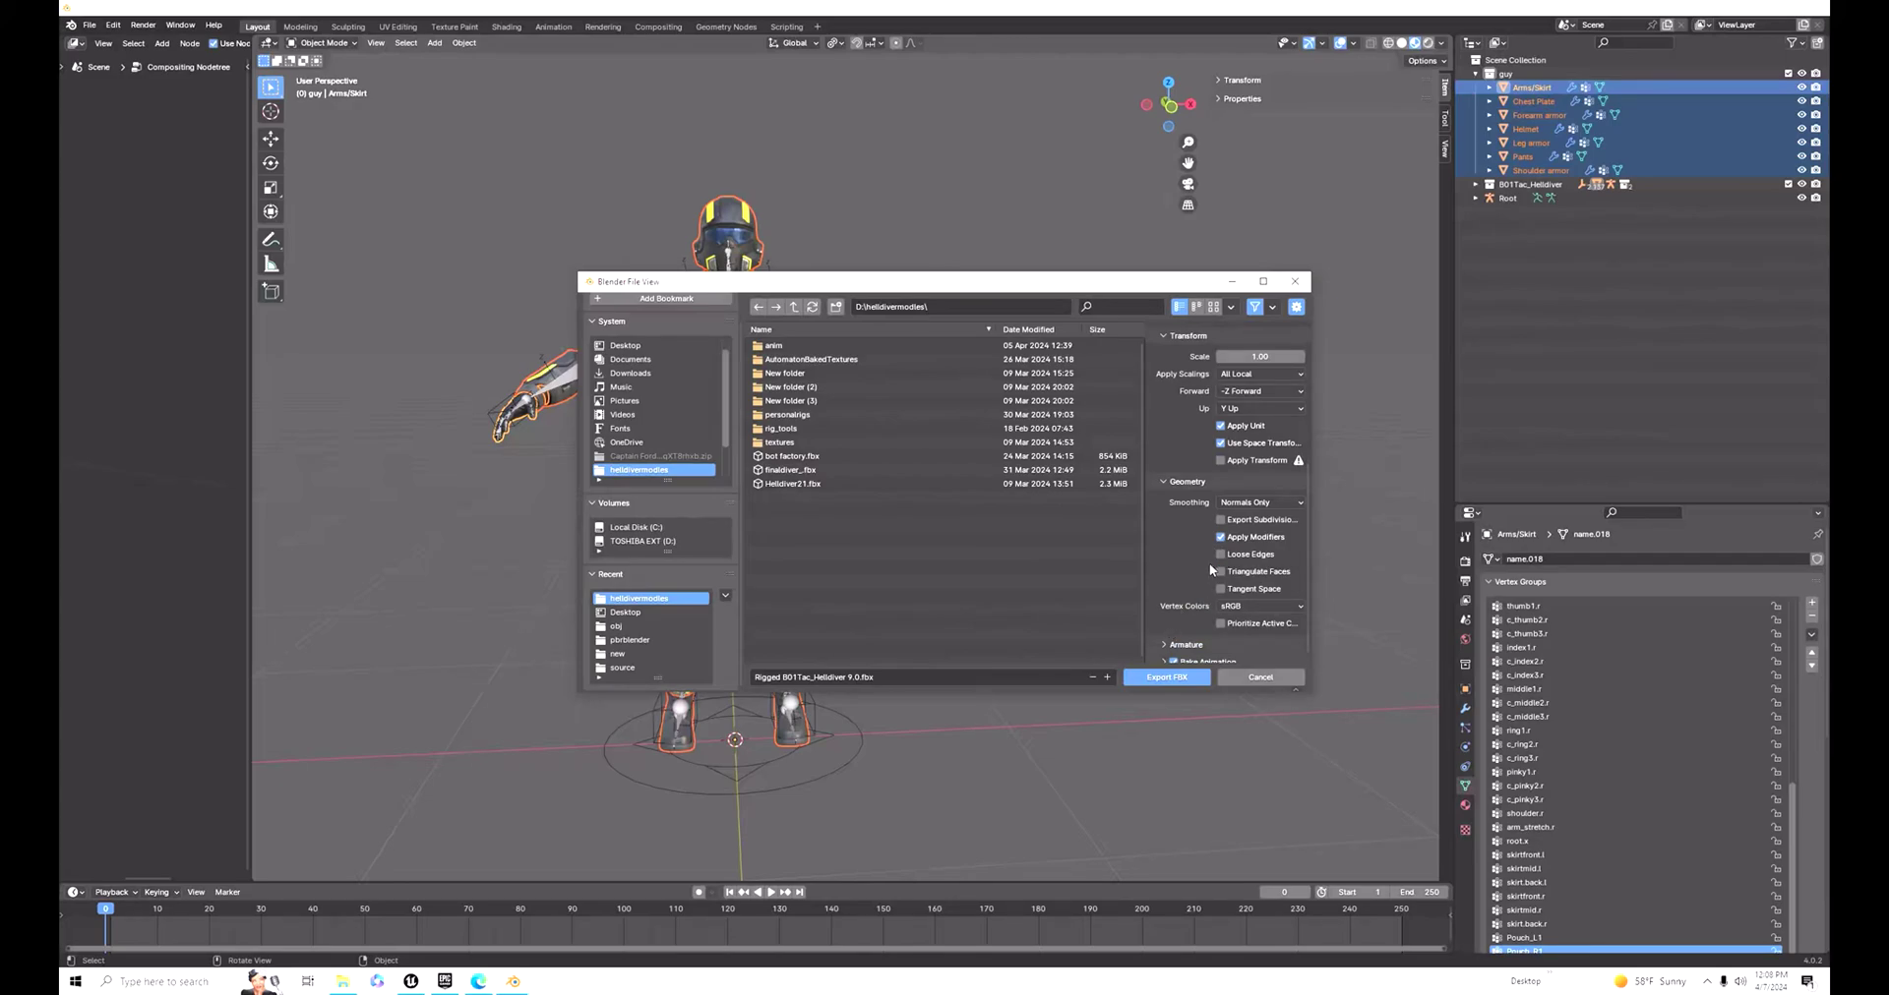
scroll(1177, 588, "down", 1)
left_click(1258, 497)
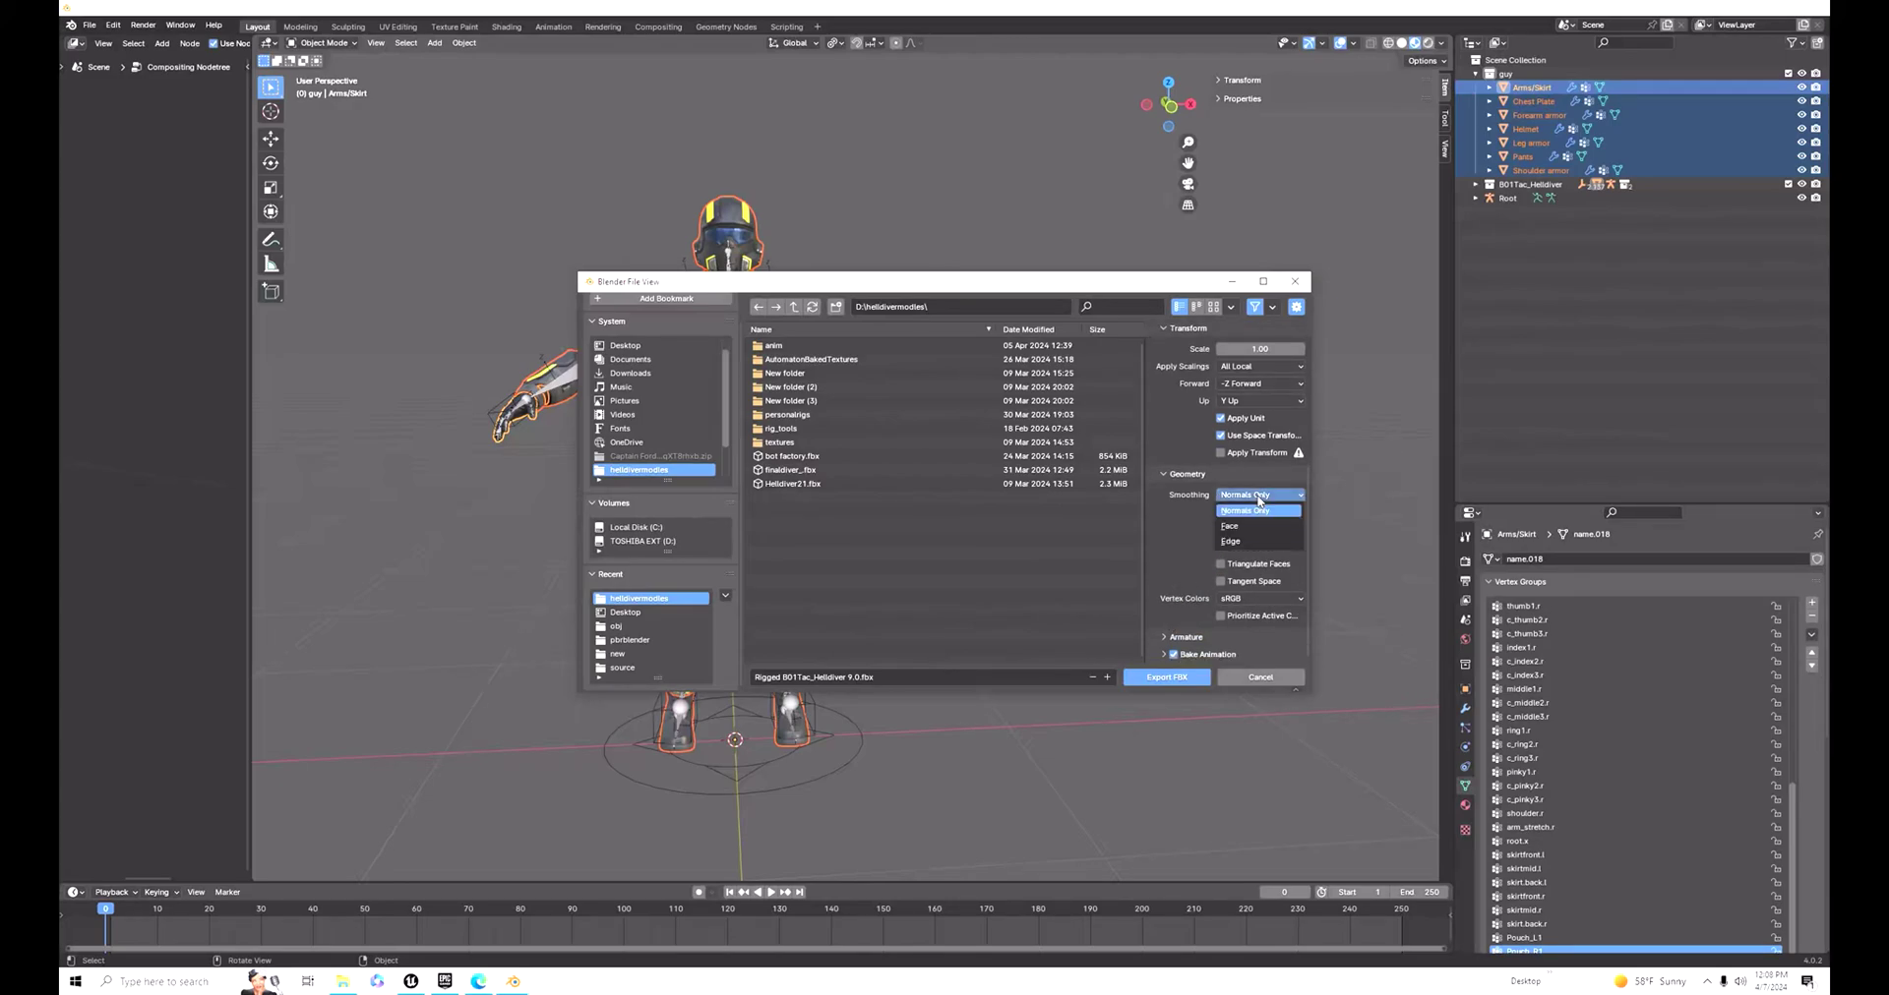
left_click(1178, 634)
scroll(1176, 610, "down", 3)
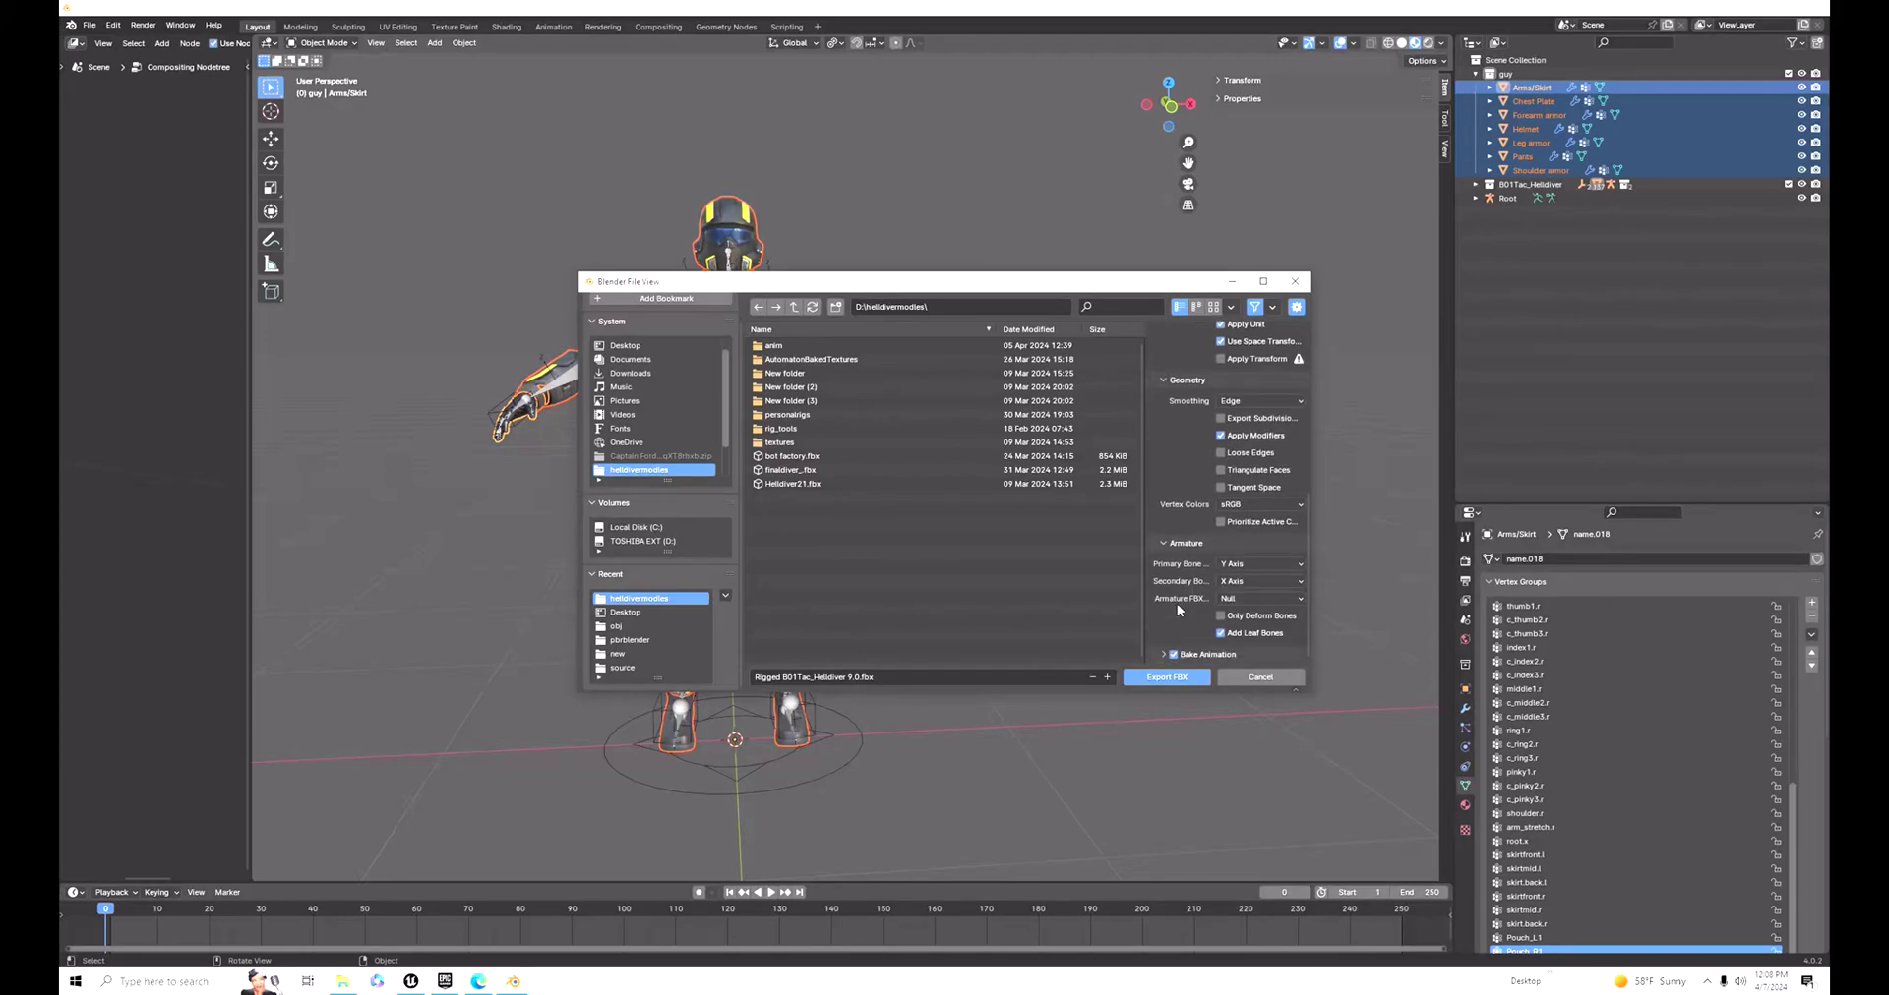
left_click(1167, 680)
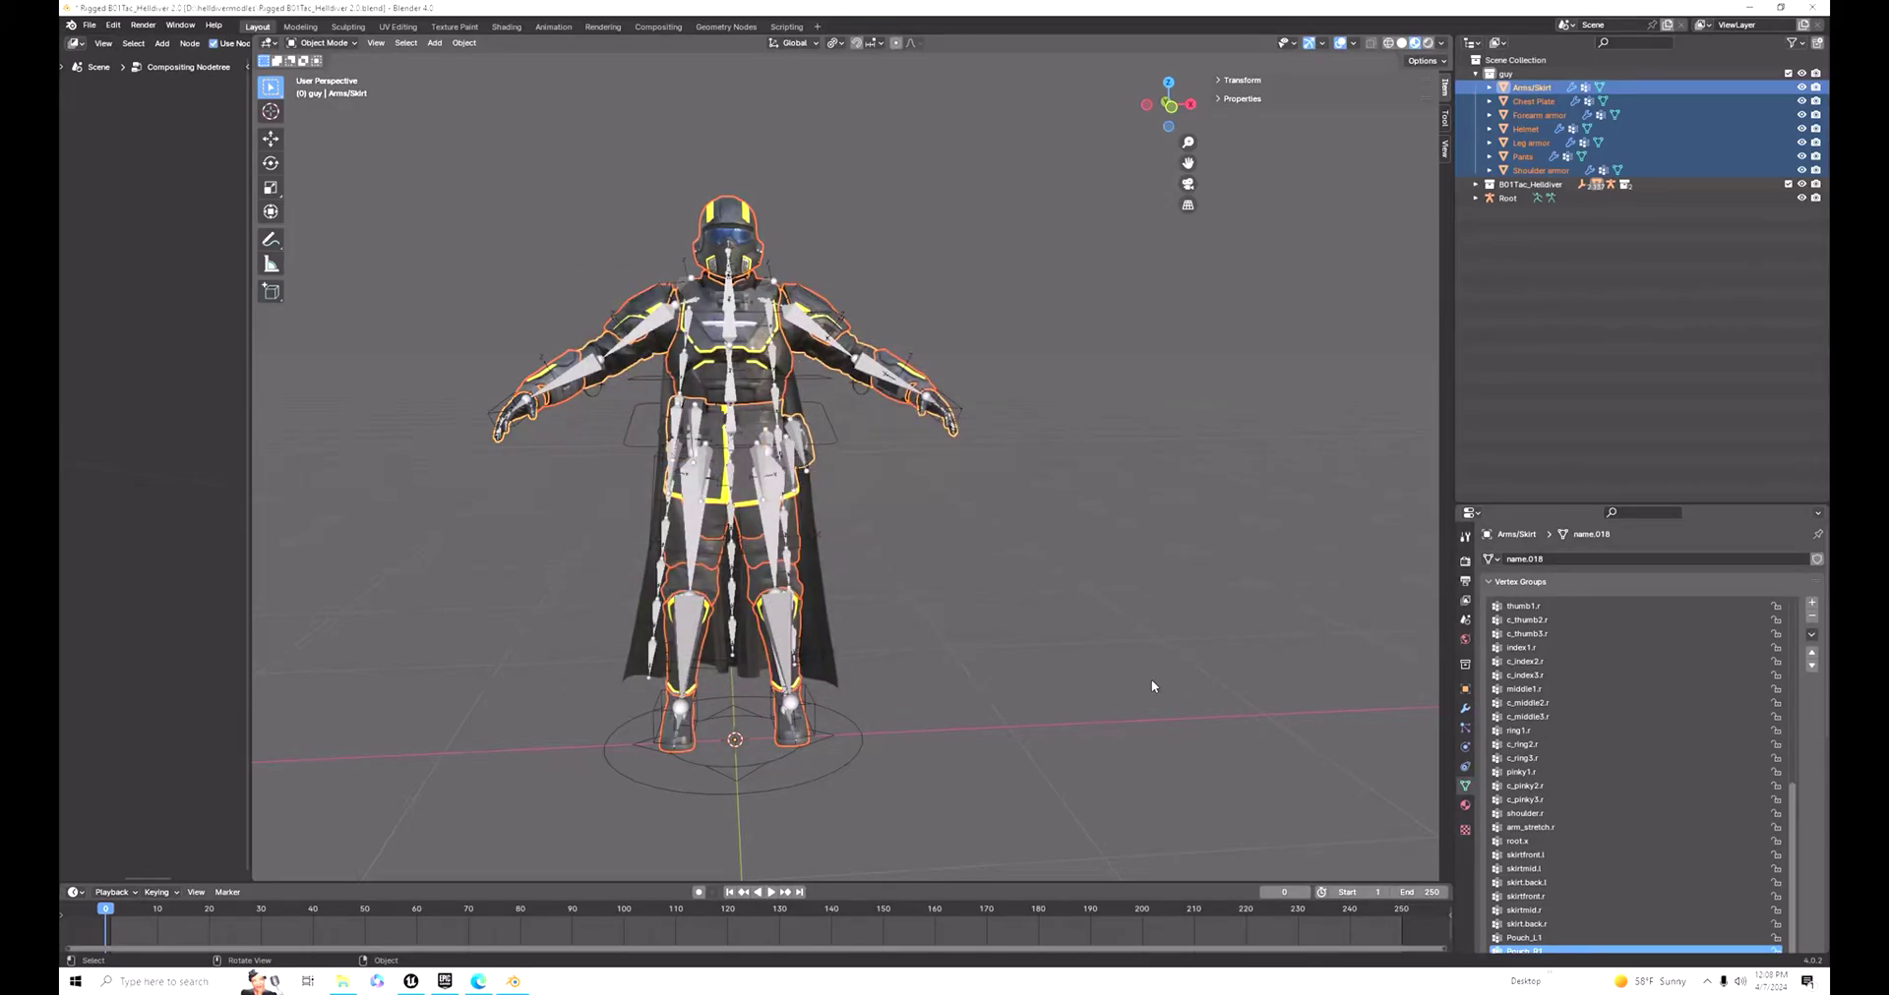
Step: Switch to Mixamo, upload the exported character FBX and accept its orientation in the auto-rigger
mouse_move(478, 982)
left_click(487, 900)
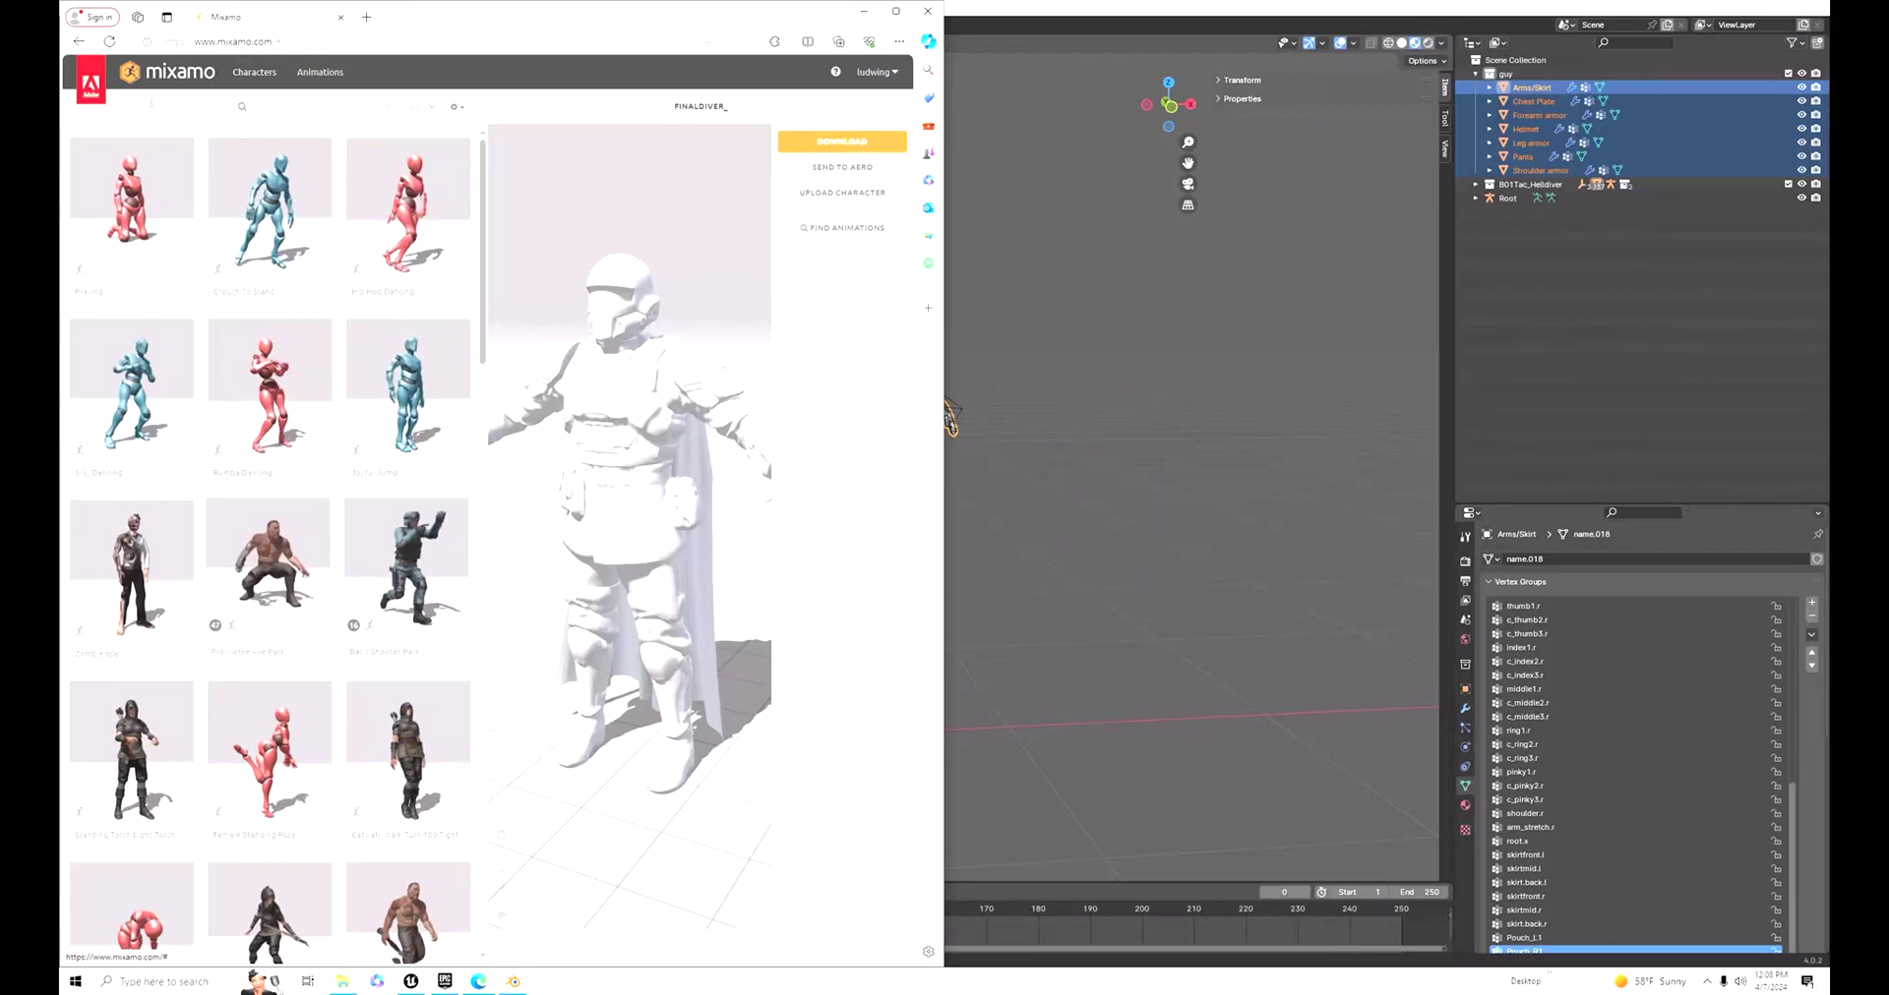
left_click(842, 192)
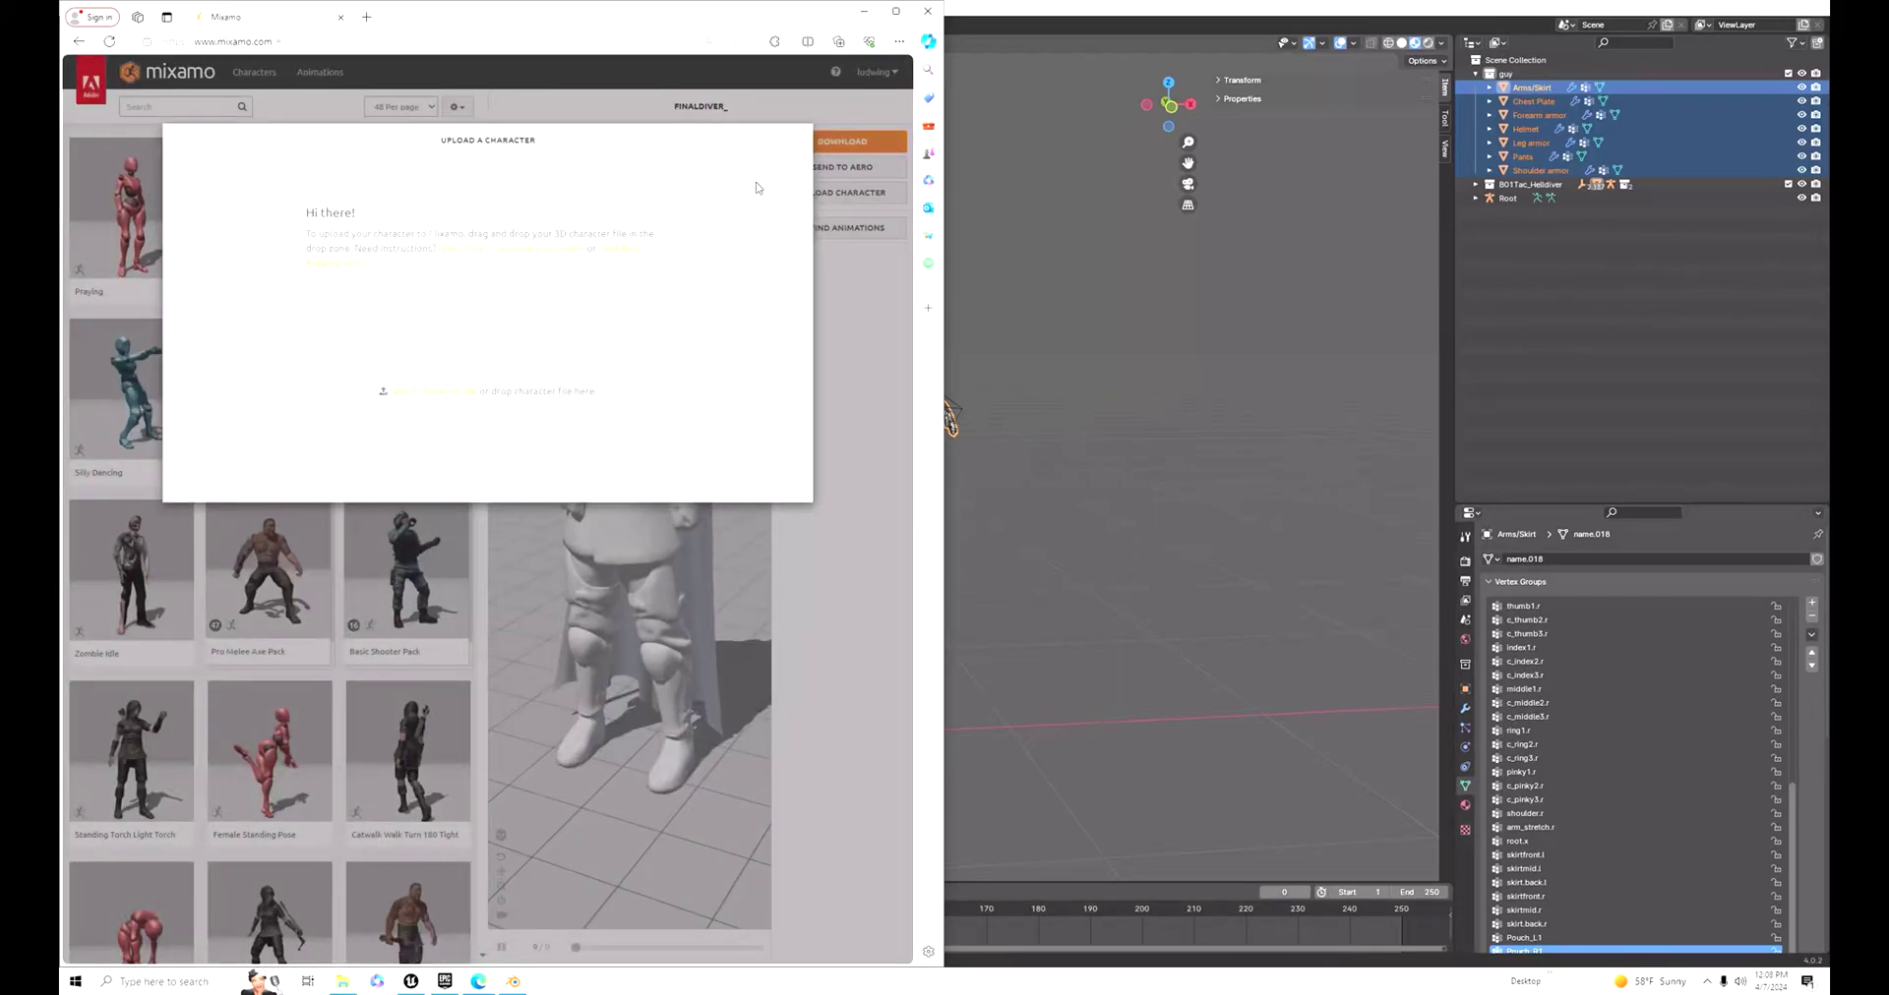
left_click(436, 395)
left_click(750, 472)
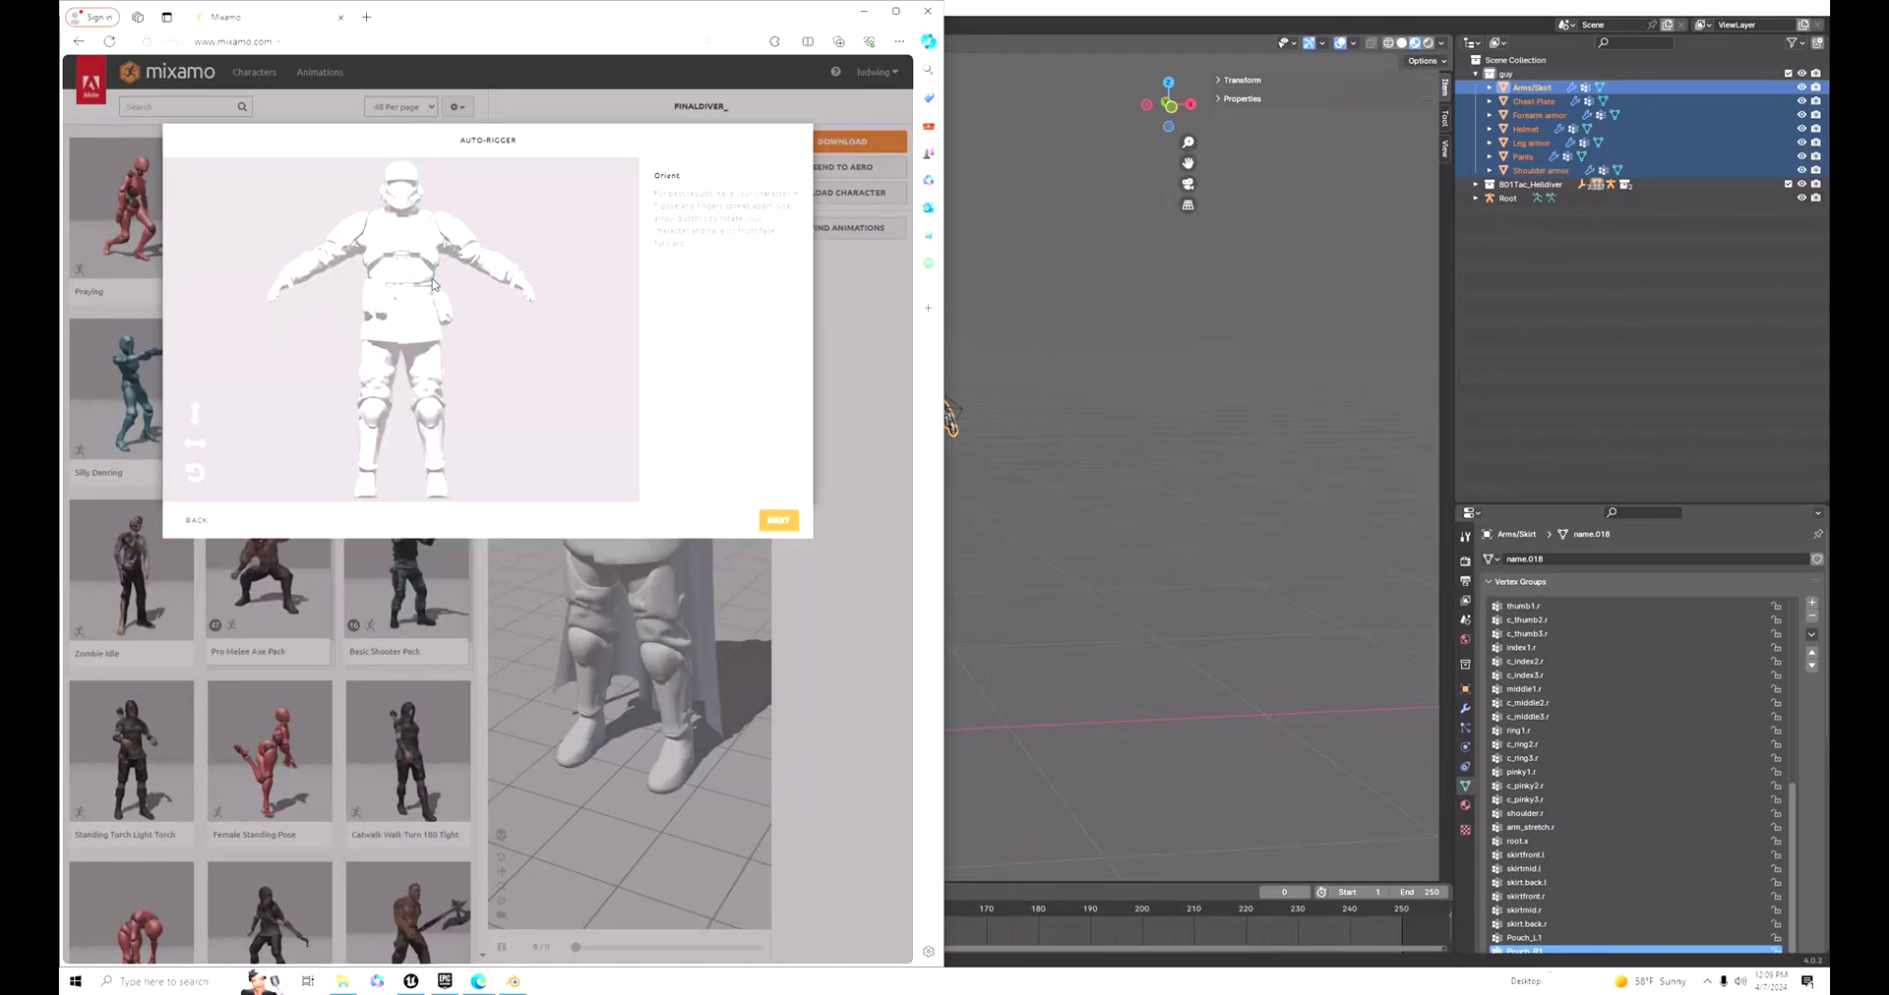
left_click(778, 520)
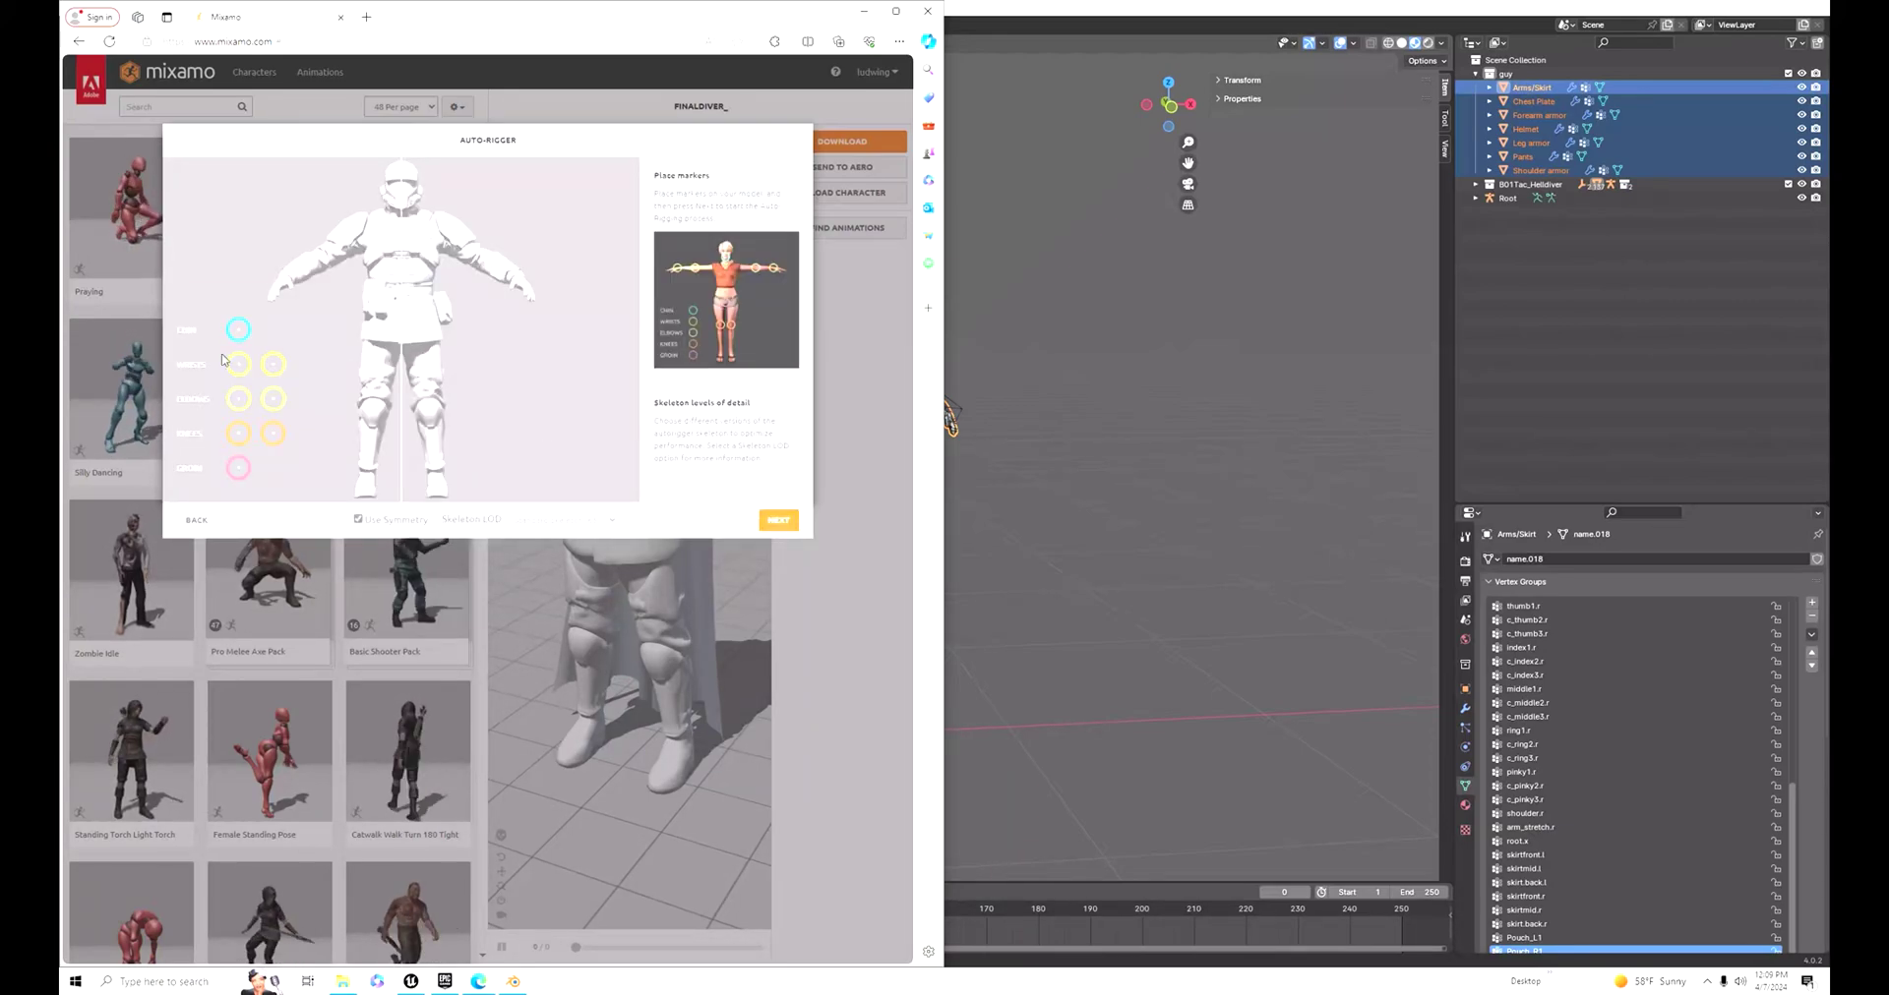
Step: Place the auto-rigger markers on the chin, wrists, elbows, knees and groin, and start the rigging
left_click_drag(238, 330, 401, 201)
mouse_move(240, 365)
left_mouse_down()
mouse_move(342, 301)
mouse_move(289, 277)
left_mouse_up()
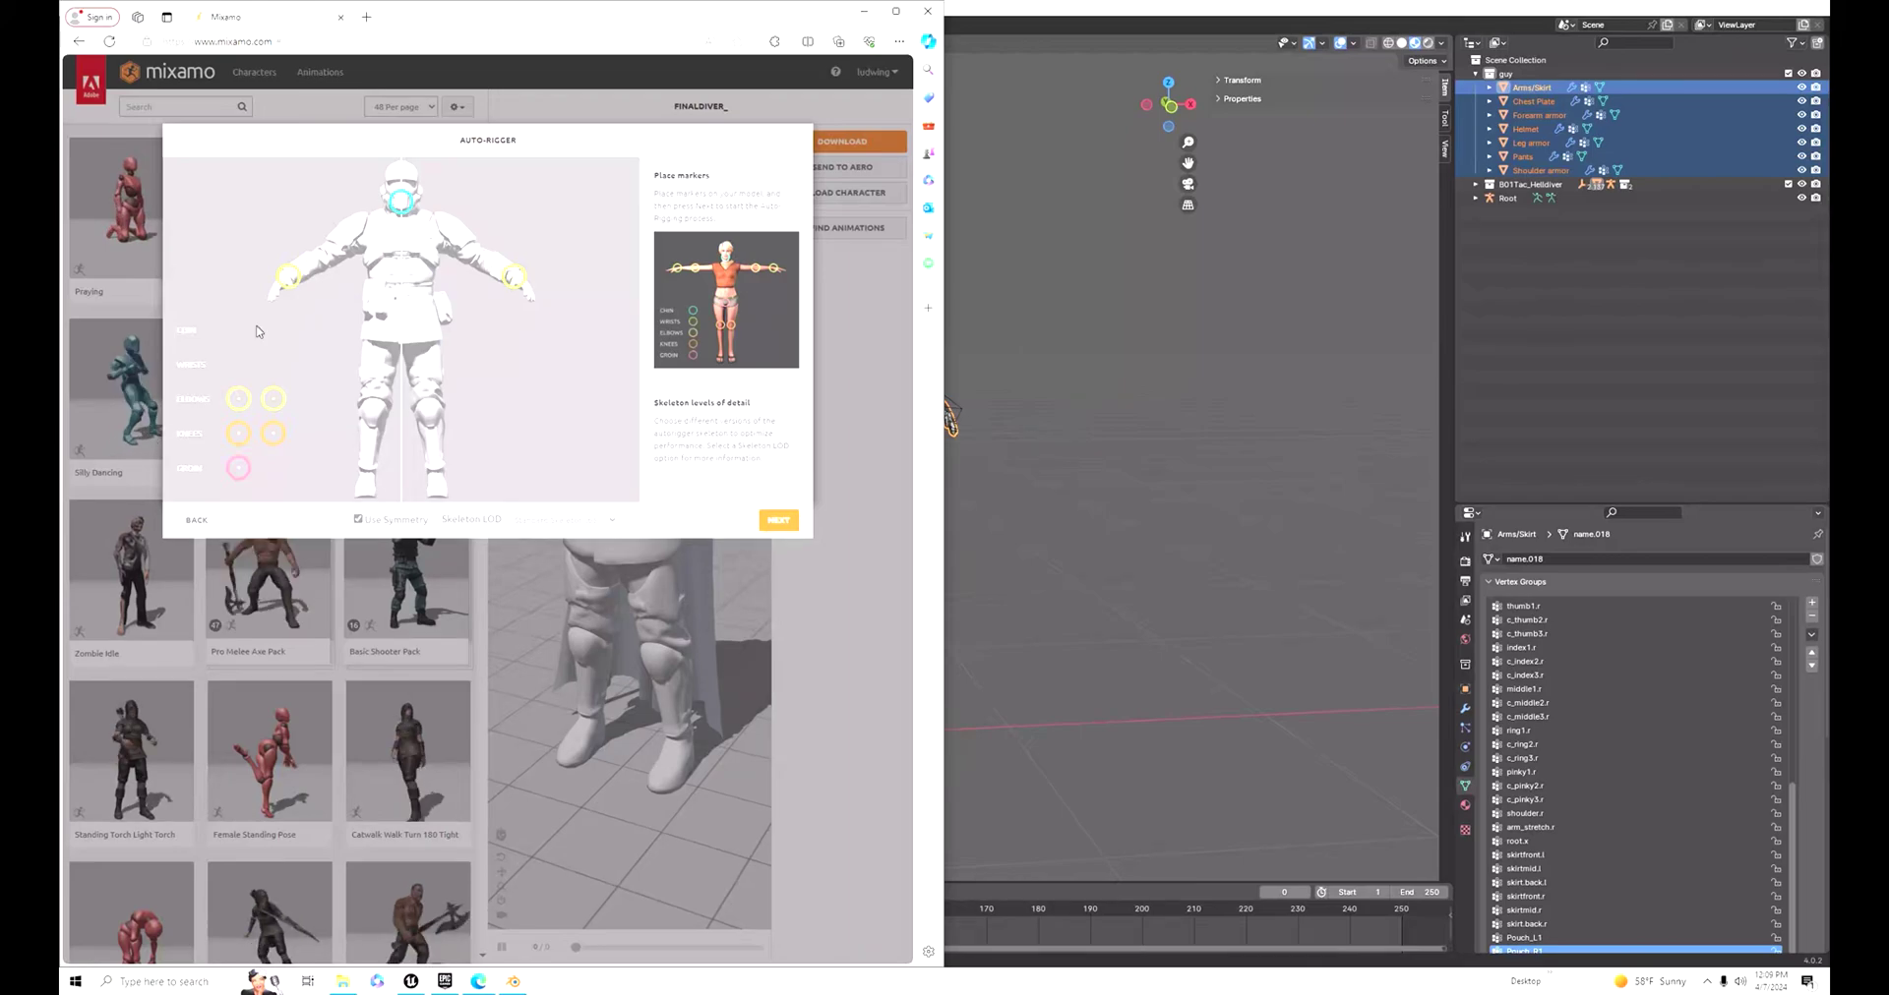
left_click_drag(239, 399, 325, 253)
left_click_drag(239, 433, 372, 410)
left_click_drag(239, 469, 400, 301)
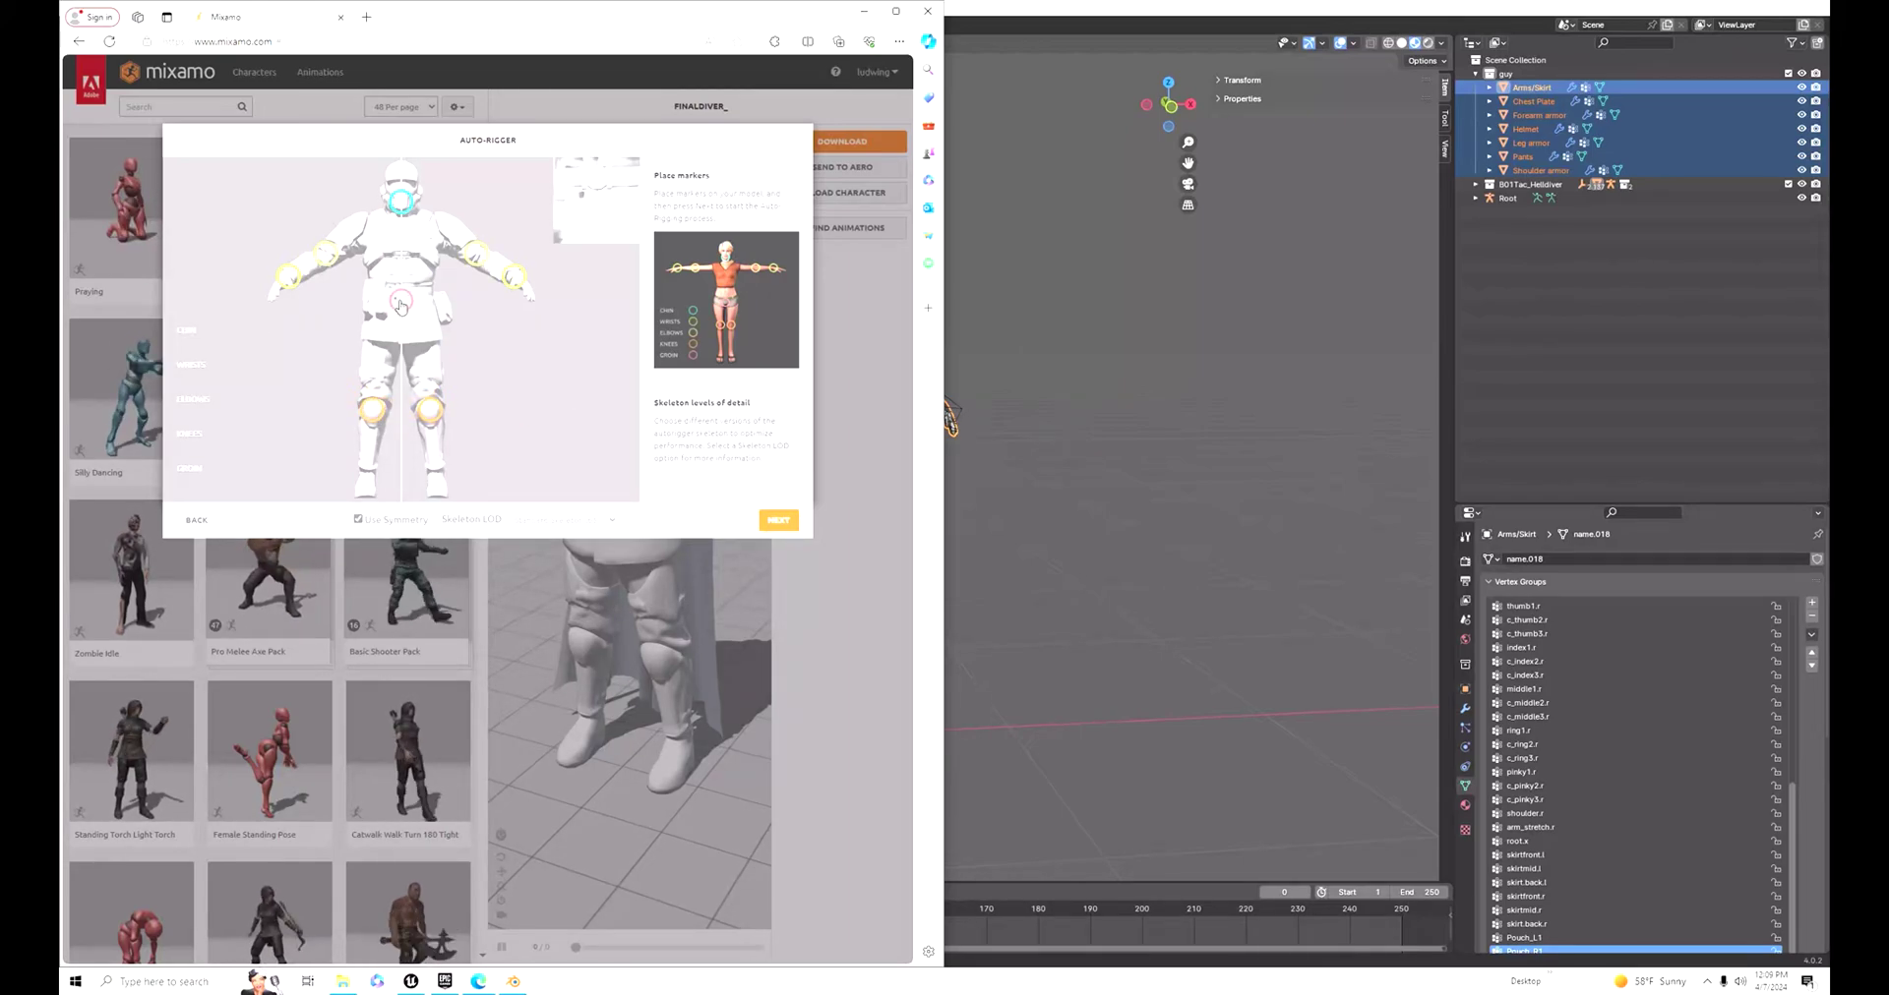
left_click(777, 526)
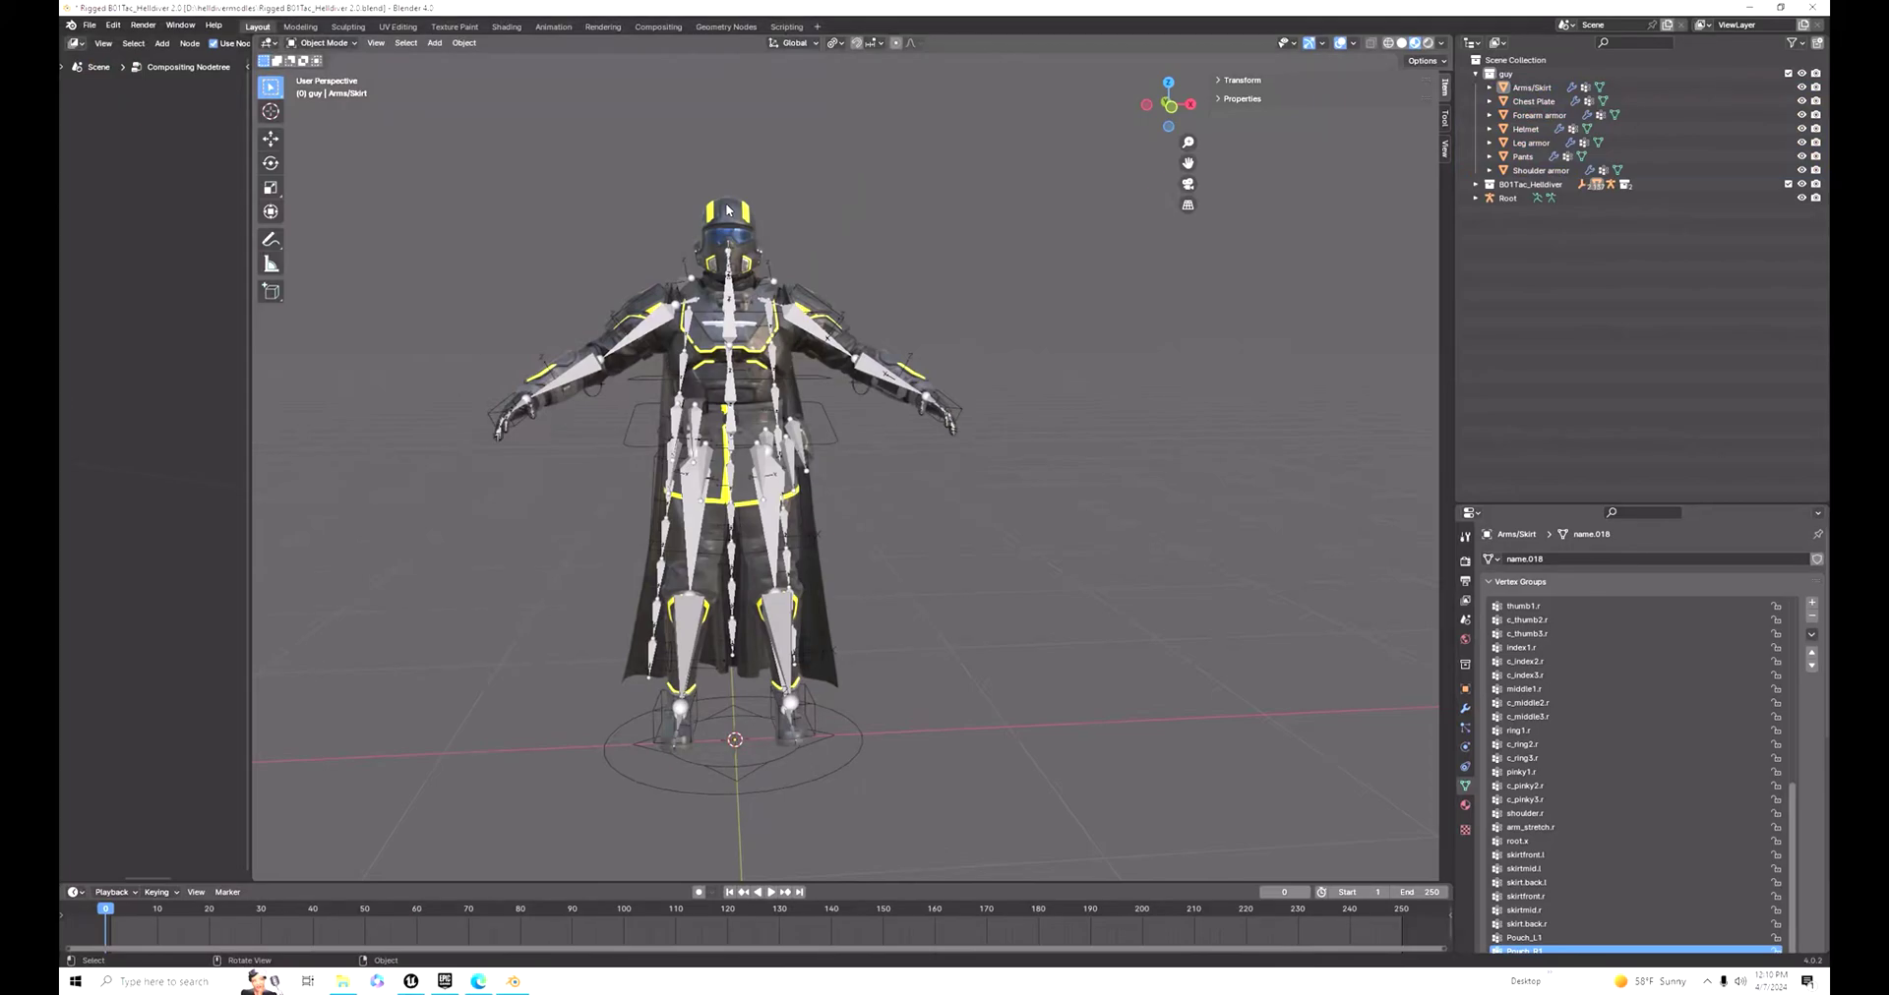
Step: Switch to Blender, select the helmet and open the Principled Baker settings in the Shading workspace
left_click(735, 226)
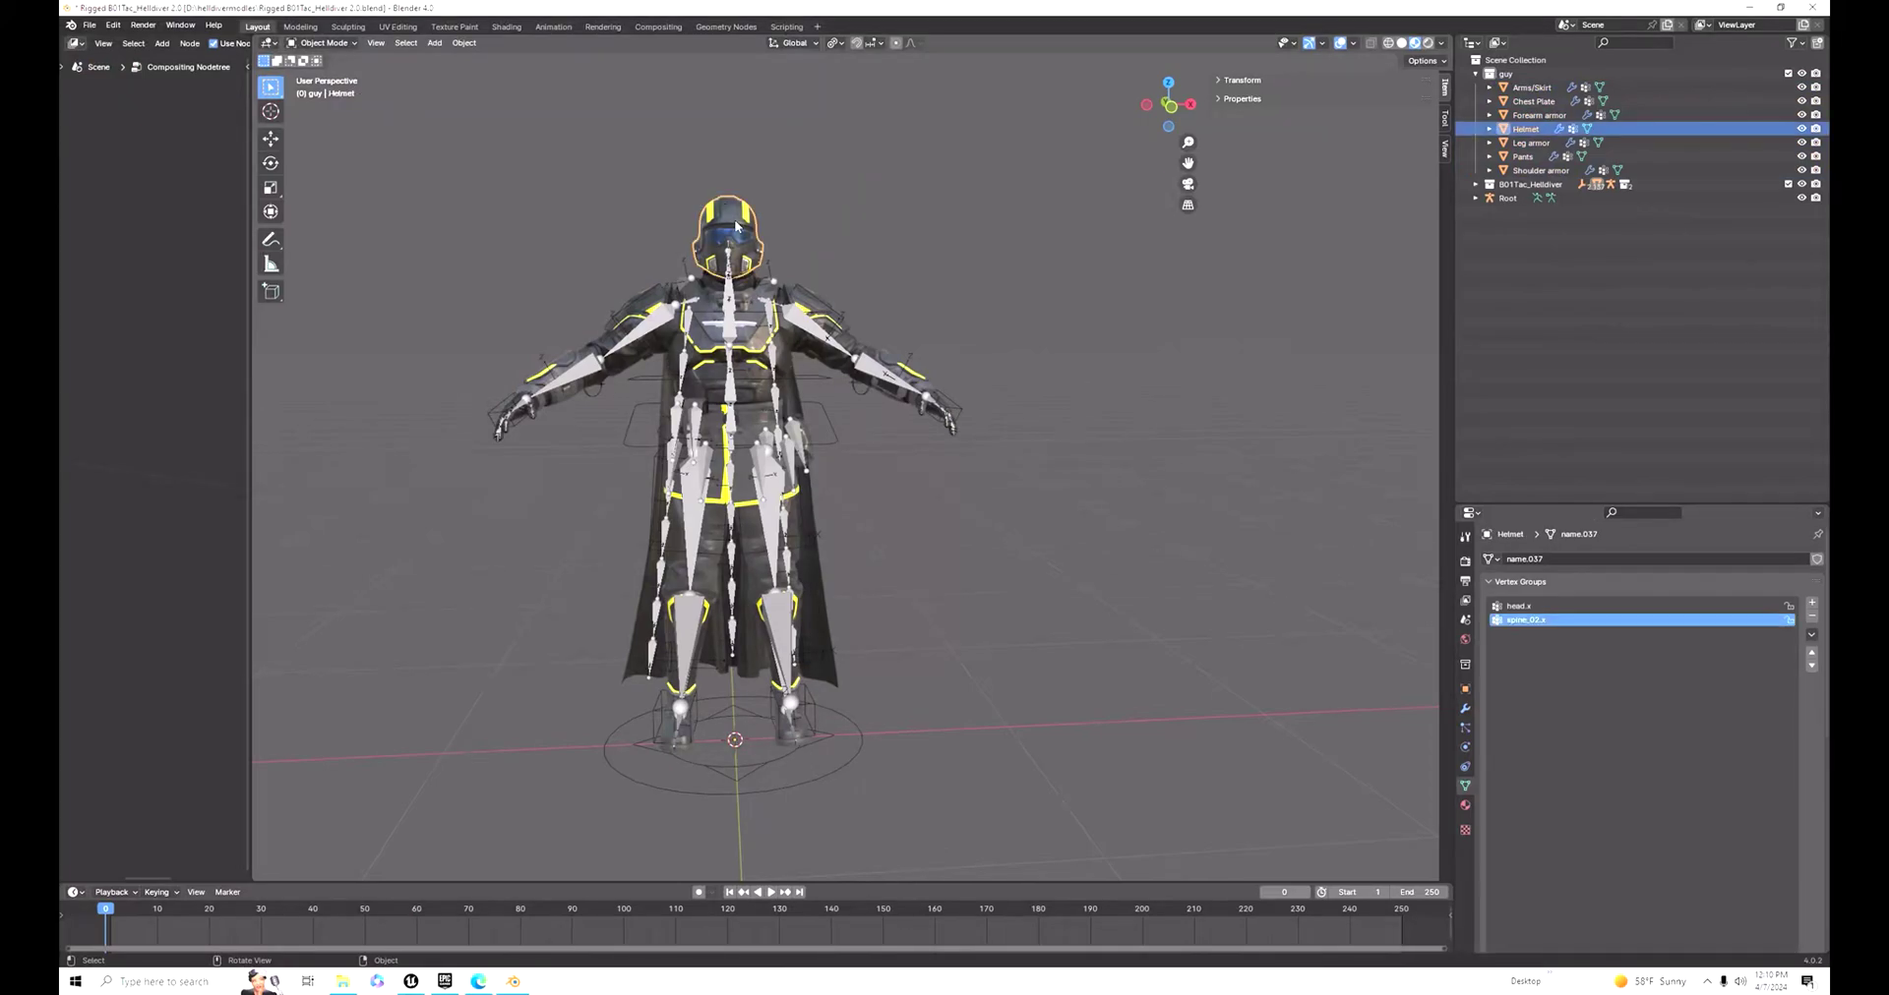
left_click(507, 26)
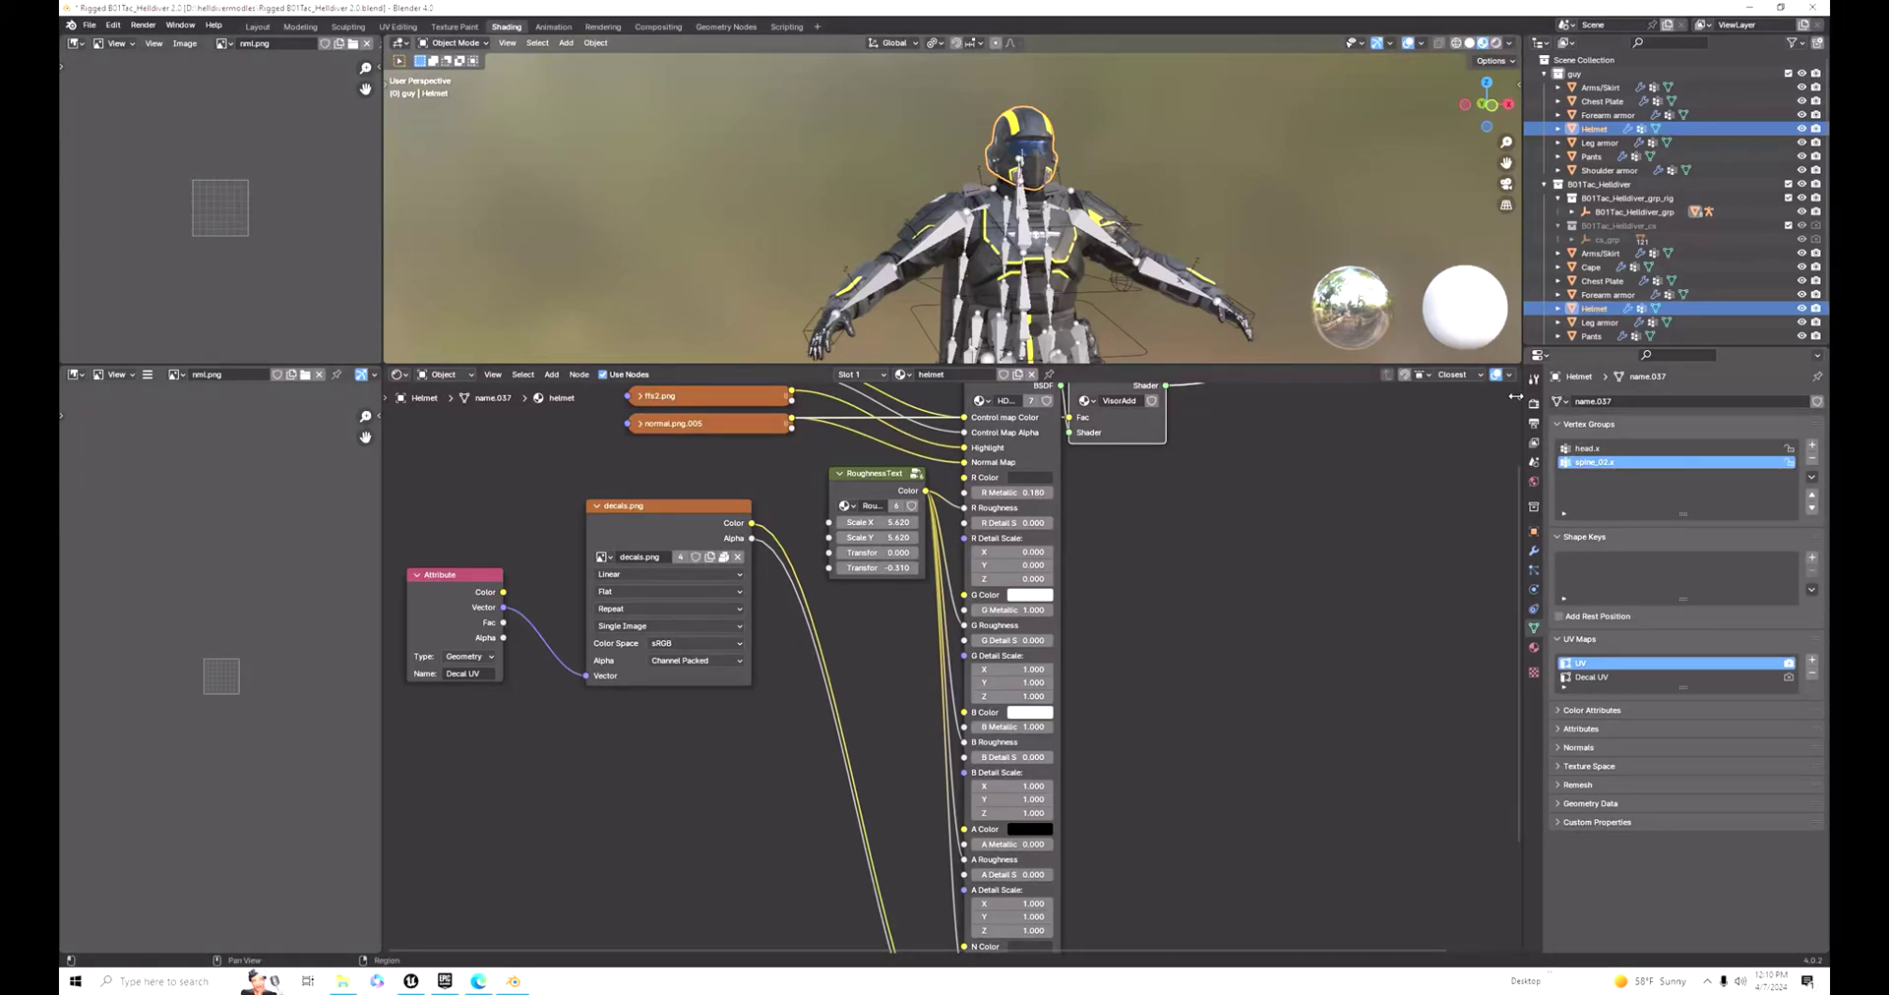
key("n")
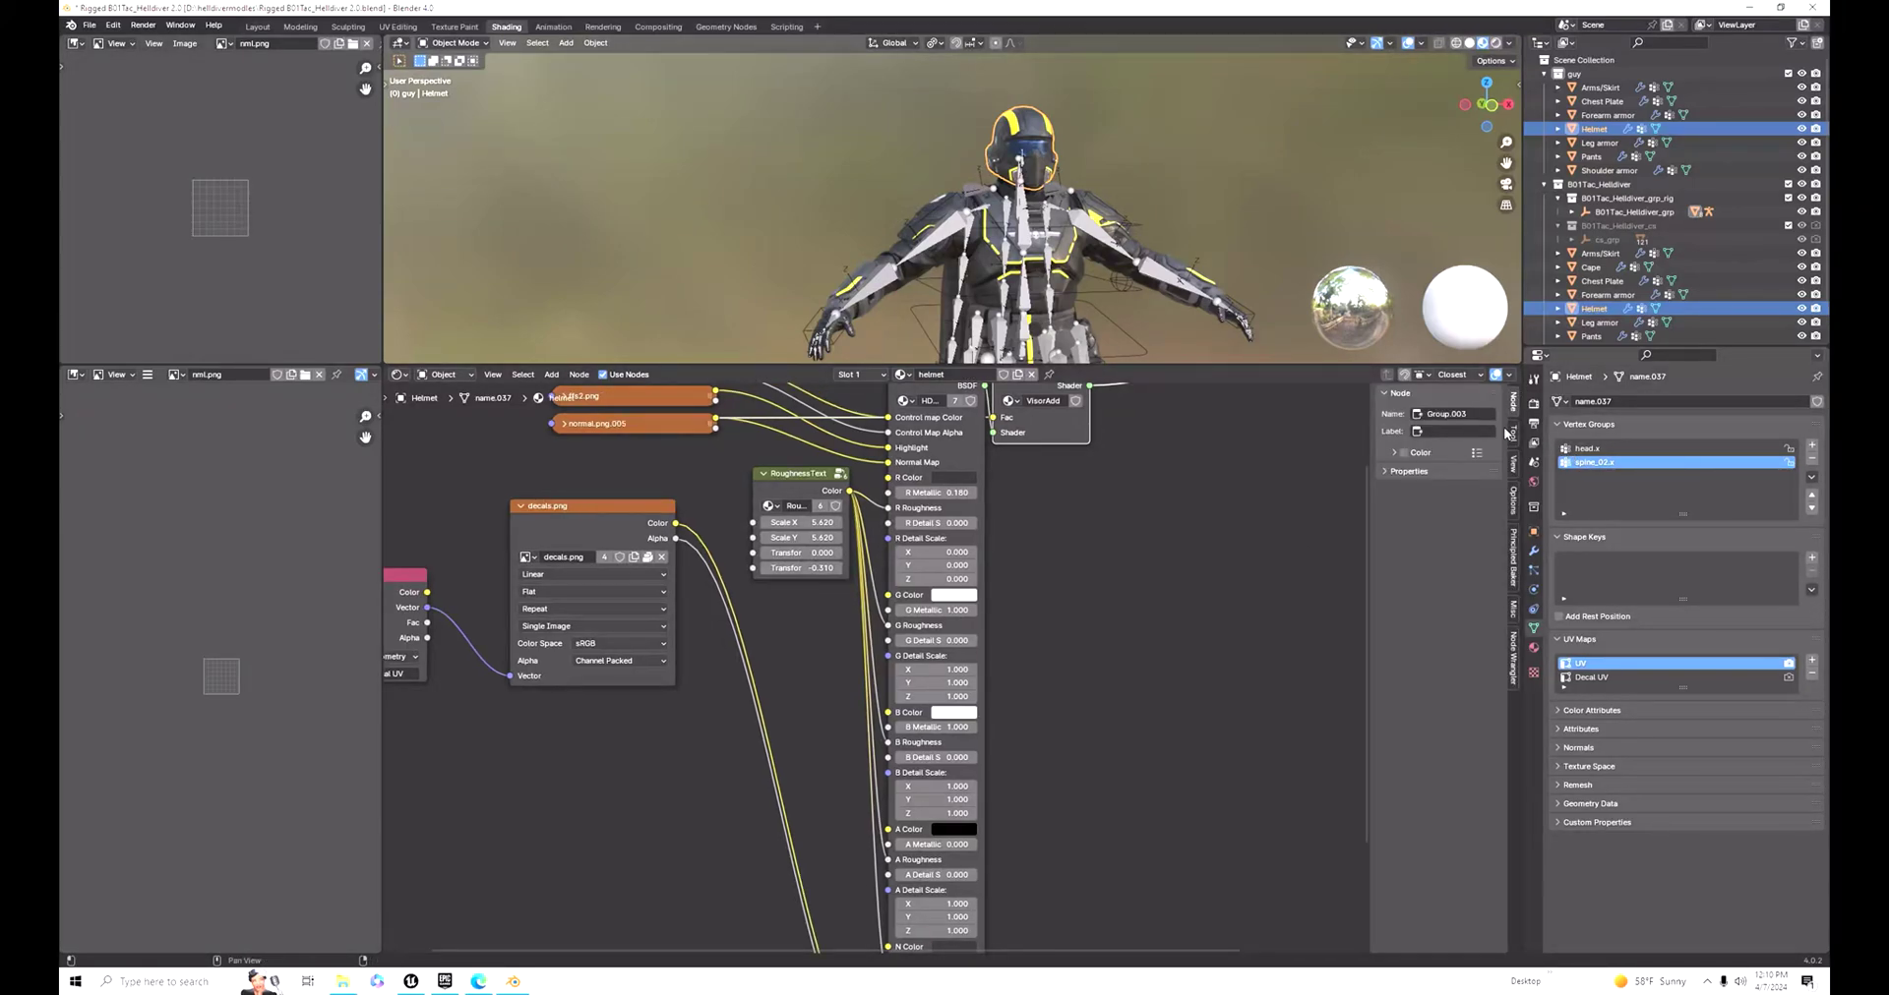
left_click(1515, 558)
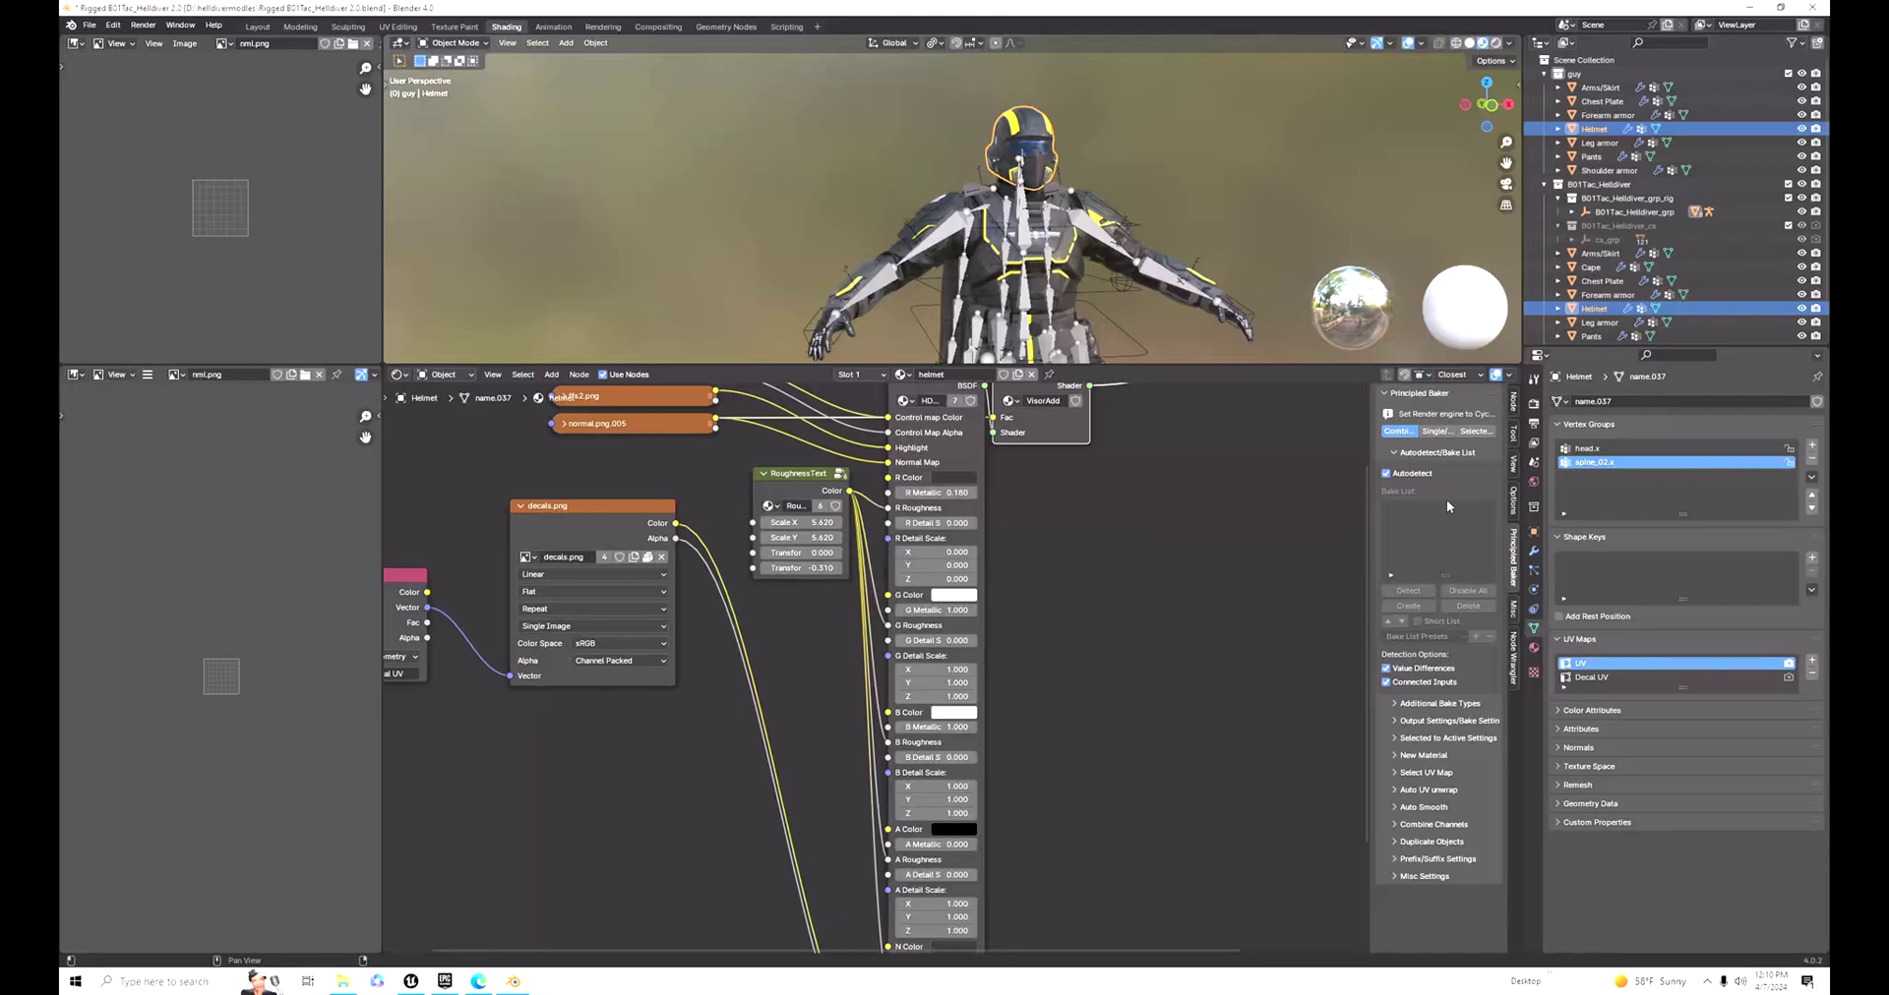
Step: Set the render engine to Cycles and its device to GPU Compute
left_click(1534, 402)
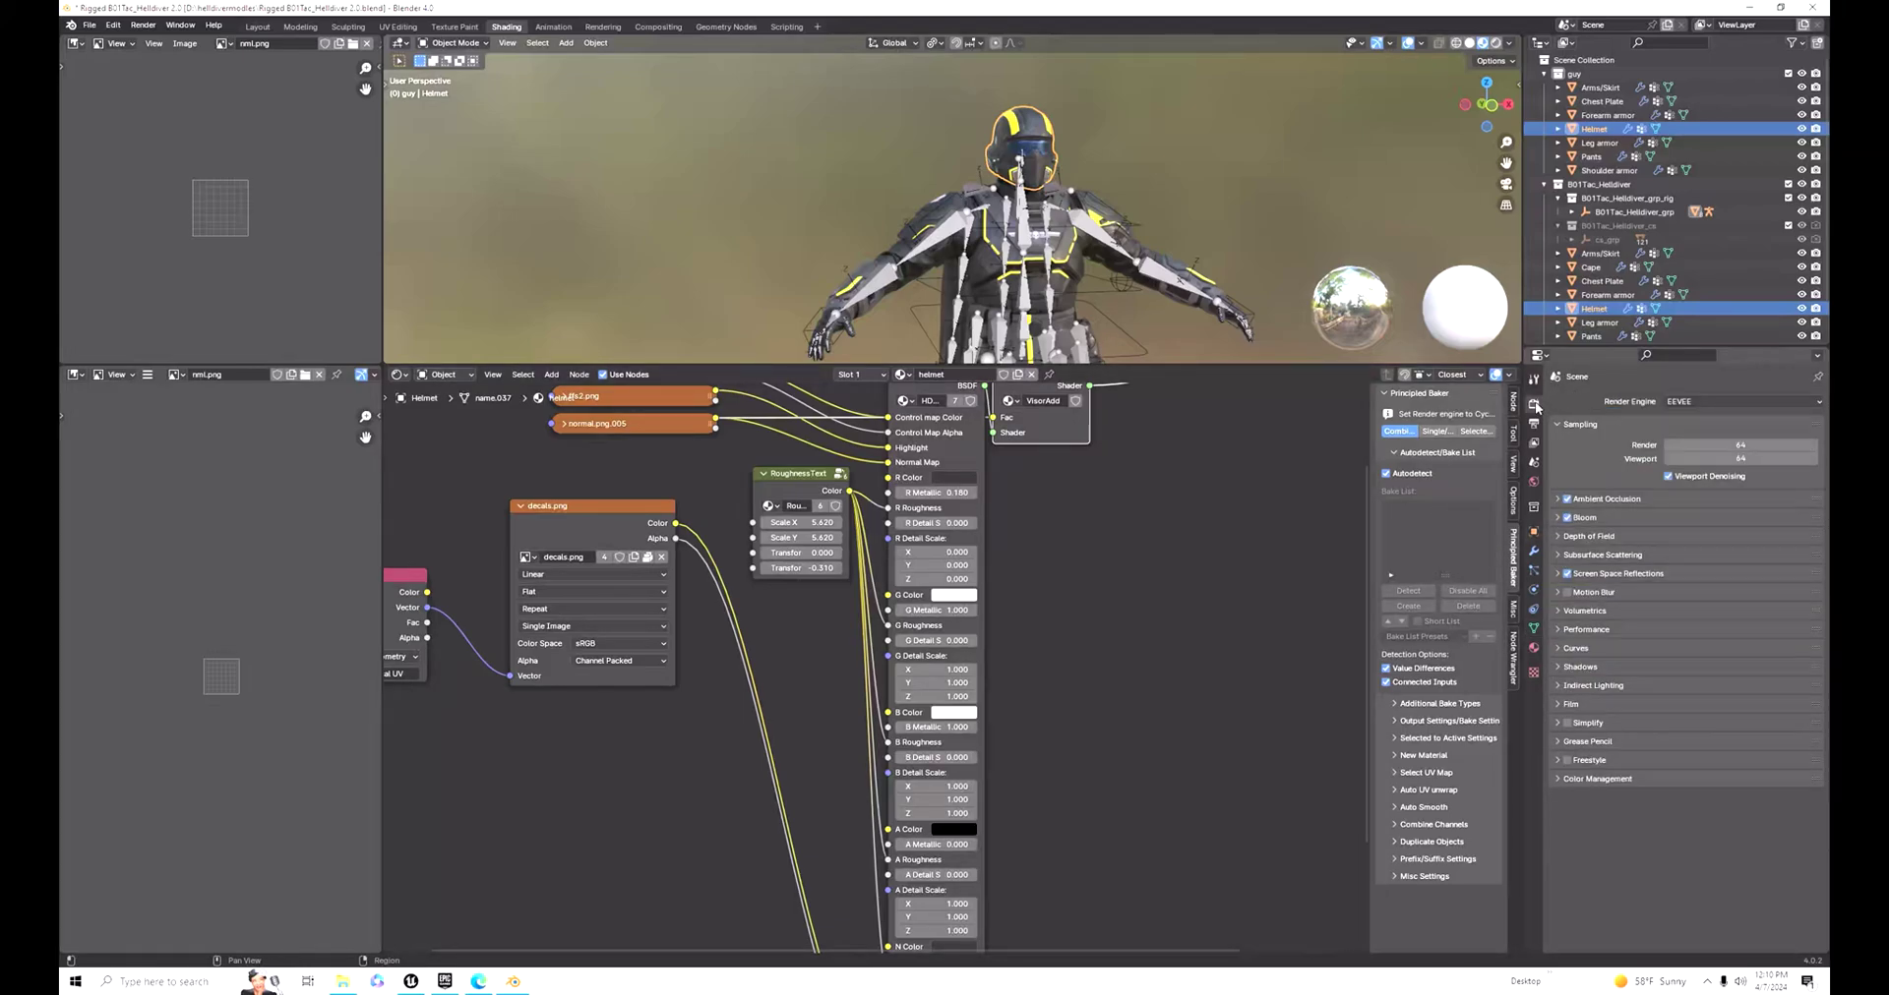
left_click(1704, 401)
left_click(1703, 445)
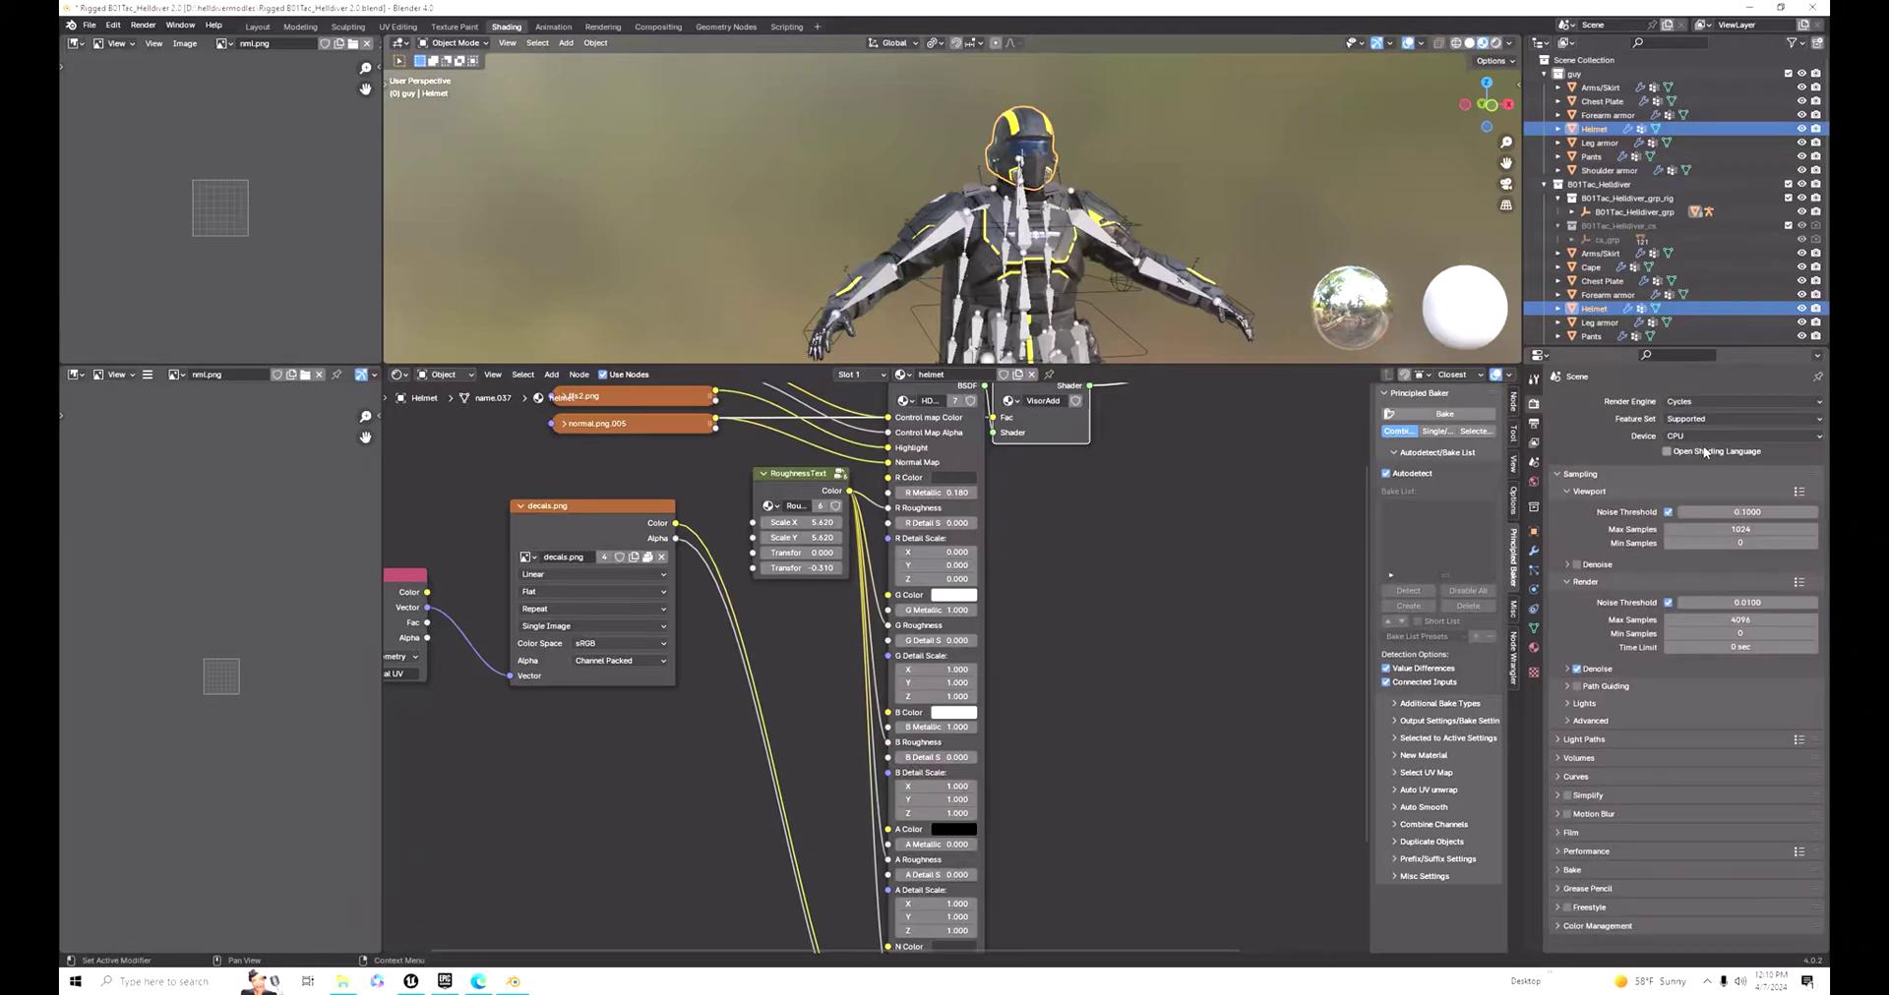
left_click(1697, 435)
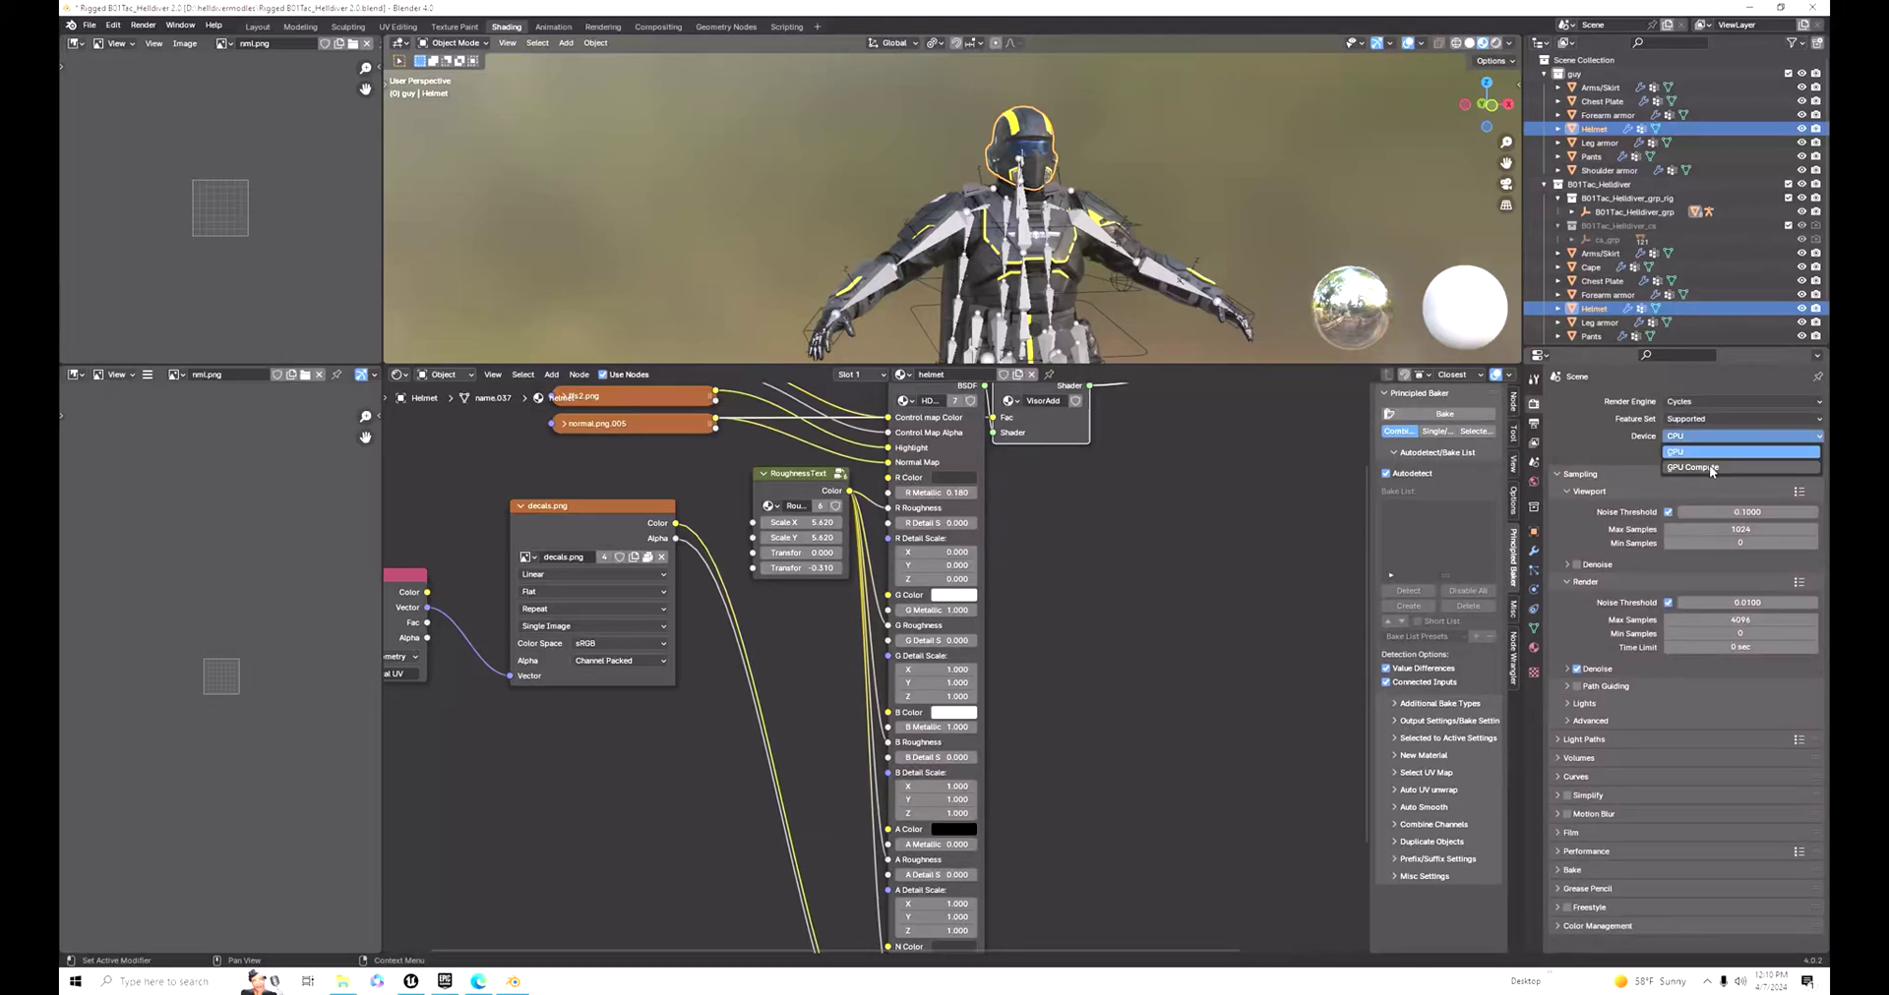
left_click(1710, 465)
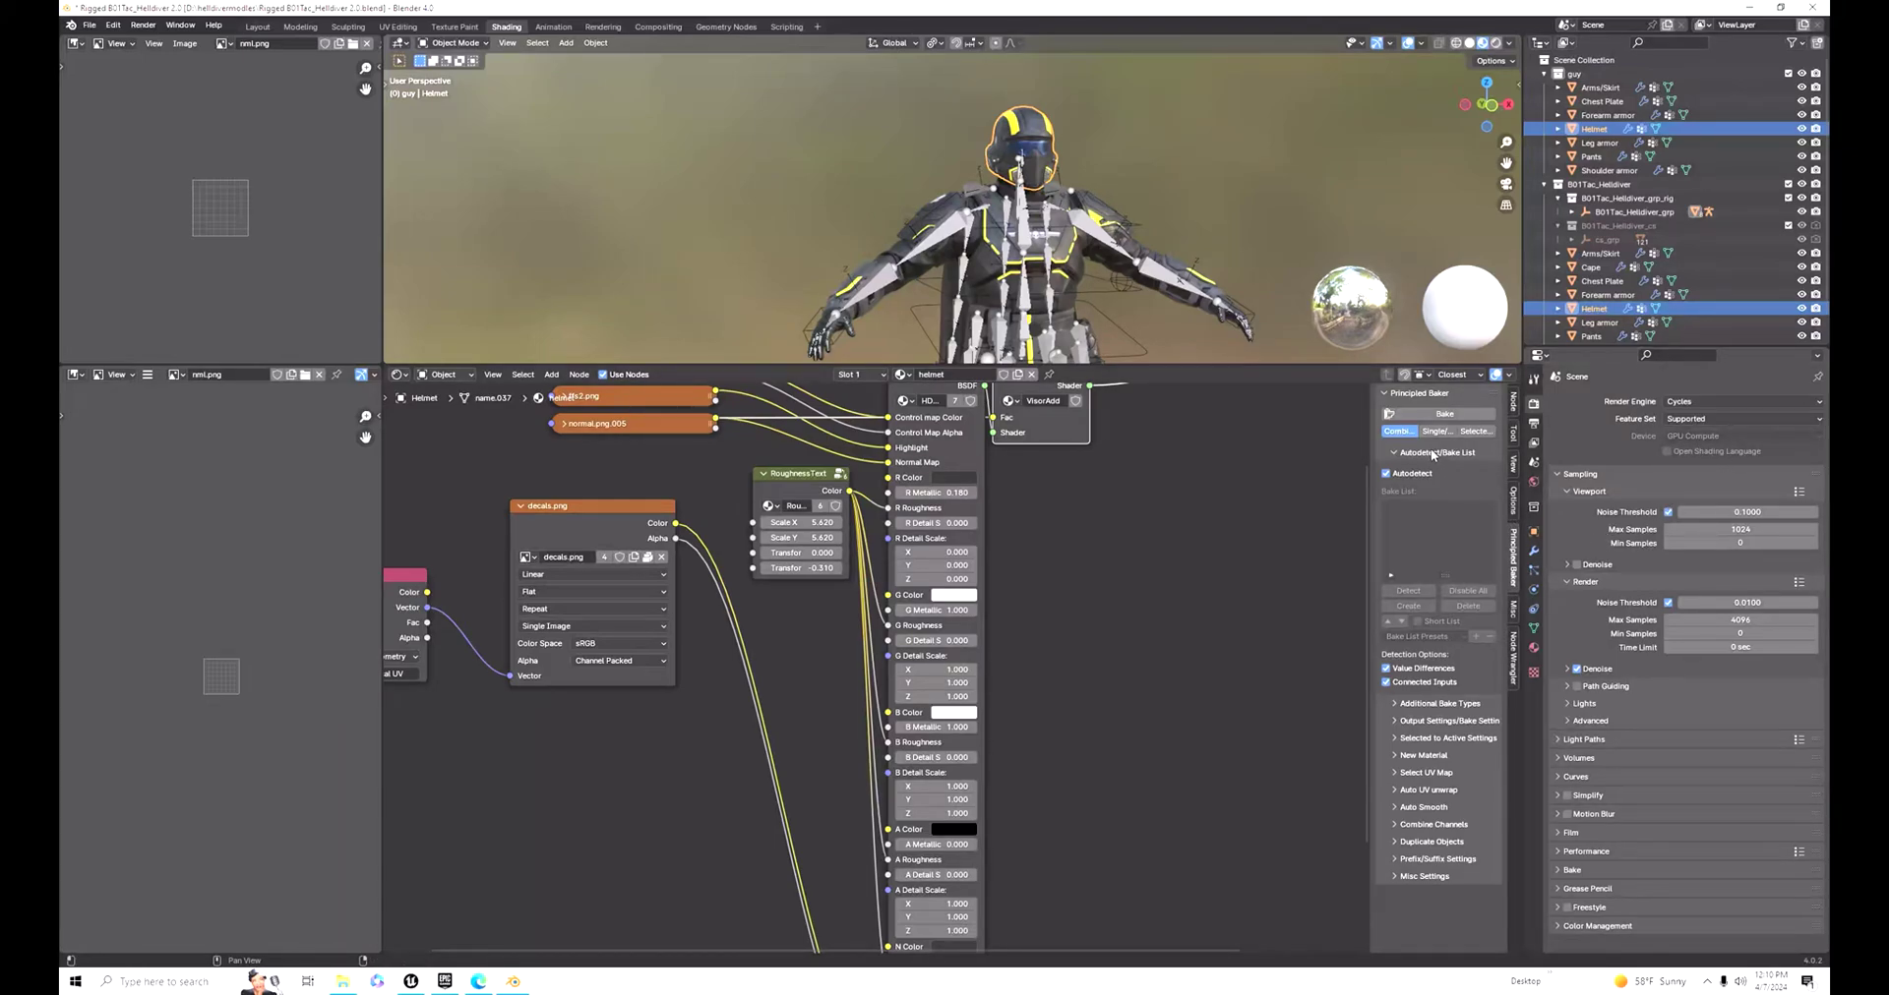
Step: Disable Autodetect, fill the bake list with Color, Metallic, Roughness and Normal enabled, and bake the helmet's textures
left_click(1393, 476)
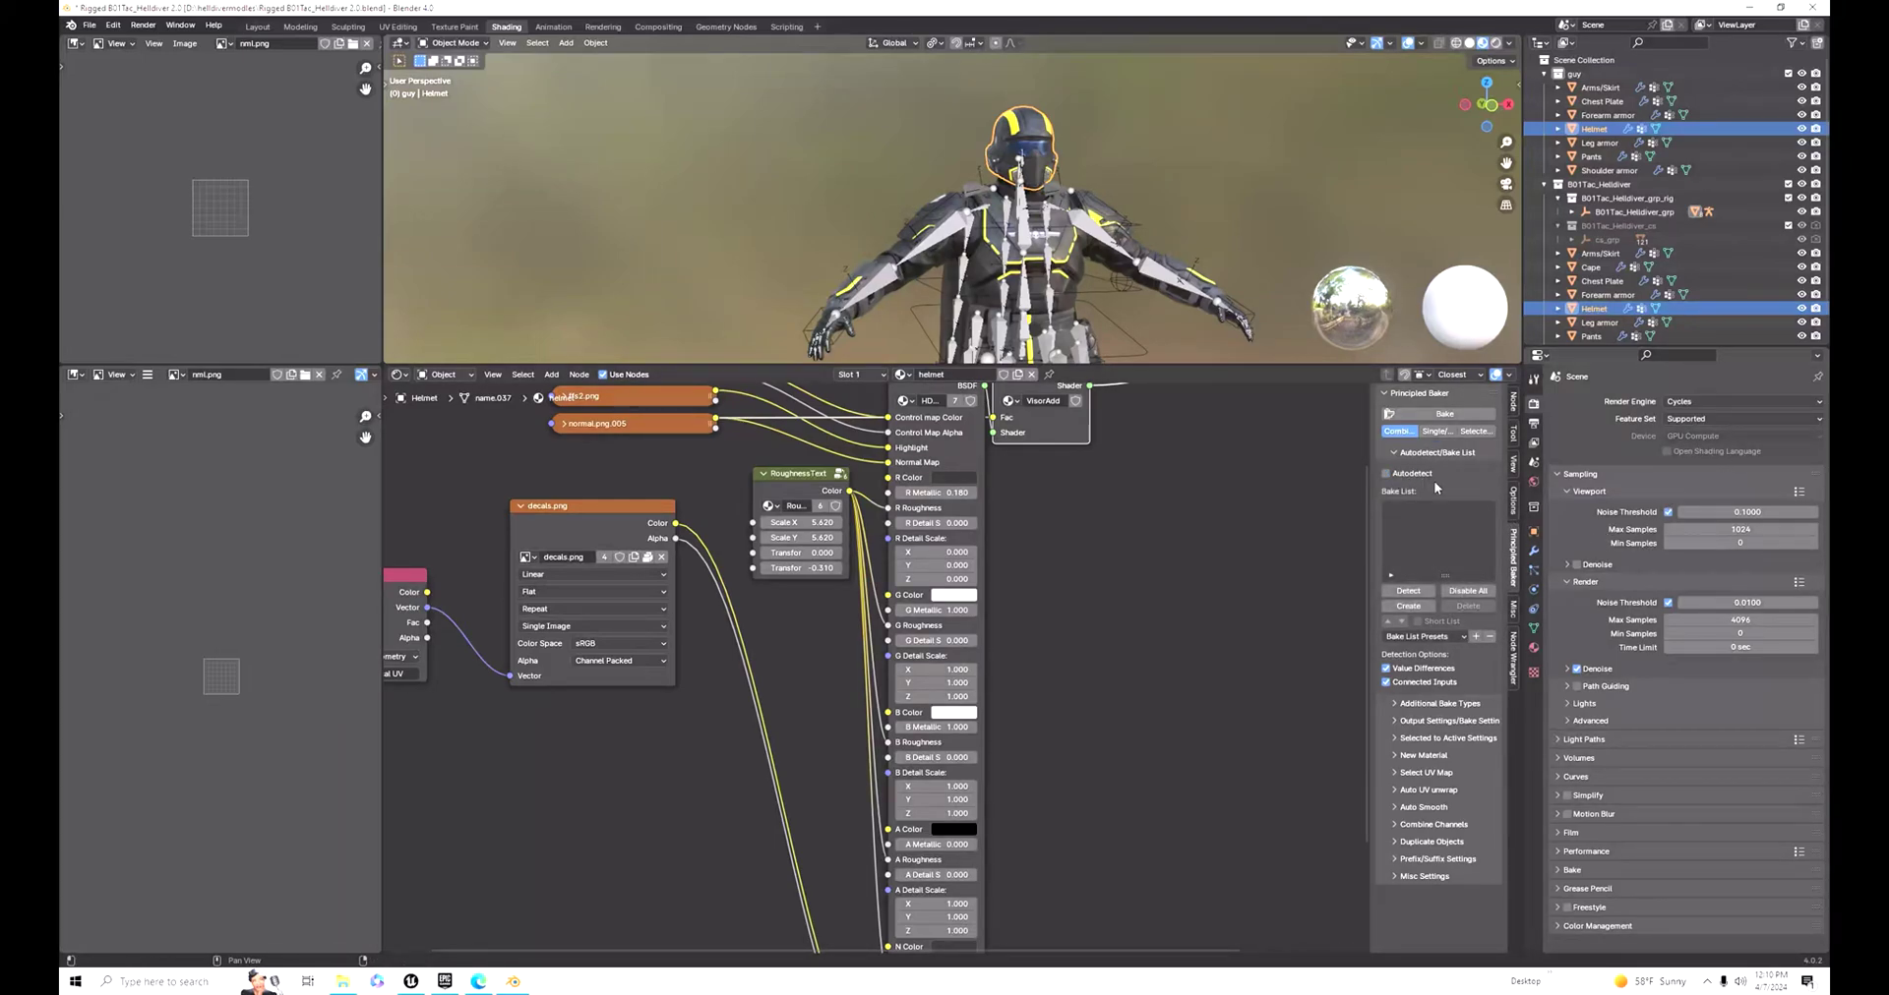
left_click(1409, 592)
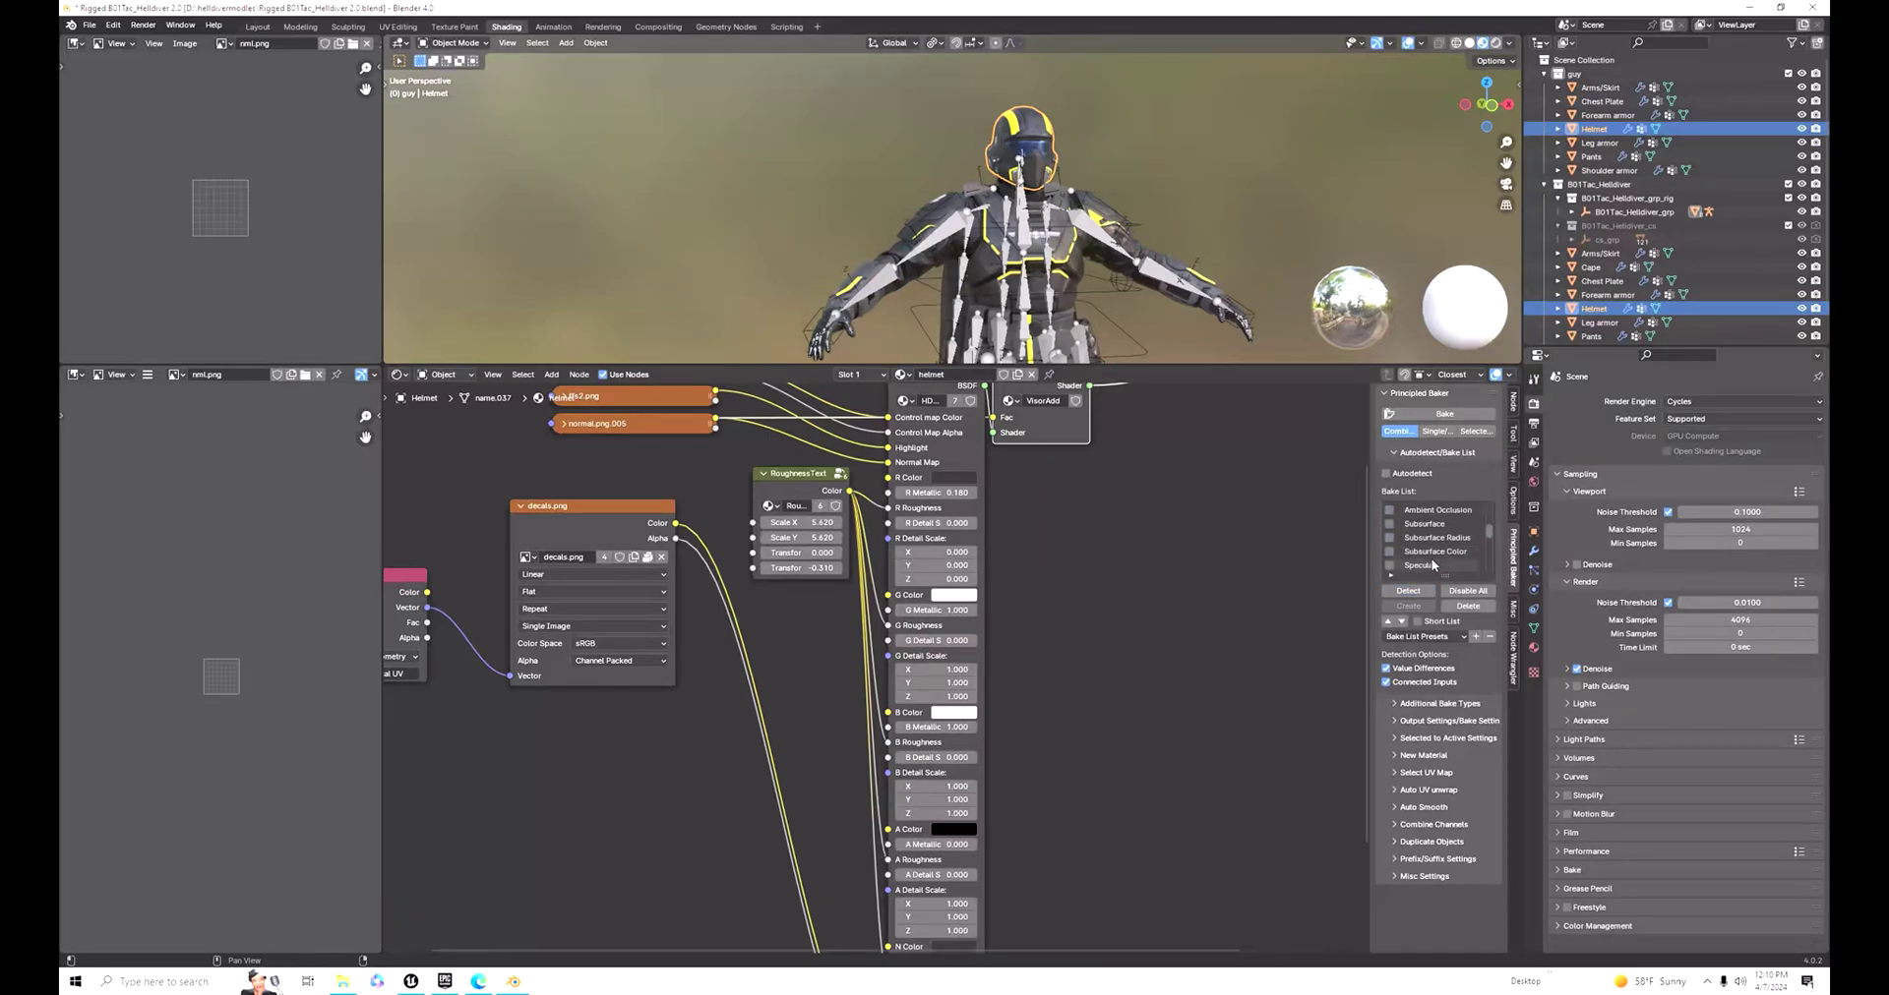
scroll(1430, 558, "up", 5)
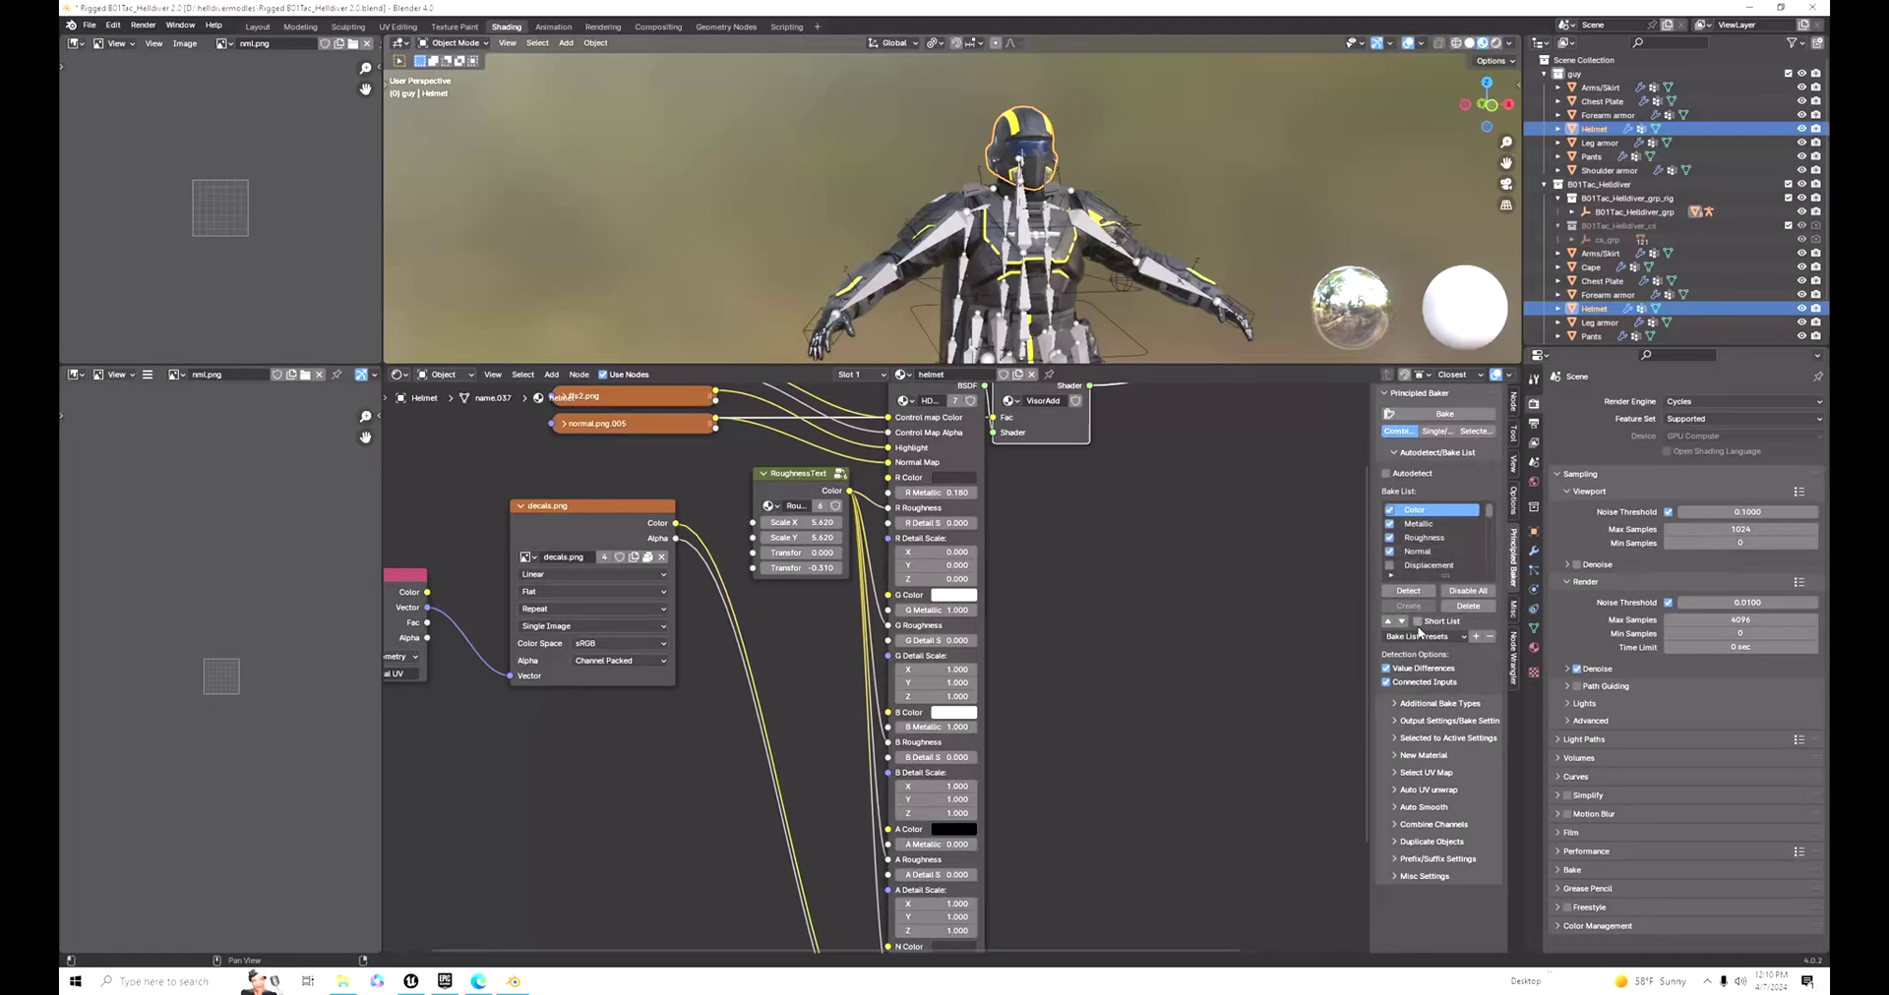
left_click(1407, 417)
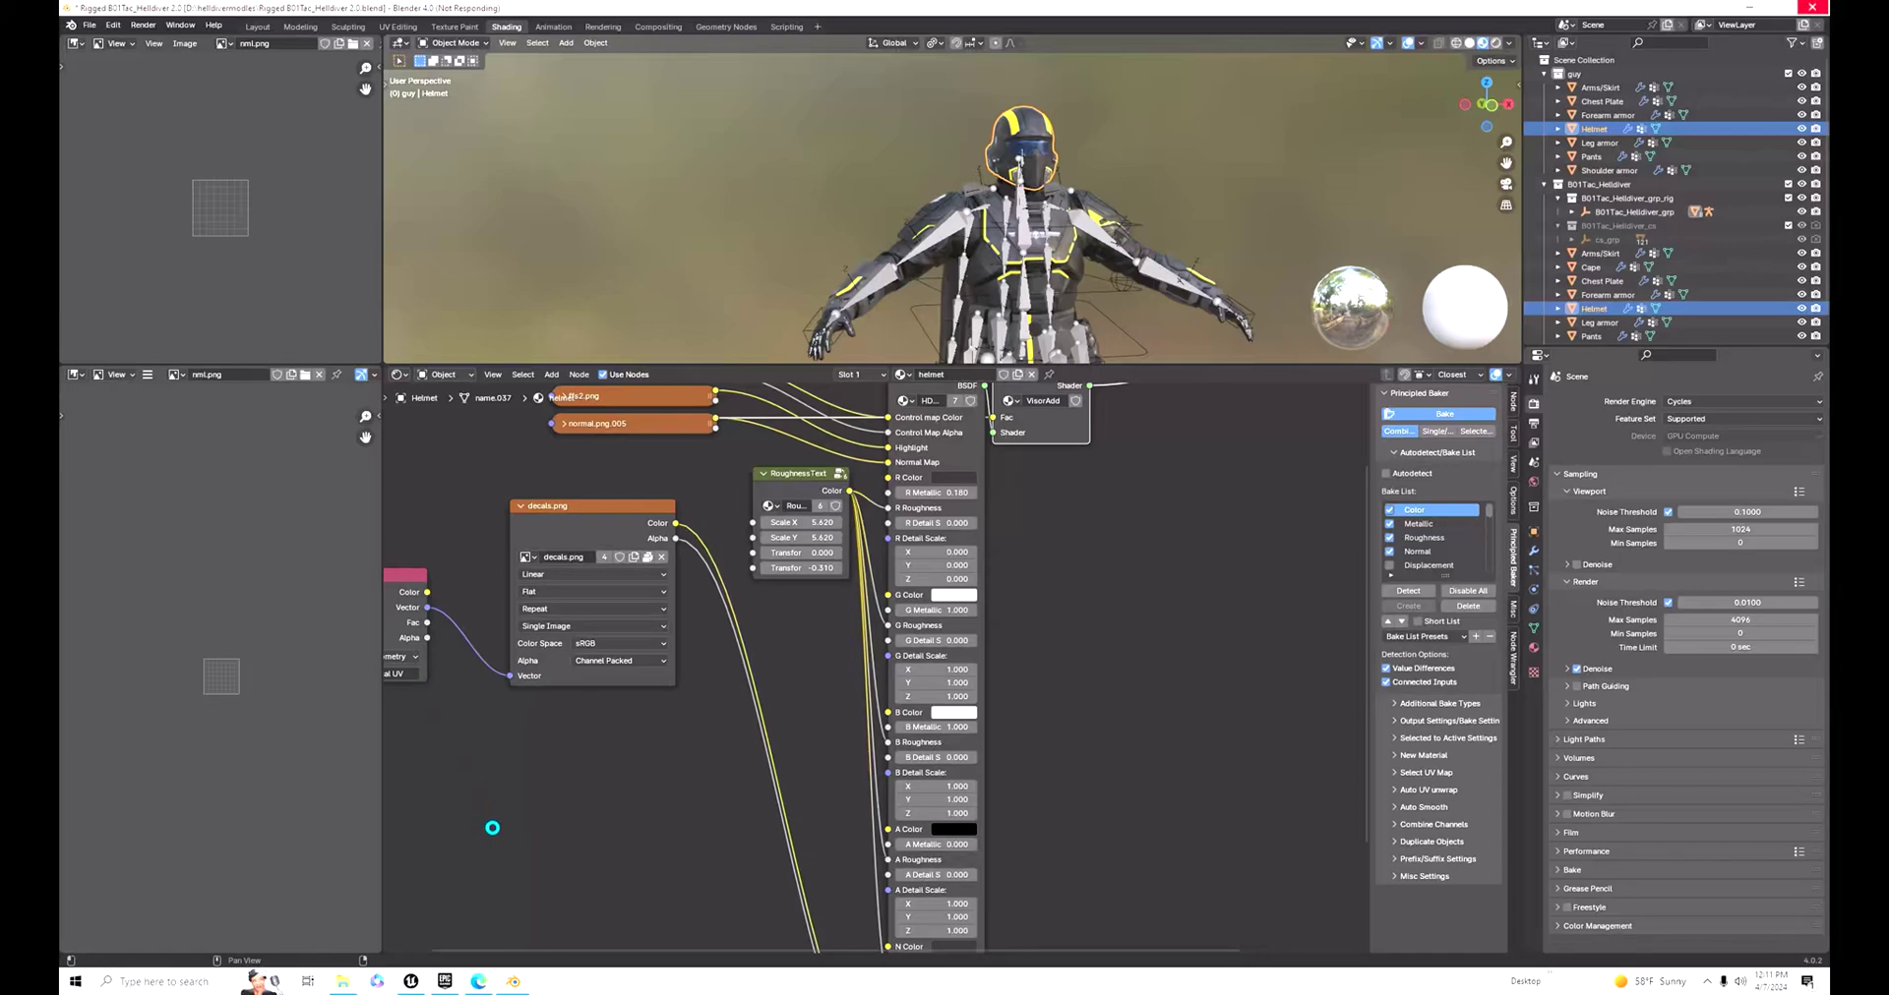
Step: Switch to Mixamo, accept the auto-rigged result and proceed with the uploaded helldiver as the new character
left_click(479, 981)
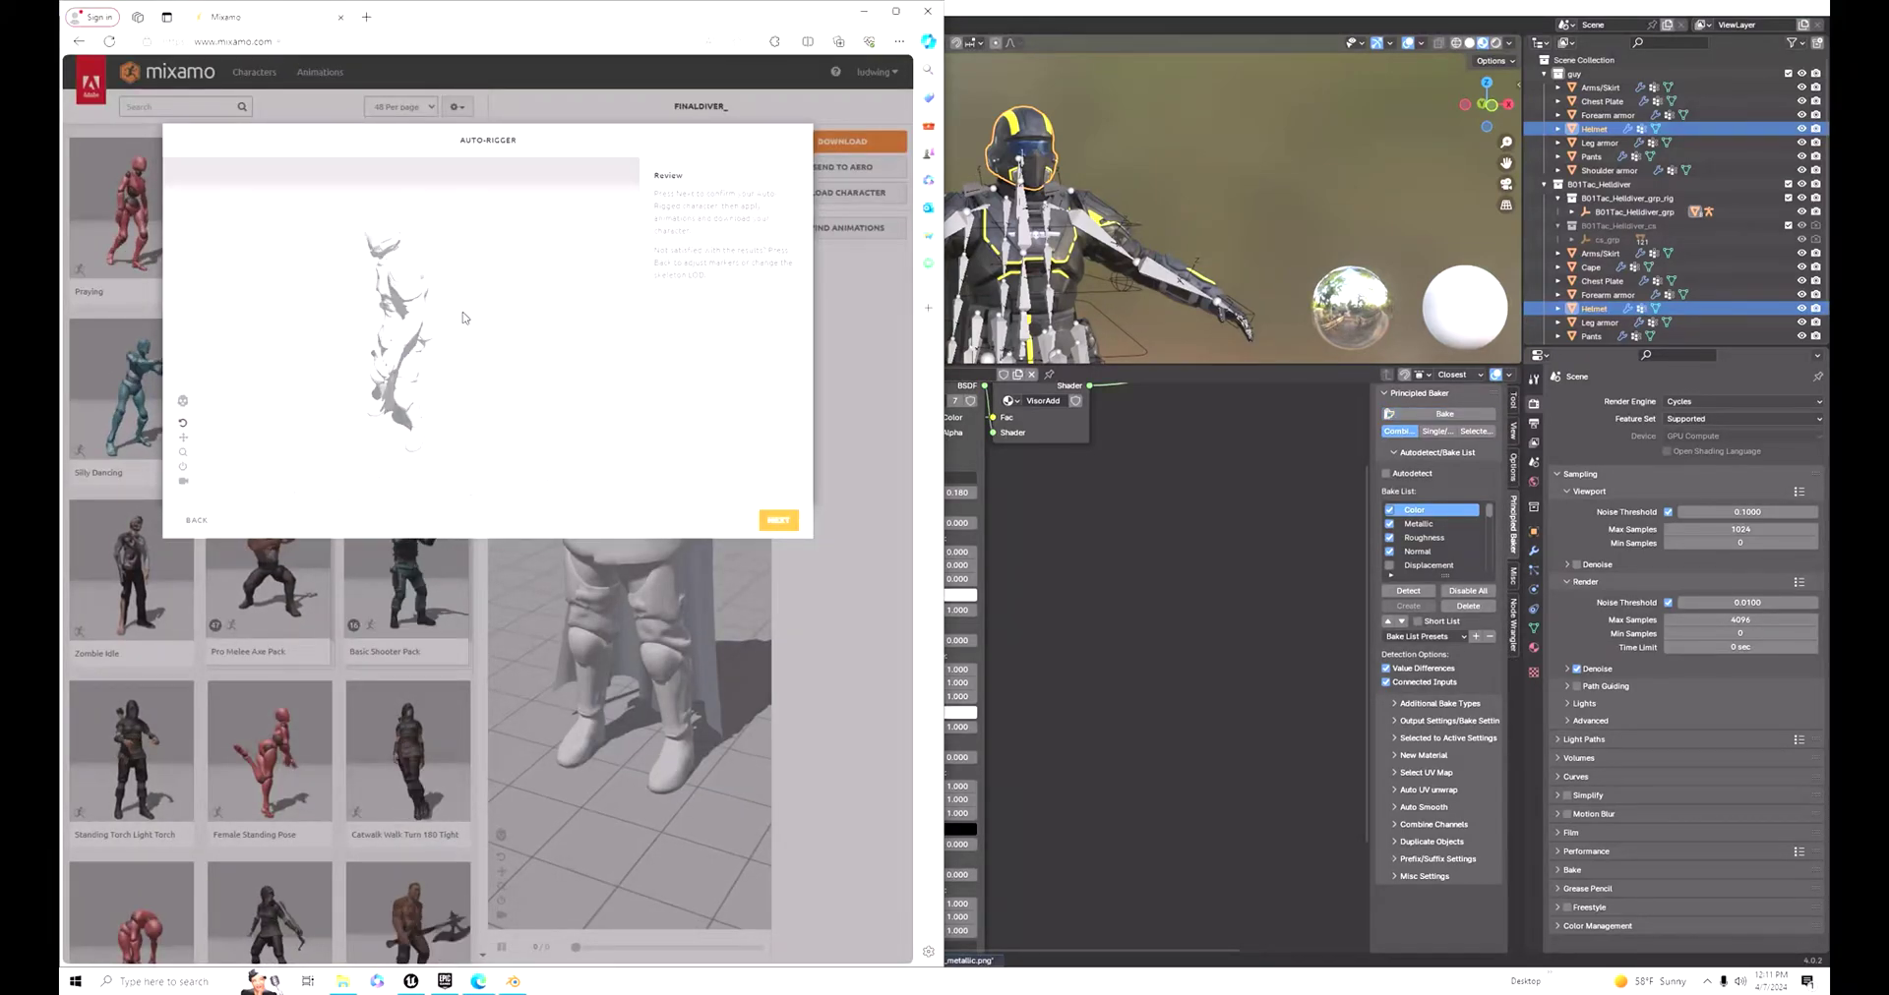
left_click(778, 522)
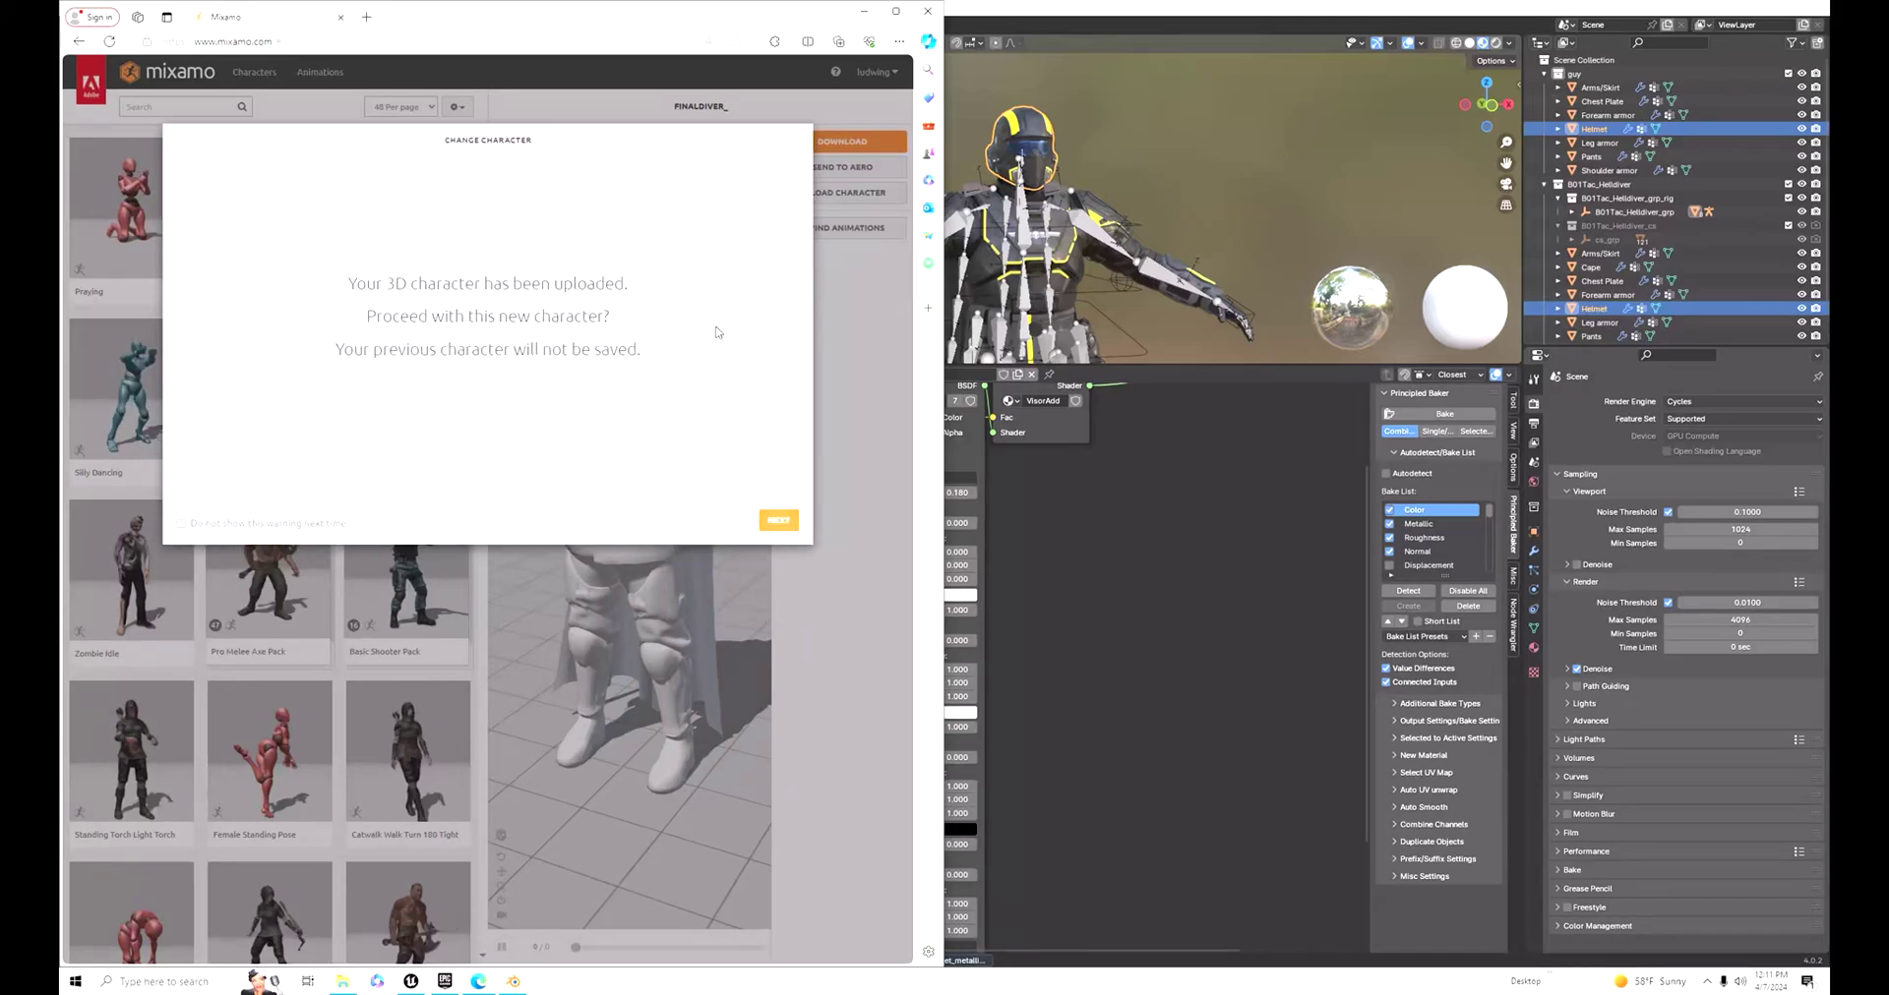
left_click(777, 522)
Step: Apply a Gunplay animation from the shooting results to the character and set its Stance to 100
left_click(269, 226)
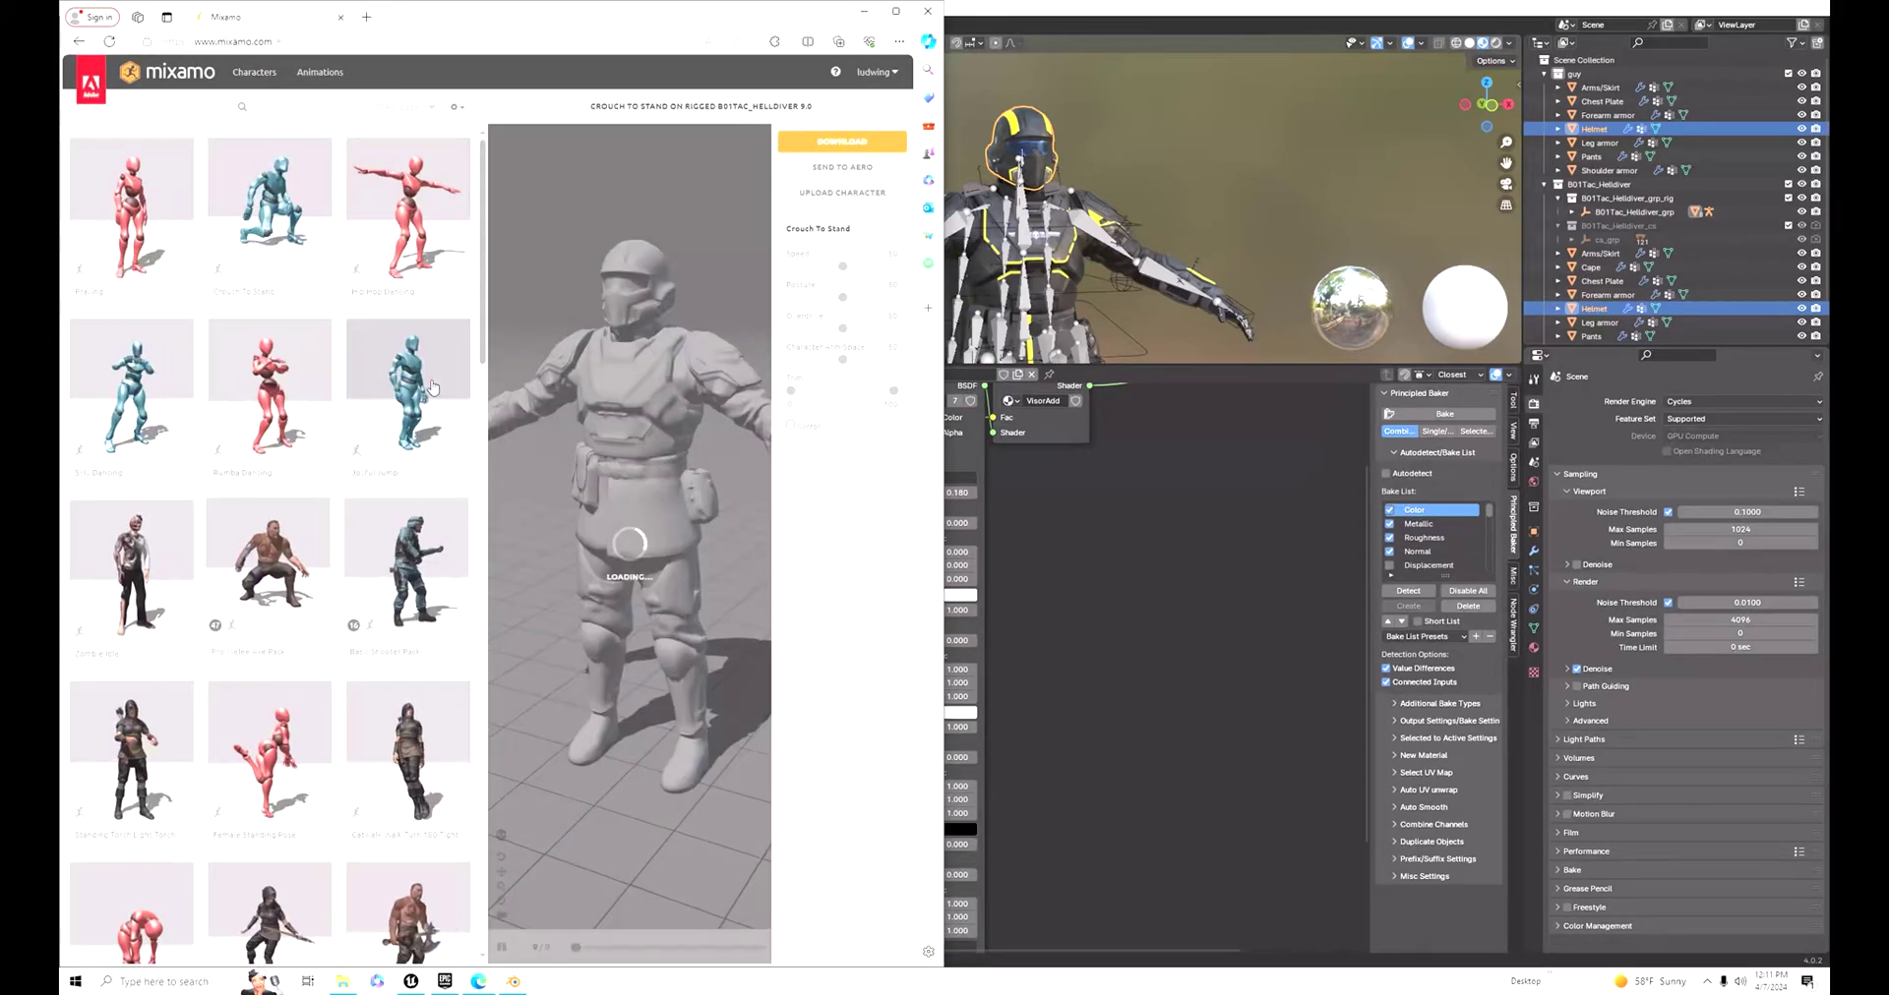
left_click(276, 394)
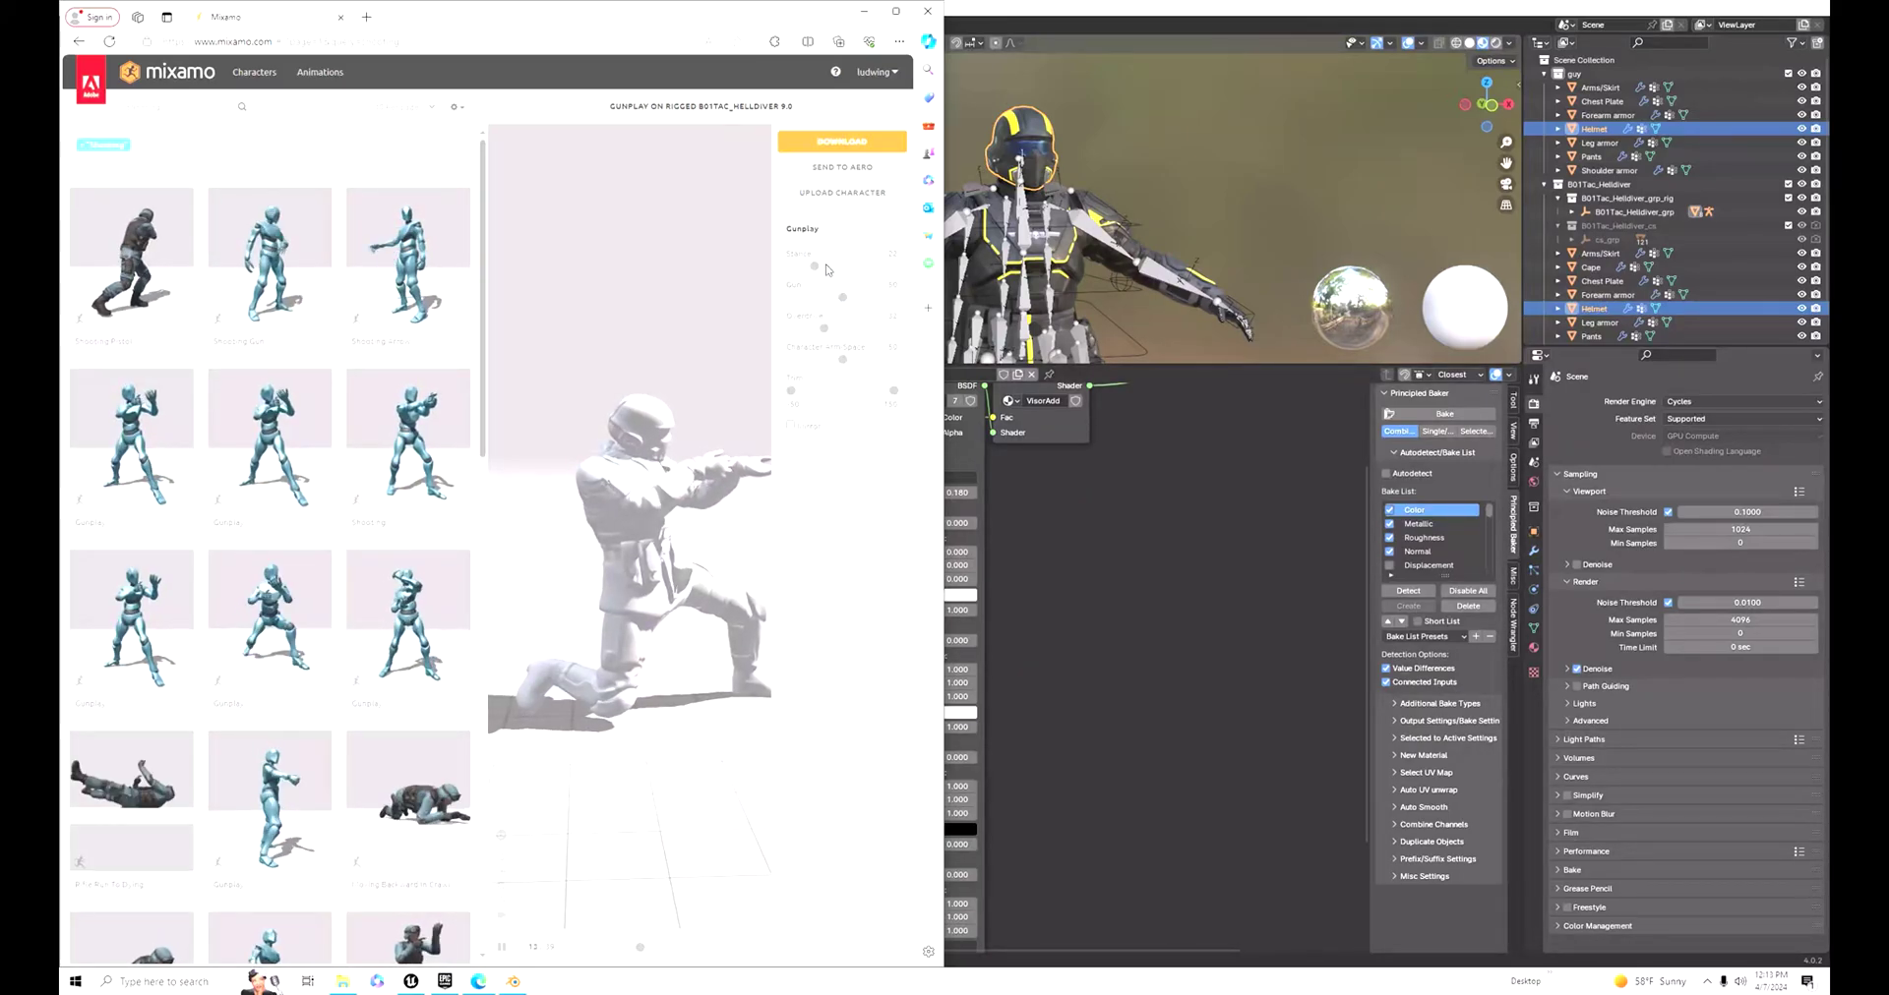
left_click_drag(814, 268, 893, 267)
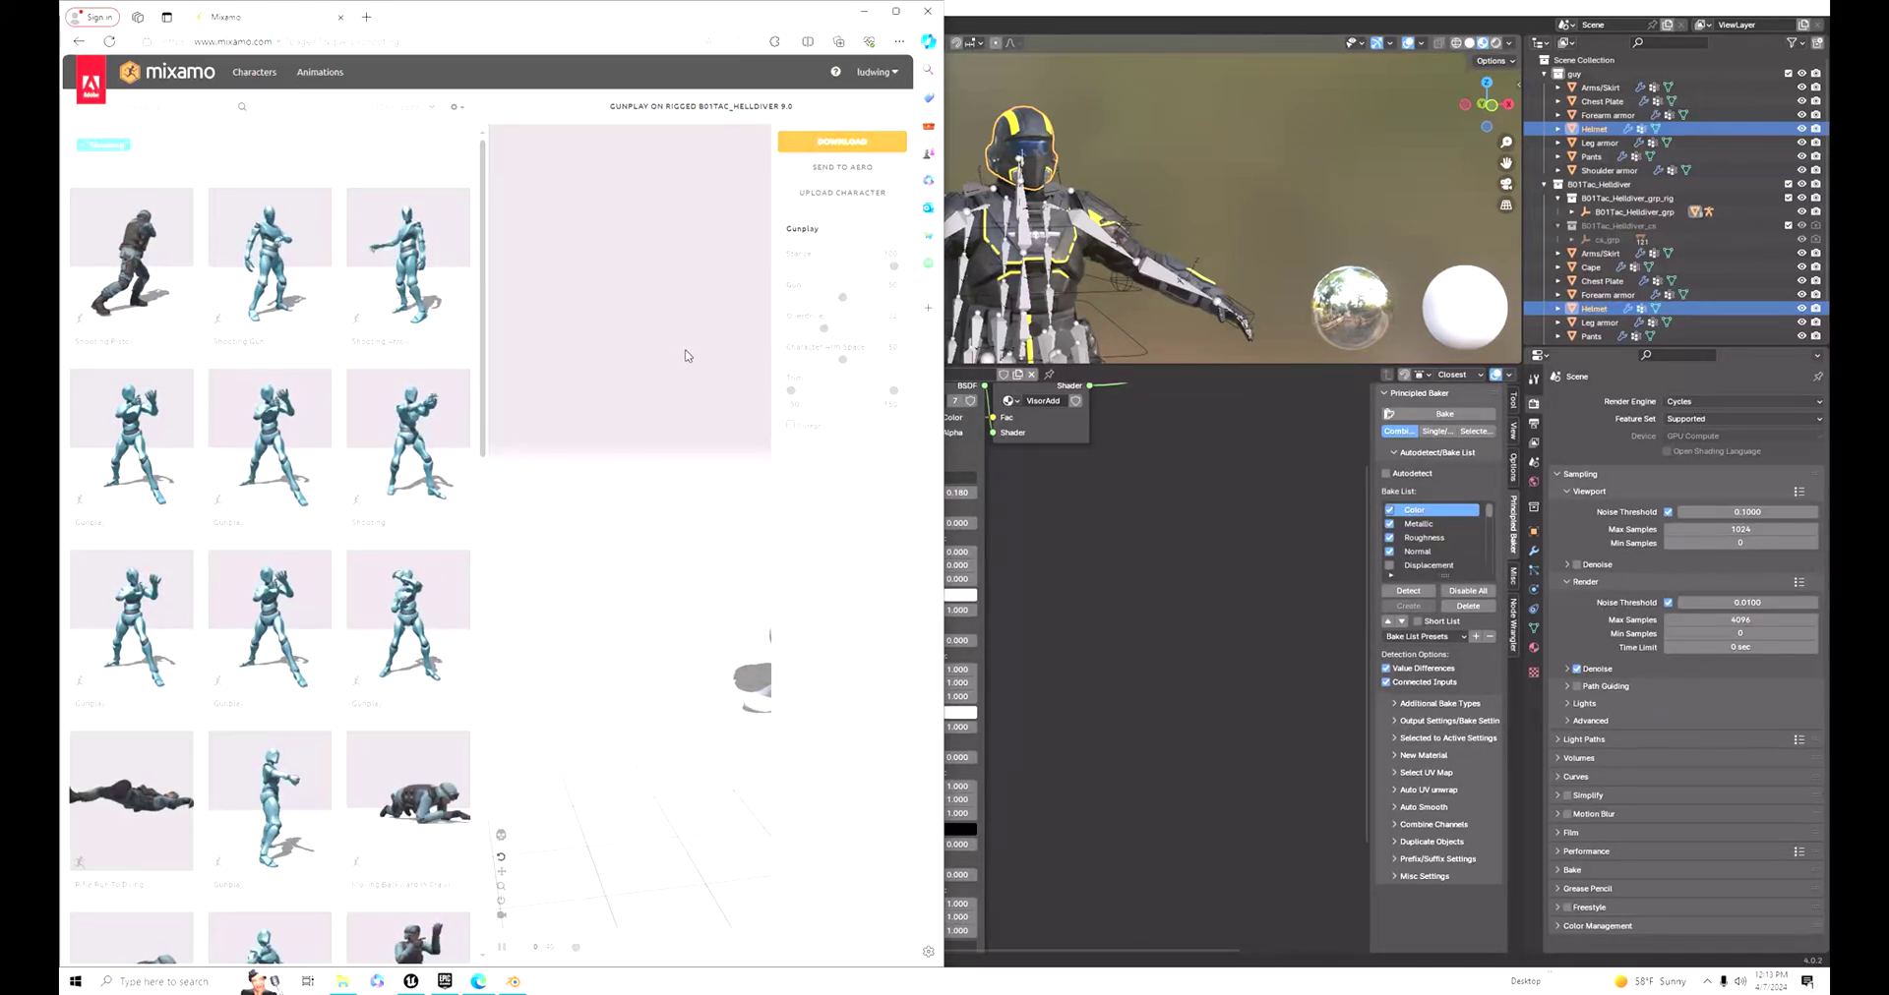
Step: Download the Gunplay-animated helldiver from Mixamo with the current download settings
left_click(842, 141)
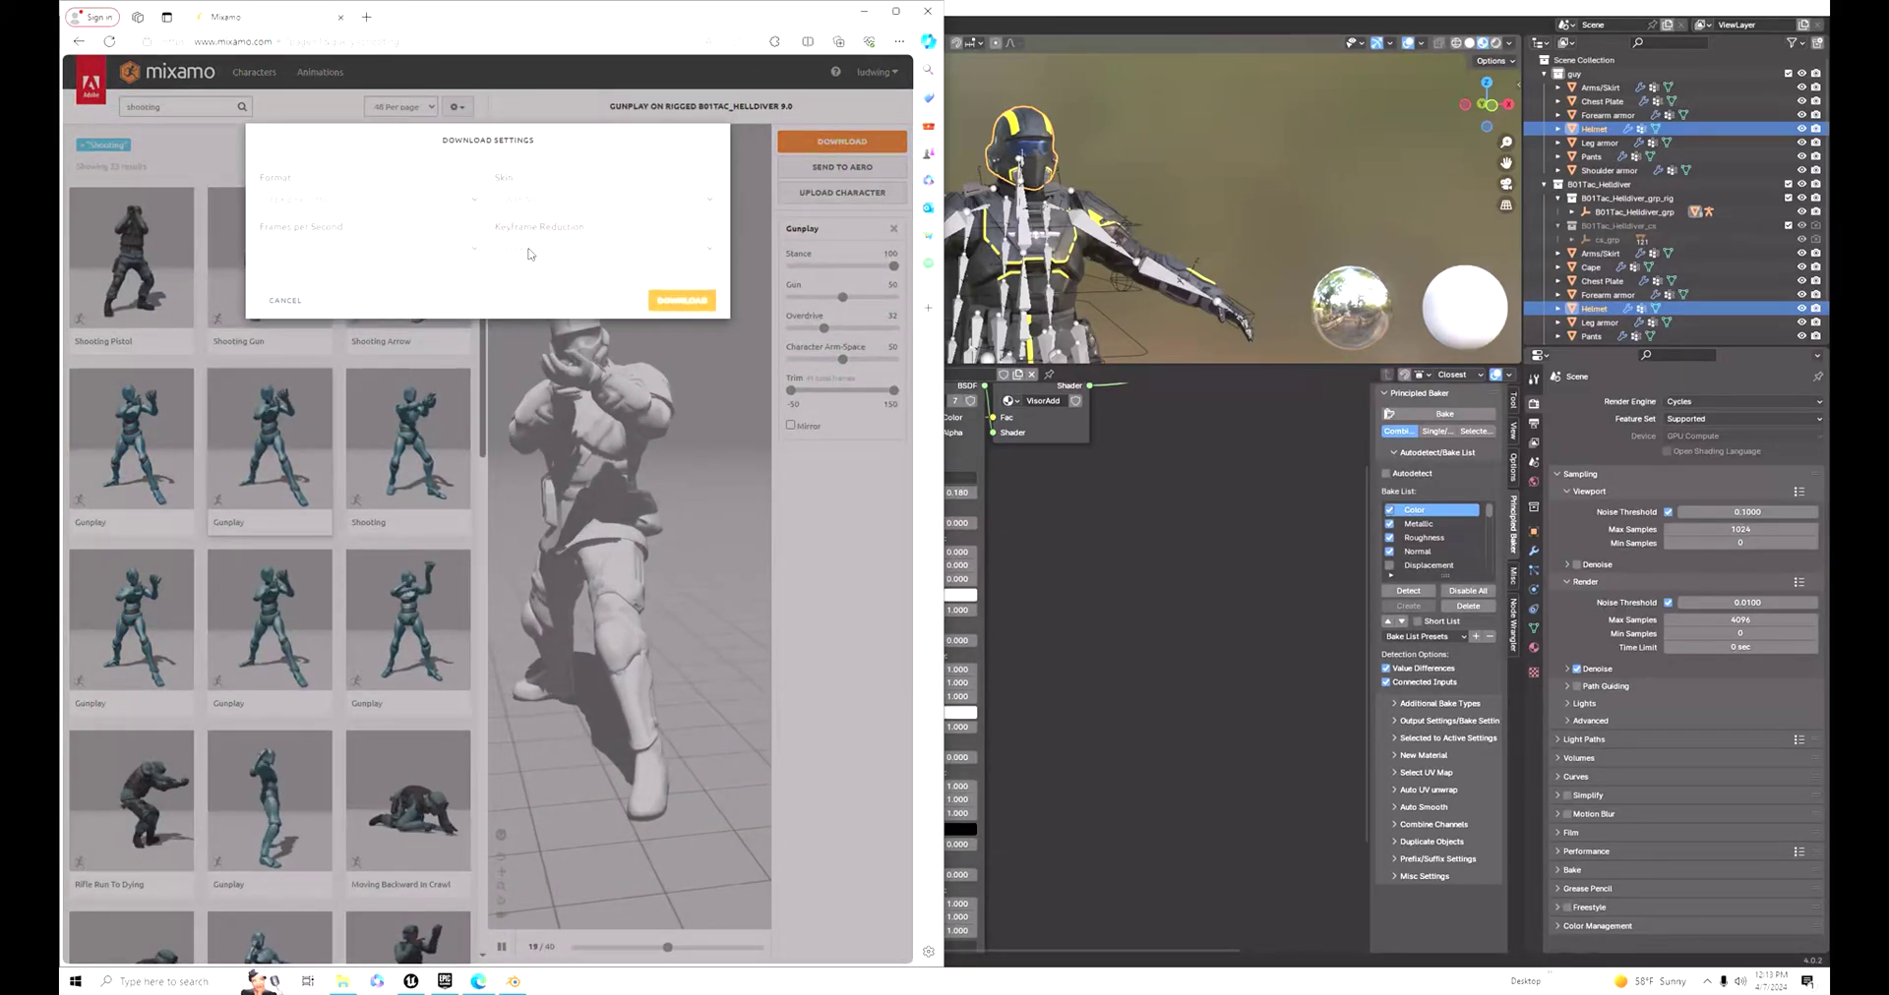
left_click(682, 300)
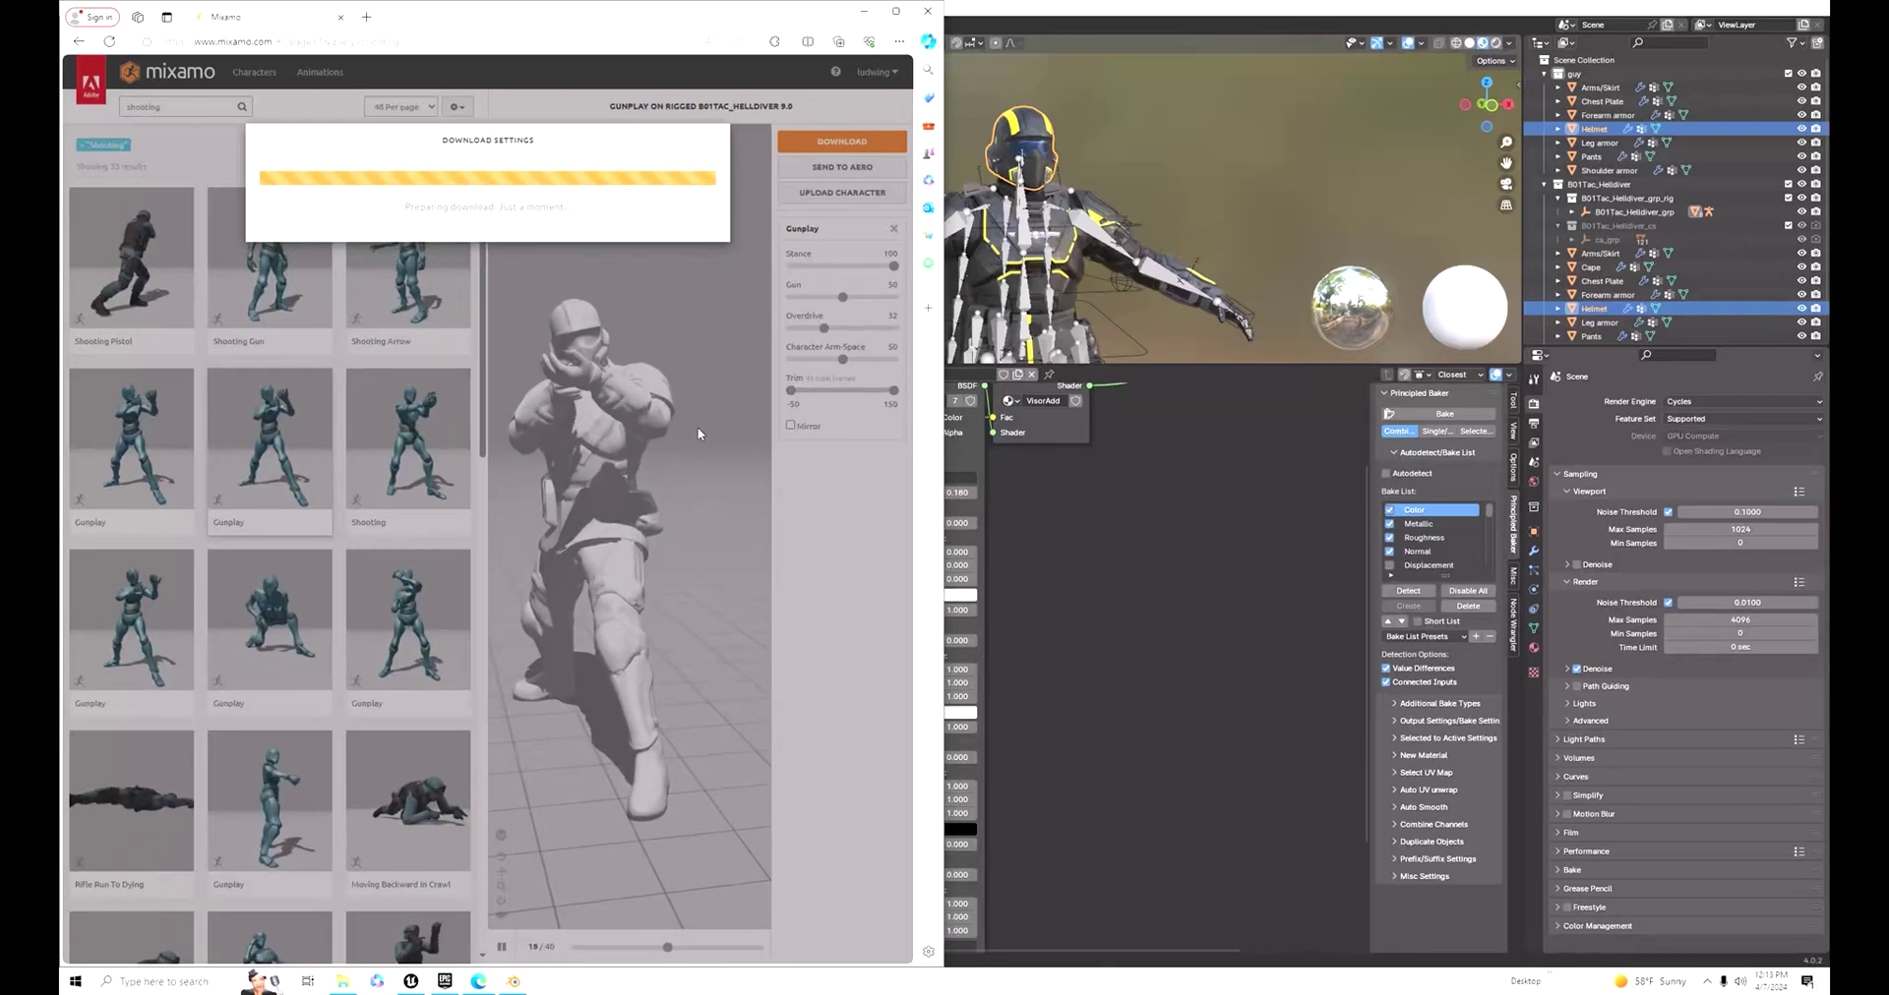
left_click(1112, 514)
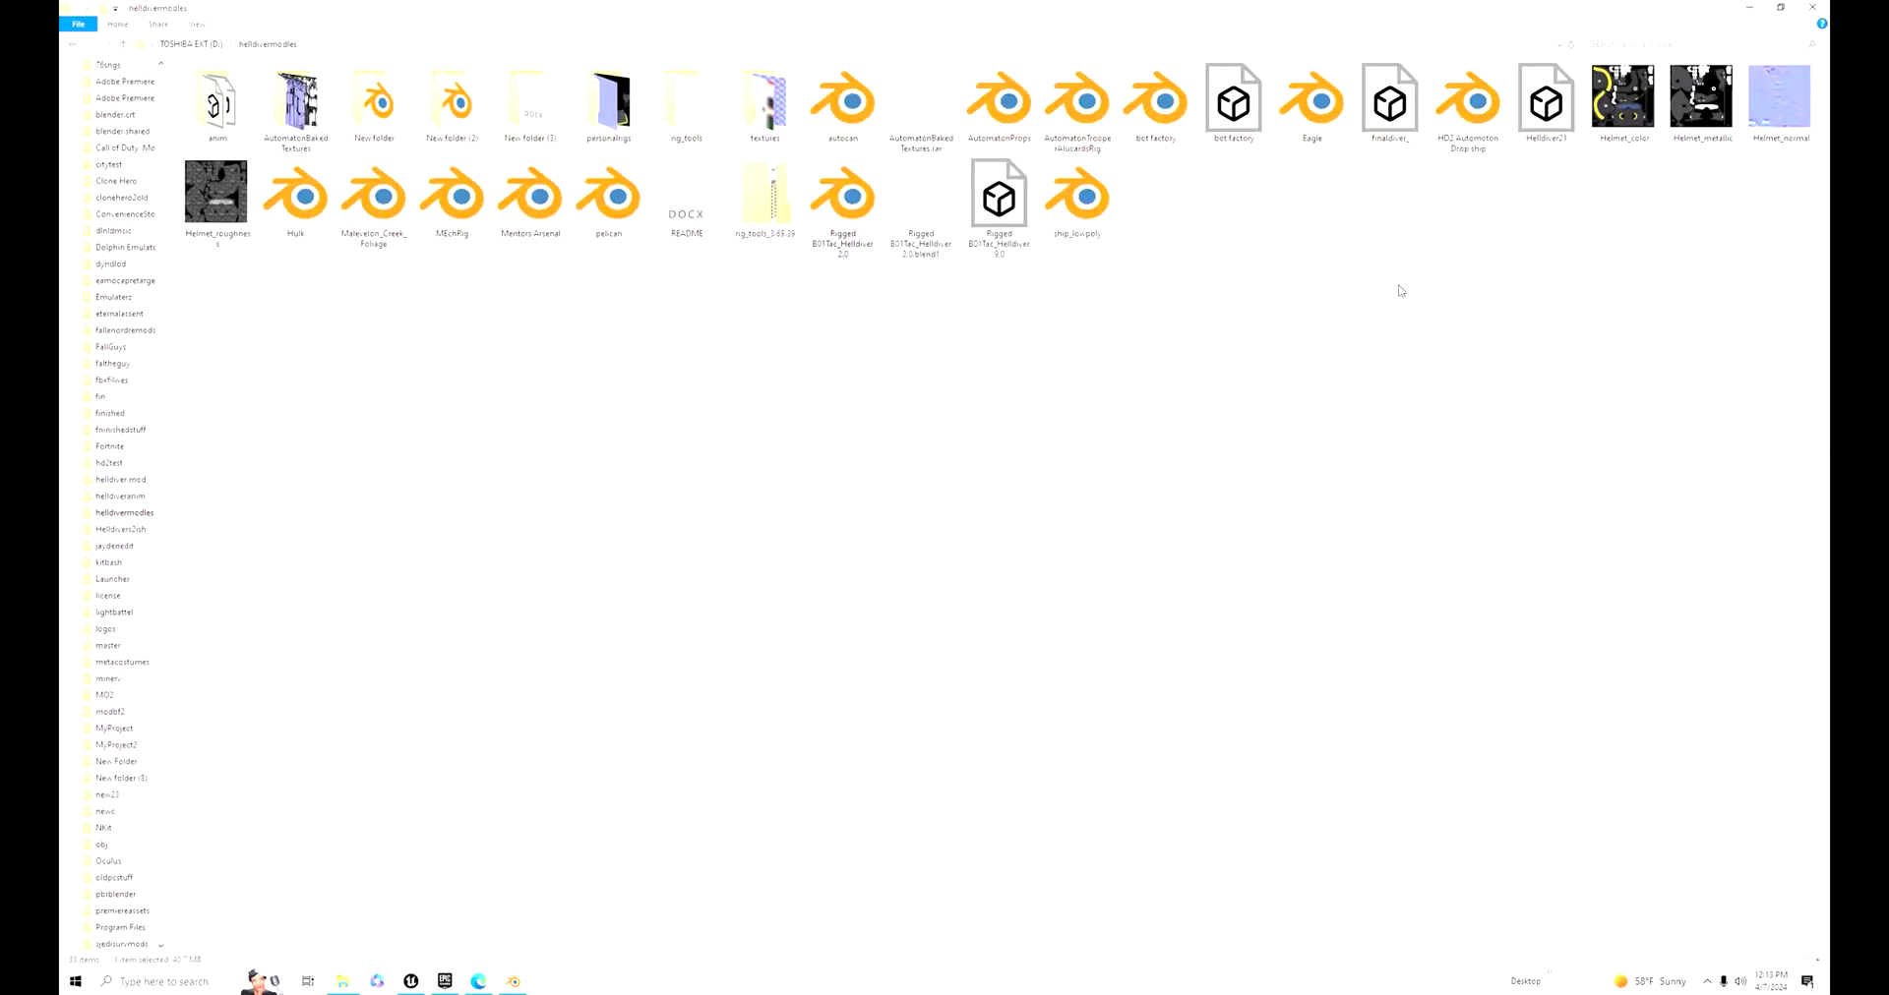
Step: Select the baked Helmet_color file, switch to Unreal Engine and connect the Helmet_metallic texture to NewMaterial's Metallic input
left_click(1626, 134)
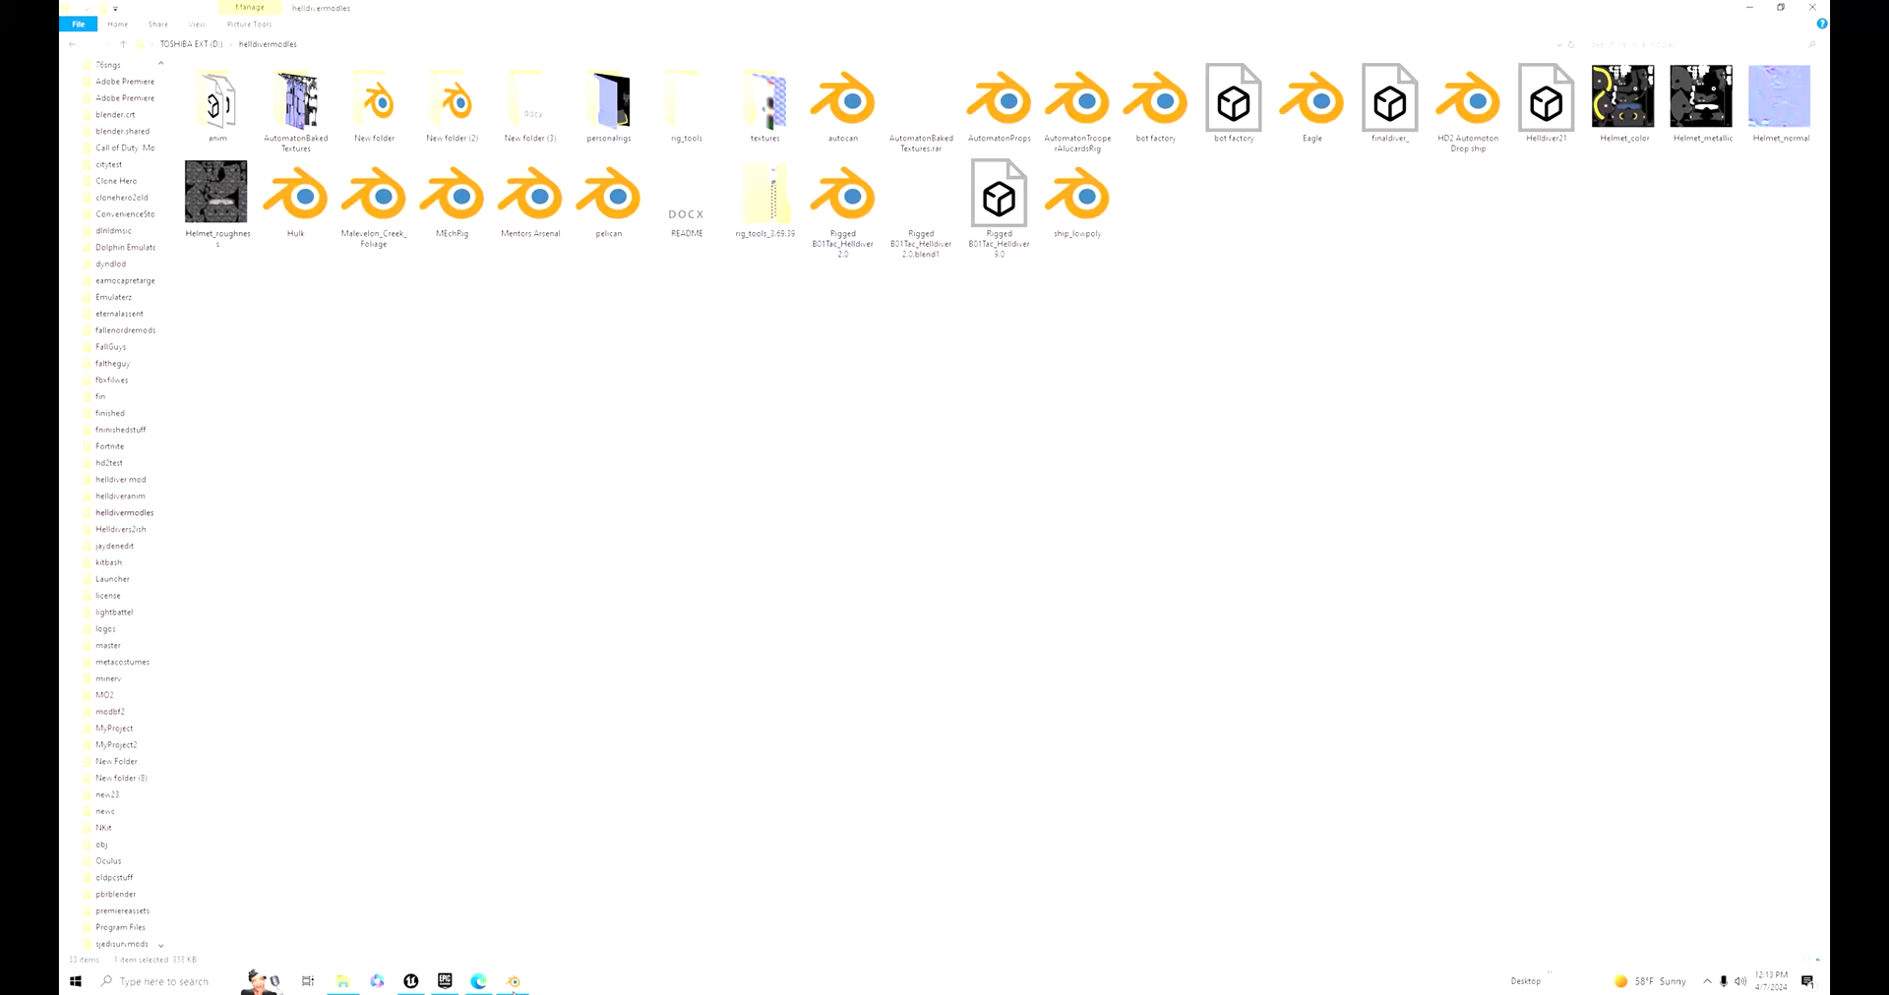
left_click(446, 982)
left_click(488, 742)
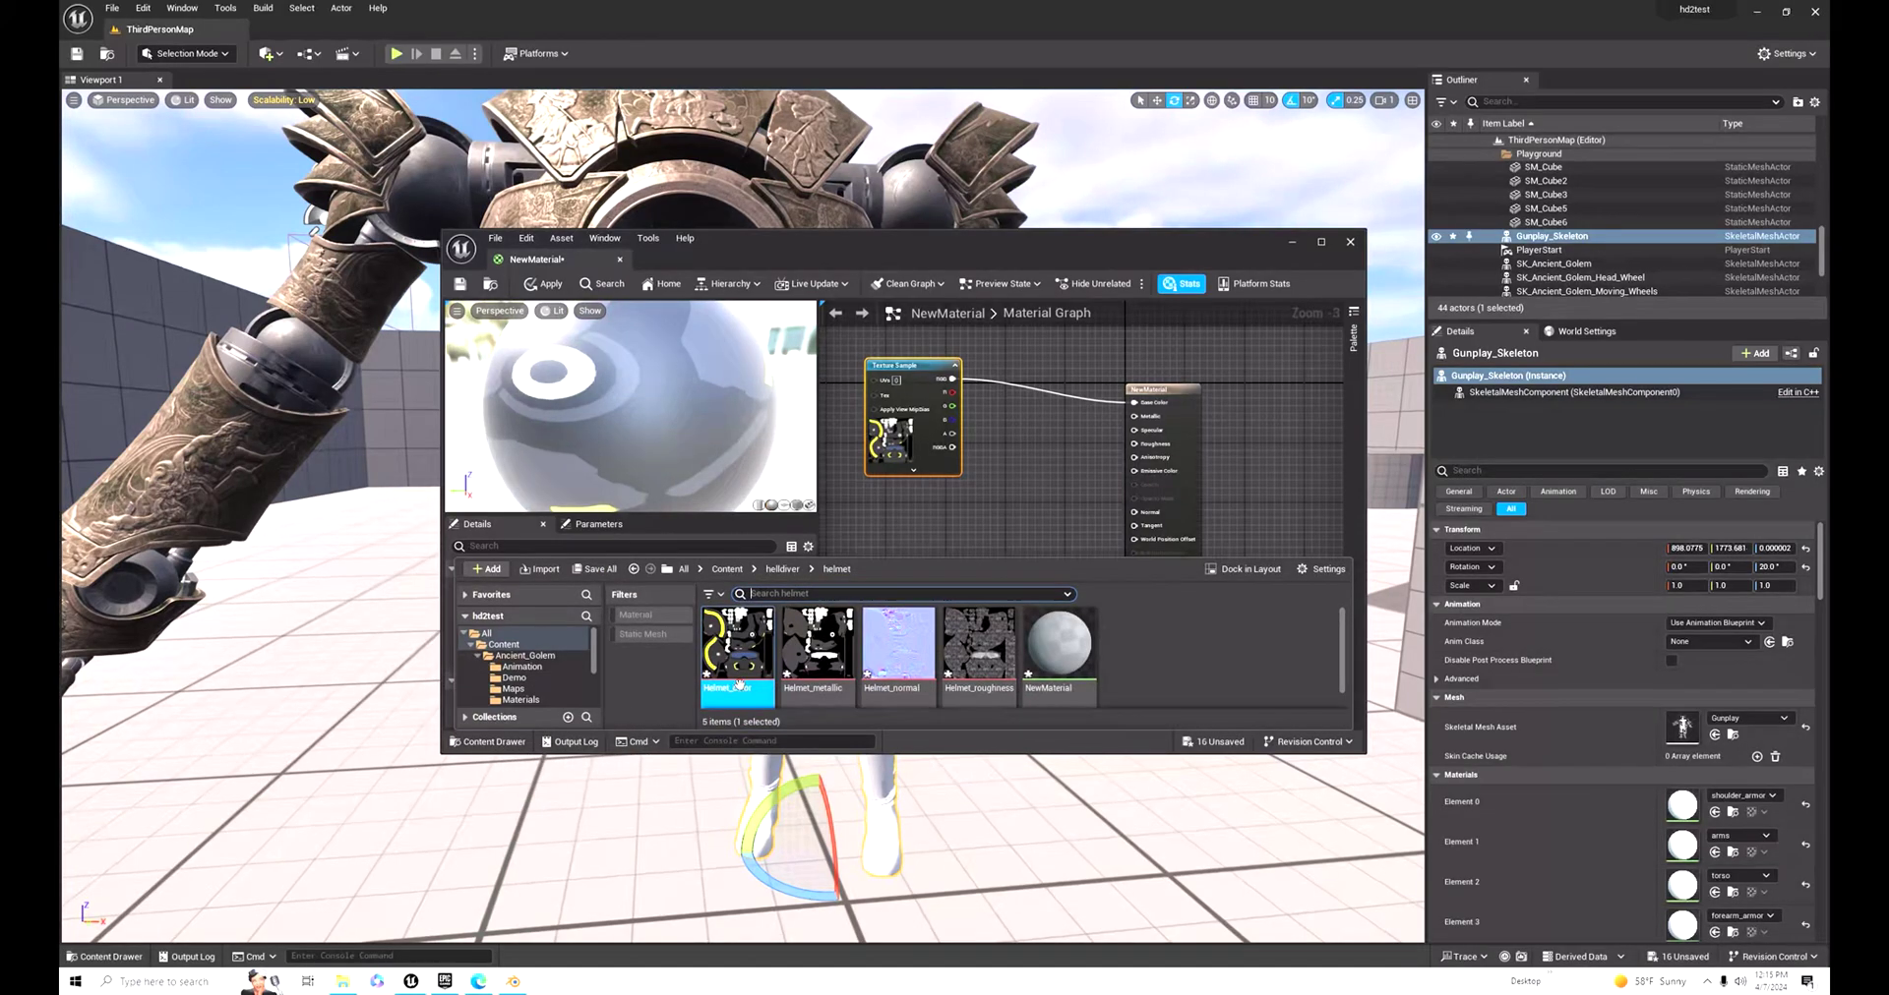
left_click_drag(816, 667, 1133, 416)
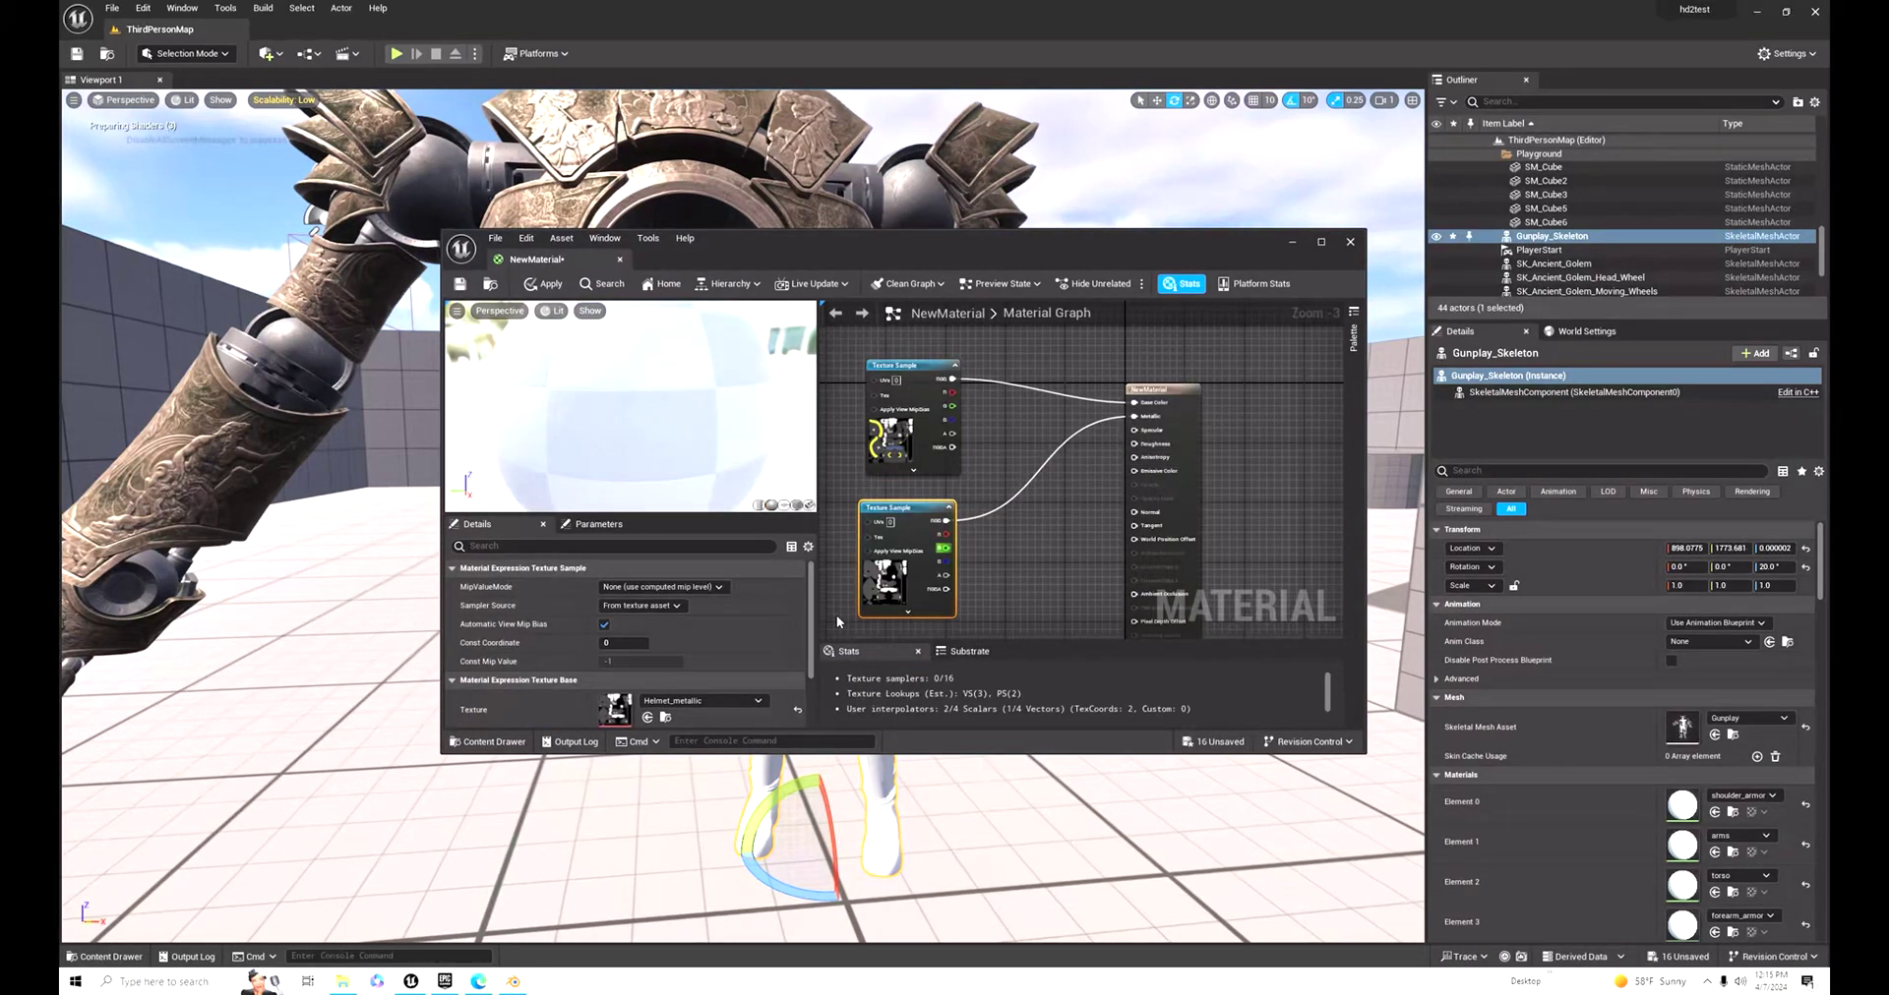
Step: Add the Helmet_normal and Helmet_roughness textures to the helmet's NewMaterial graph, connected to its Normal and Roughness inputs
left_click(492, 742)
left_click_drag(909, 664, 1133, 511)
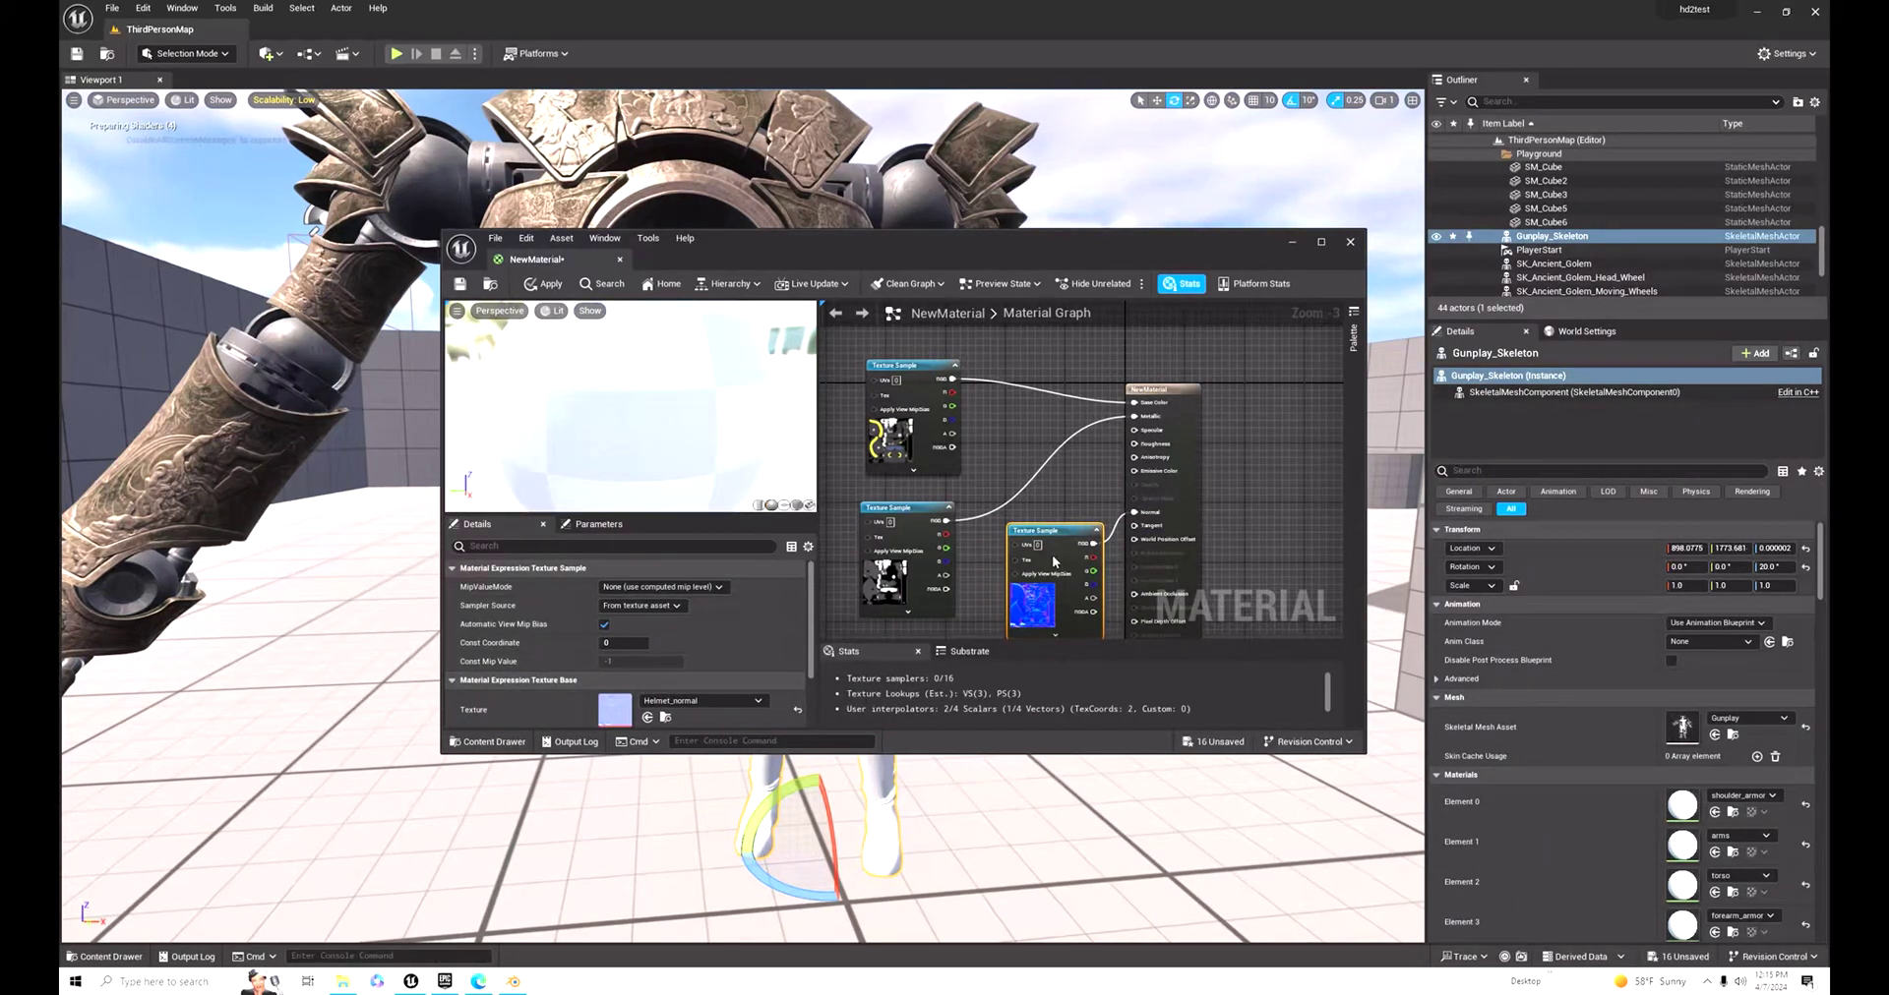
left_click(500, 742)
left_click_drag(980, 650, 940, 599)
Step: Move the Helmet_normal texture node clear of the other nodes in the graph and apply the helmet material
scroll(971, 536, "down", 2)
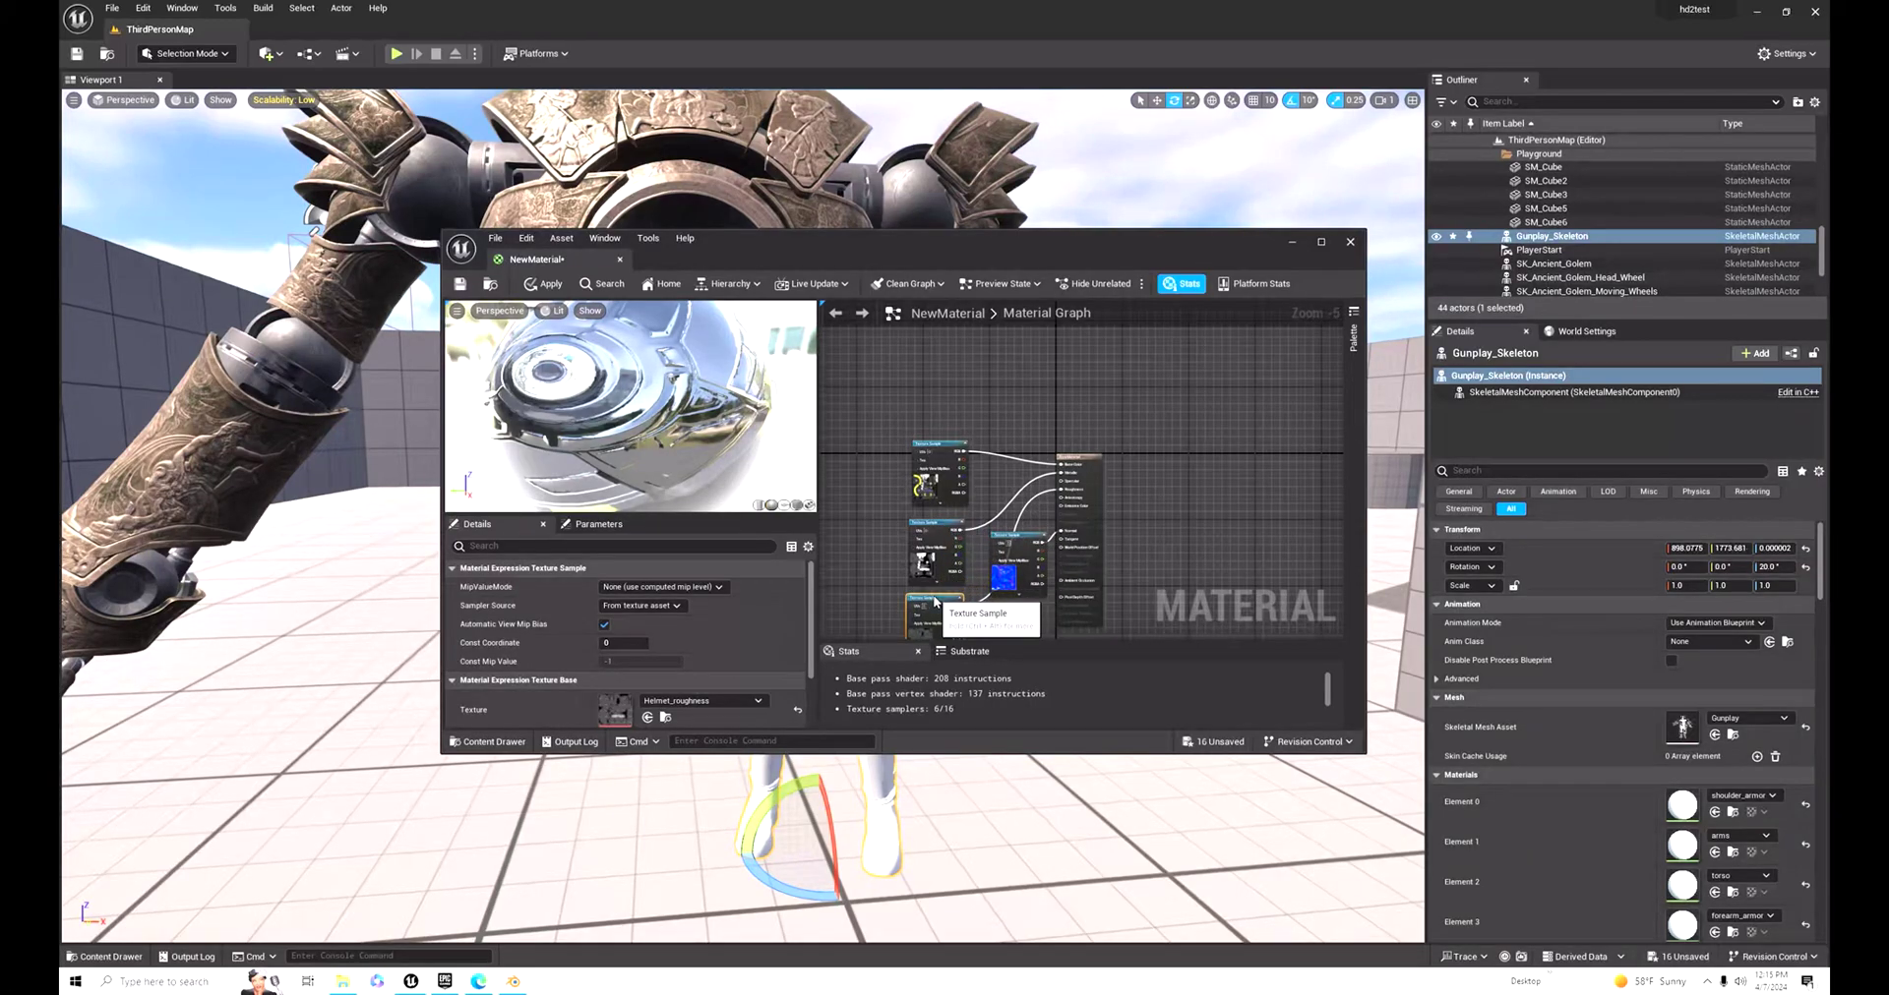
scroll(1003, 548, "down", 1)
left_click_drag(1010, 551, 992, 616)
scroll(992, 616, "down", 1)
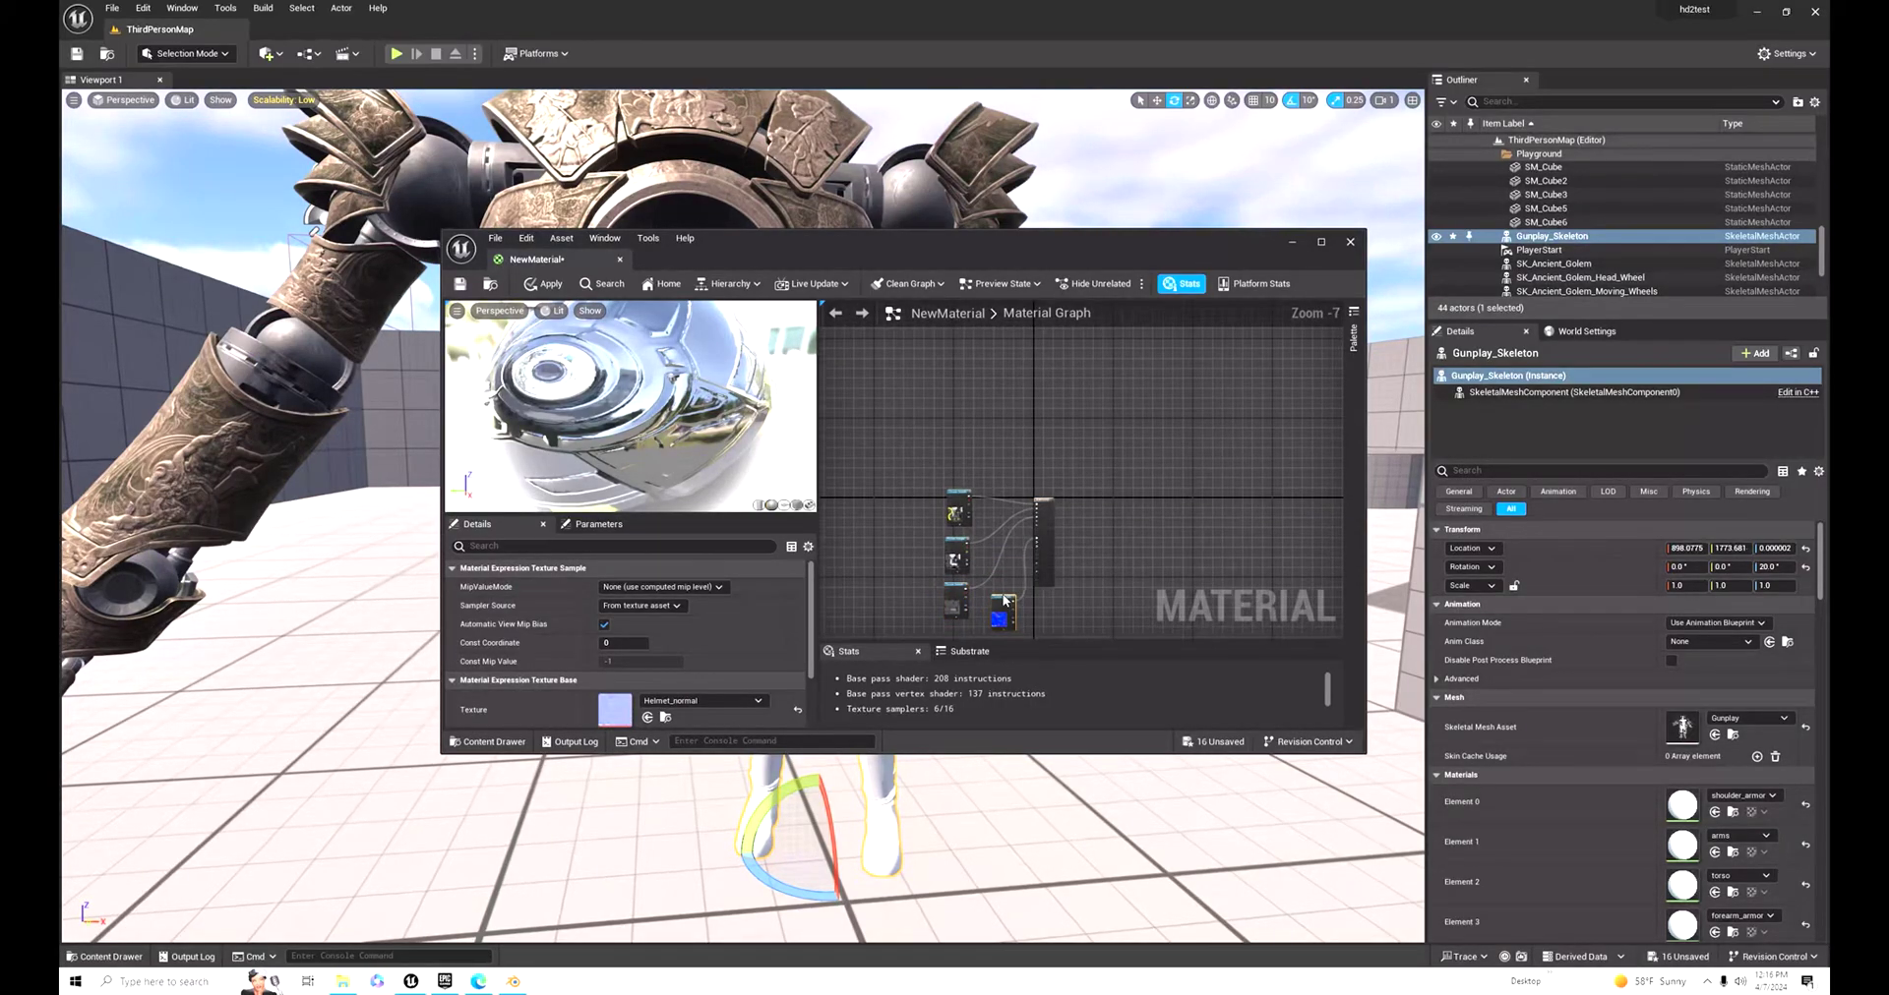
scroll(1087, 579, "up", 3)
left_click(544, 283)
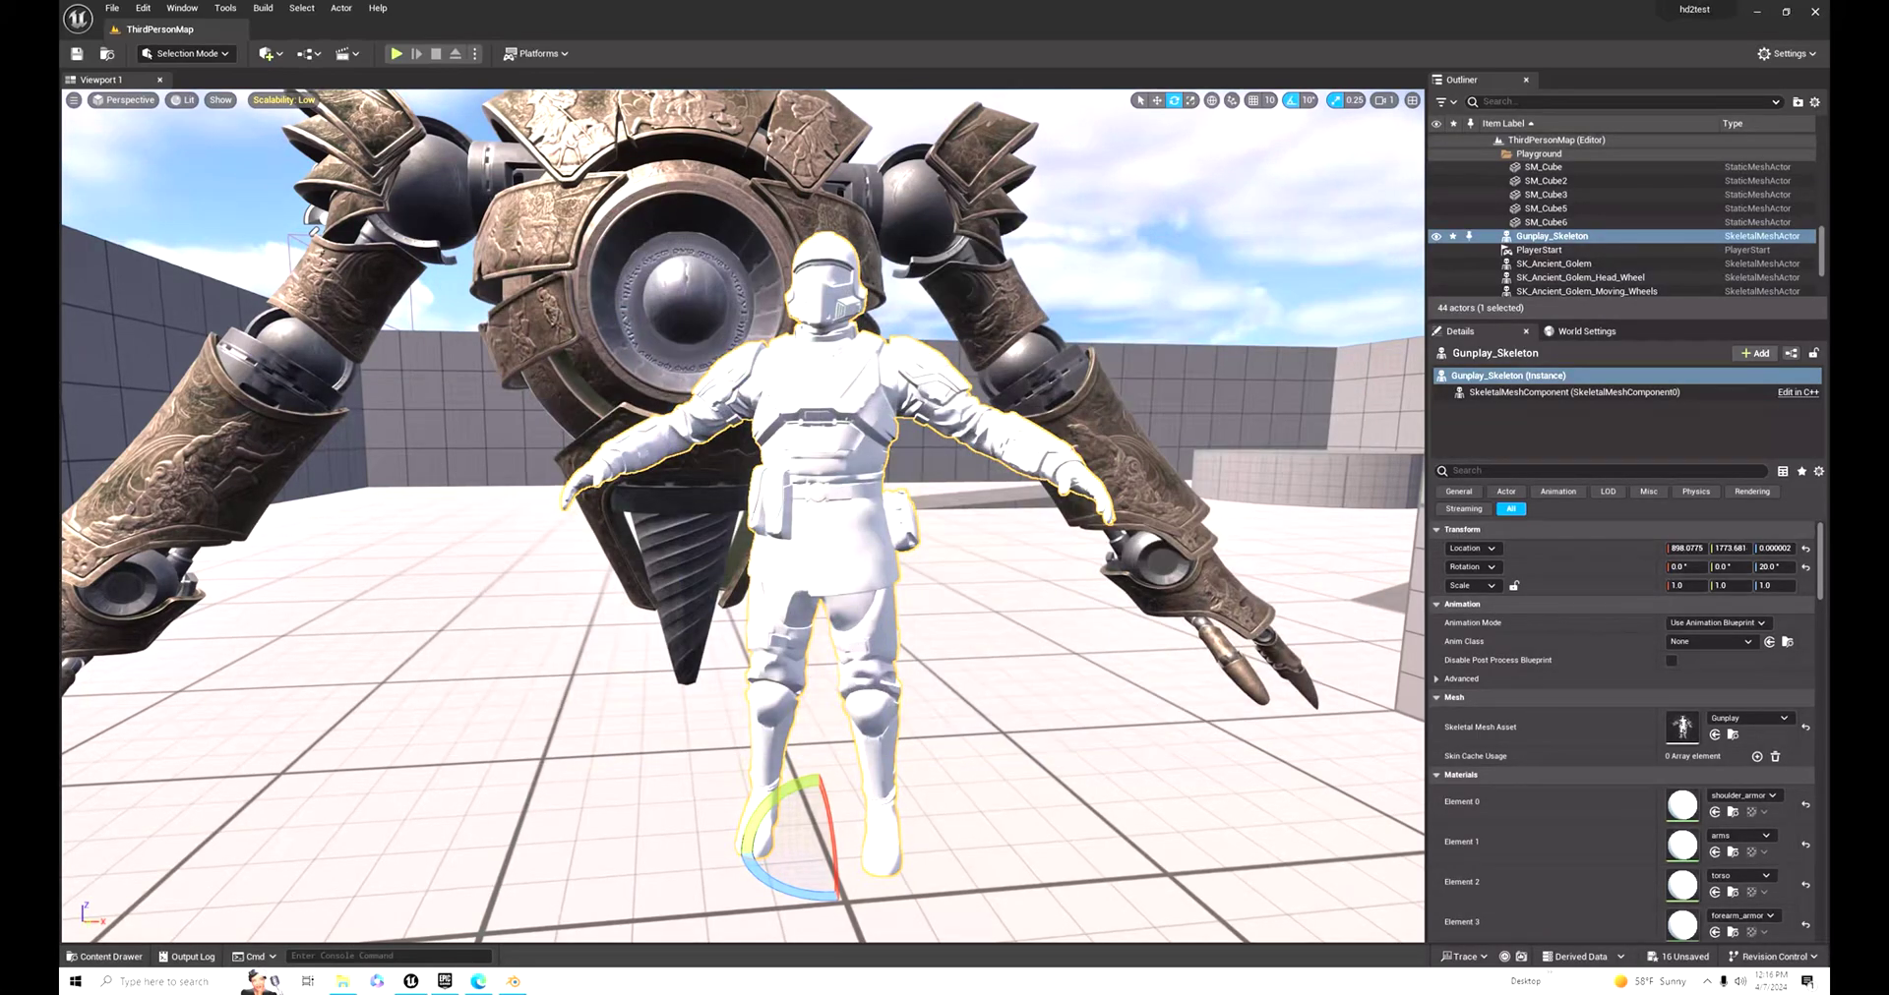
Step: Assign NewMaterial from the helmet folder to the character's helmet in the level and view it up close
left_click(128, 957)
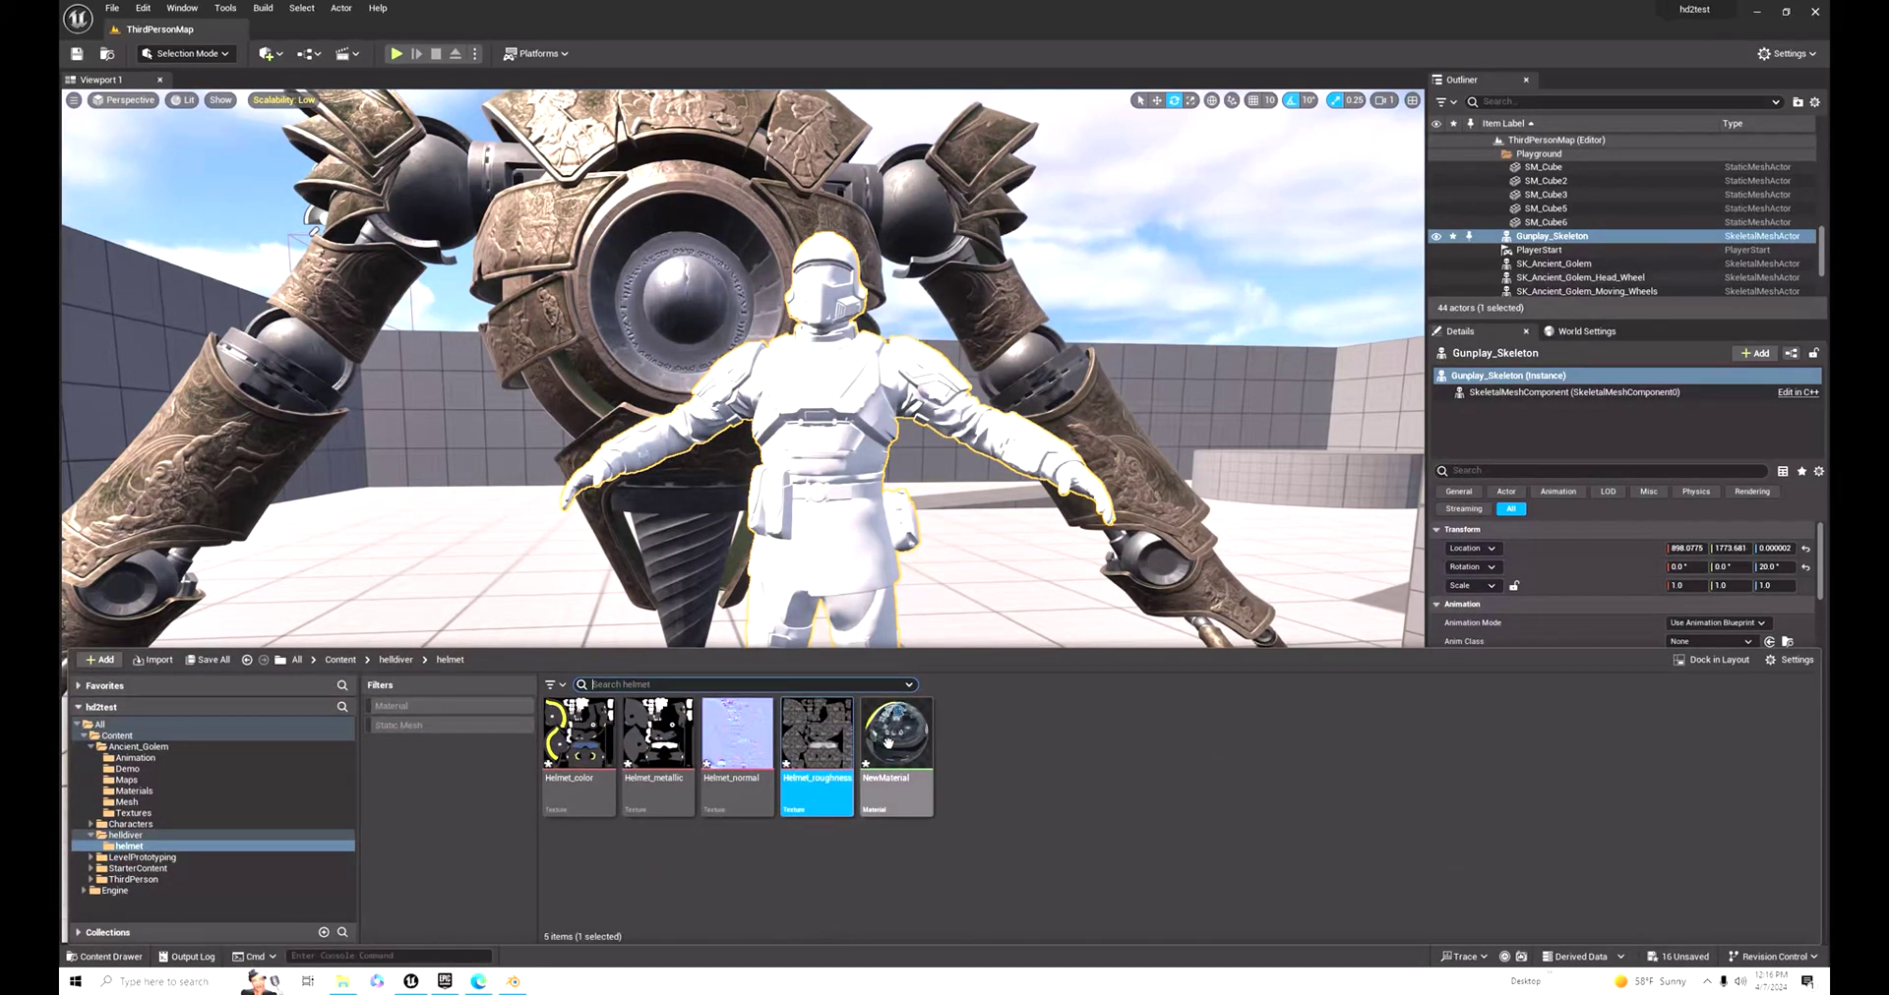
left_click_drag(897, 757, 816, 285)
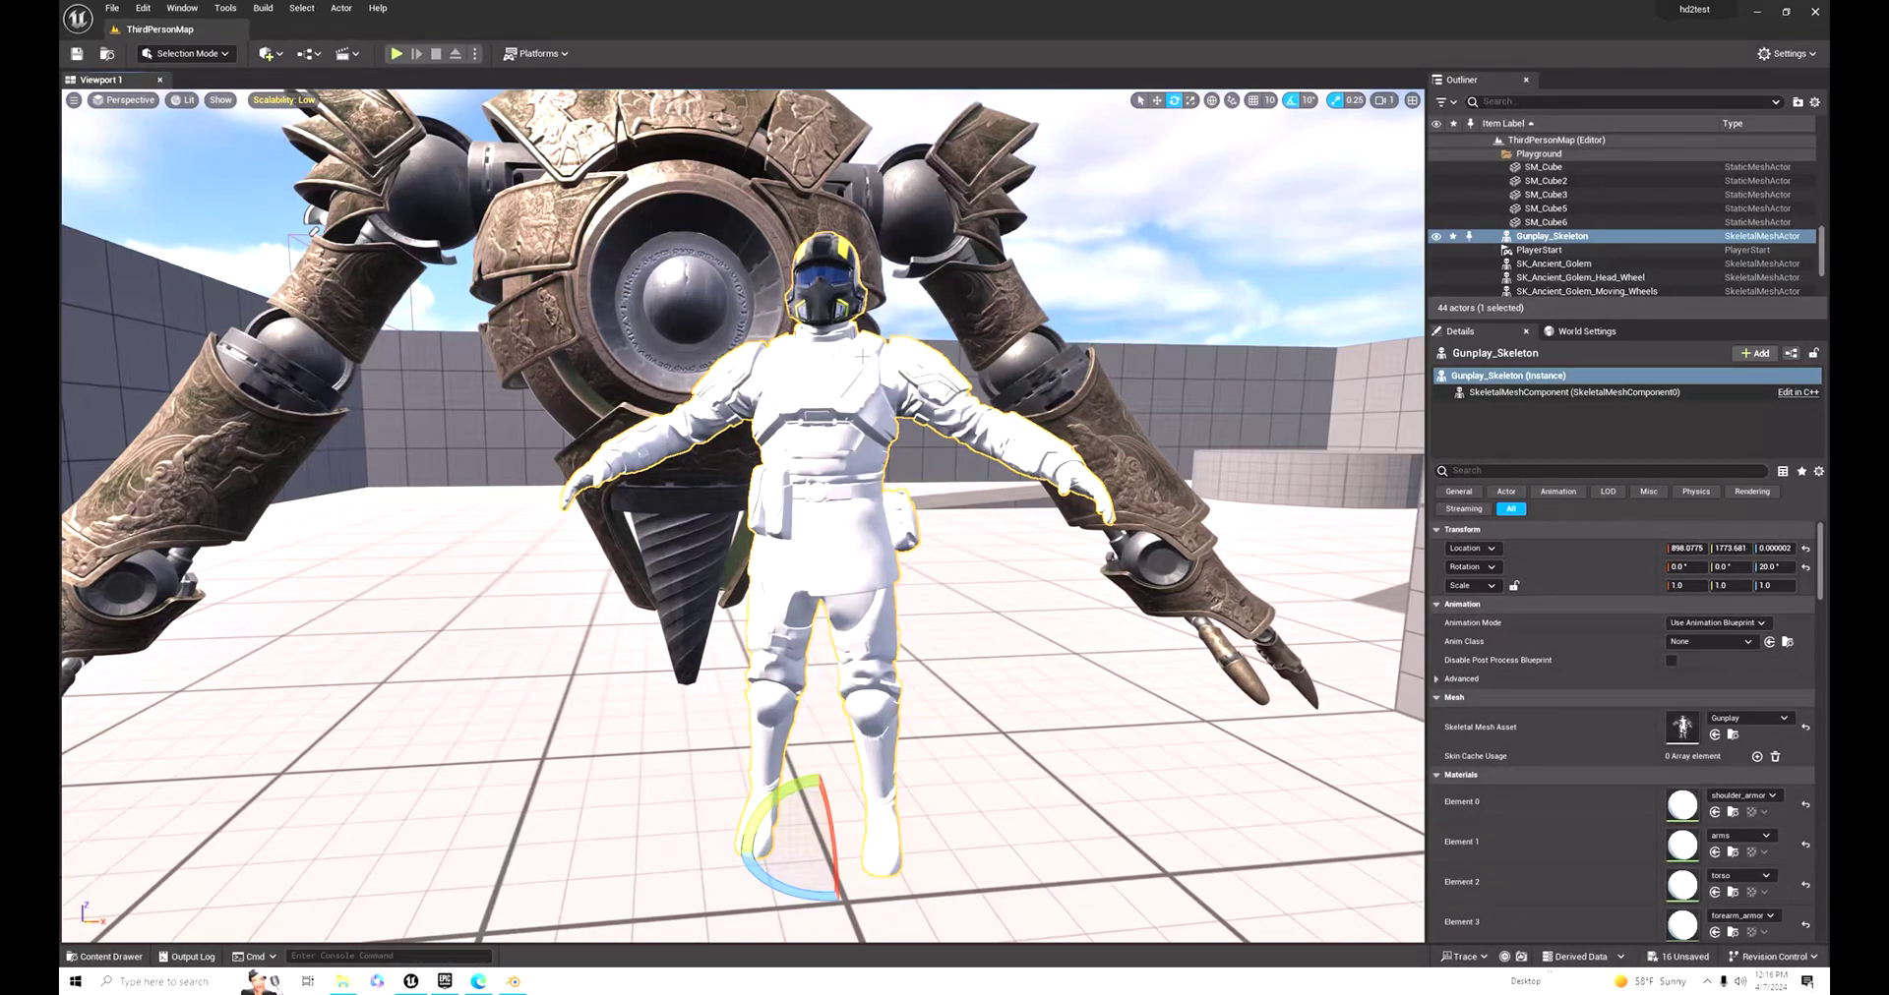
right_click_drag(861, 357, 969, 367)
key("w")
key("s")
key("a")
key("a")
key("d")
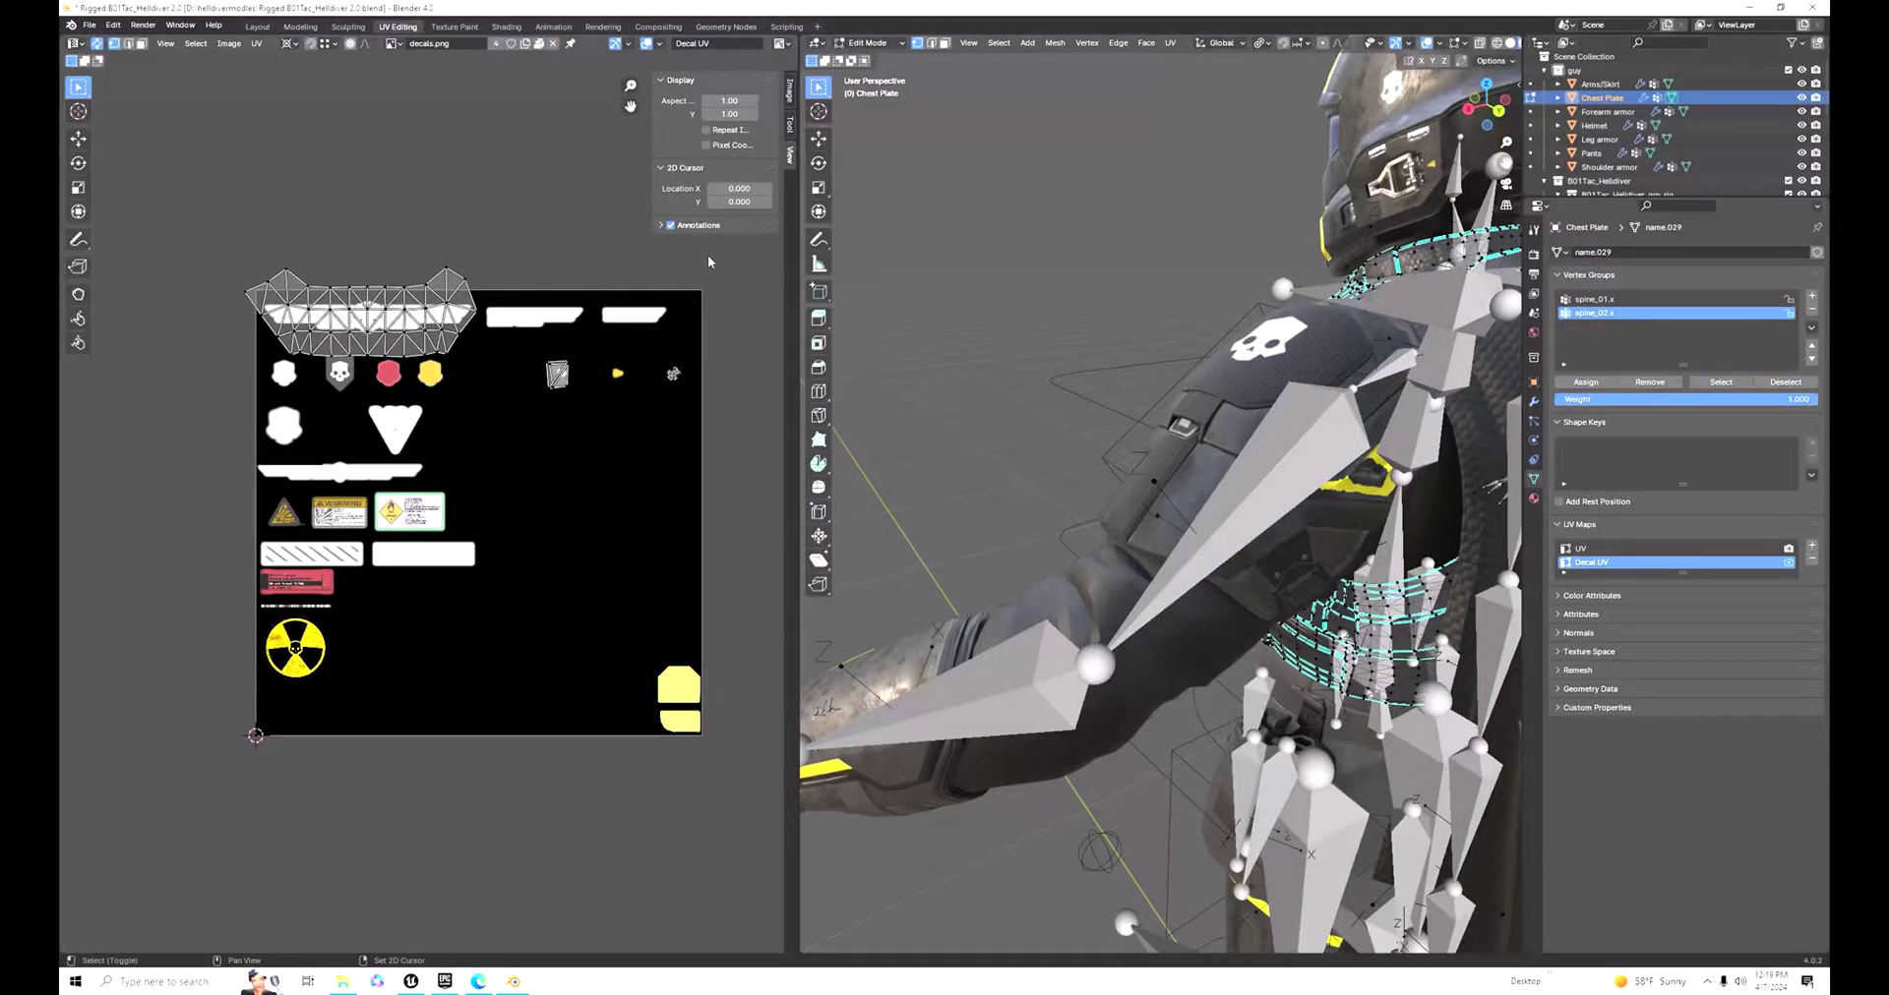
Step: Switch to Blender, box-select the chest plate's Decal UV islands, make its UV map active and select all islands there
left_click_drag(737, 254, 242, 788)
left_click(1593, 548)
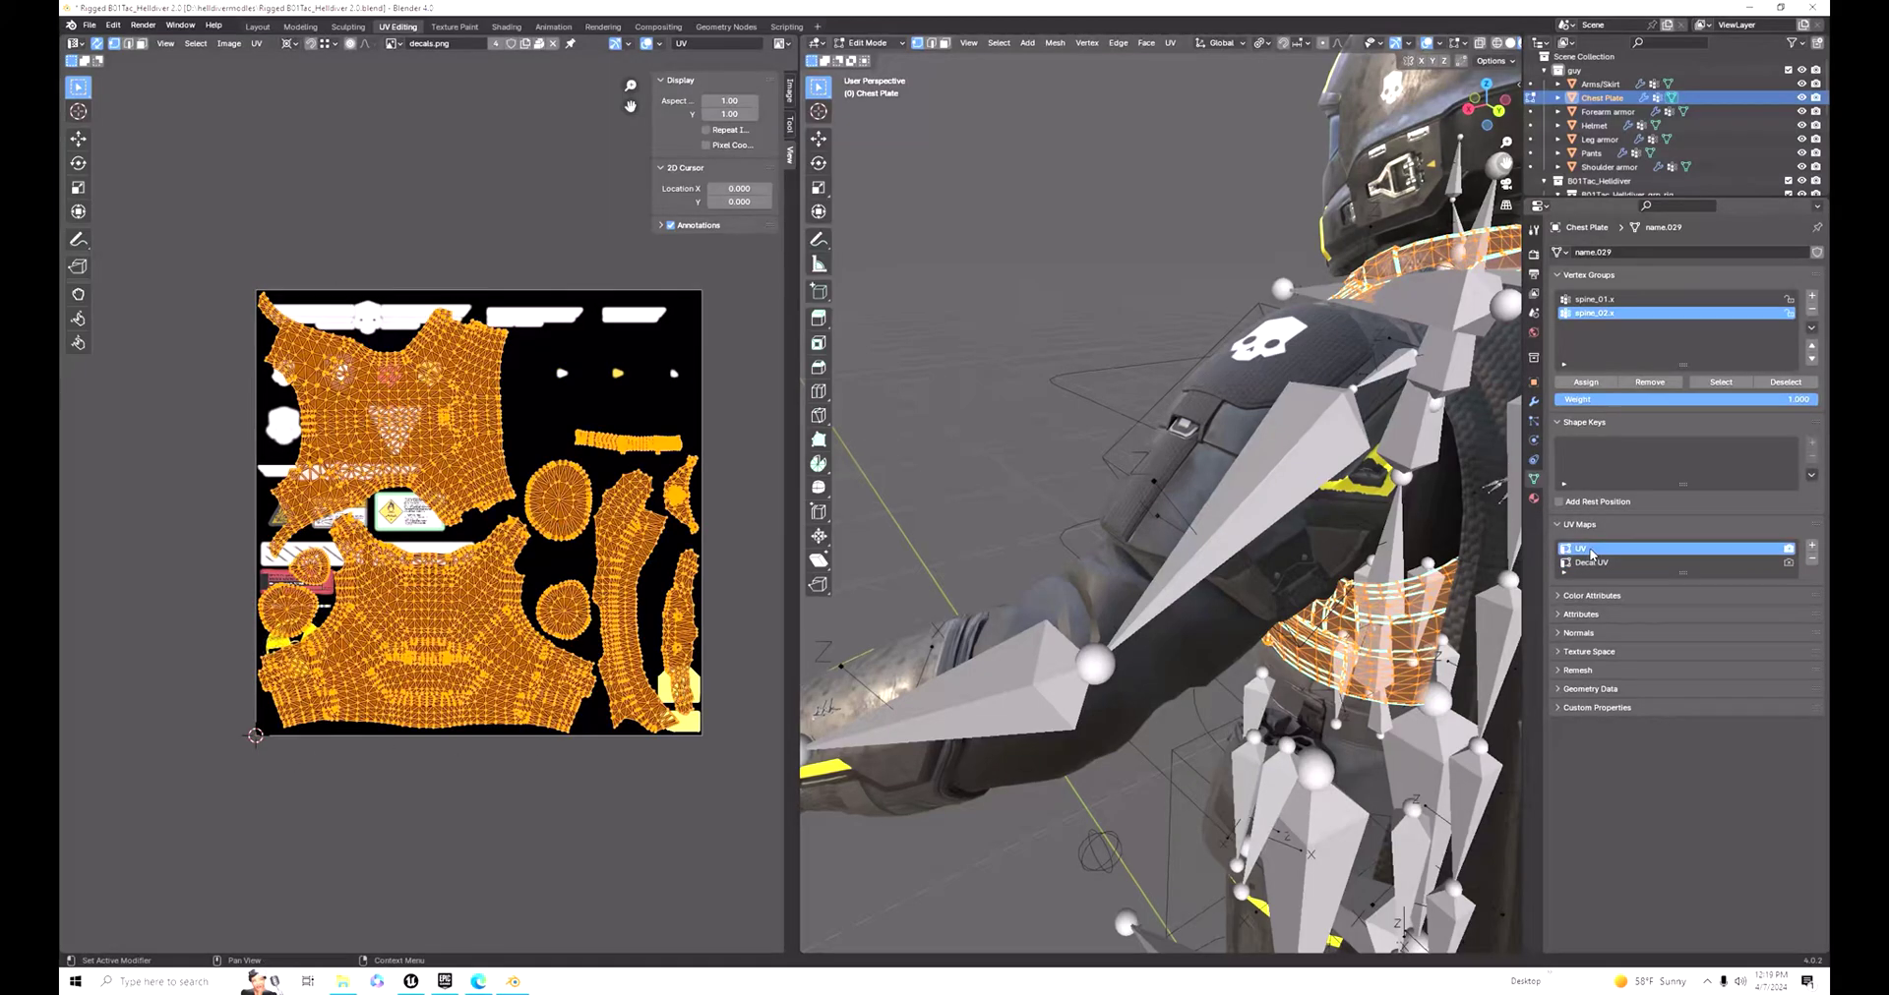
left_click_drag(759, 246, 154, 764)
Step: Go to the Shading workspace and set the render engine to Cycles for the chest plate bake
left_click(506, 27)
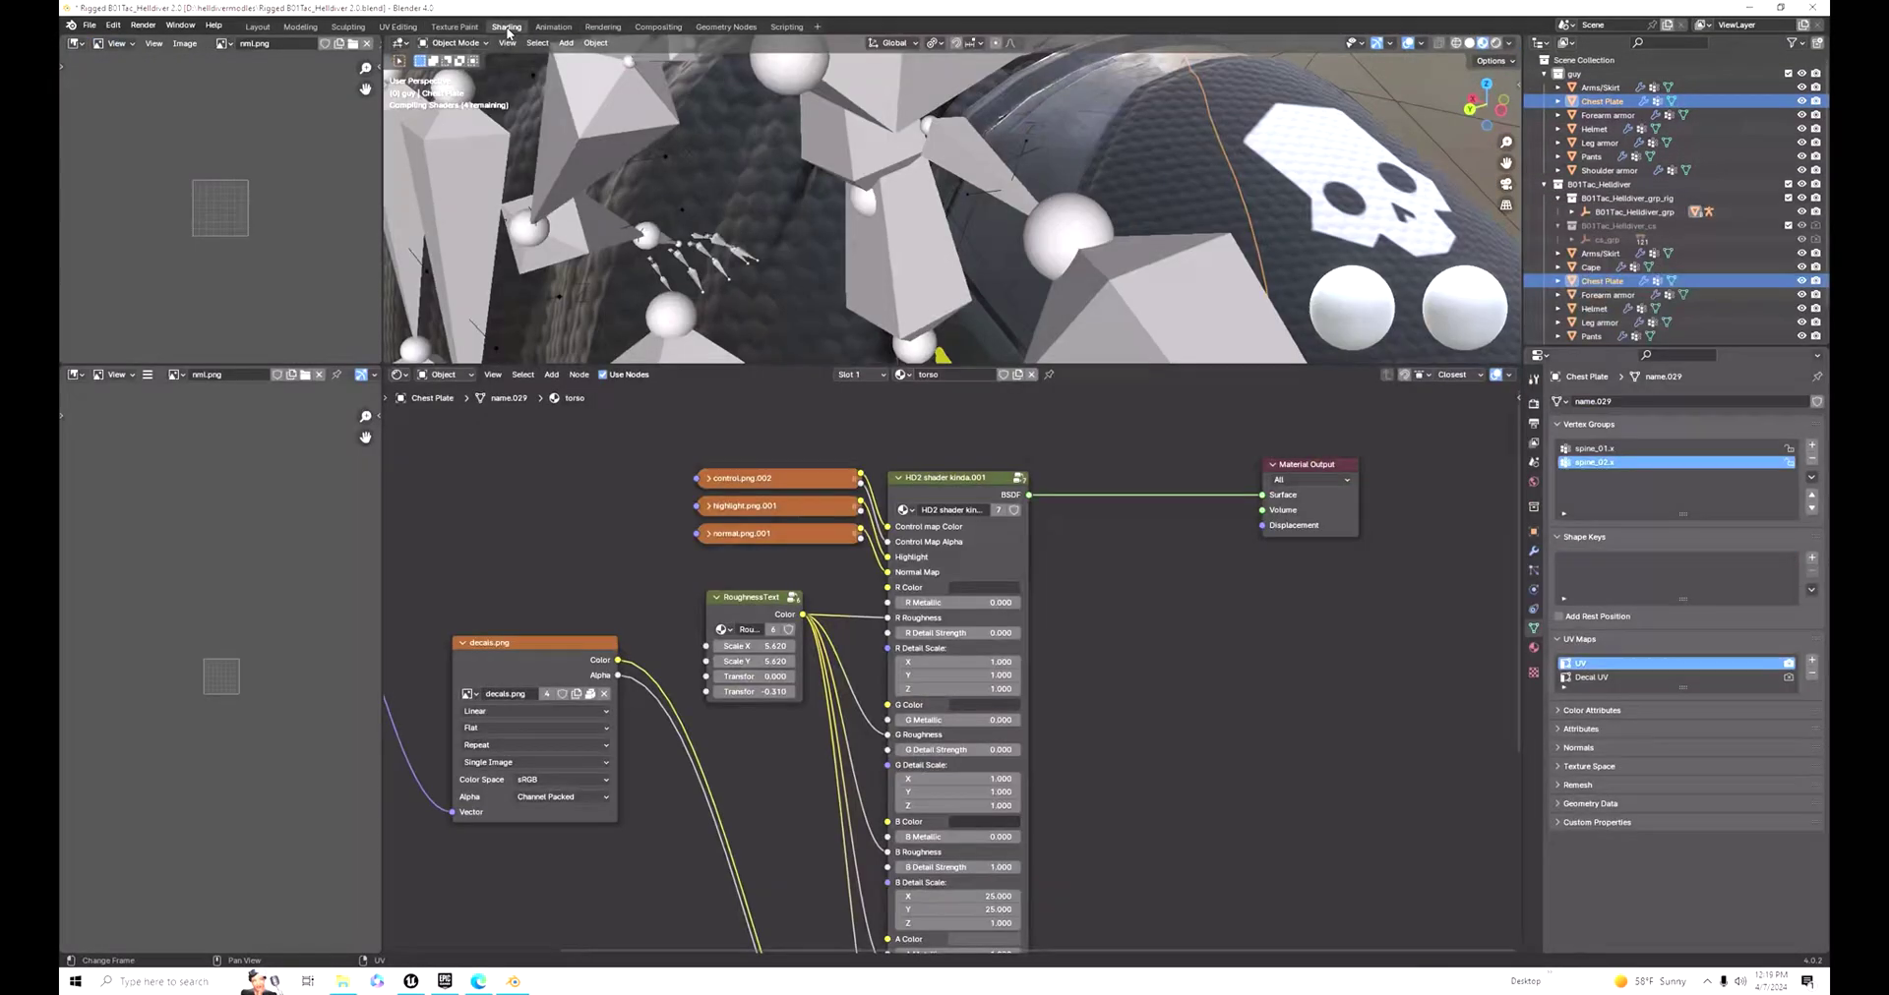
left_click(1536, 406)
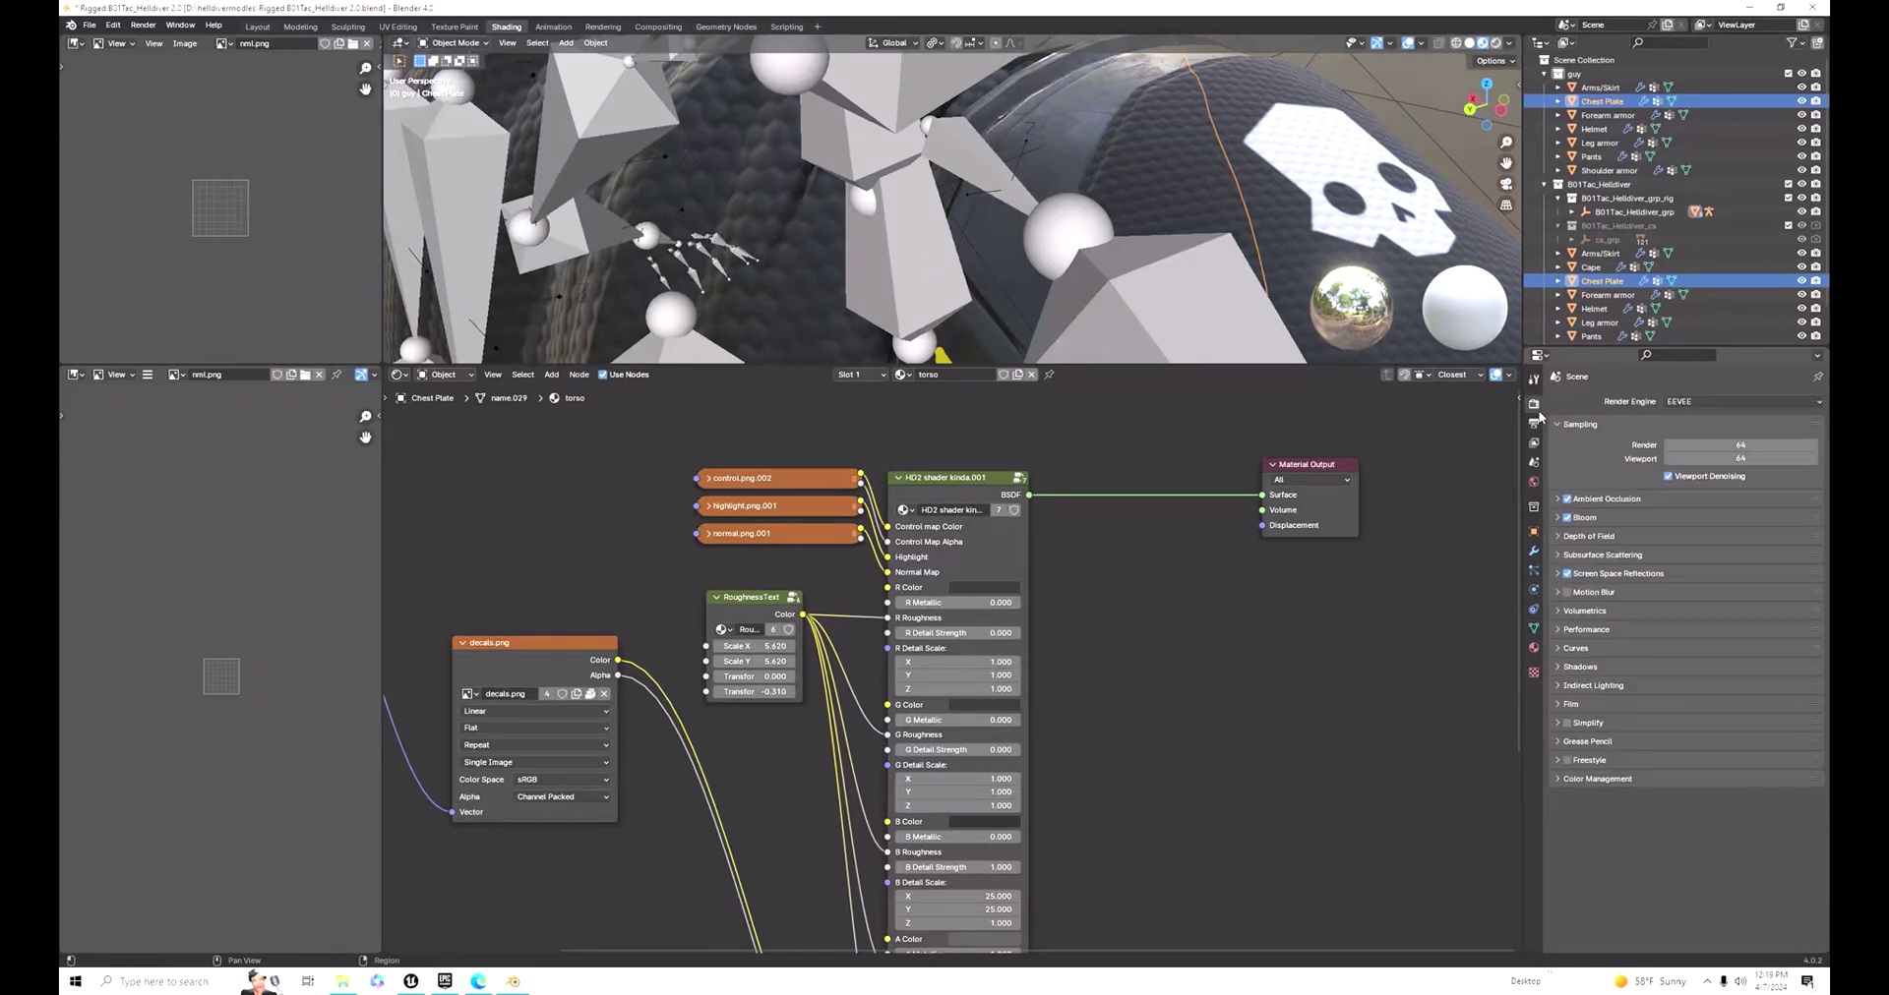
left_click(1712, 413)
left_click(1714, 446)
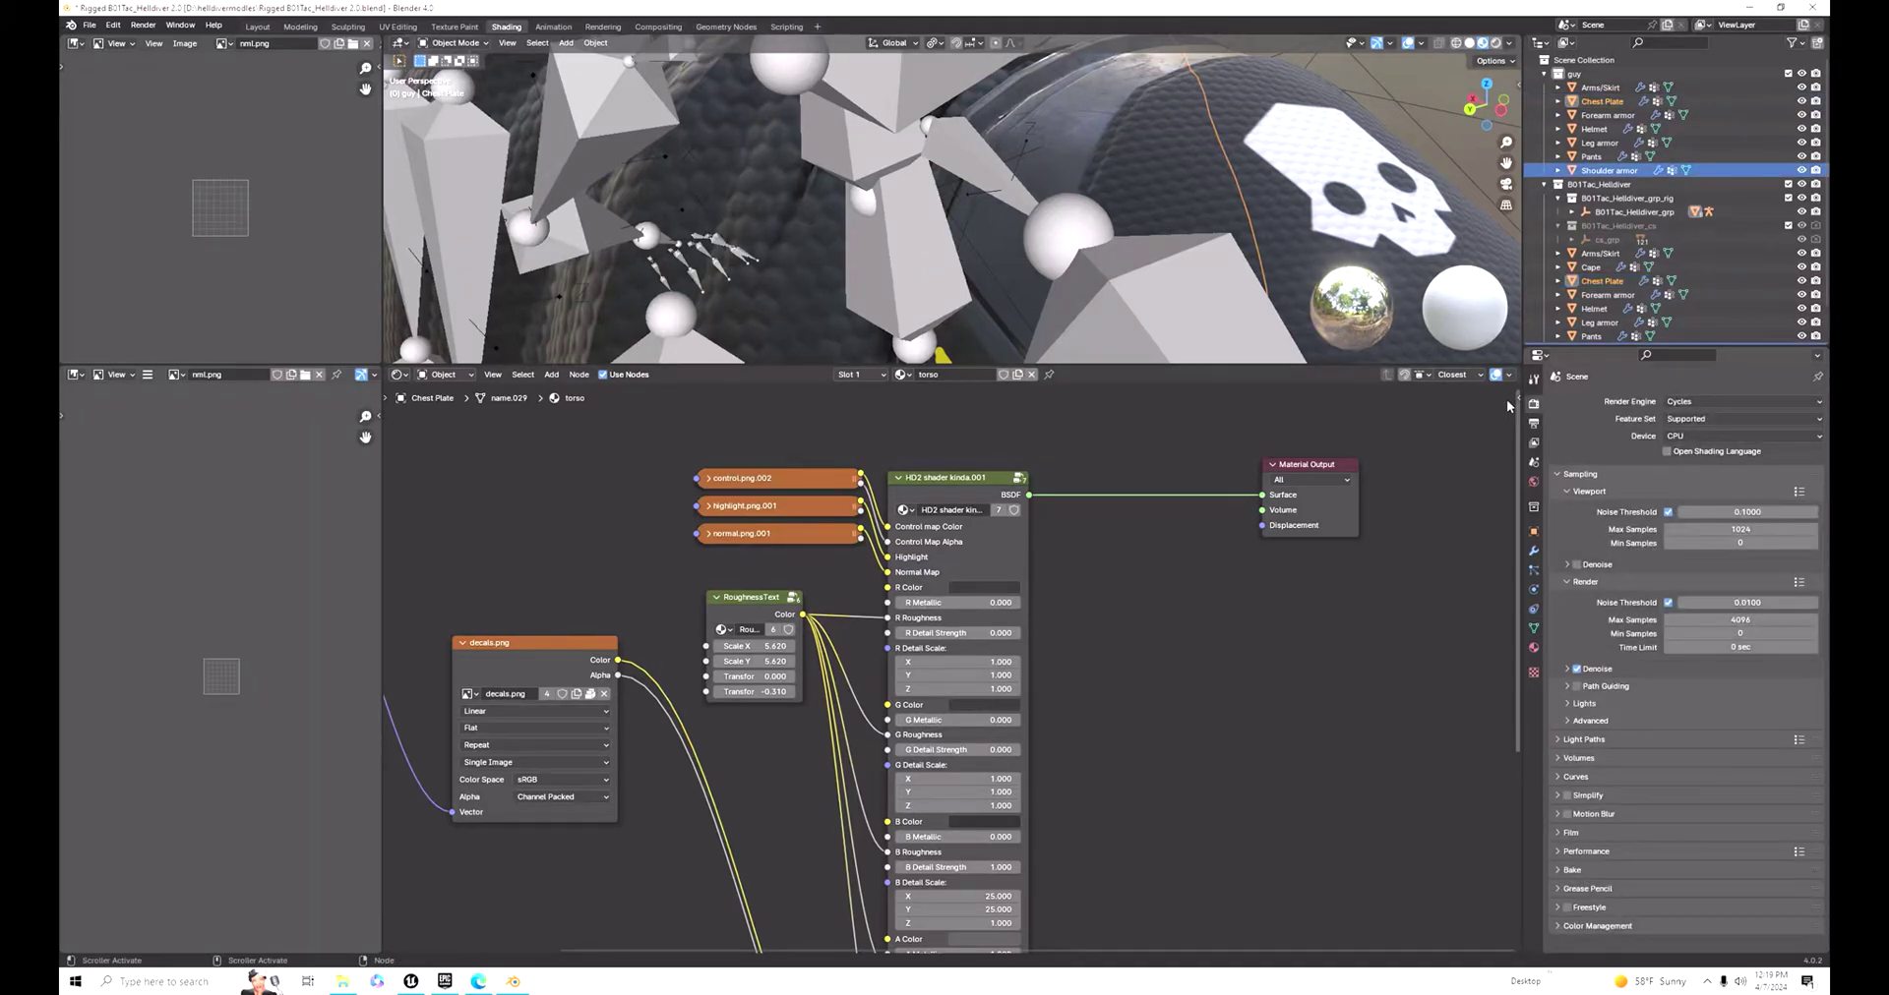
Step: Disable Principled Baker's Autodetect, bake the chest plate's Color, Metallic, Roughness and Normal textures, and display Chest Plate_color.png
left_click(1520, 398)
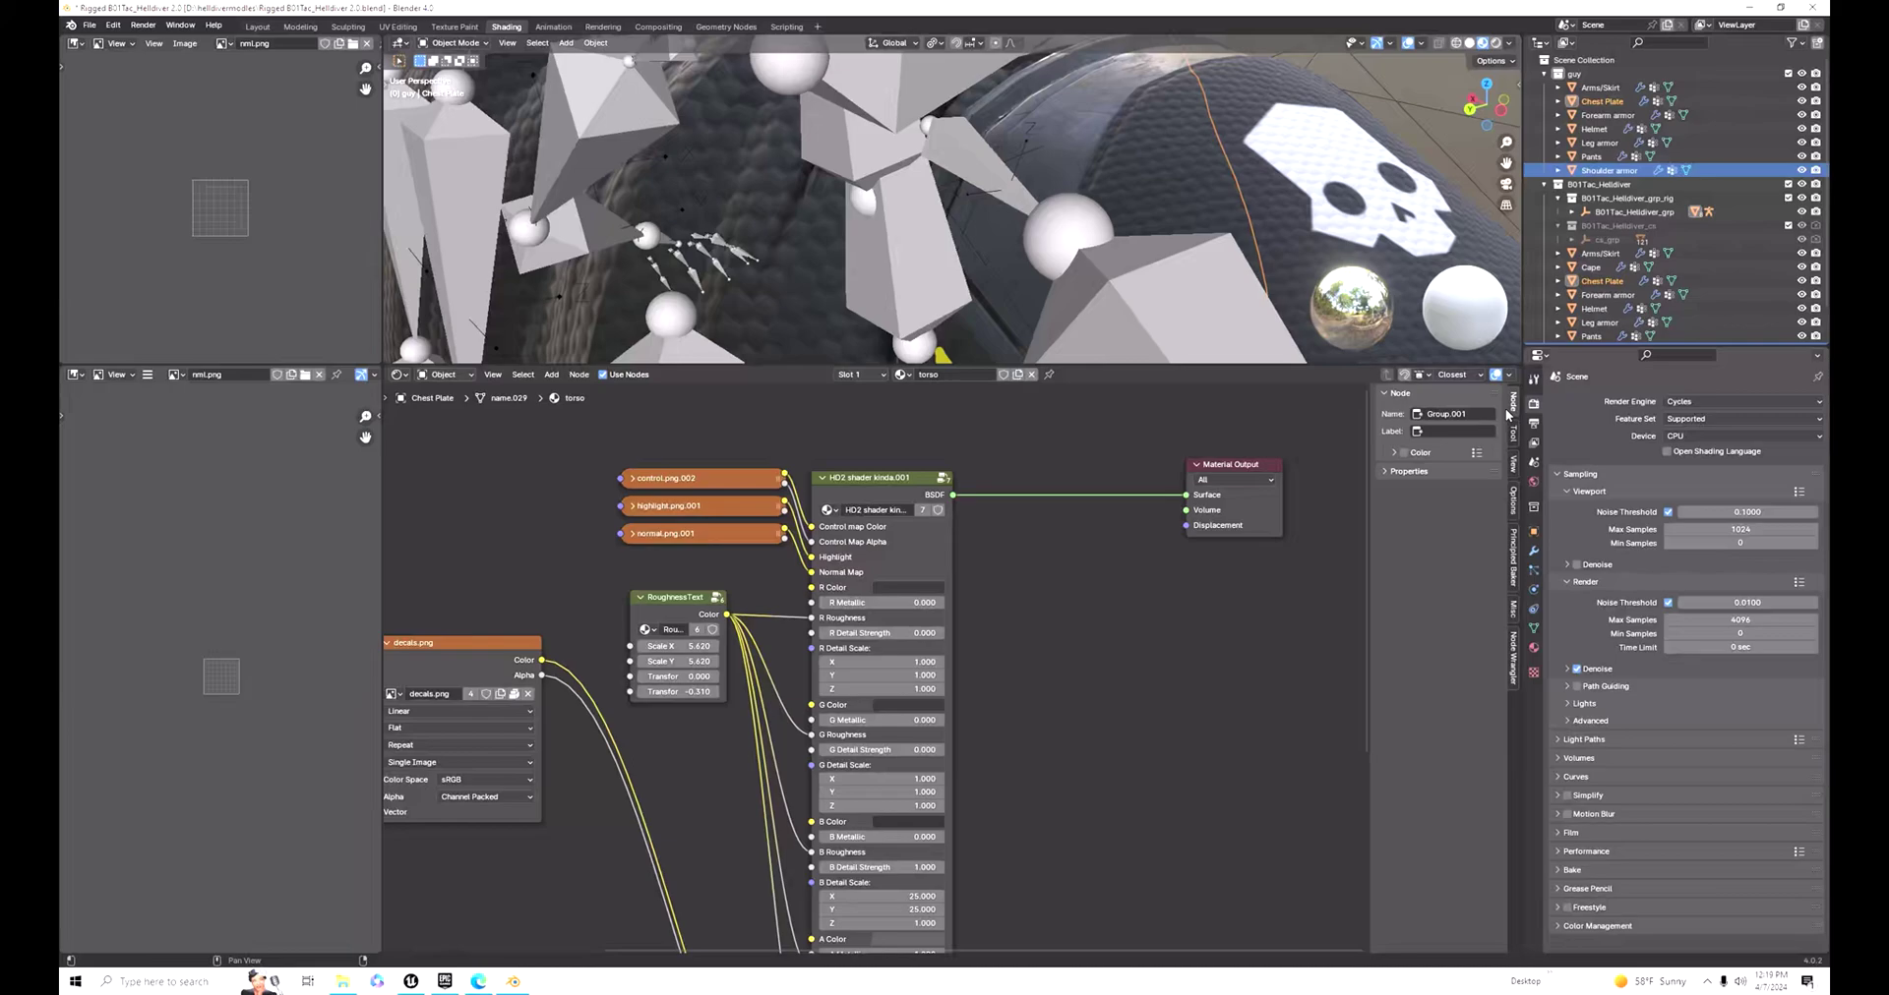
left_click(1515, 557)
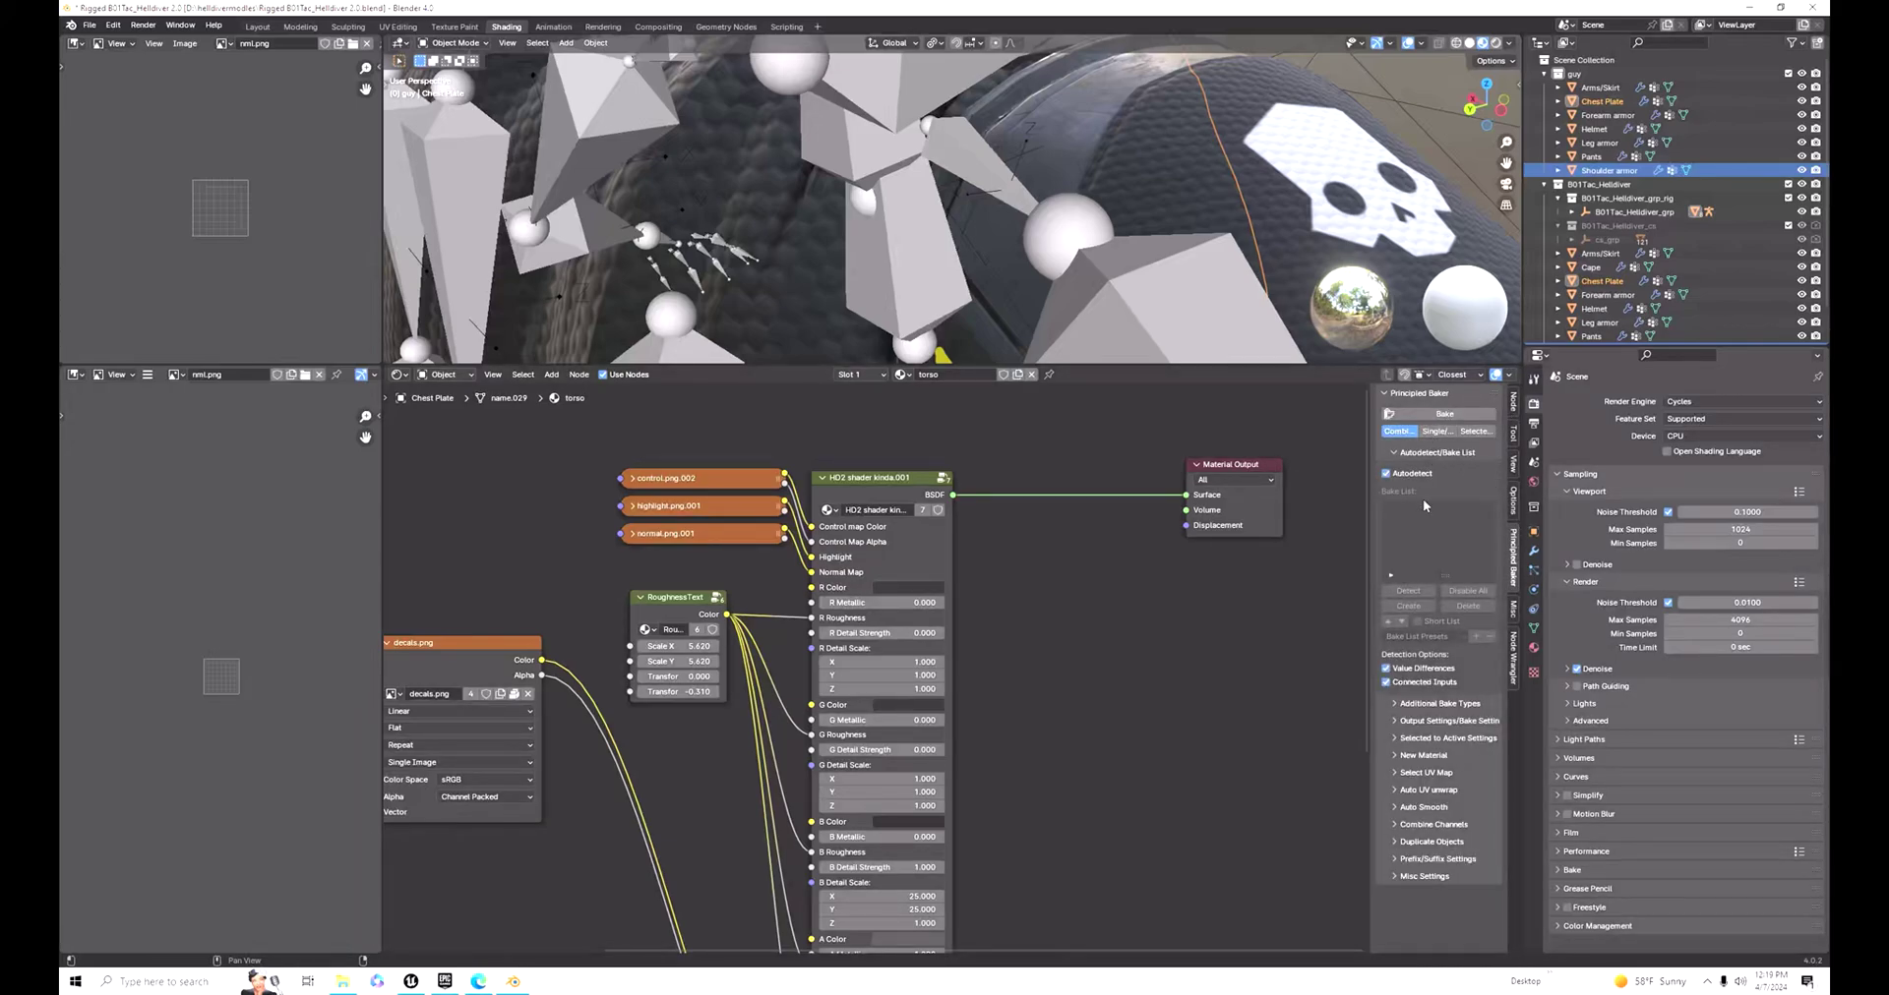
left_click(1413, 593)
left_click(1386, 473)
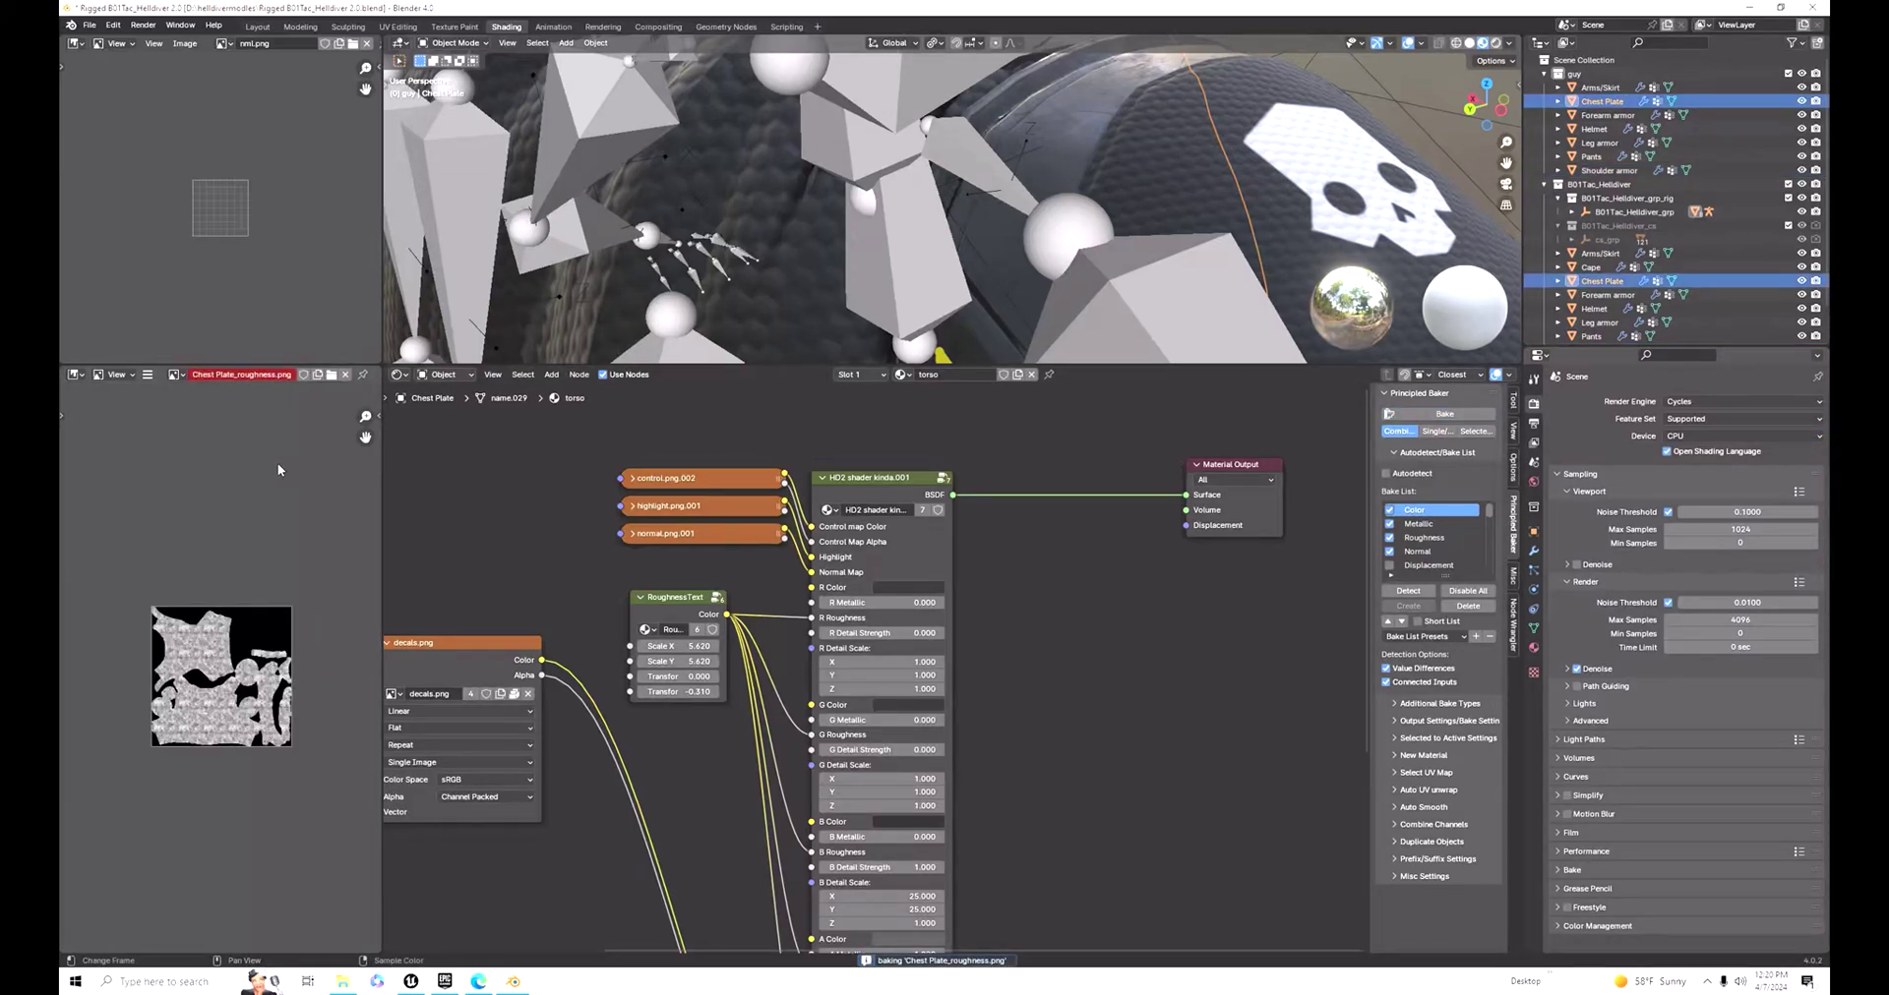
left_click(178, 379)
left_click(227, 403)
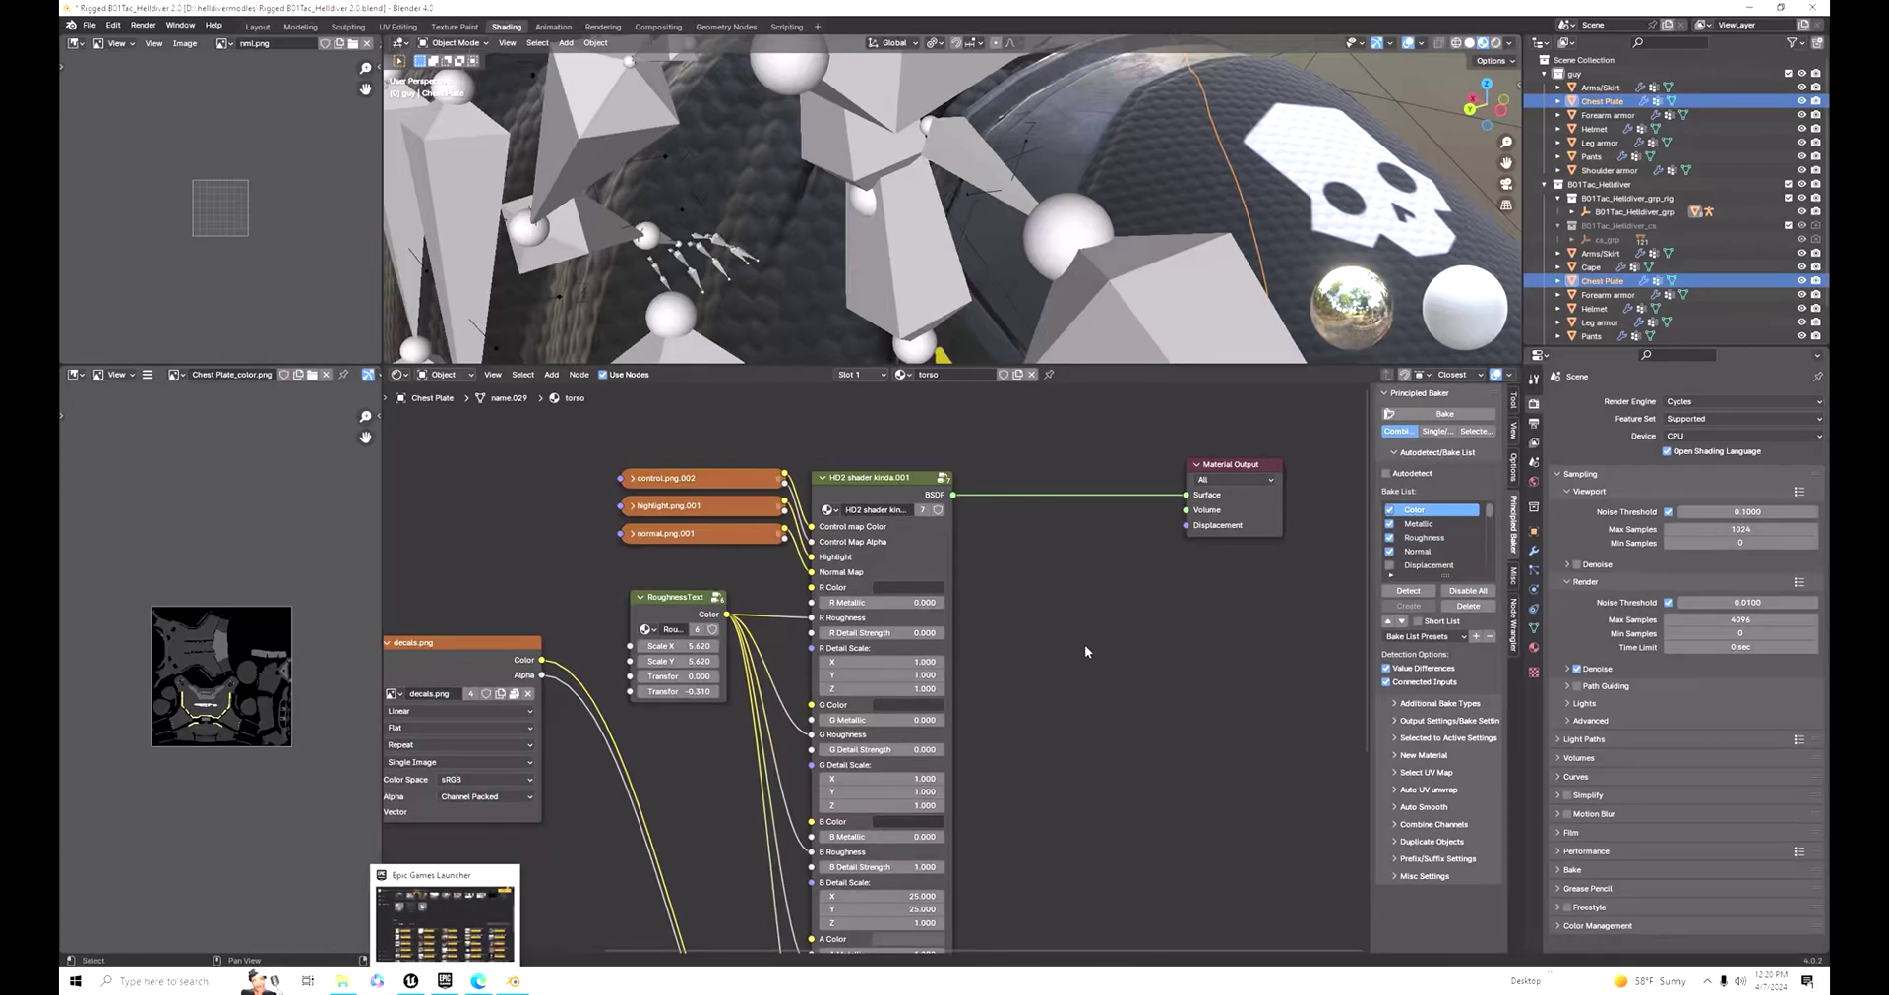
Step: Open the Arms/Skirt object for UV editing, compare its UV and Decal UV maps, and box-select the whole Decal UV area
left_click(1618, 87)
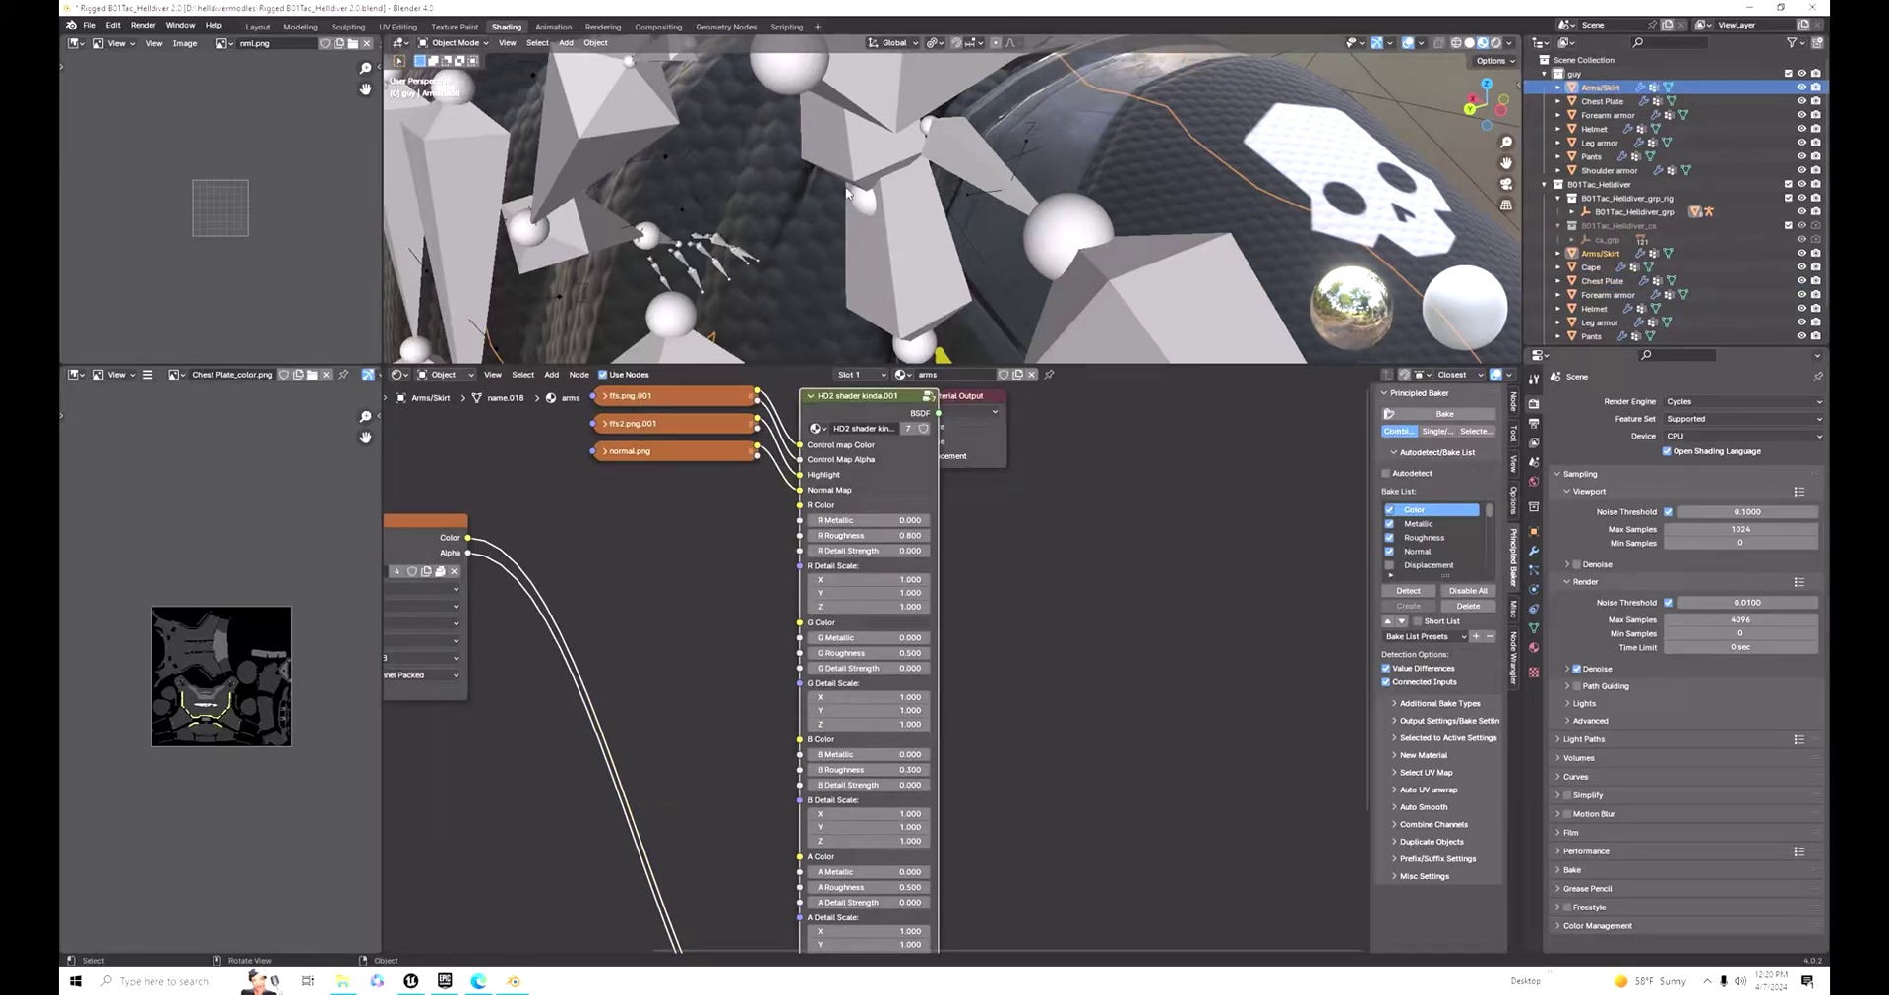
left_click(398, 27)
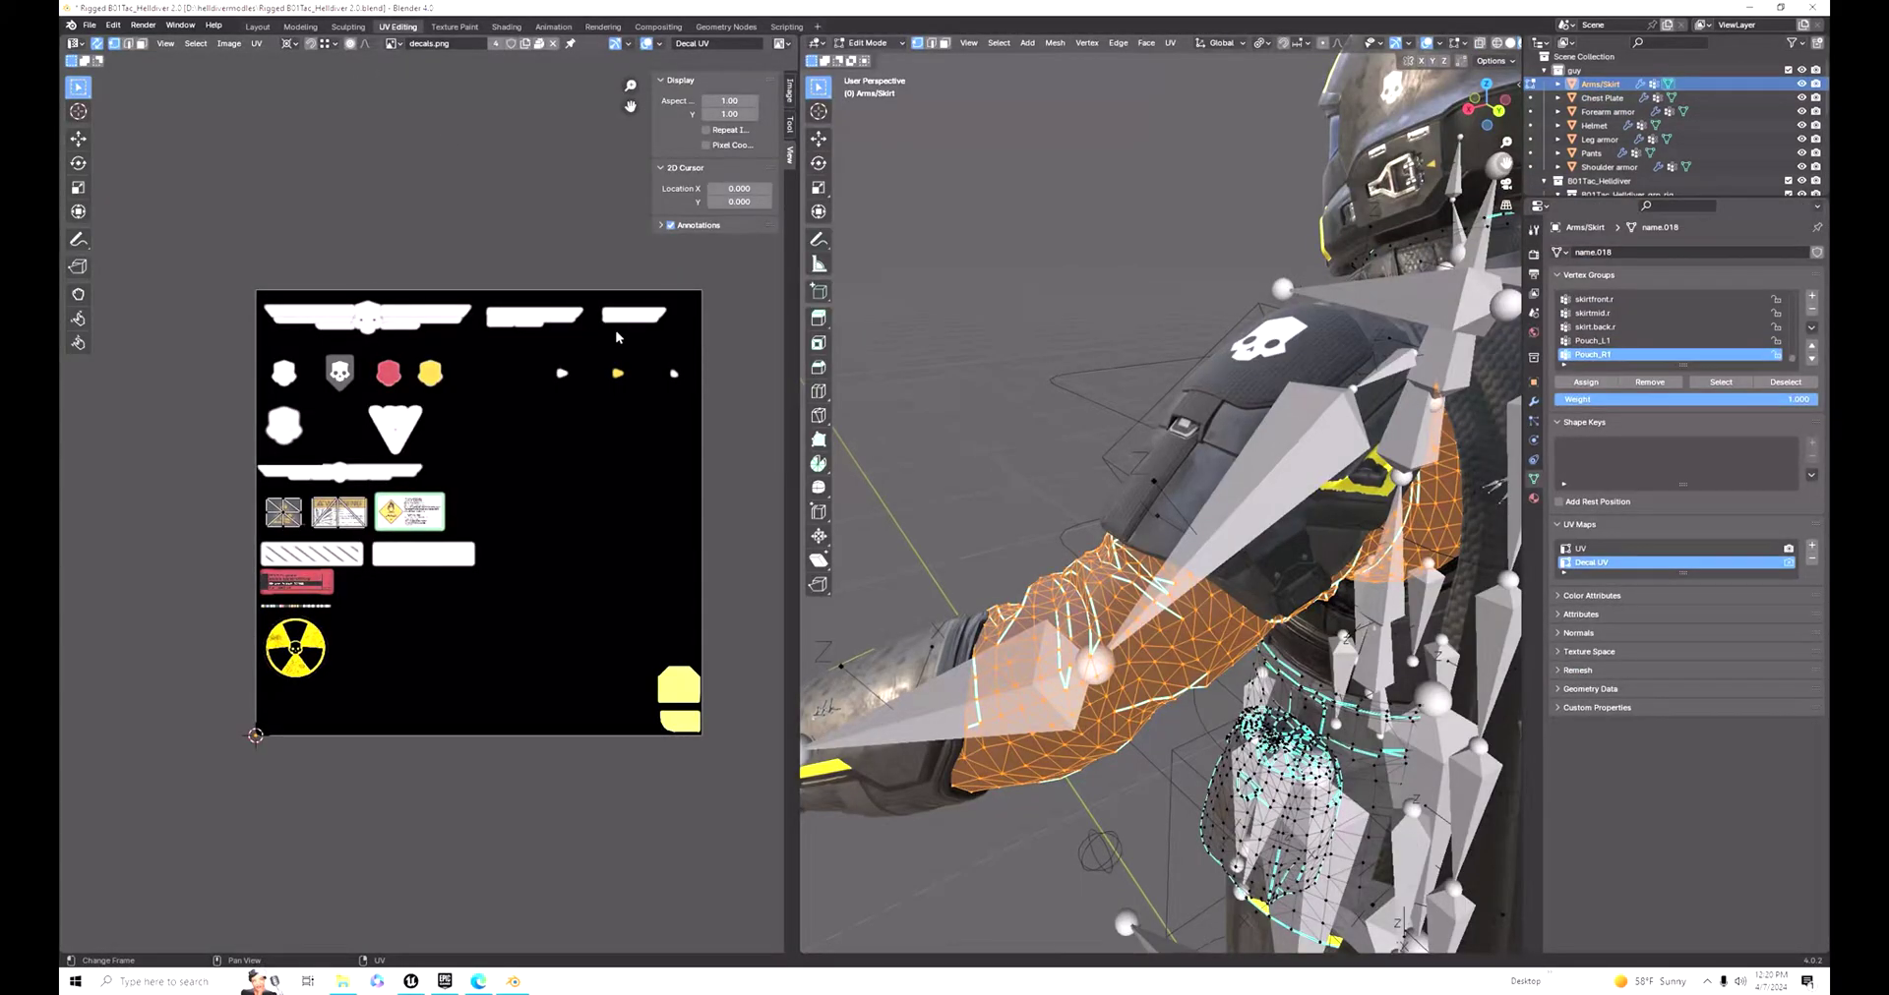
left_click(1622, 549)
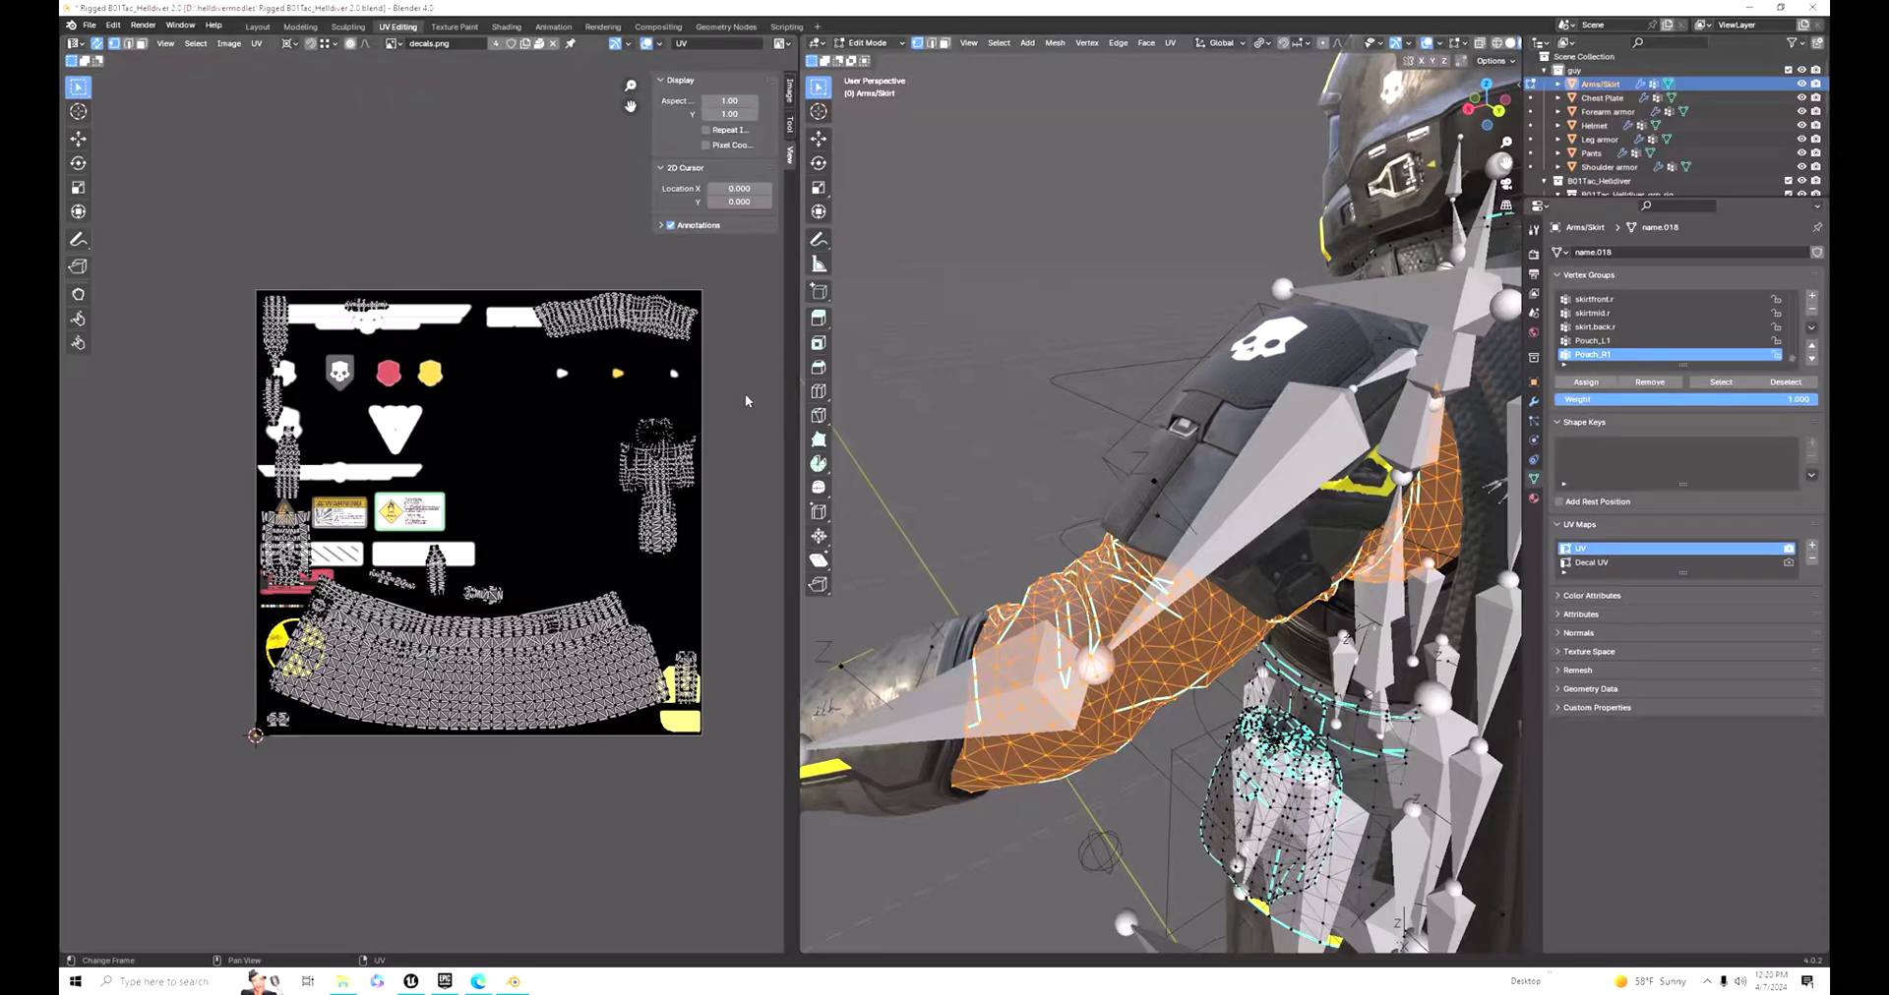
left_click(1629, 564)
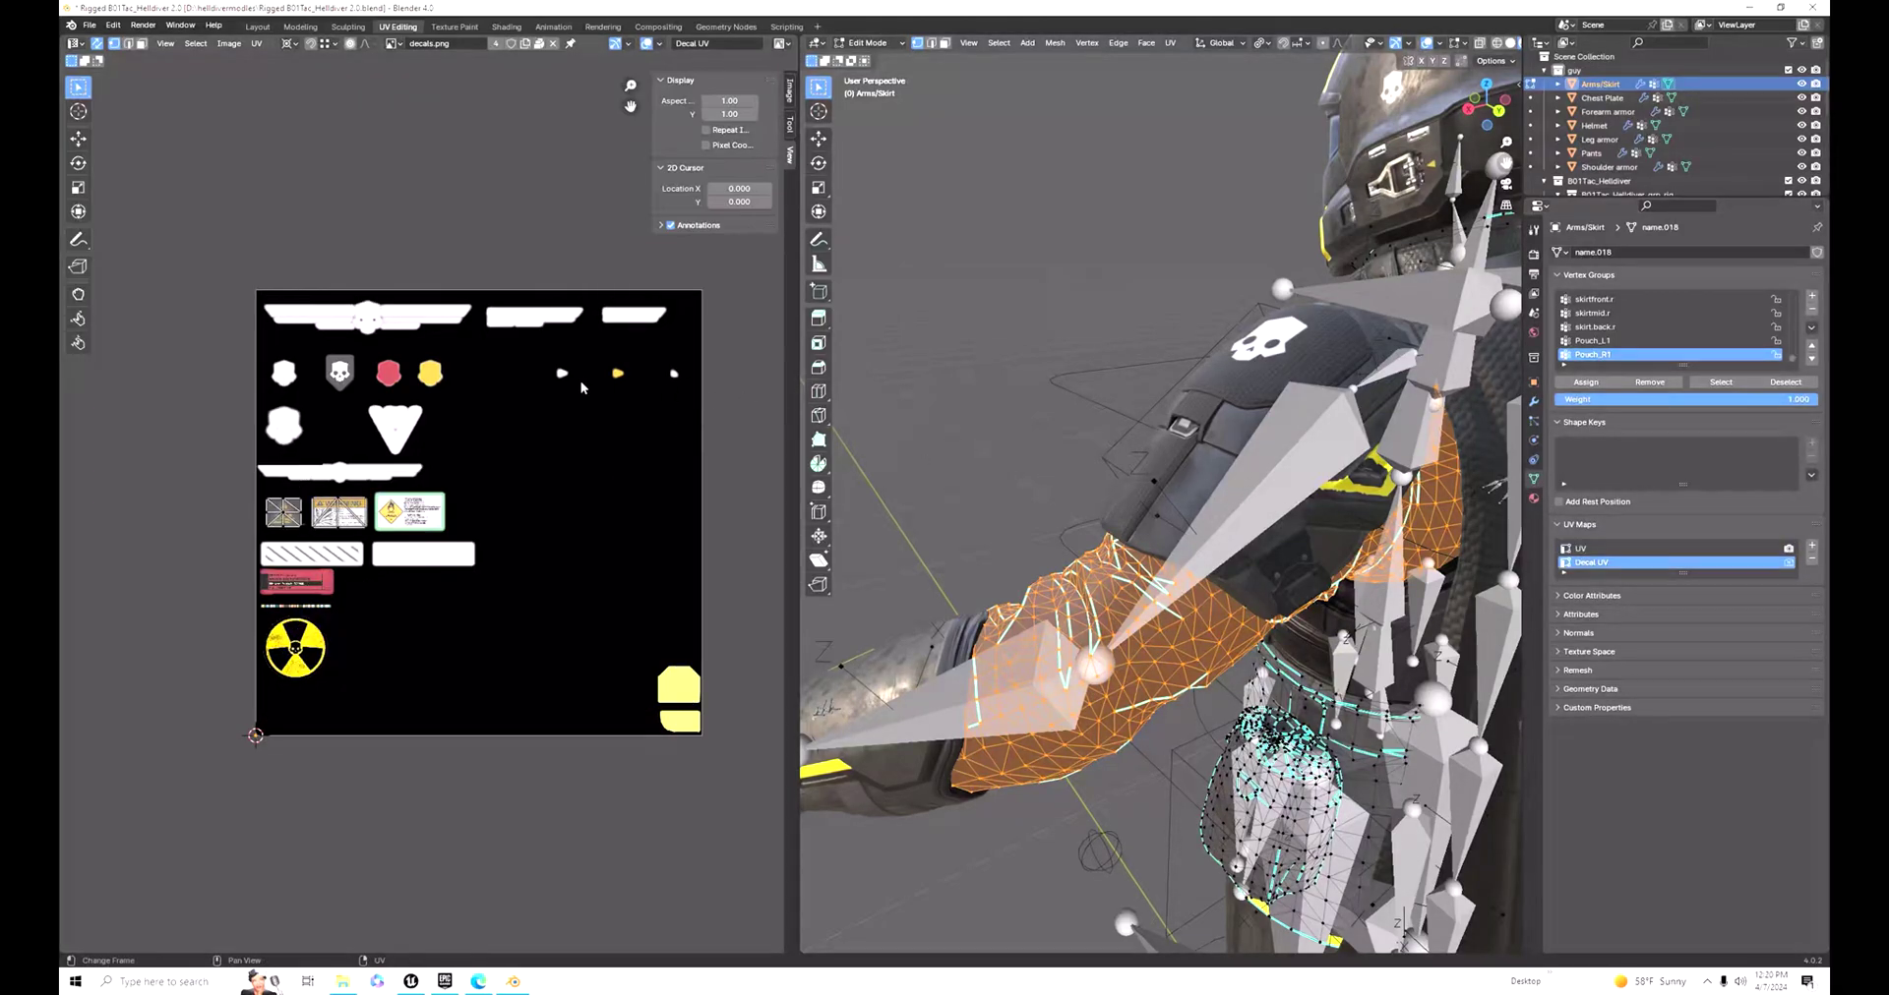
left_click_drag(732, 263, 149, 852)
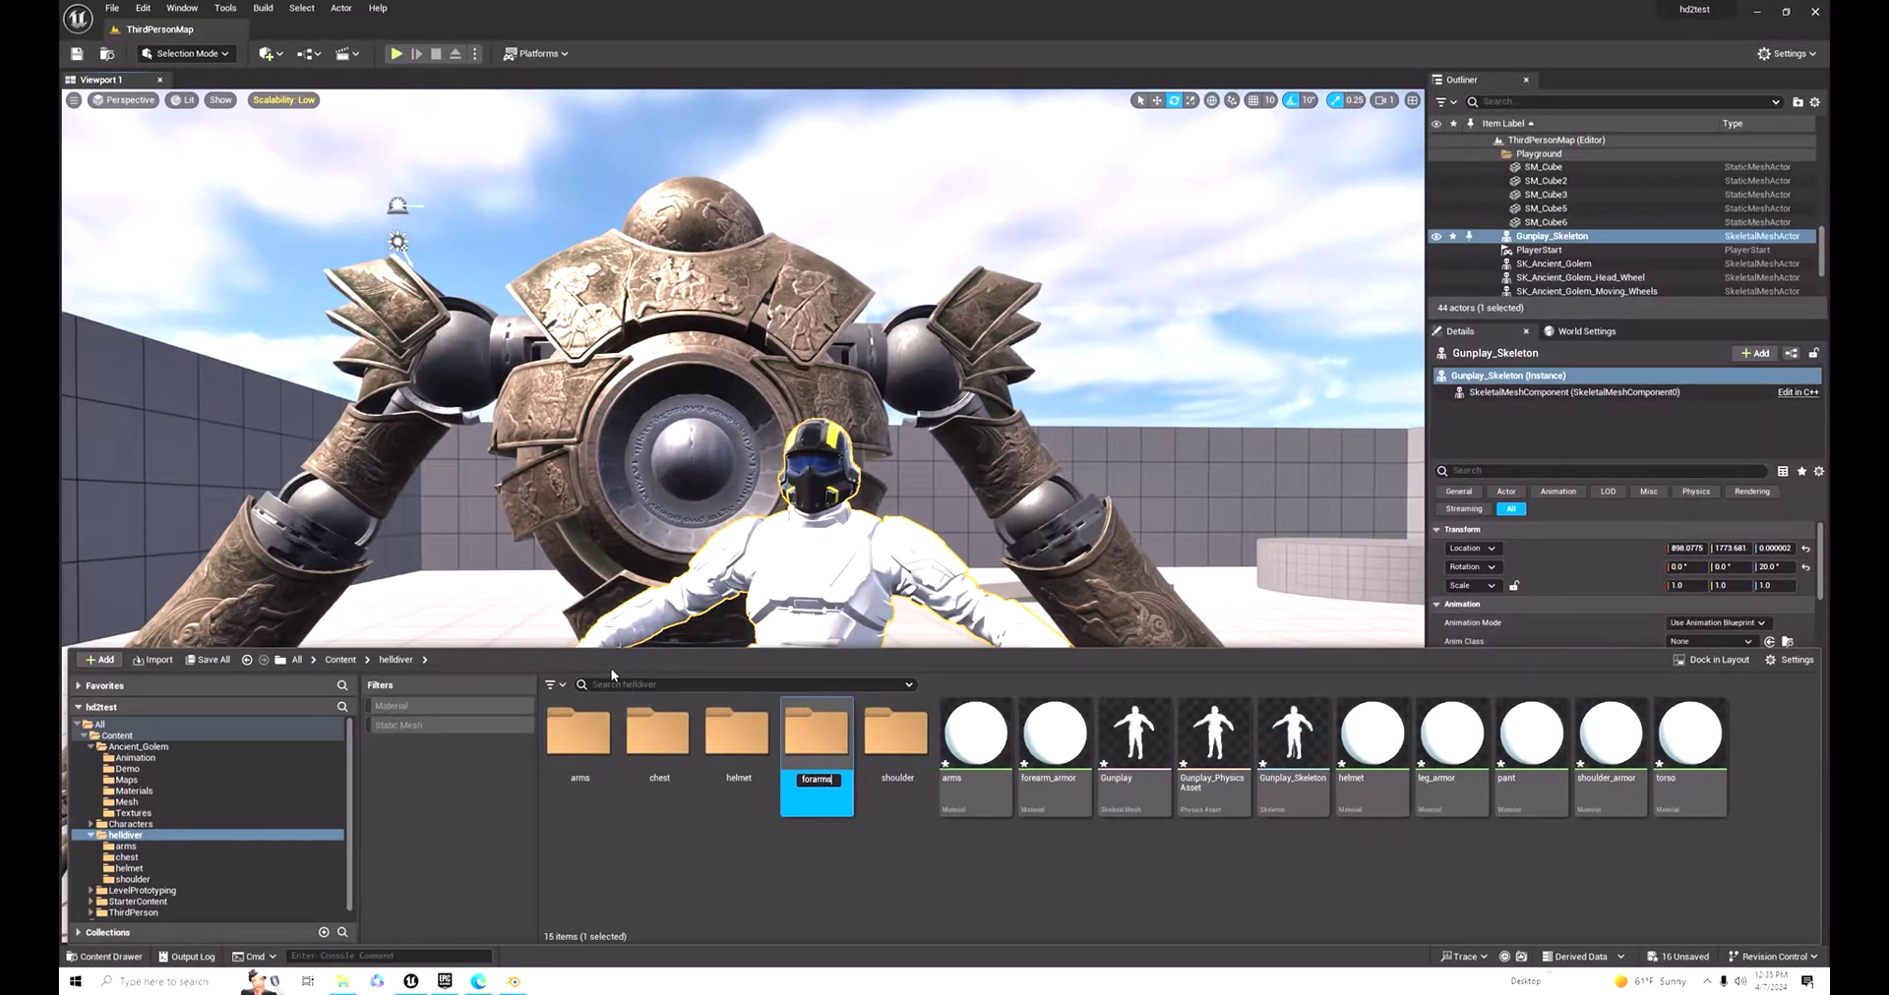
Step: In Unreal Engine's helldiver folder, finish naming the forarms folder and create two more folders named pants and pantsarmor
key("Return")
right_click(722, 870)
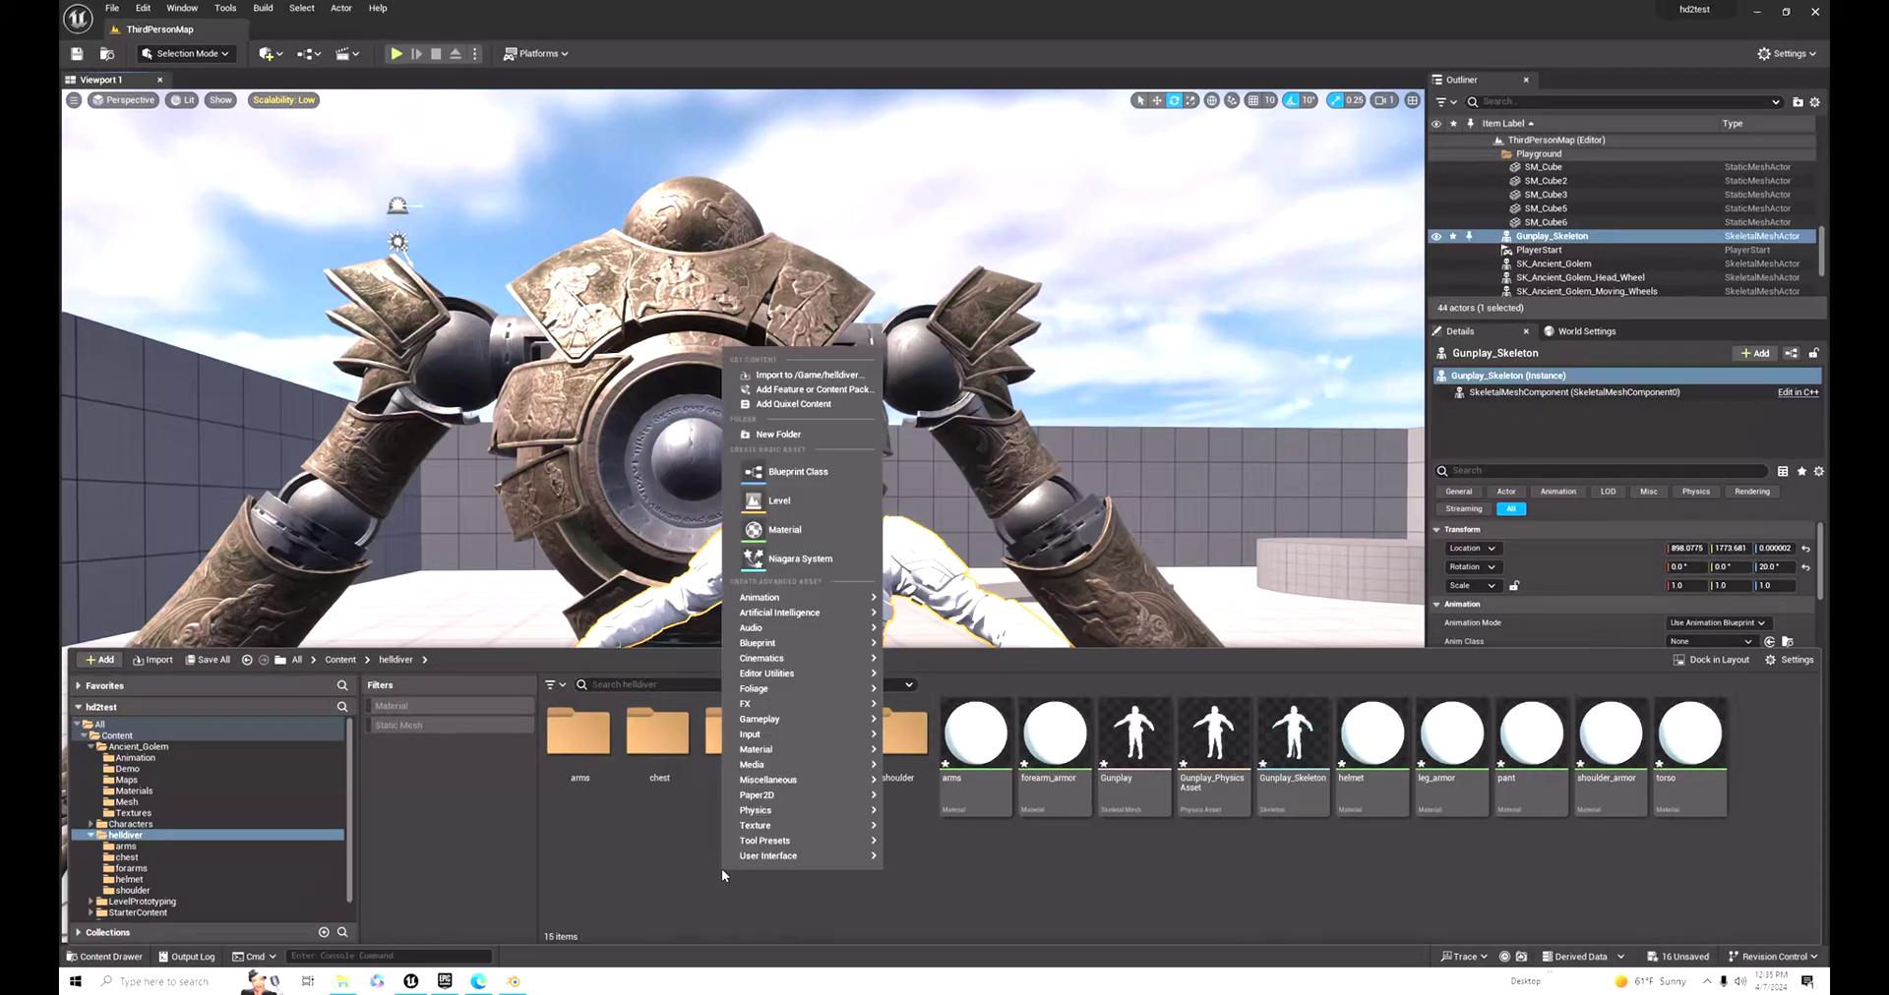
left_click(777, 434)
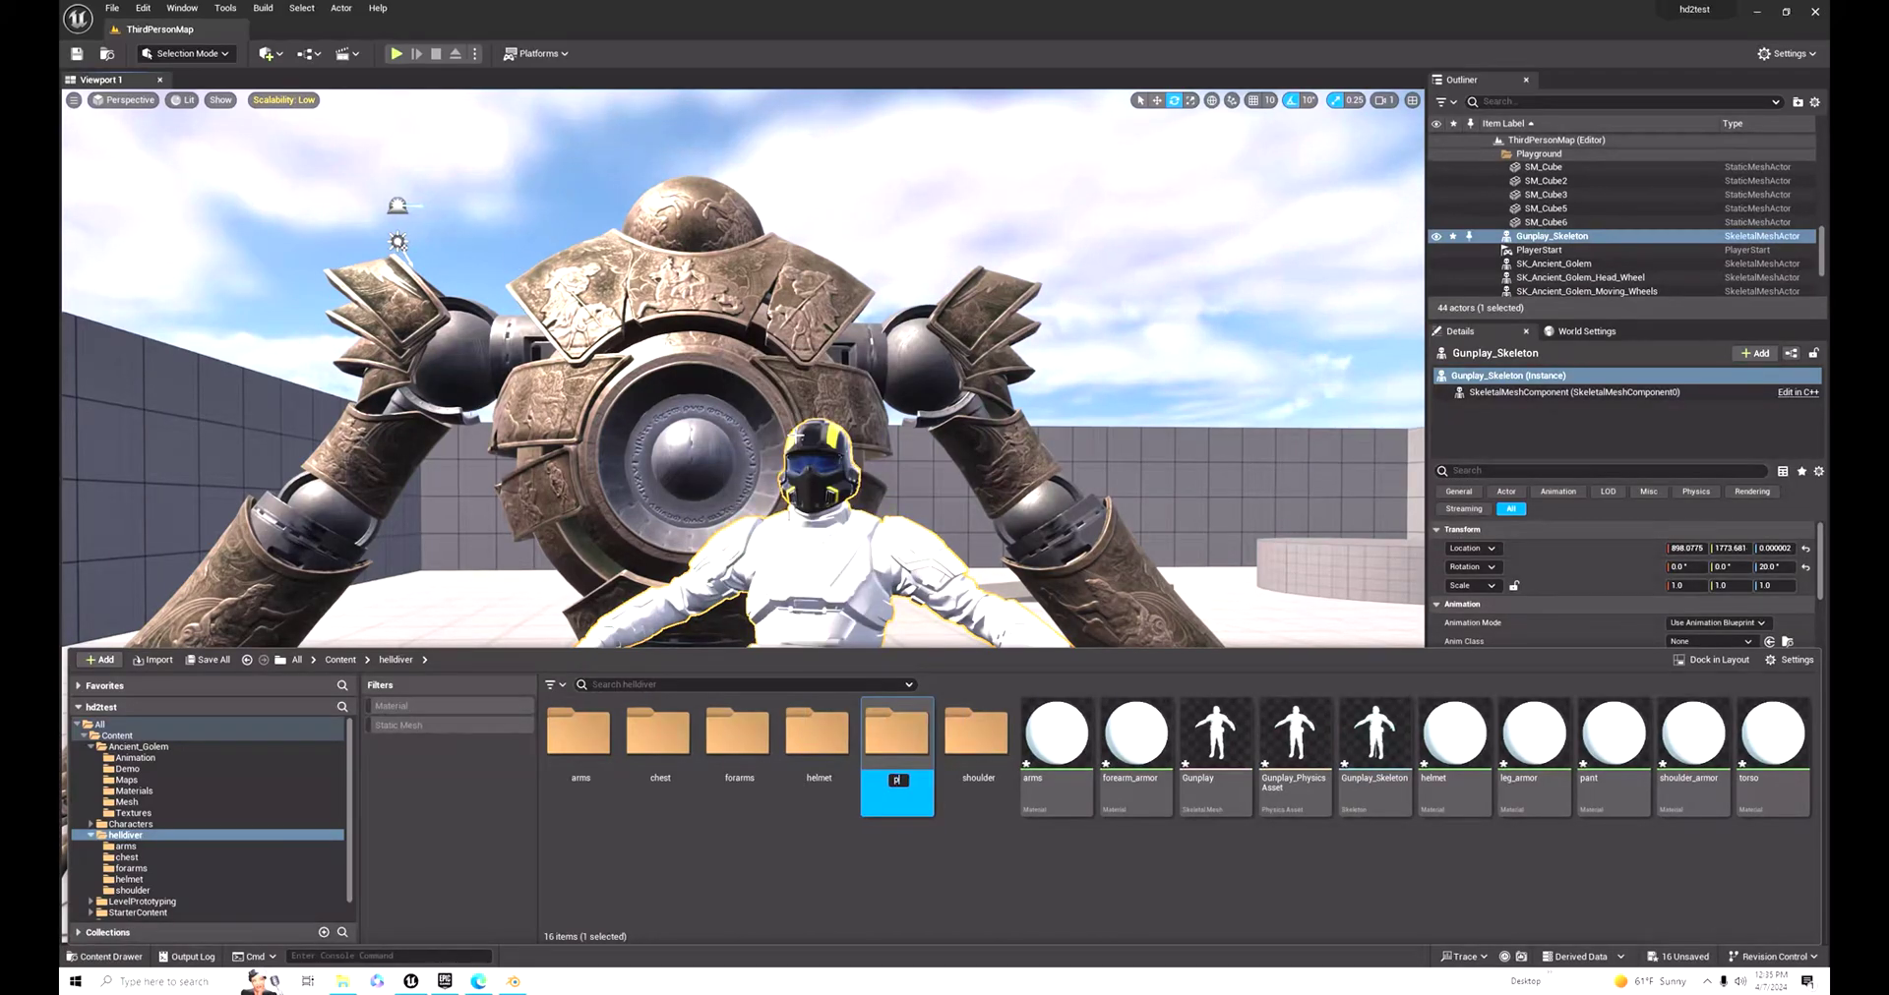
key("Return")
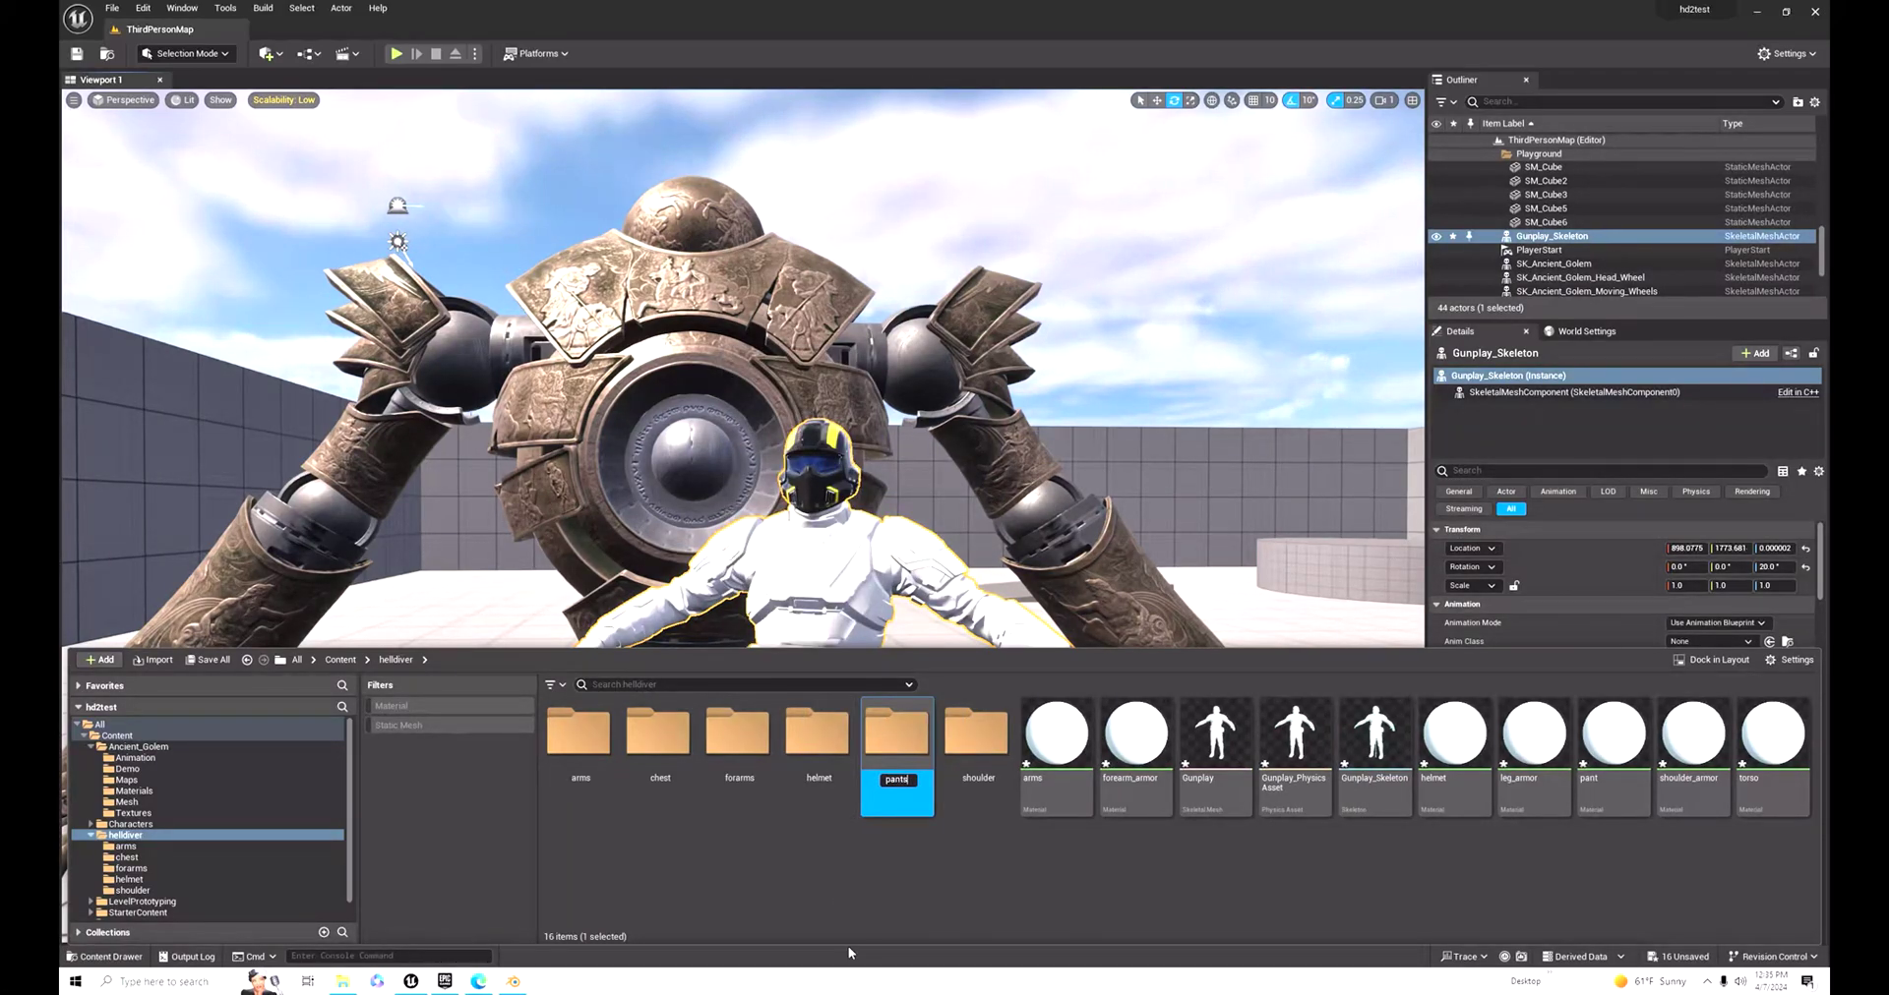
right_click(817, 845)
left_click(880, 407)
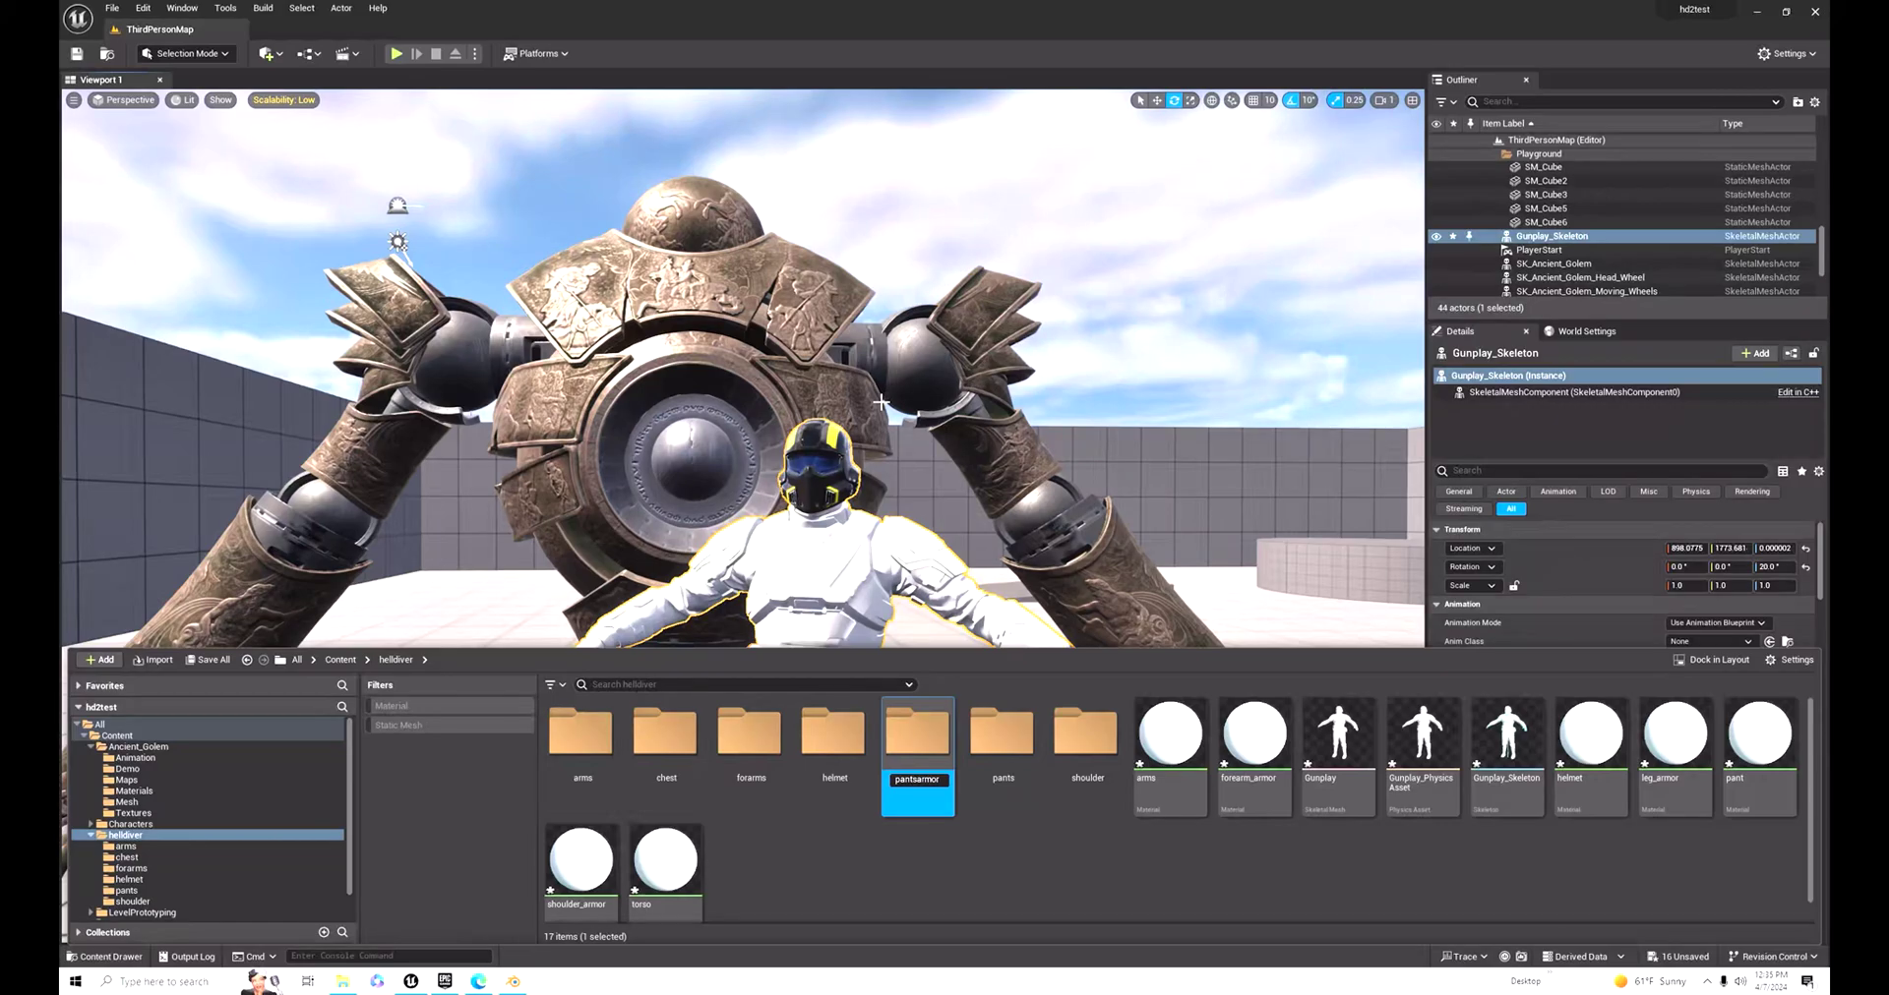
key("Return")
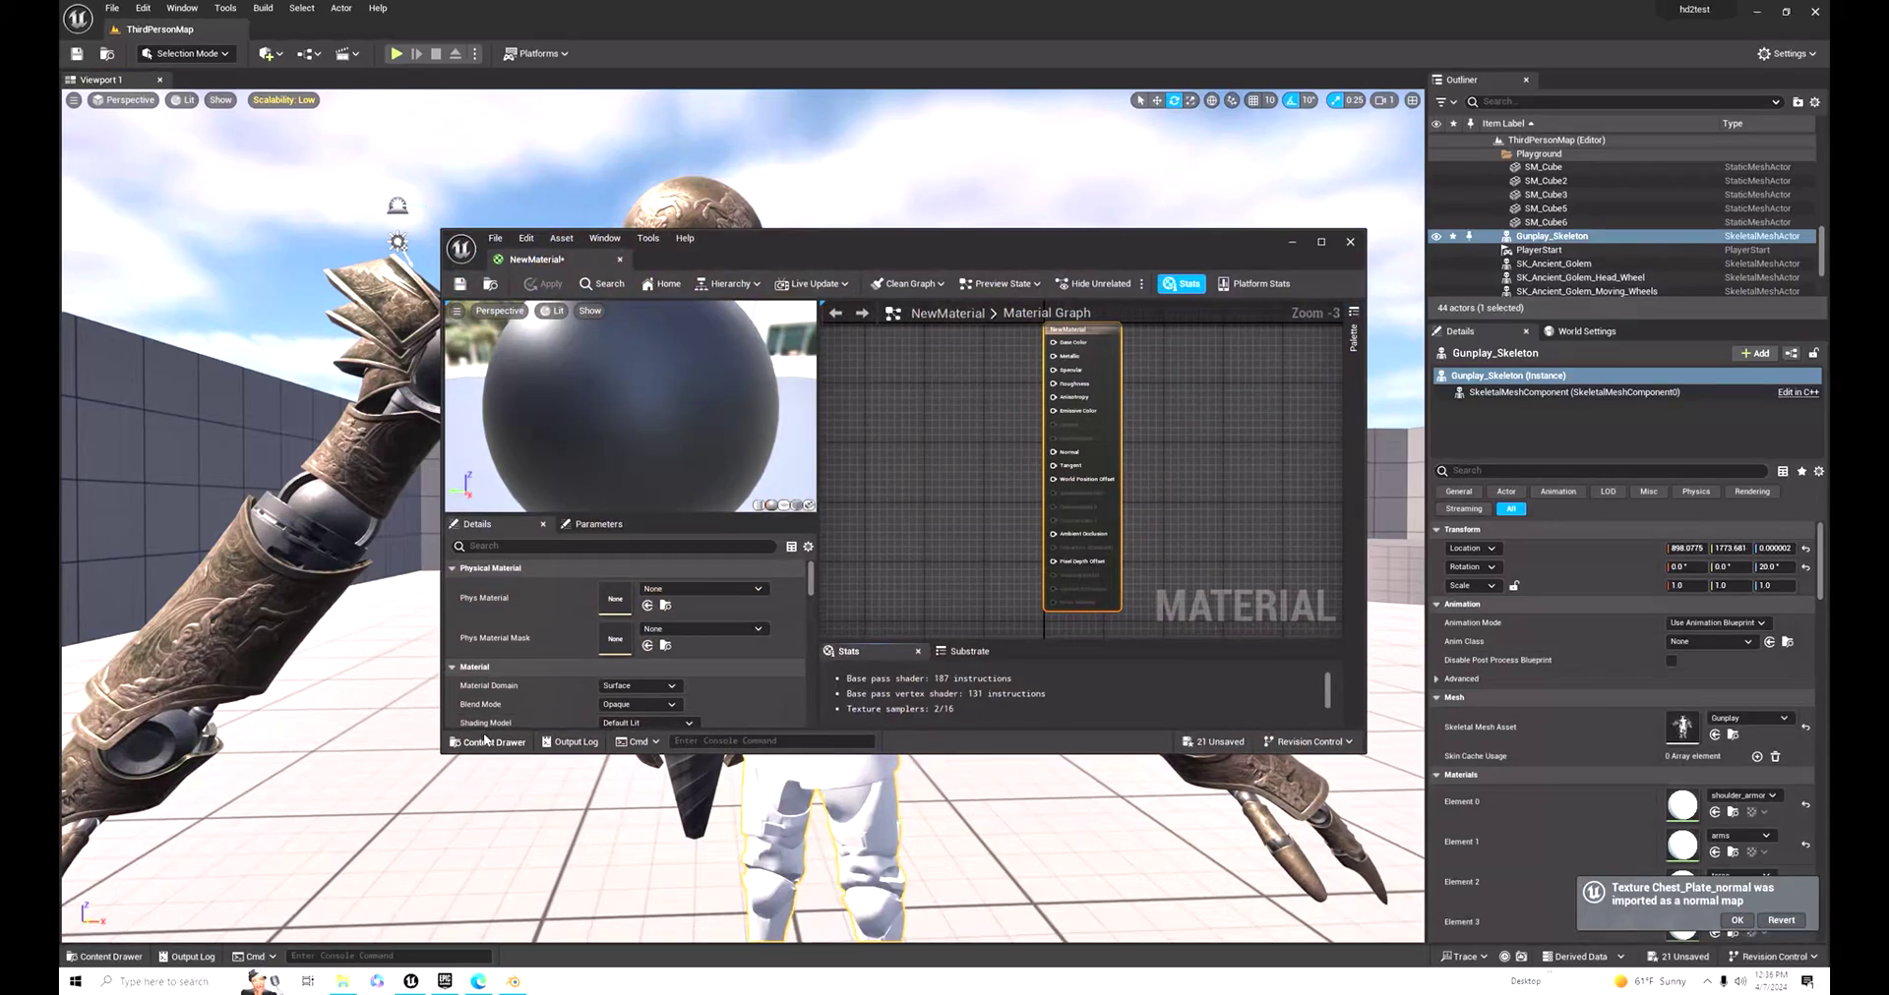
Step: Connect the Chest_Plate_color texture to Base Color and Chest_Plate_metallic to Metallic in the chest folder's NewMaterial
key("ctrl+space")
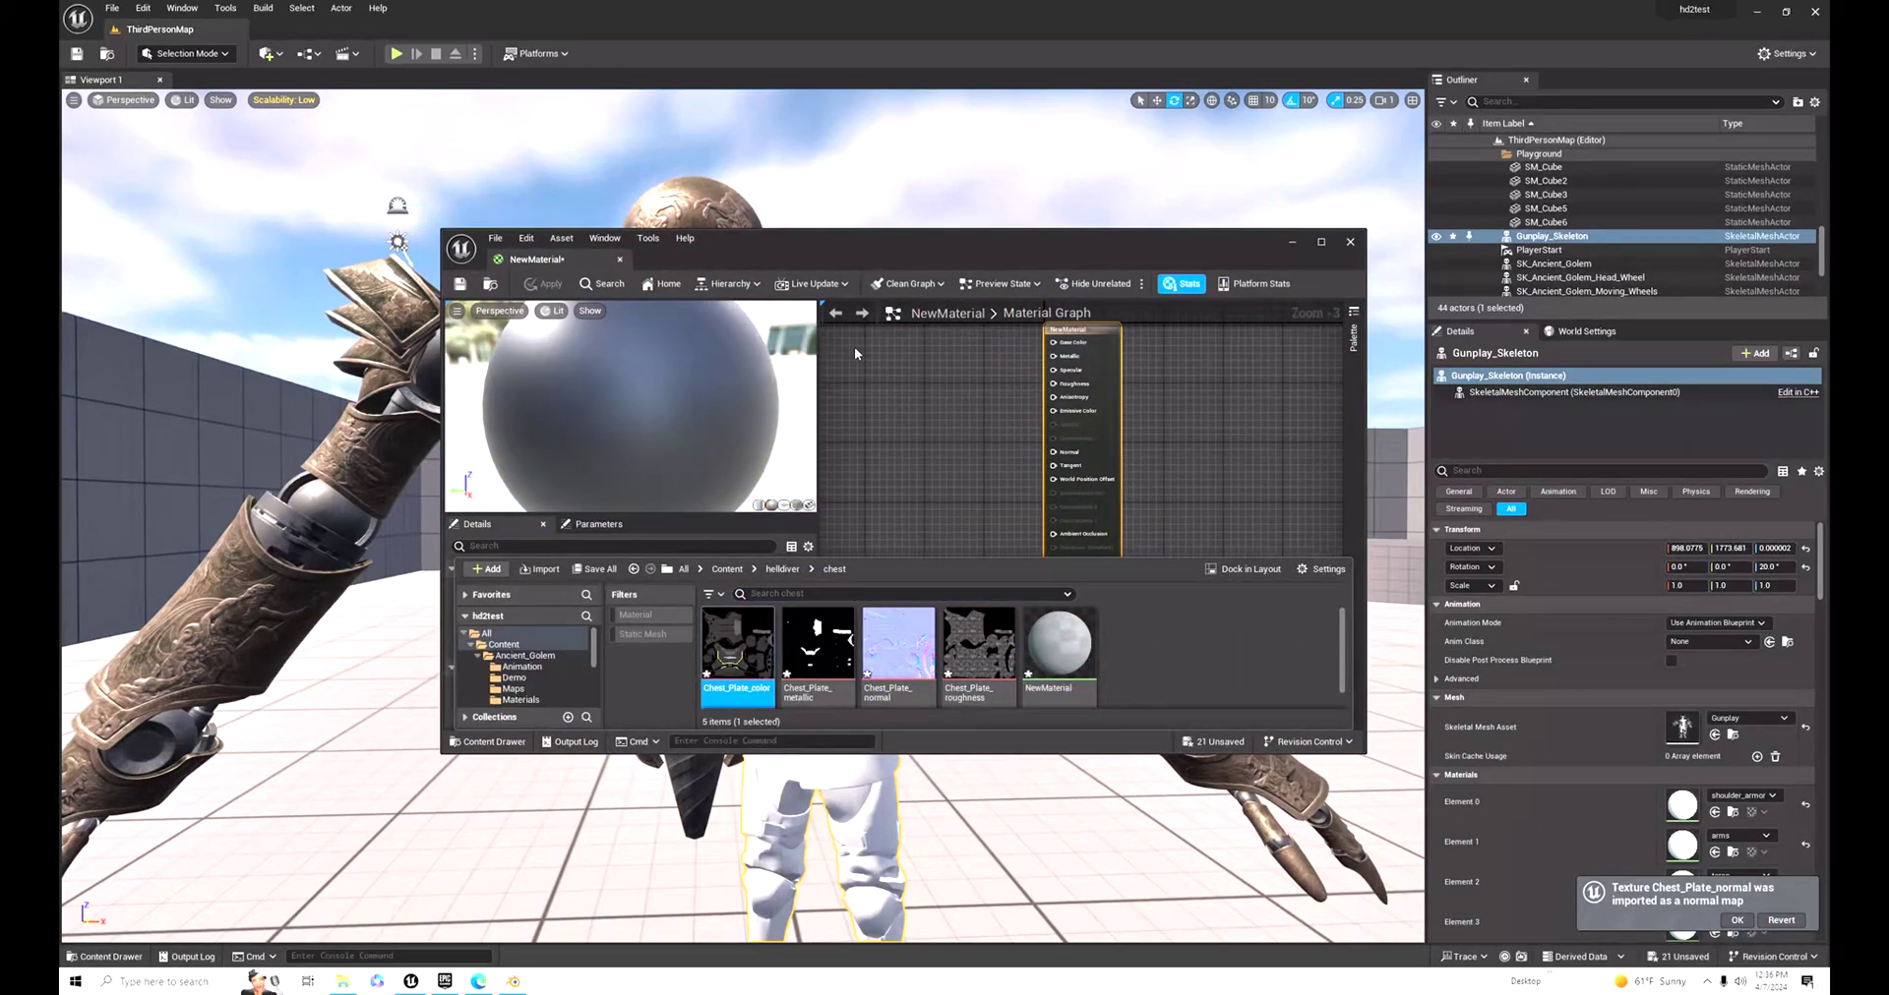
scroll(862, 476, "down", 1)
left_click_drag(737, 641, 1003, 375)
key("ctrl+space")
left_click_drag(793, 649, 1003, 385)
Step: Connect Chest_Plate_normal to Normal and Chest_Plate_roughness to Roughness in the chest material, and apply the changes
key("ctrl+space")
left_click_drag(898, 640, 1003, 458)
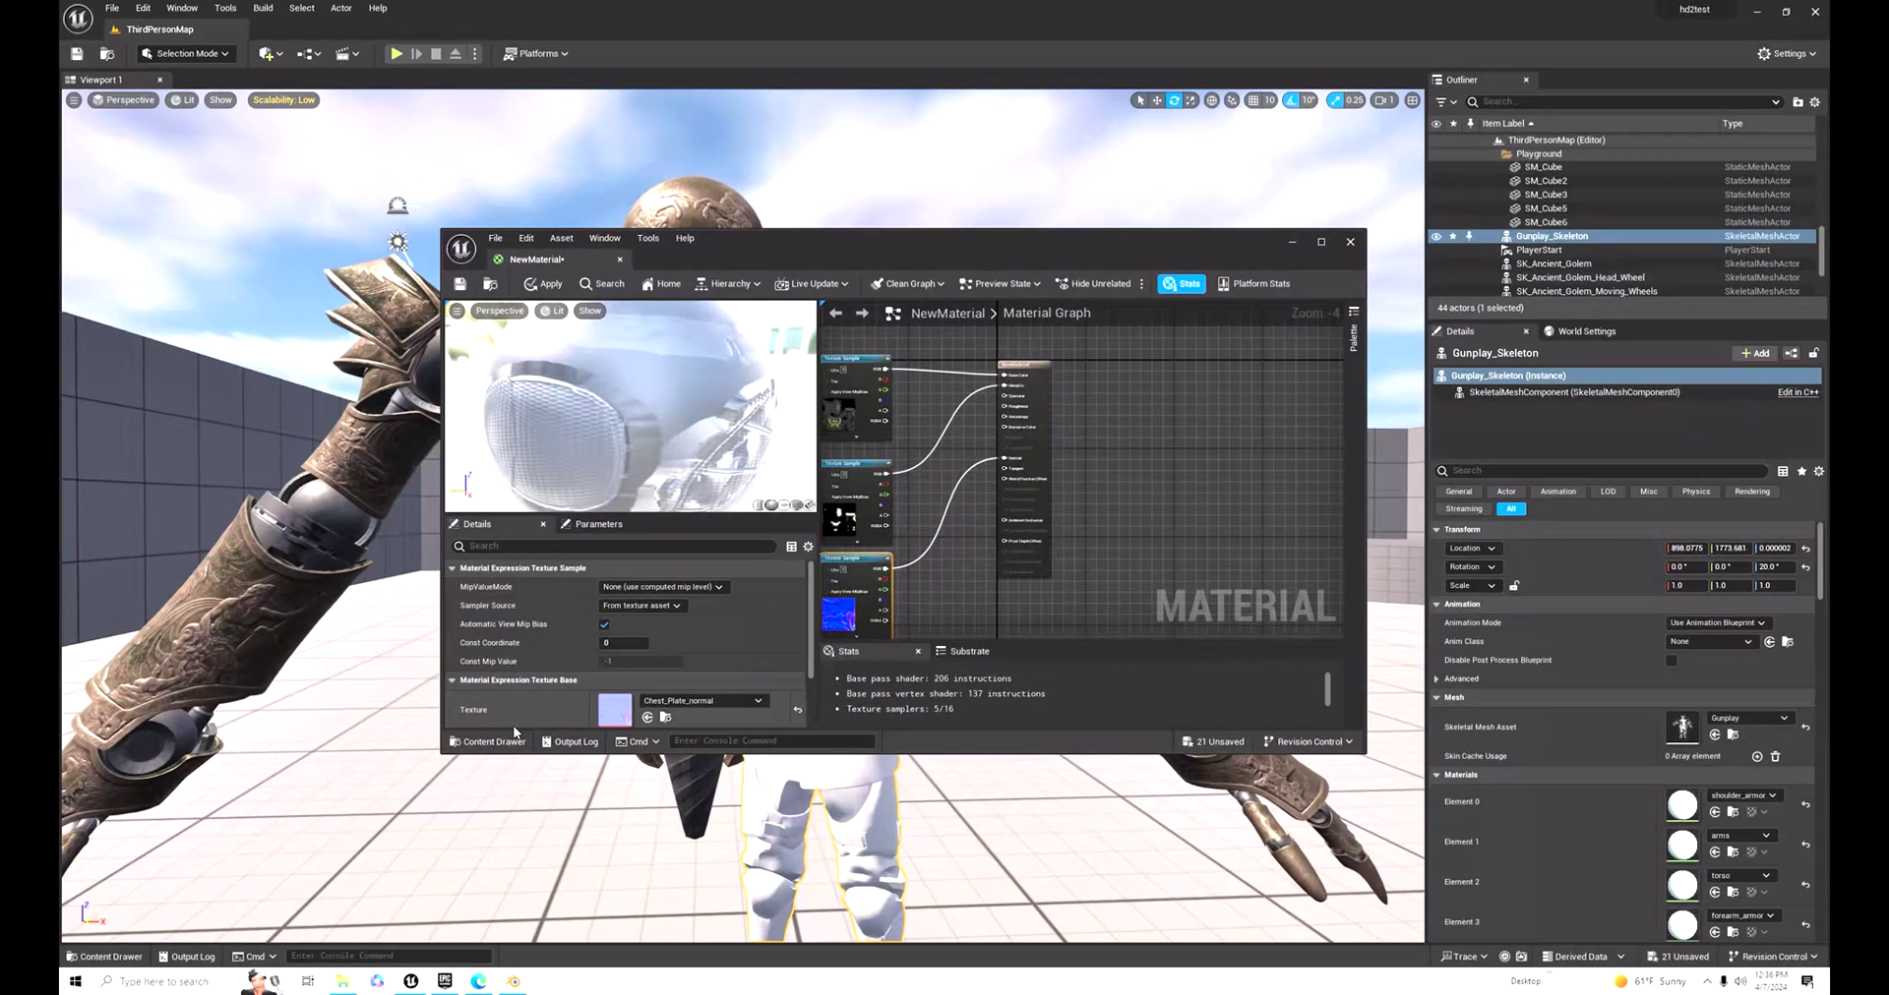
key("ctrl+space")
left_click_drag(978, 640, 1004, 406)
scroll(1104, 445, "up", 1)
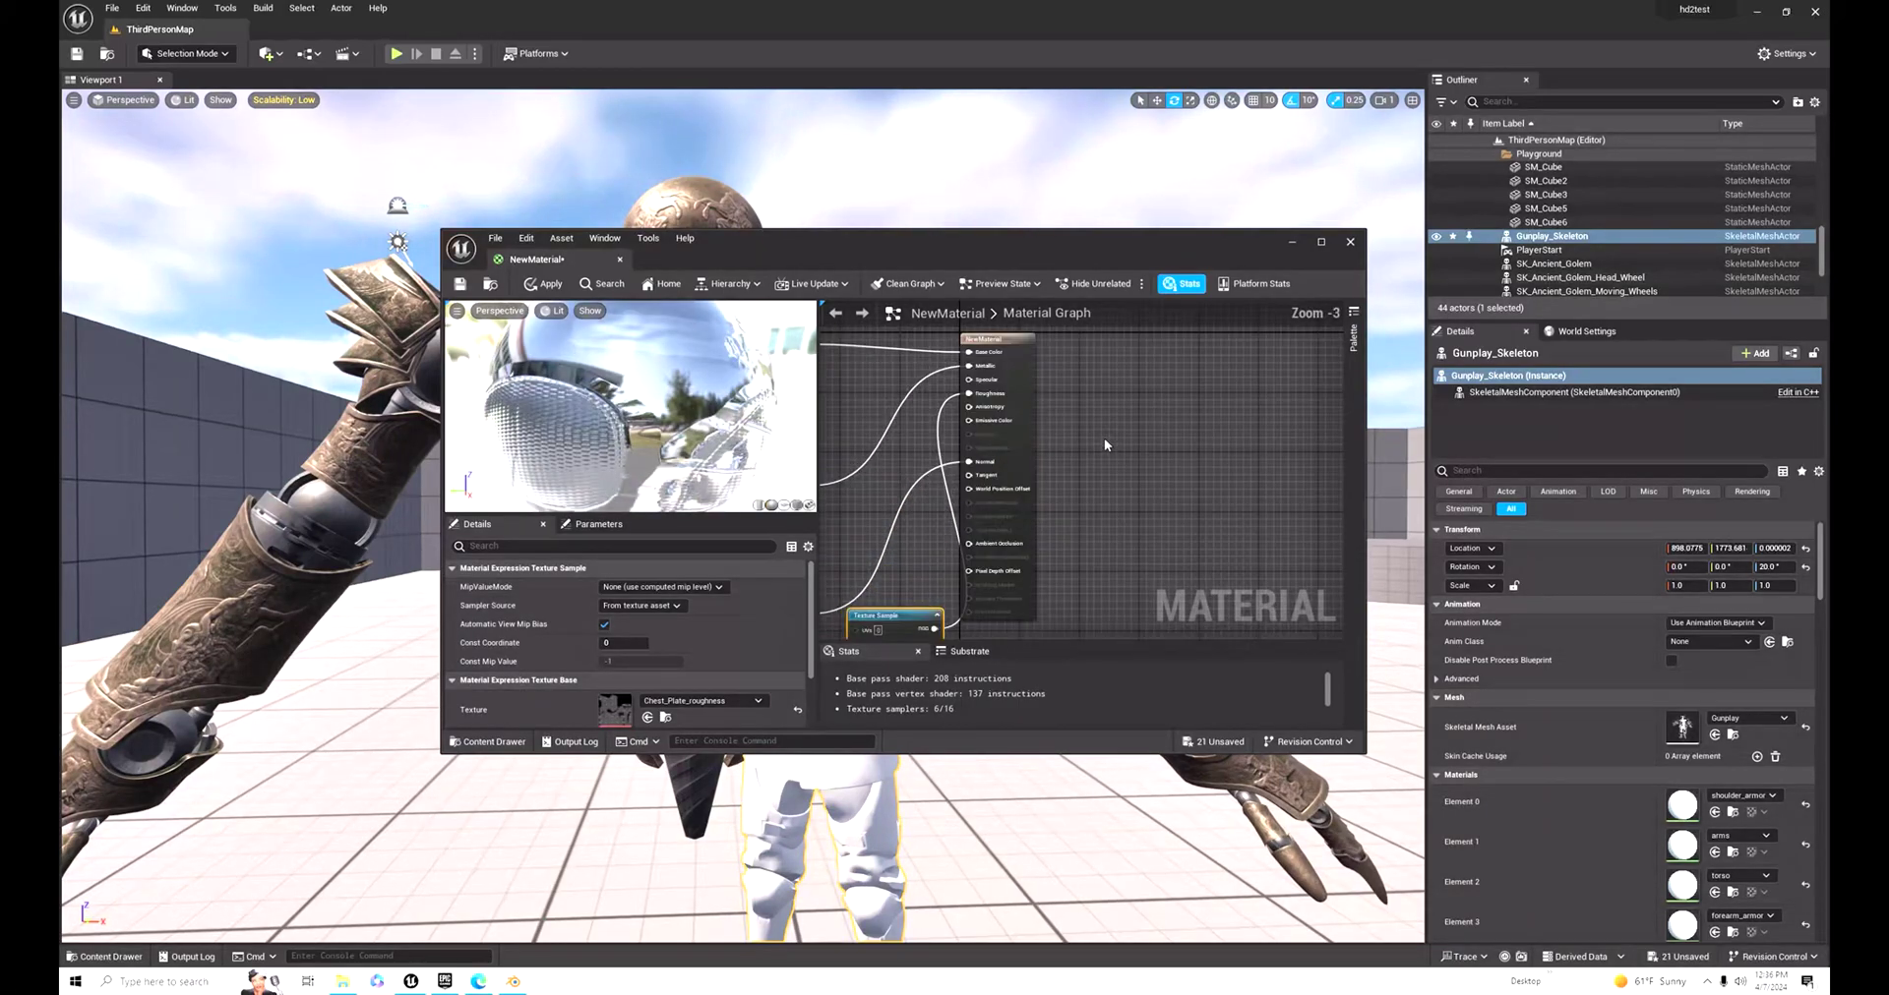
scroll(1104, 444, "down", 1)
left_click(546, 284)
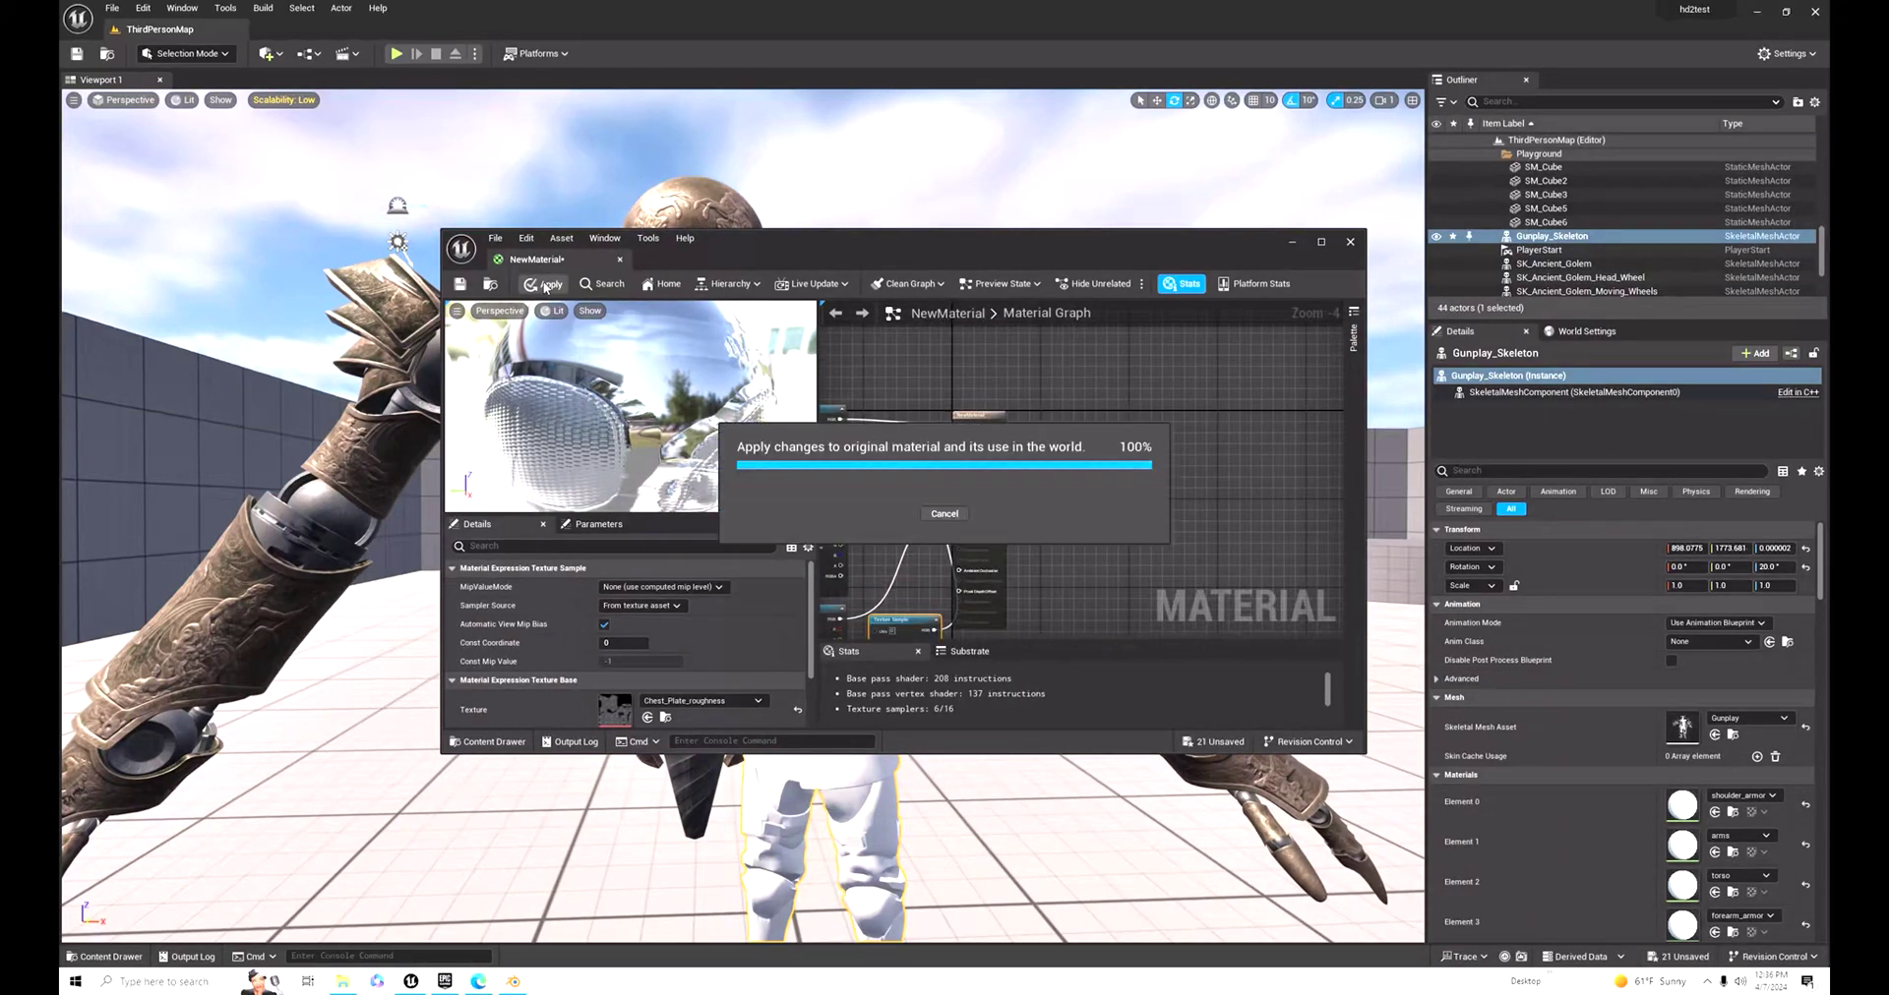
Step: Close the chest material, open the helldiver's forarms folder and apply its NewMaterial to the character's forearm armor
left_click(1349, 242)
left_click(106, 957)
left_click(395, 660)
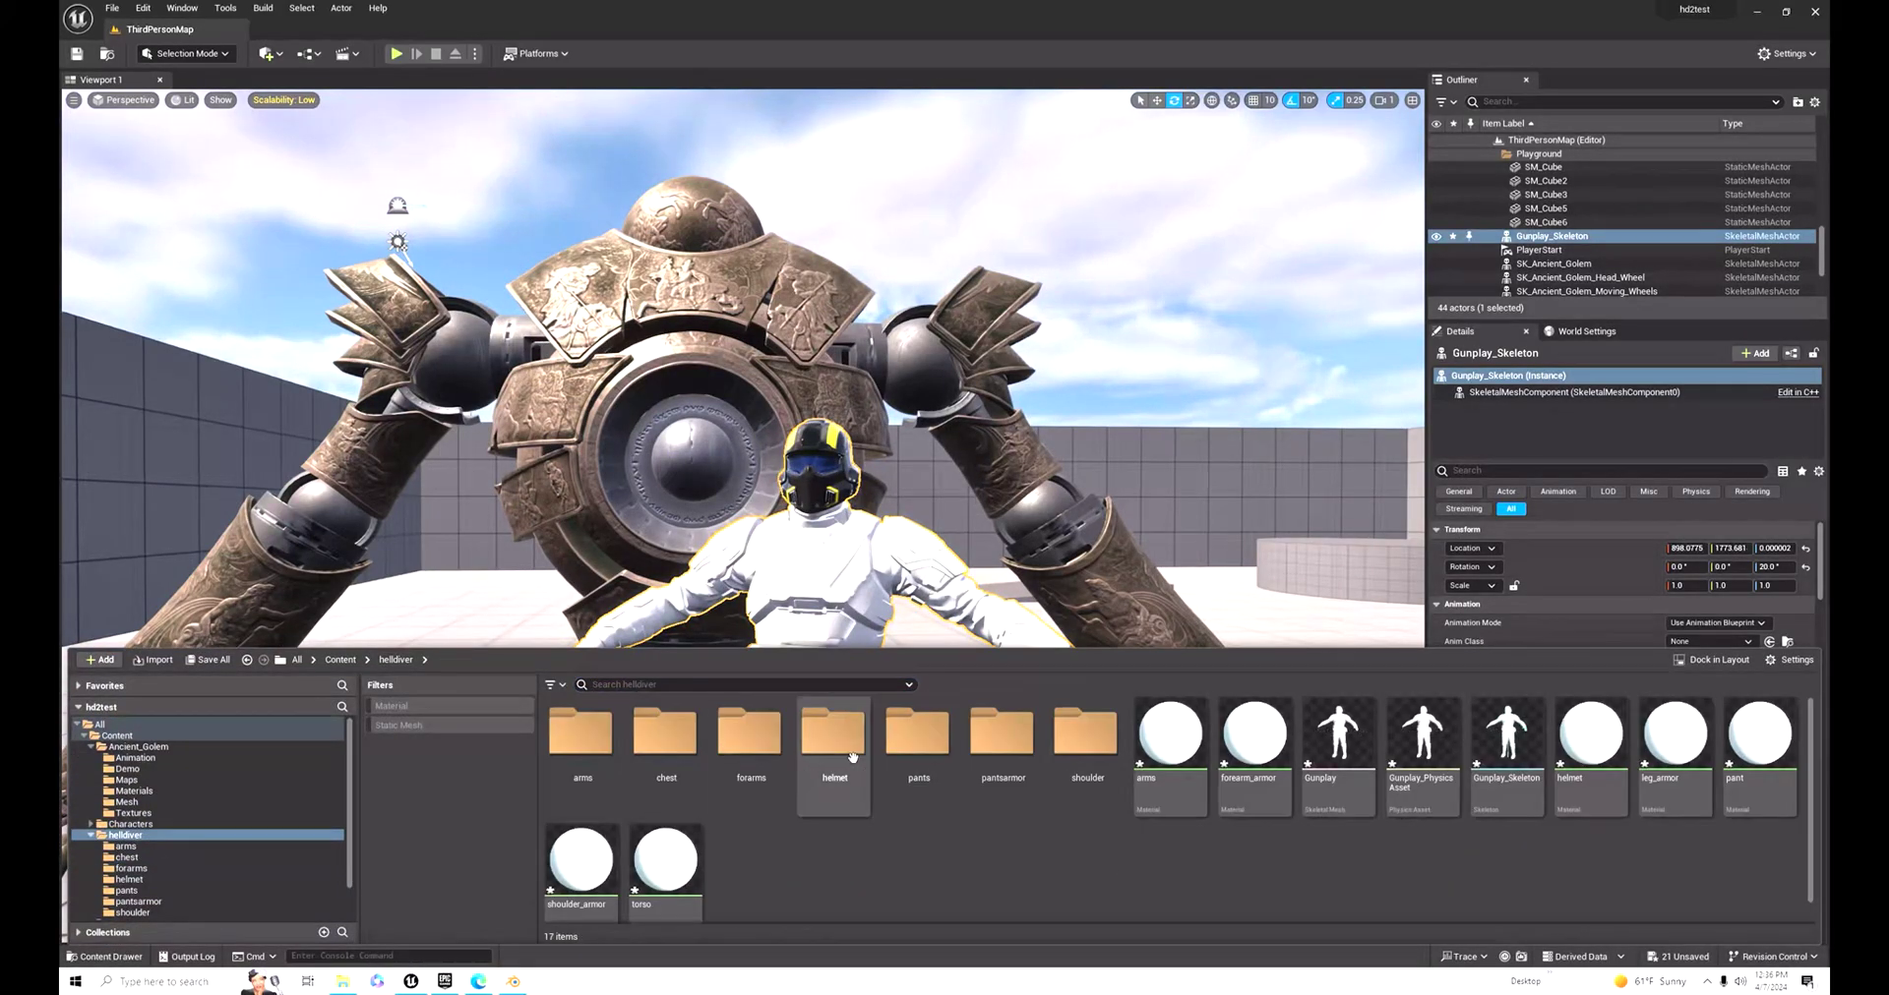
double_click(751, 747)
right_click(745, 750)
left_click(787, 313)
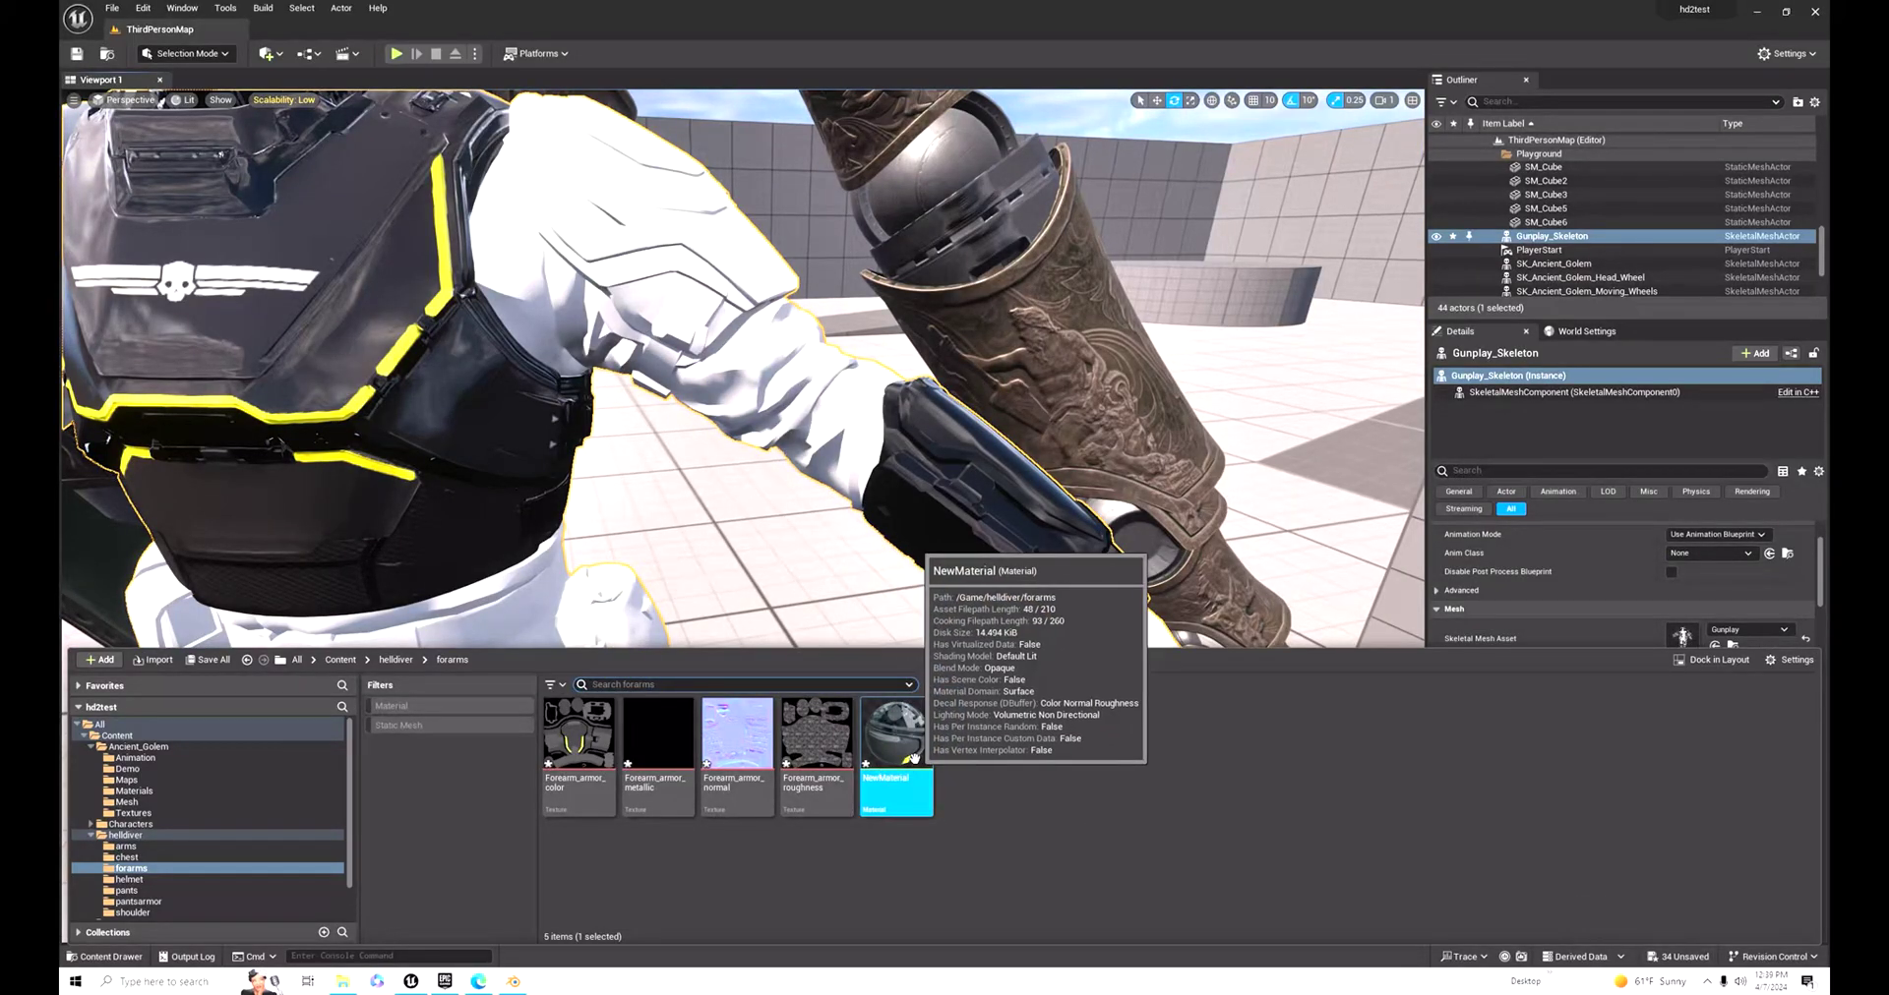
left_click_drag(883, 769, 1181, 612)
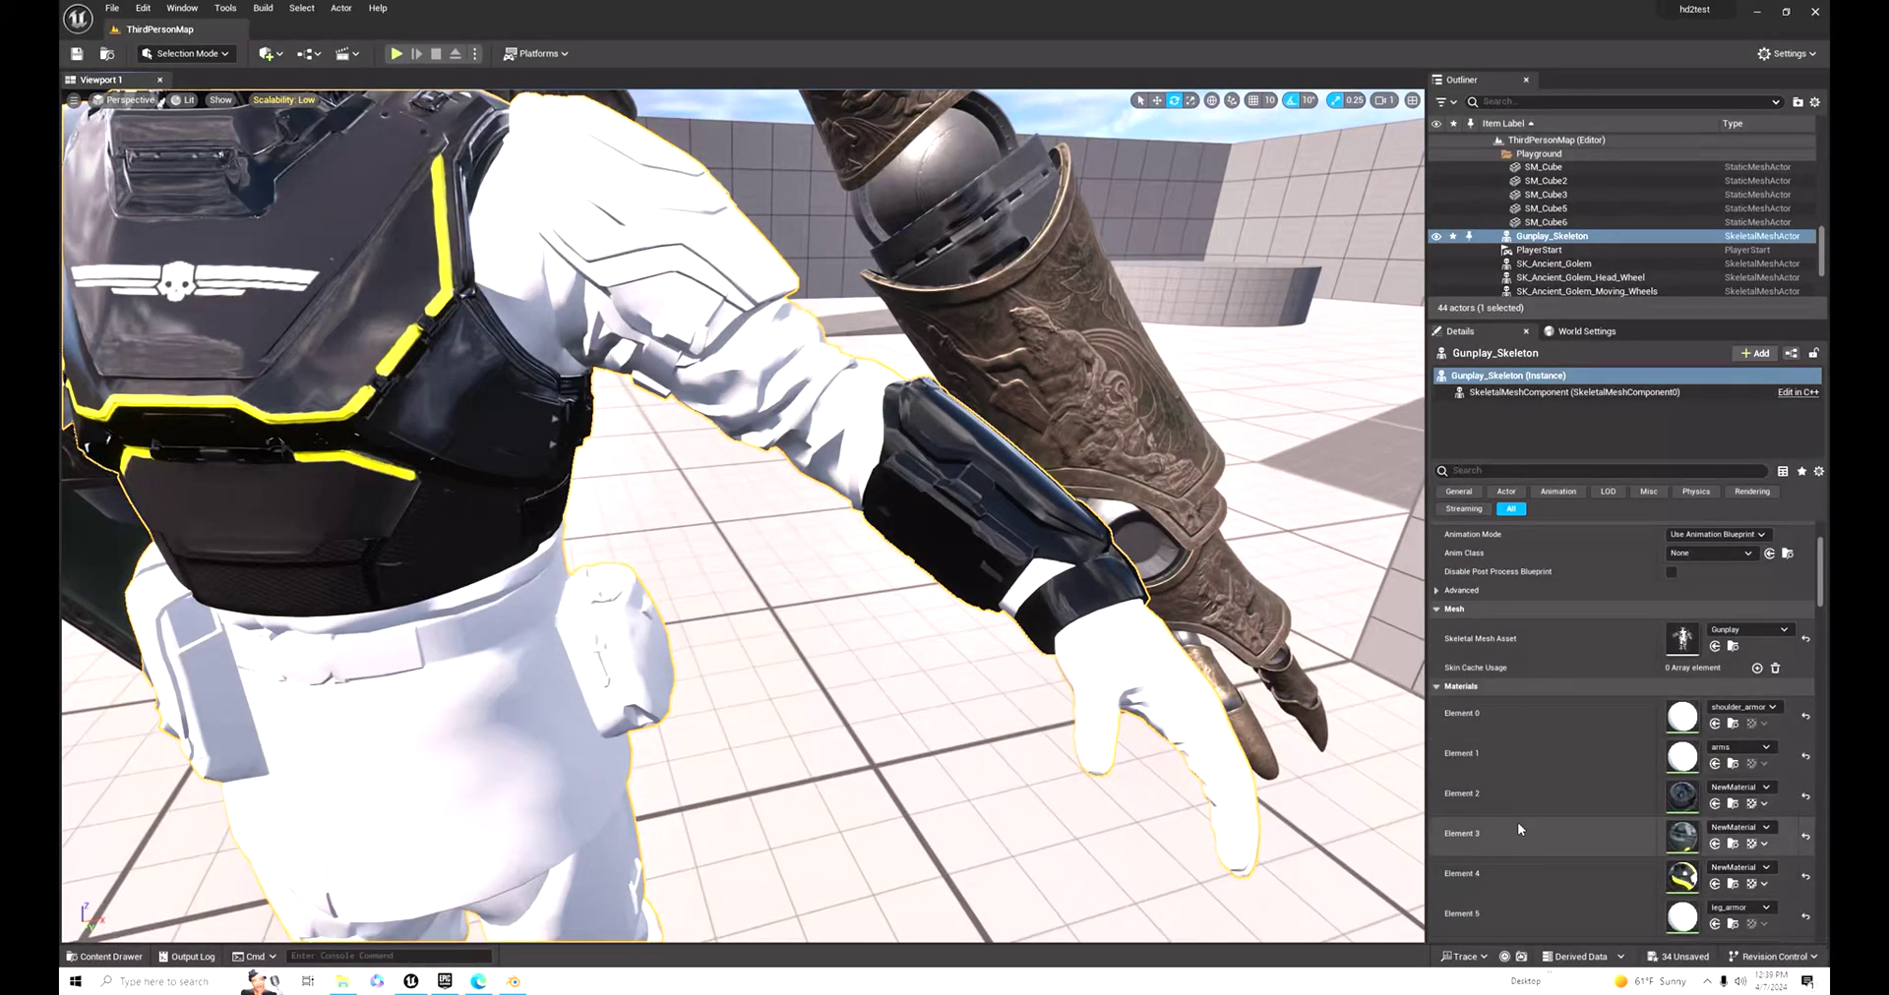
Step: In the forarms NewMaterial, set the Forearm_armor_color texture sample's Const Coordinate to 1 and apply the change
left_click(137, 958)
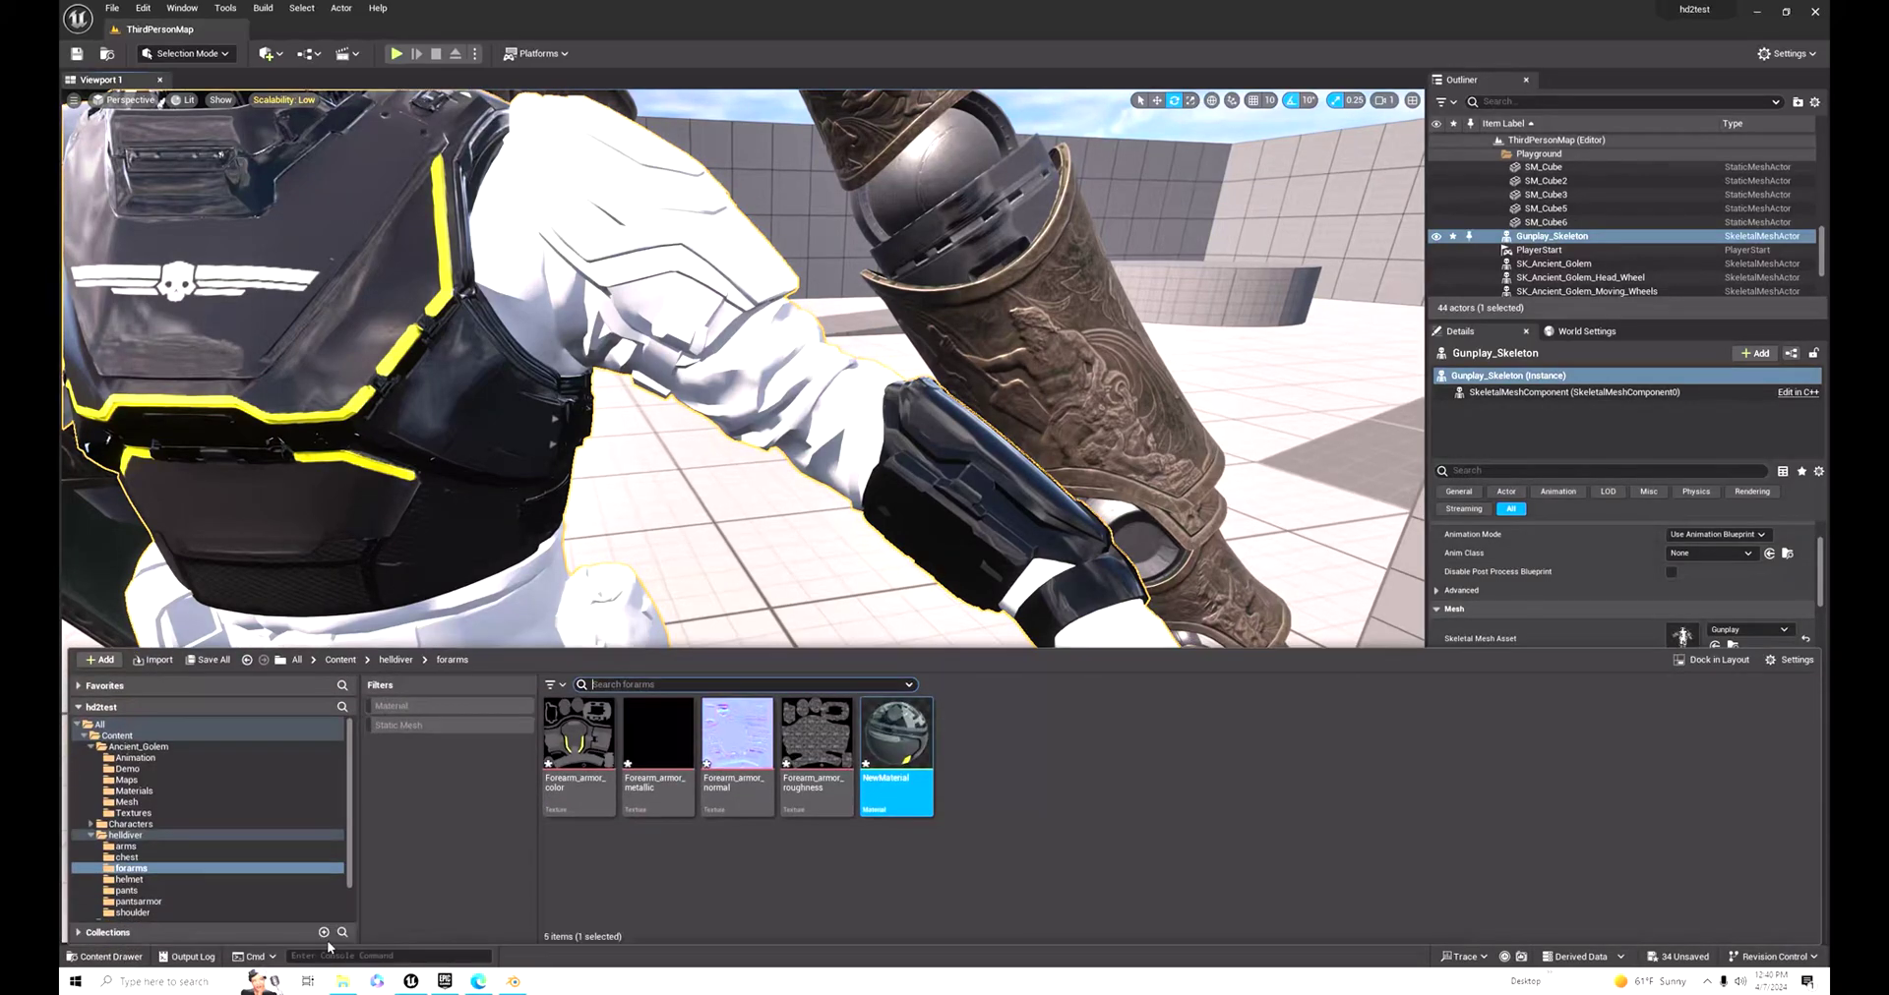
double_click(896, 742)
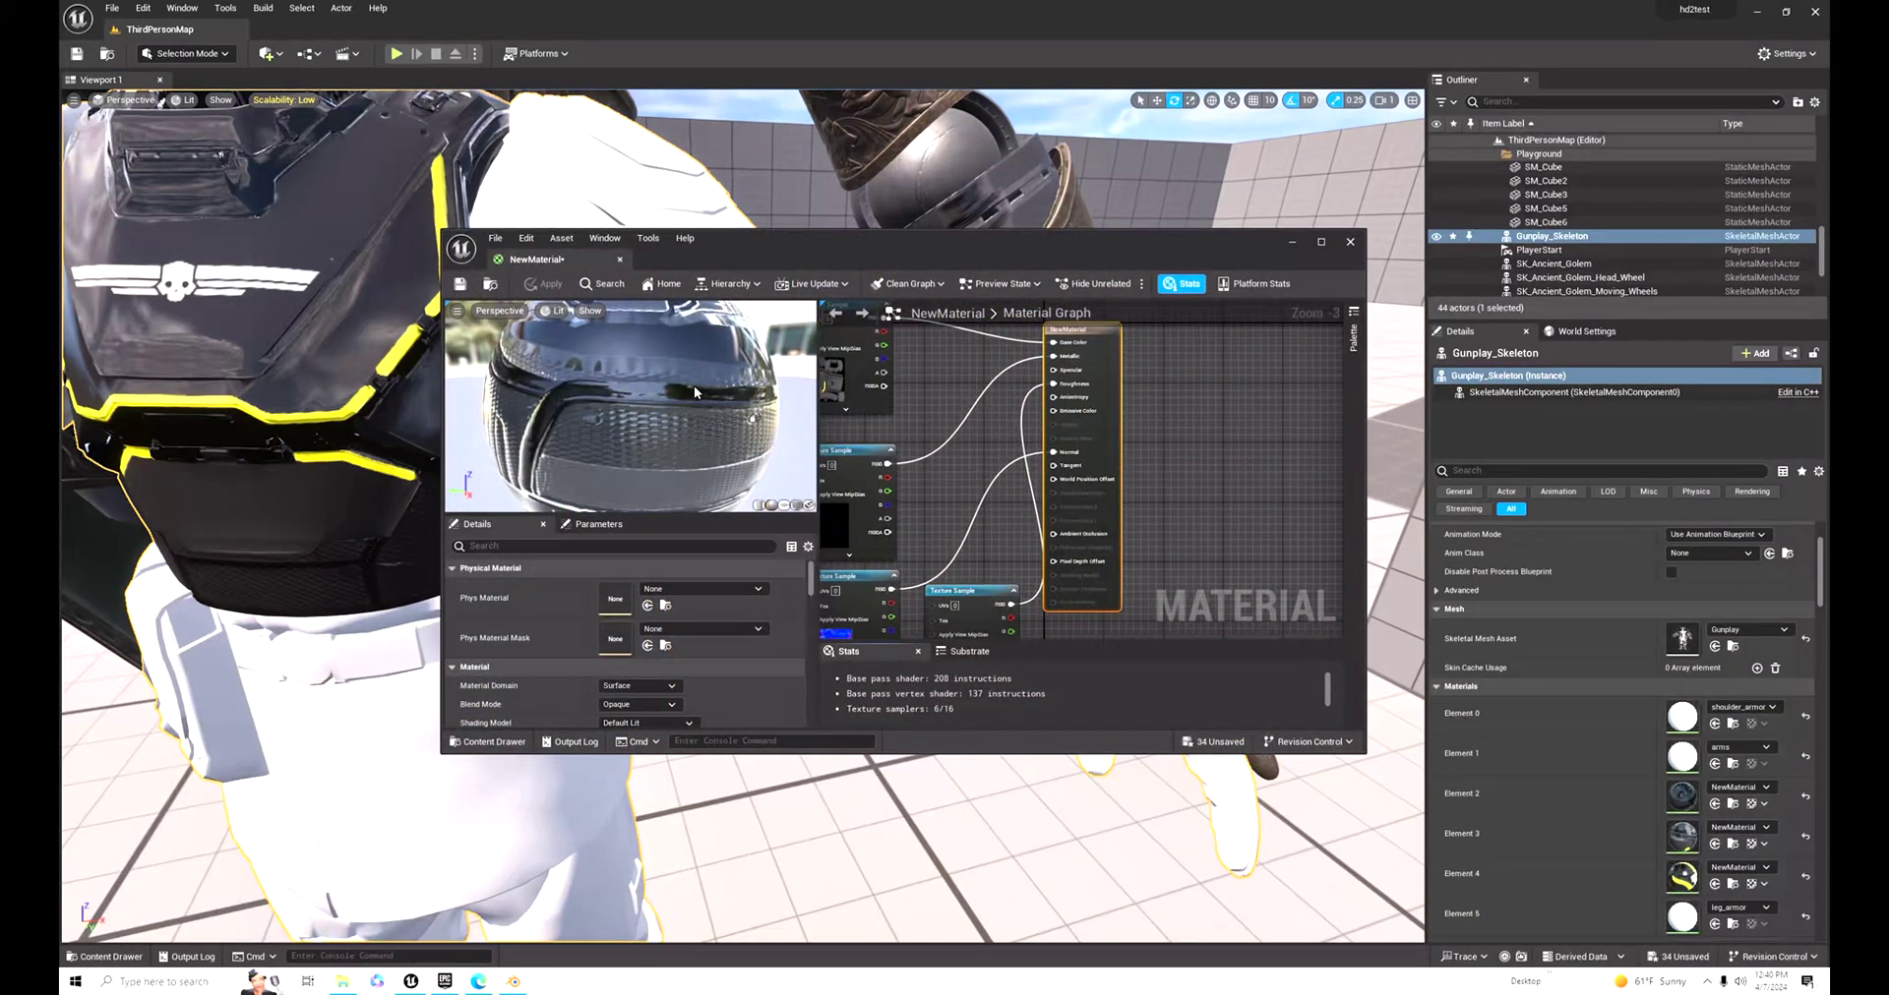
left_click(860, 360)
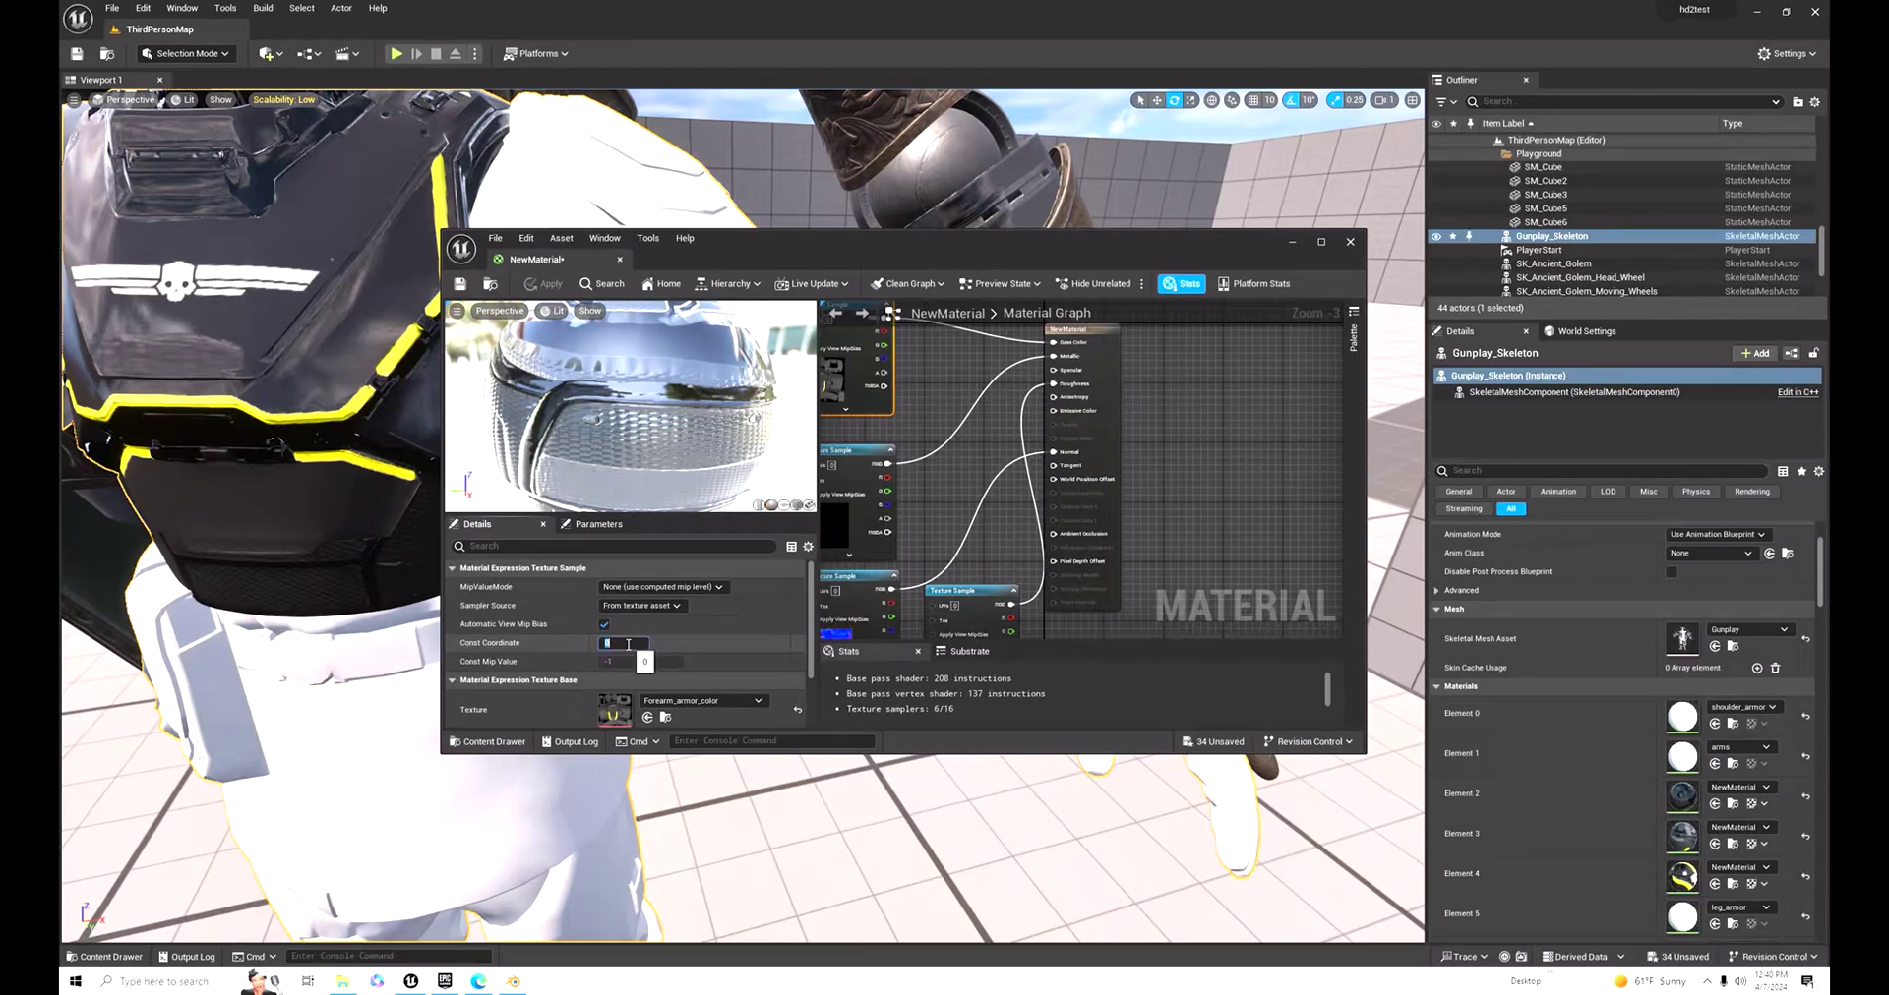
type("1")
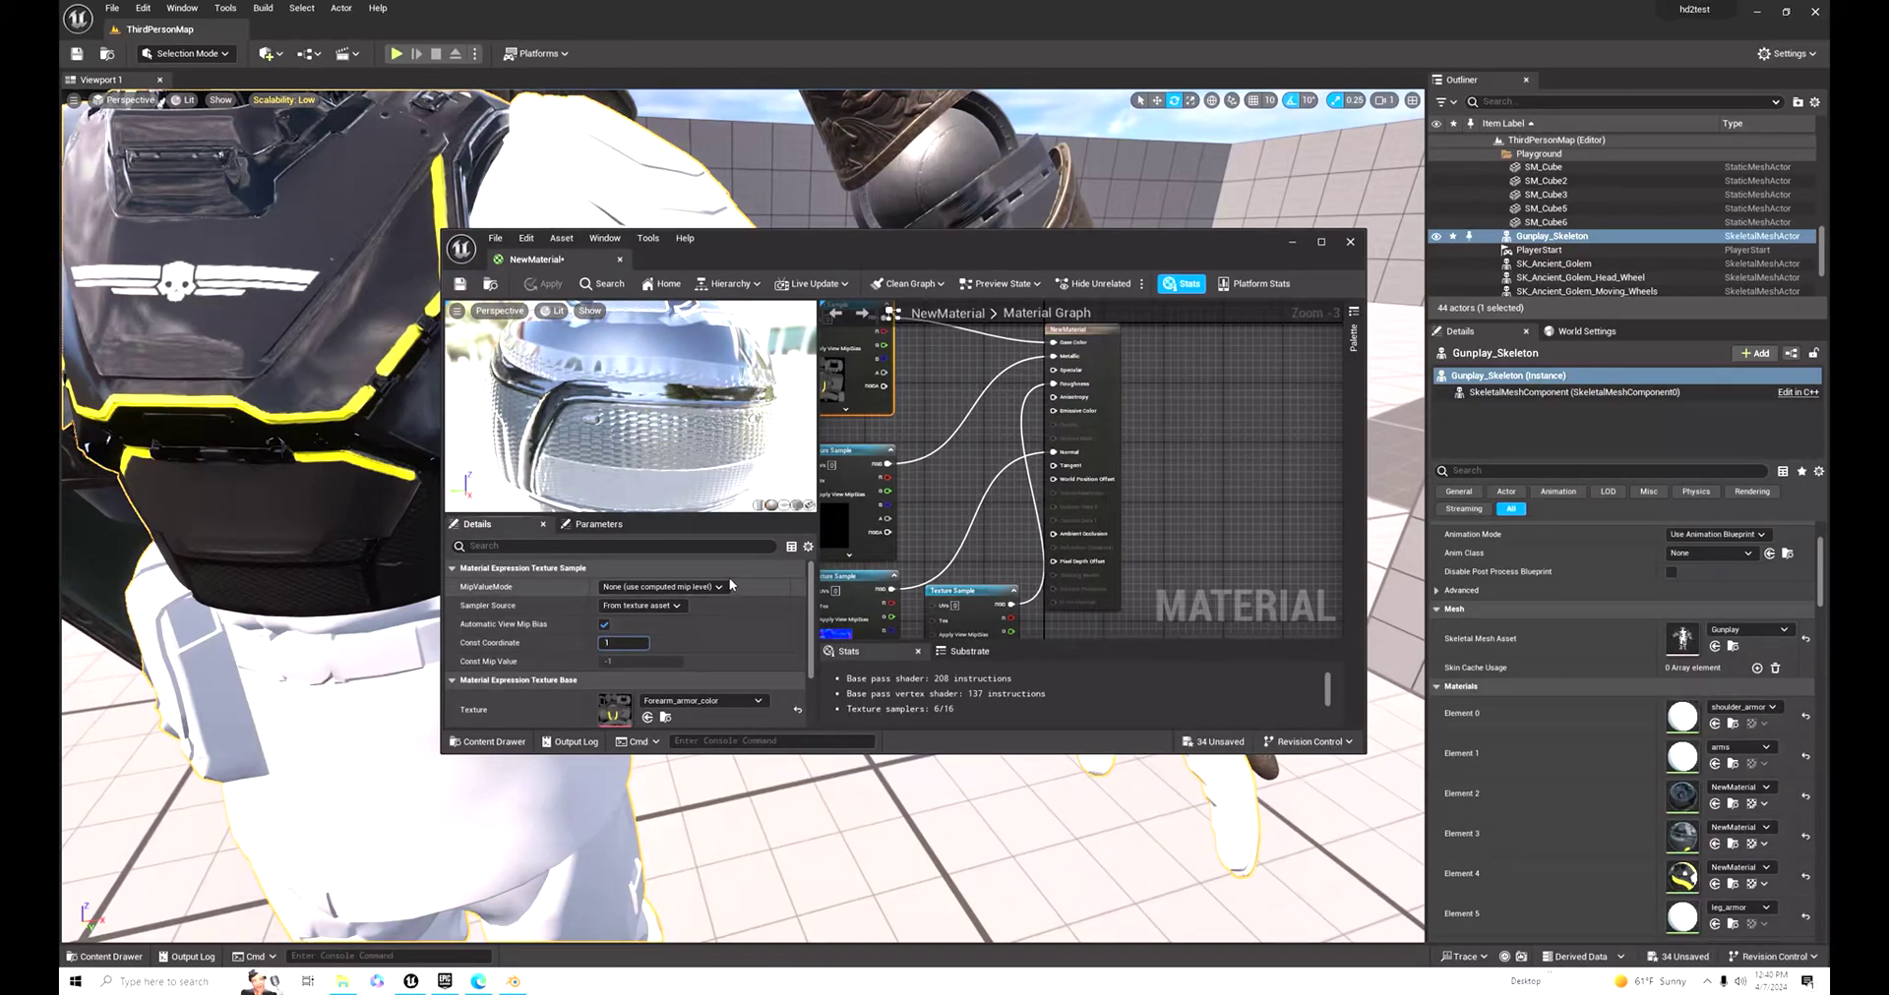
key("Return")
left_click(549, 285)
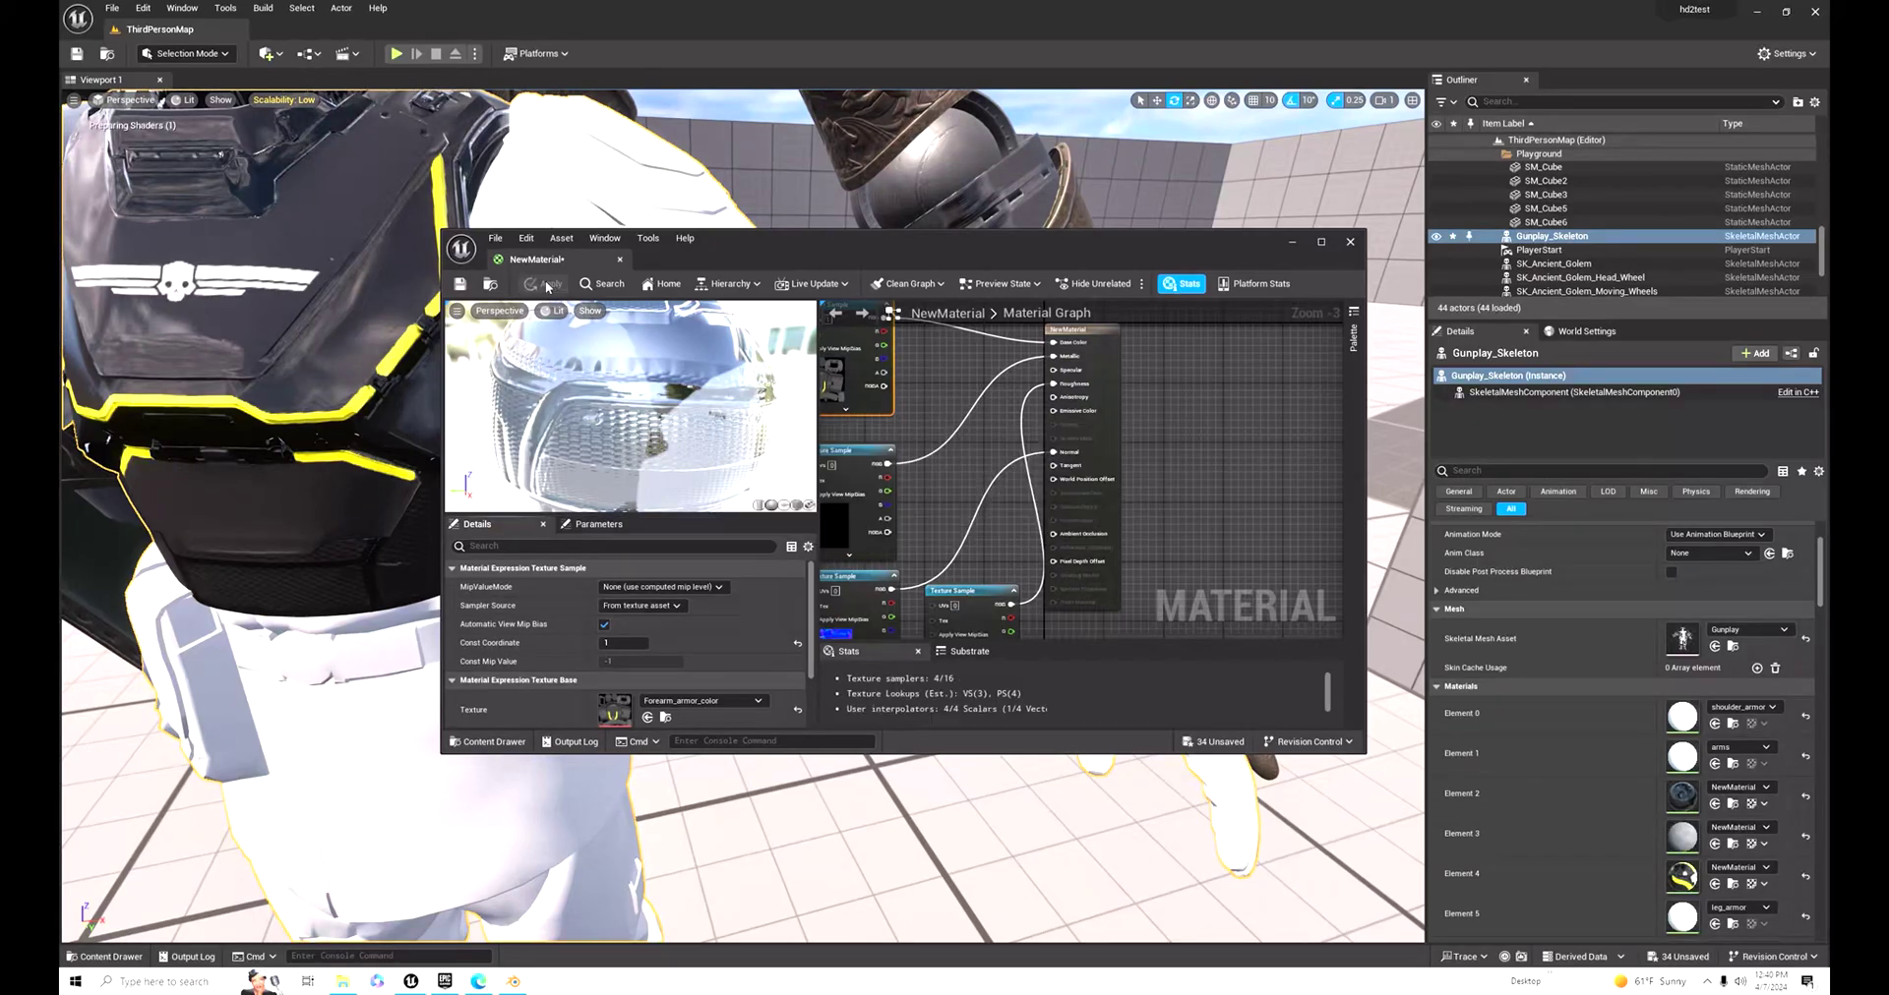
Step: Set Const Coordinate to 1 on the Forearm_armor_metallic, normal and roughness samples, apply the changes, and close the material
left_click_drag(1225, 246, 1263, 646)
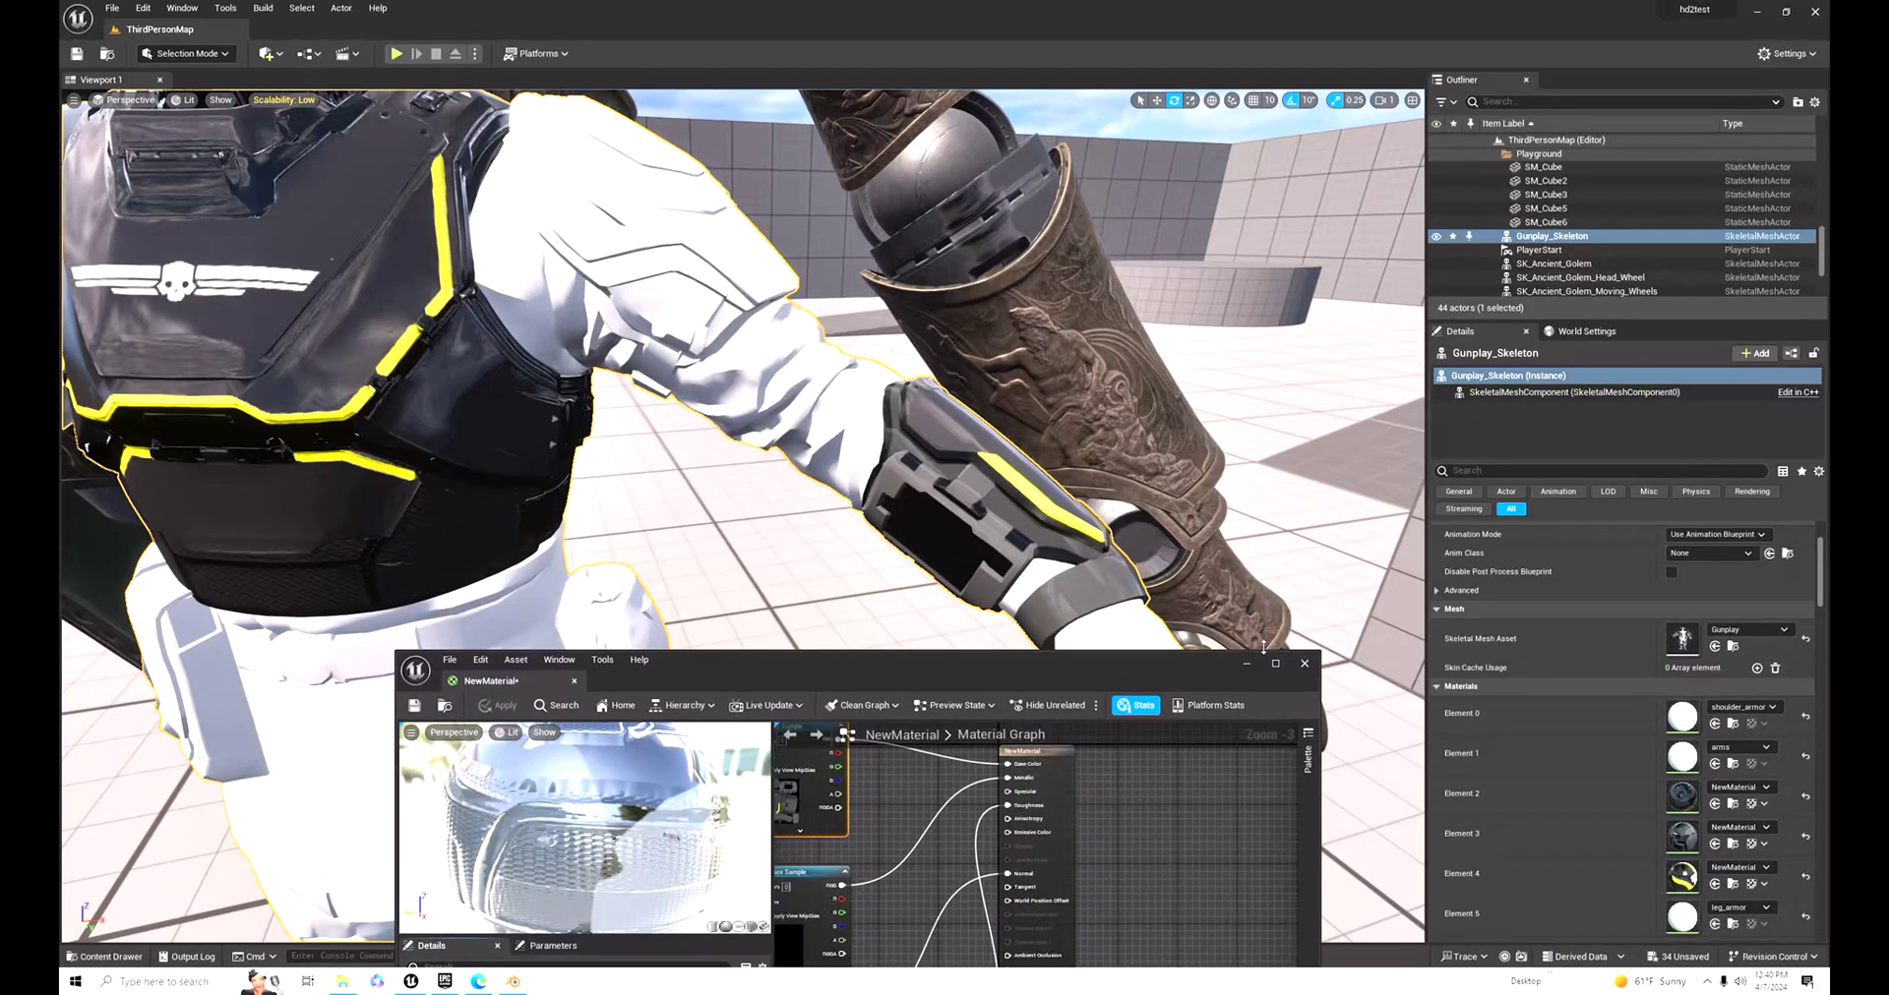
left_click_drag(706, 663, 777, 389)
scroll(737, 777, "down", 1)
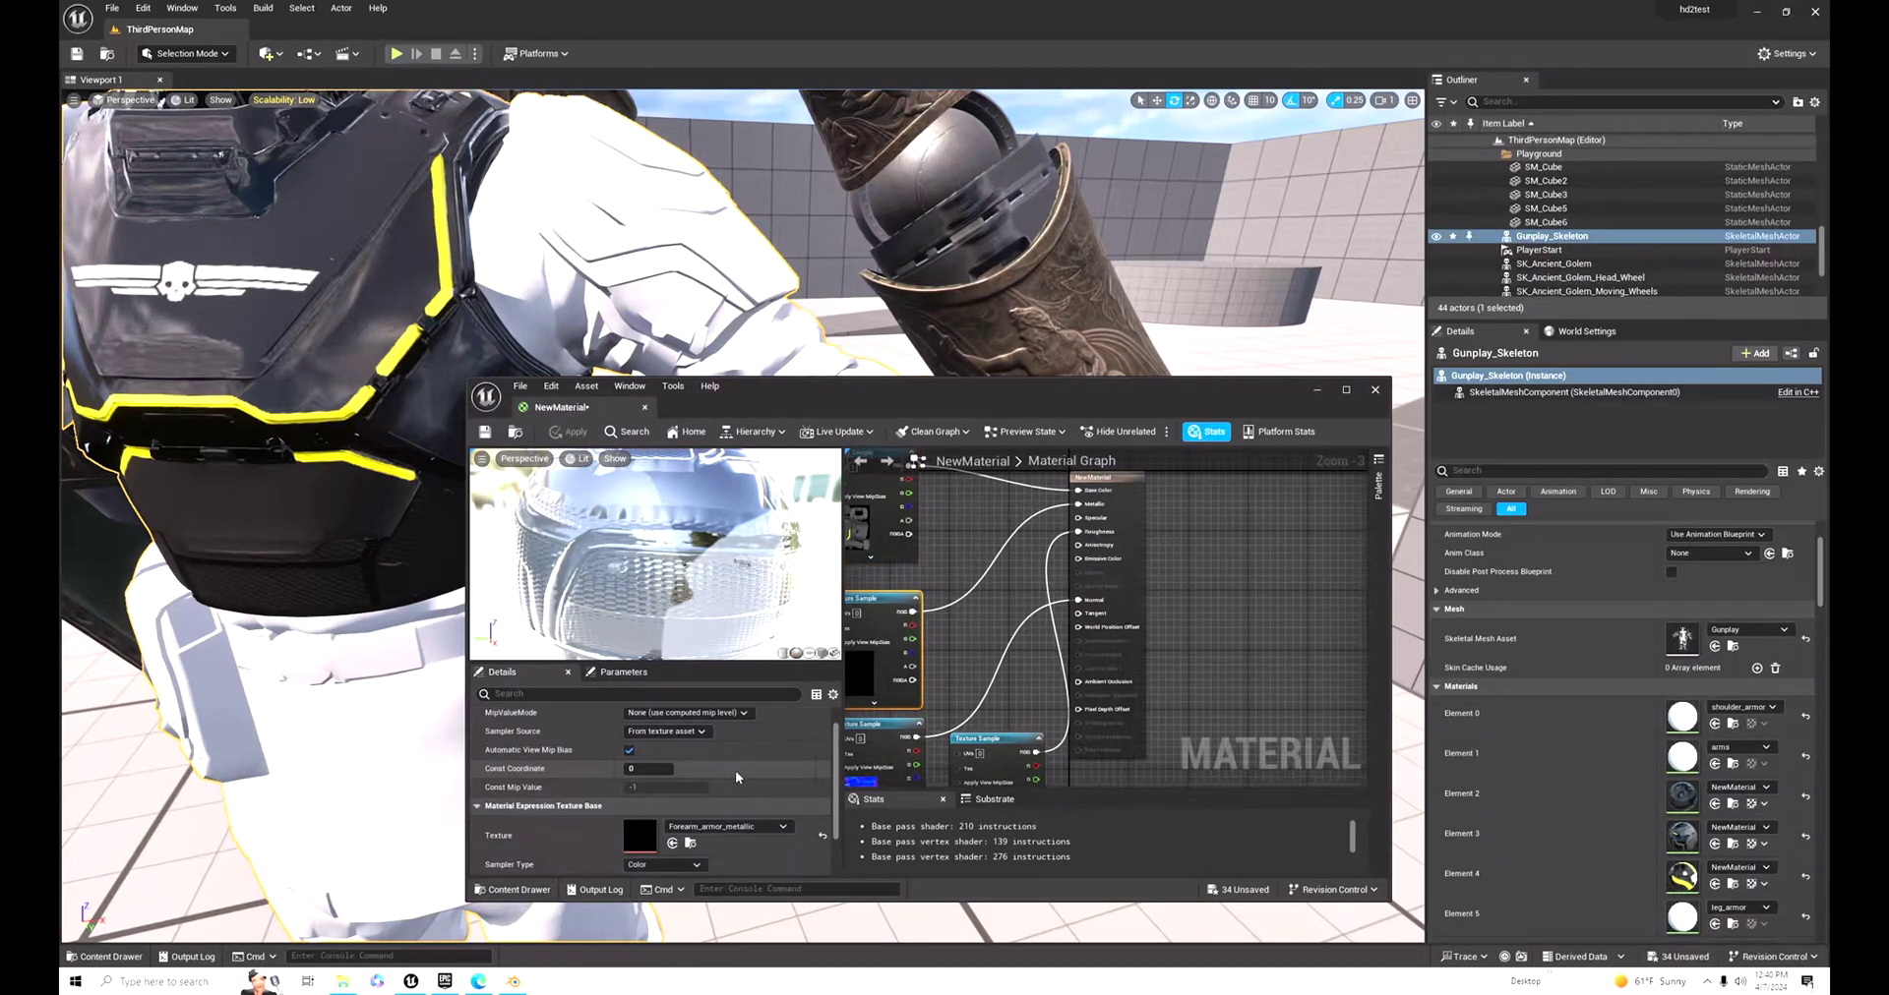
scroll(743, 779, "down", 1)
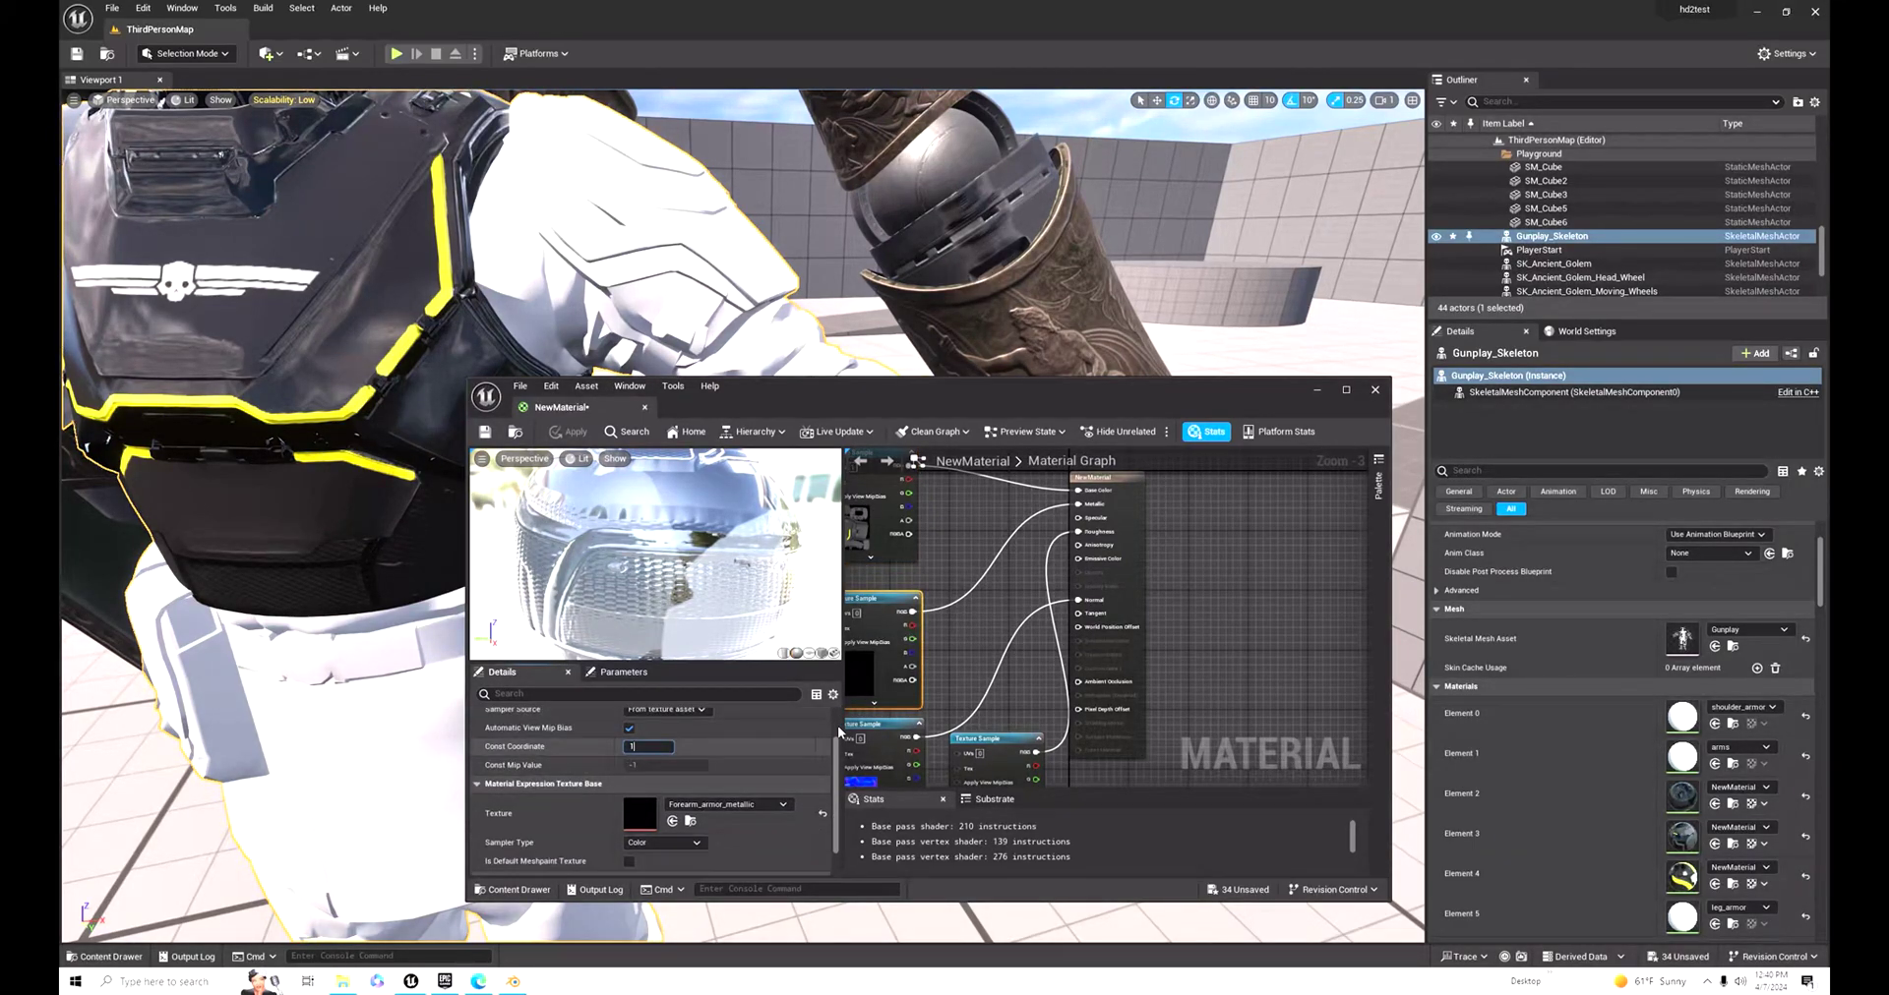
left_click(883, 747)
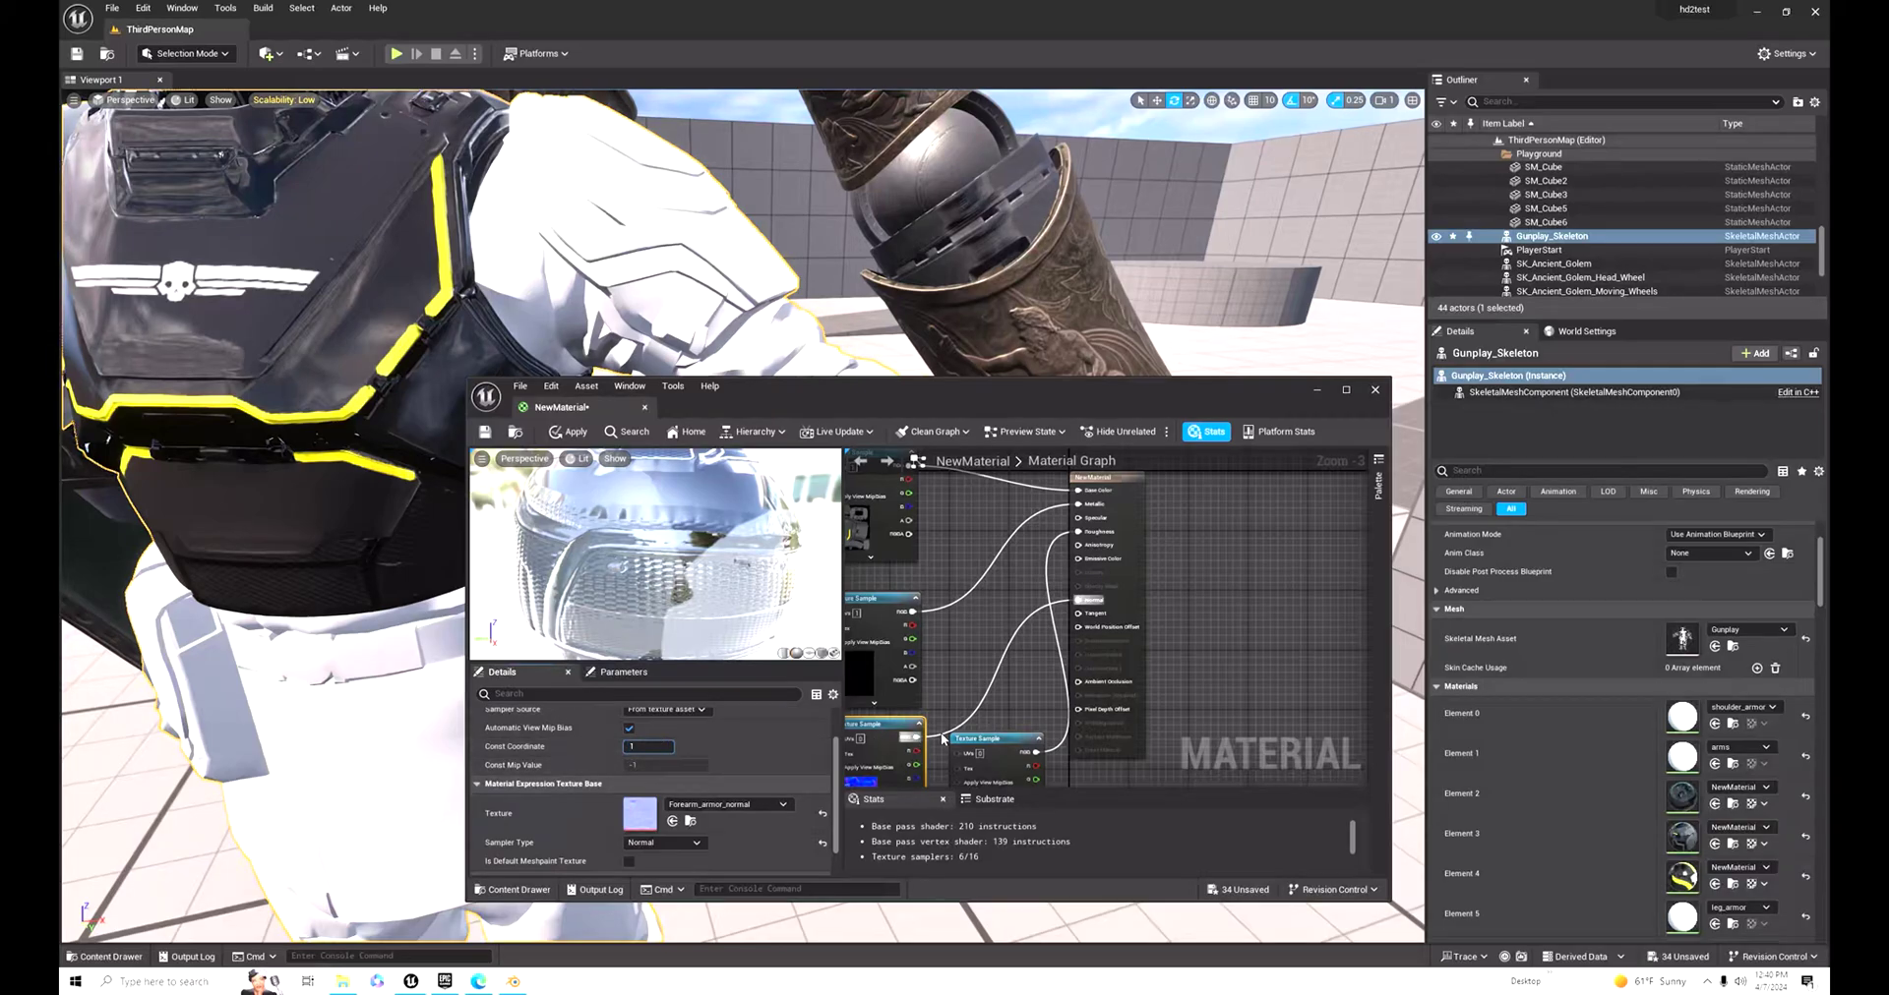
scroll(924, 757, "down", 2)
left_click(972, 757)
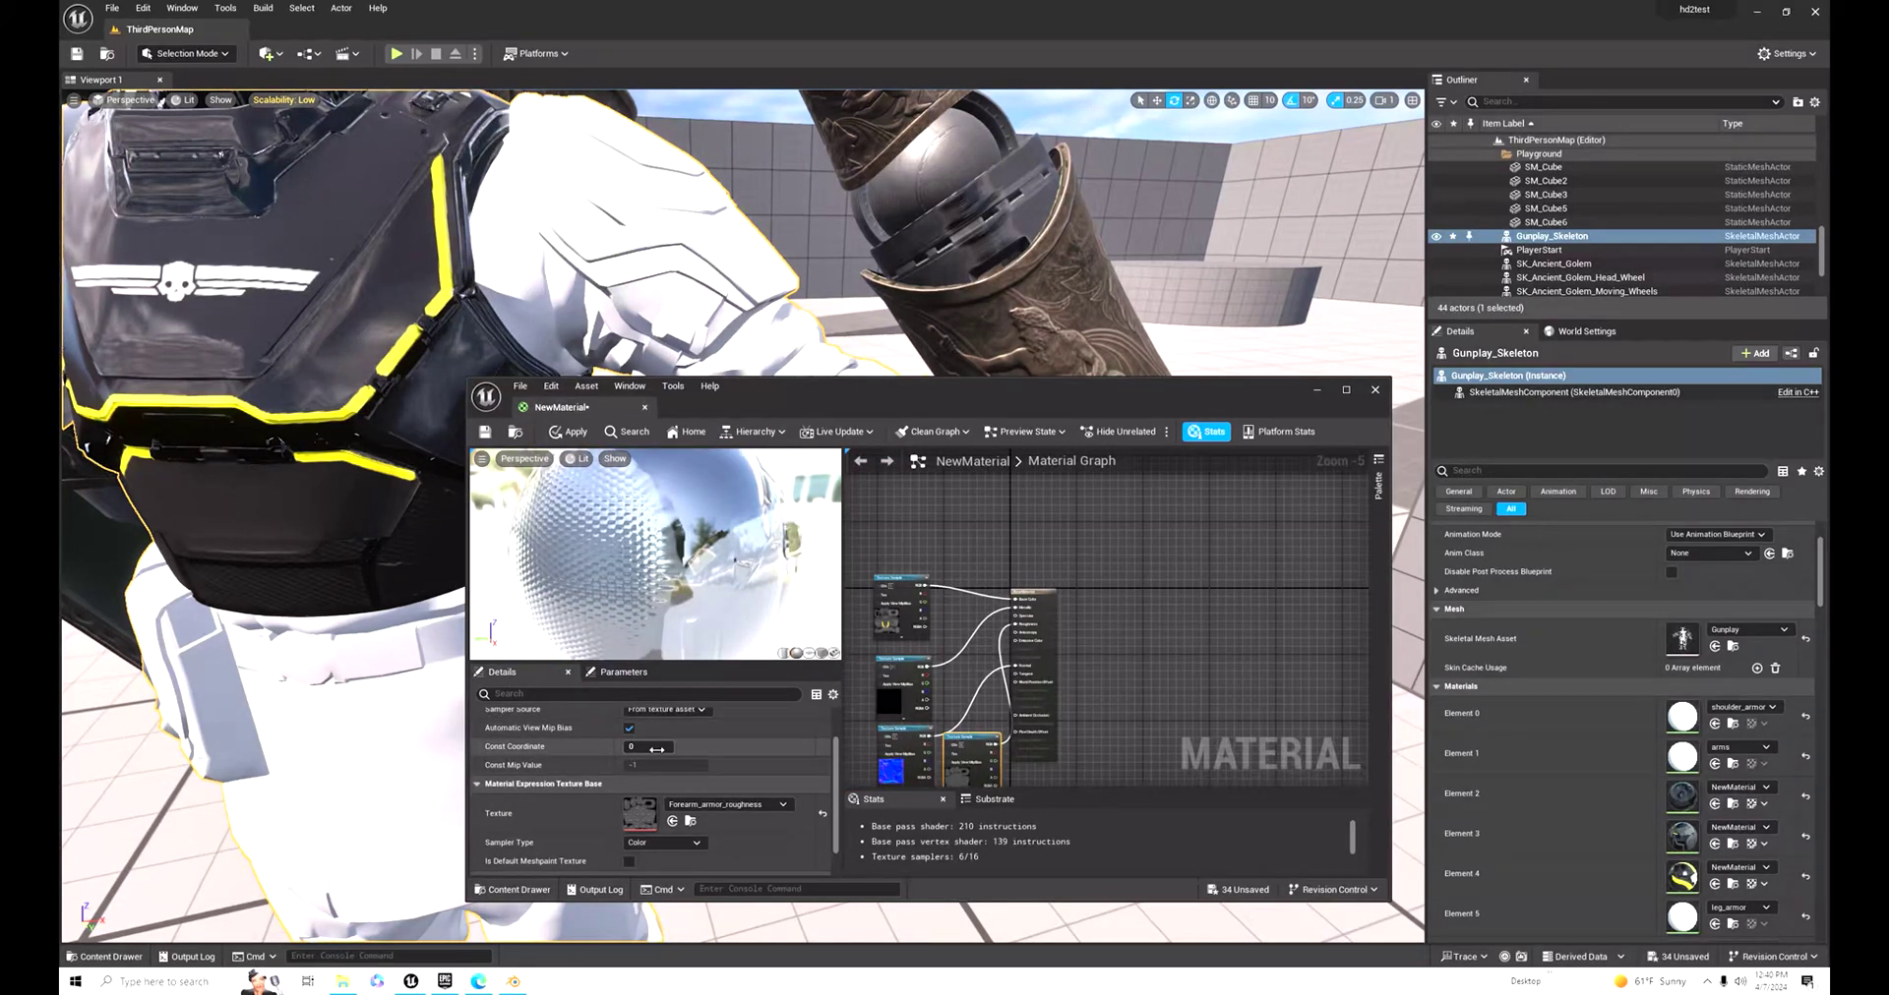
key("Return")
left_click(552, 433)
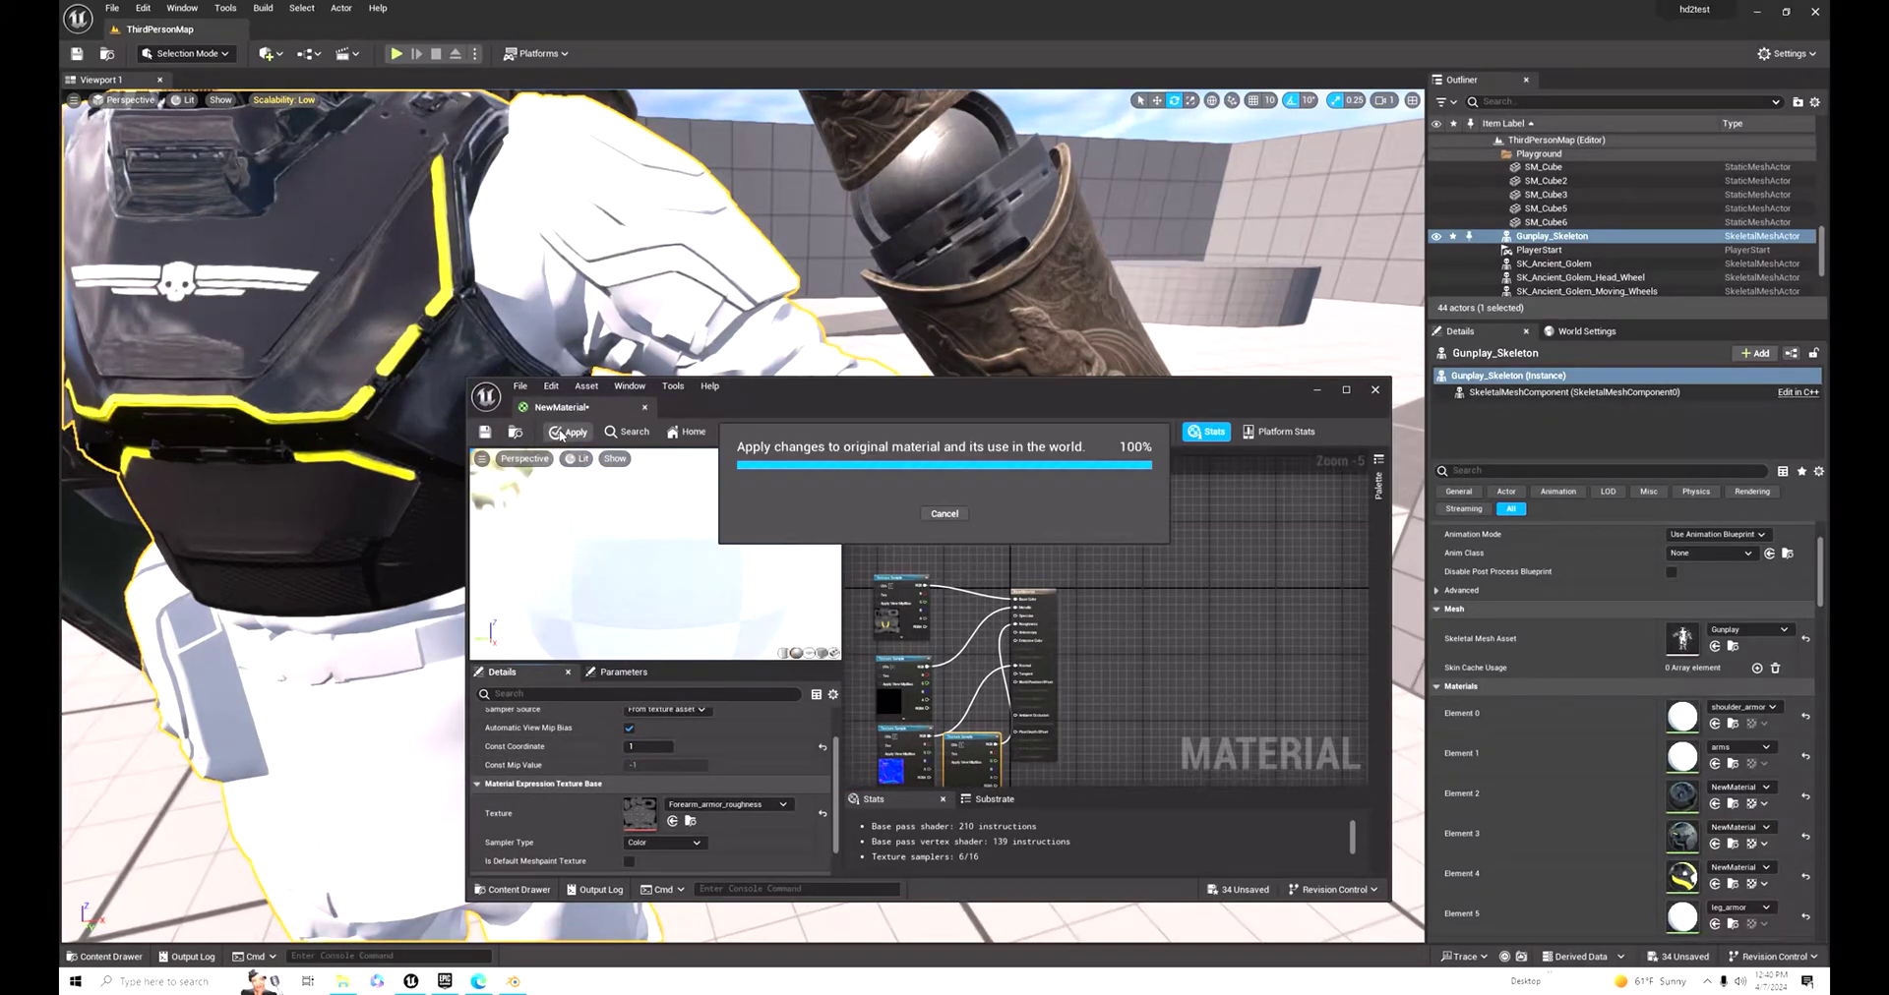
left_click(1375, 392)
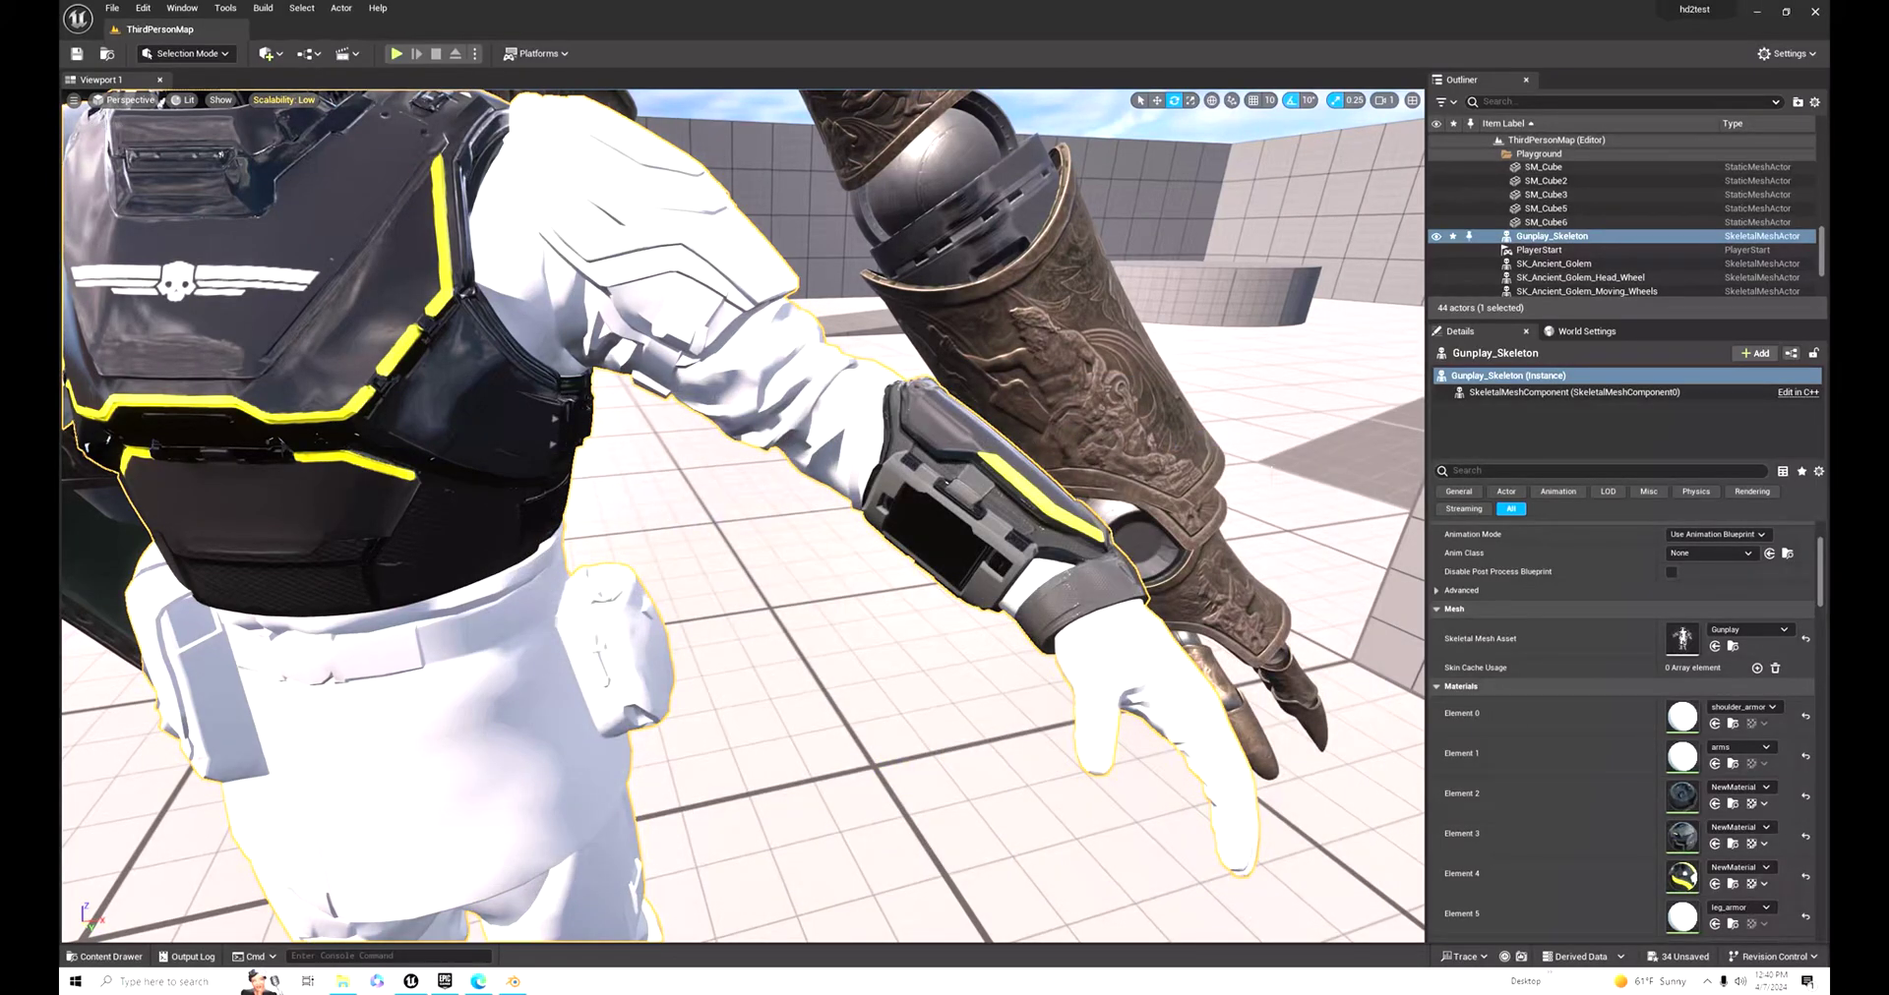
Step: Open the helldiver's pants folder and apply its material to the character's pants
right_click_drag(1053, 515, 1096, 433)
left_click(104, 956)
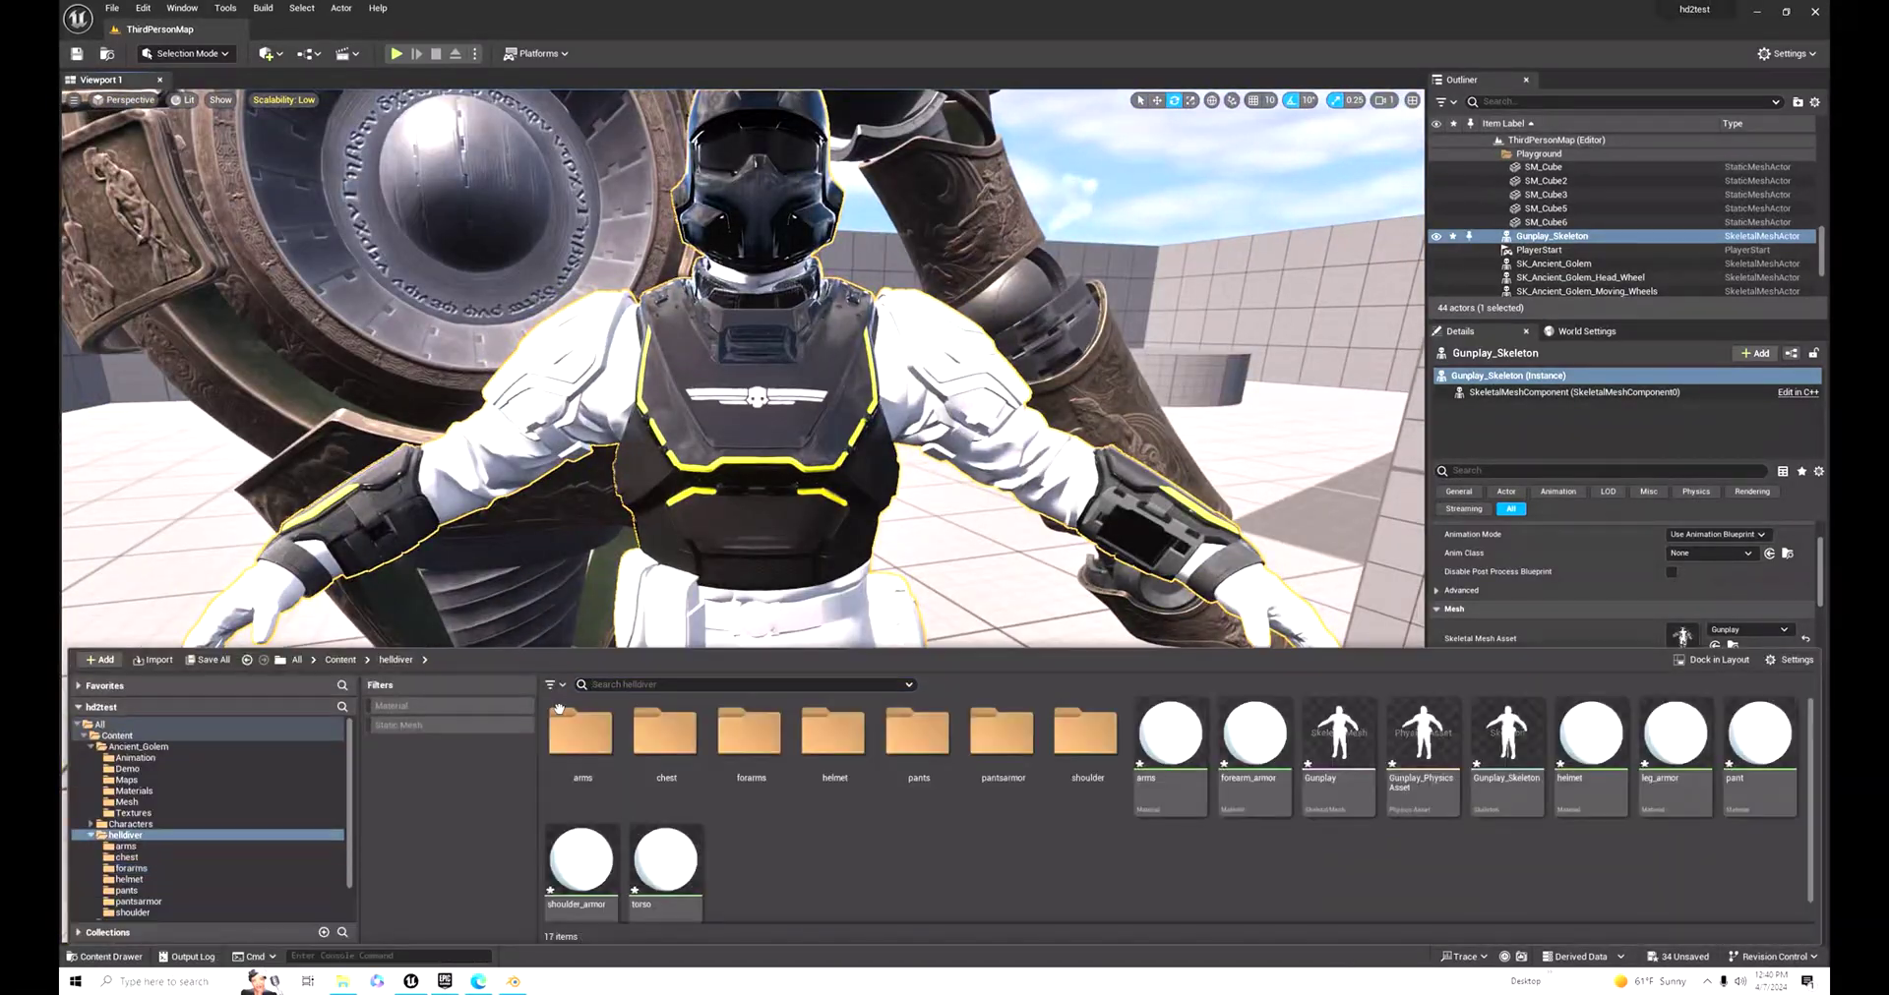
double_click(912, 740)
left_click_drag(581, 735, 590, 746)
left_click(1099, 739)
right_click_drag(1063, 472, 1062, 551)
left_click(104, 956)
left_click(1574, 590)
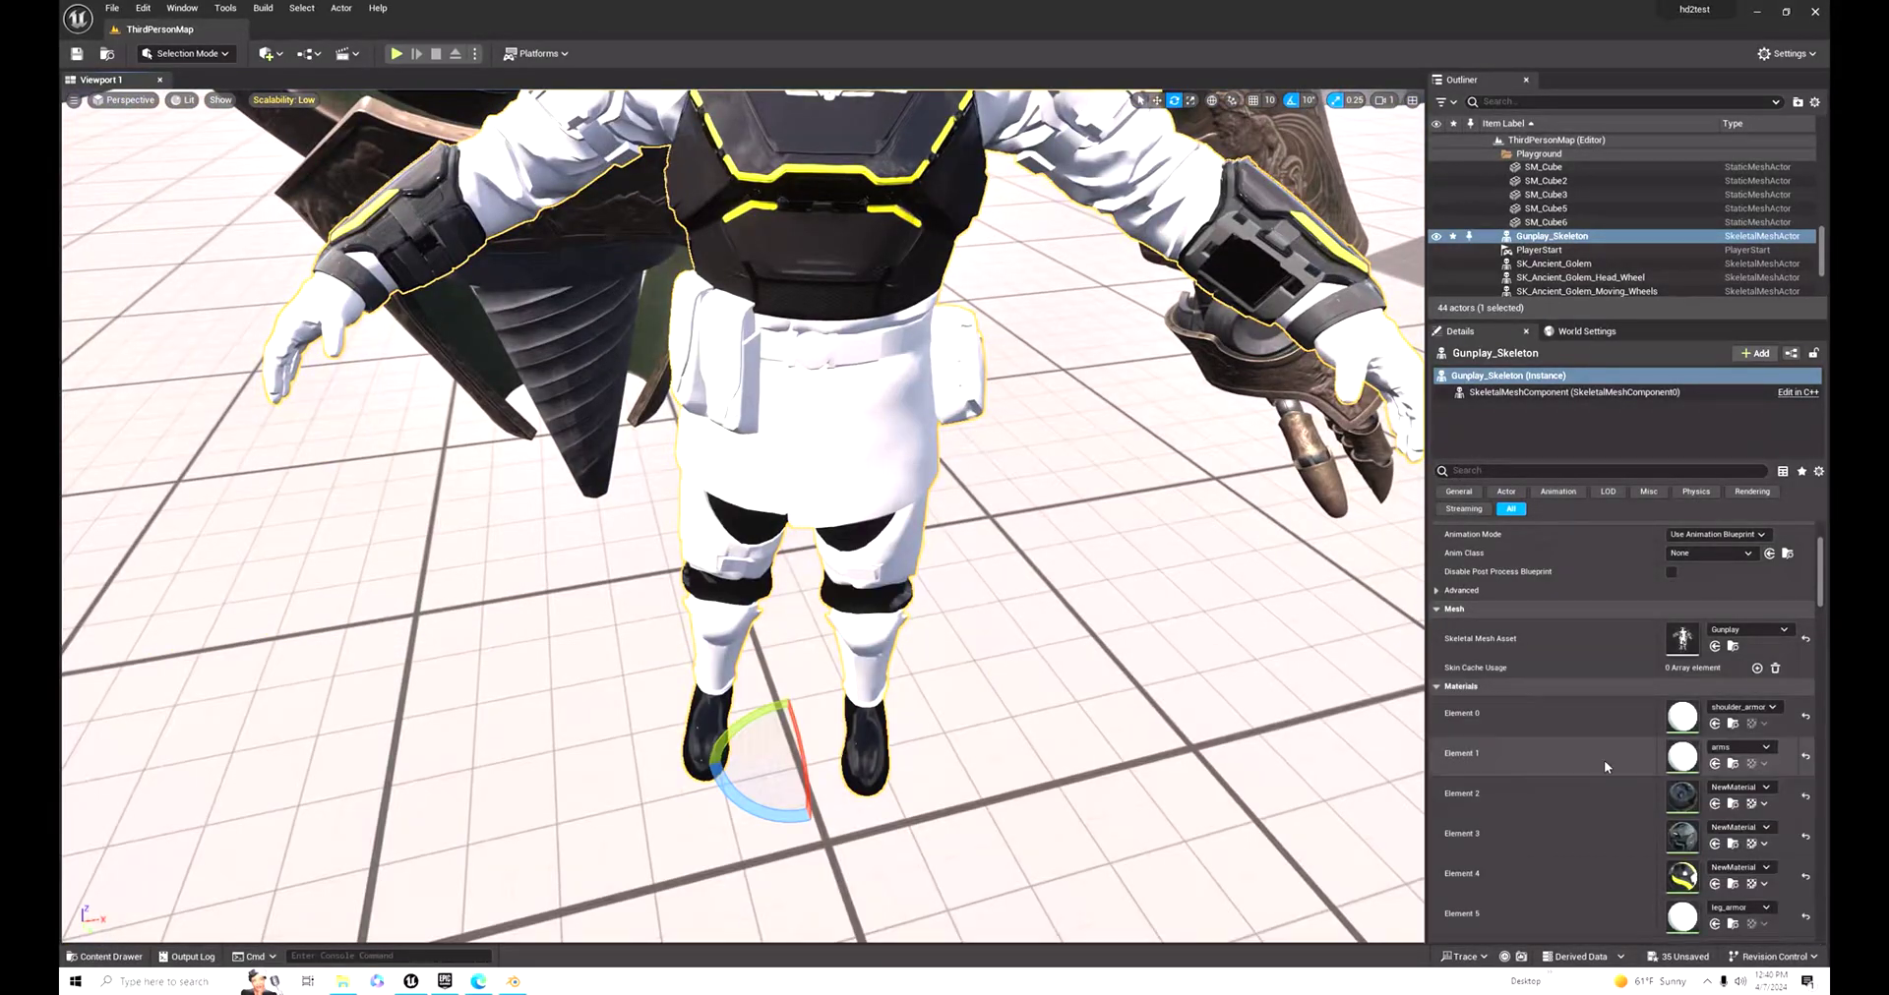
Step: Open the pants NewMaterial for editing, select the Pants_normal texture sample, then save and close the material
left_click(104, 956)
left_click(588, 736)
double_click(589, 735)
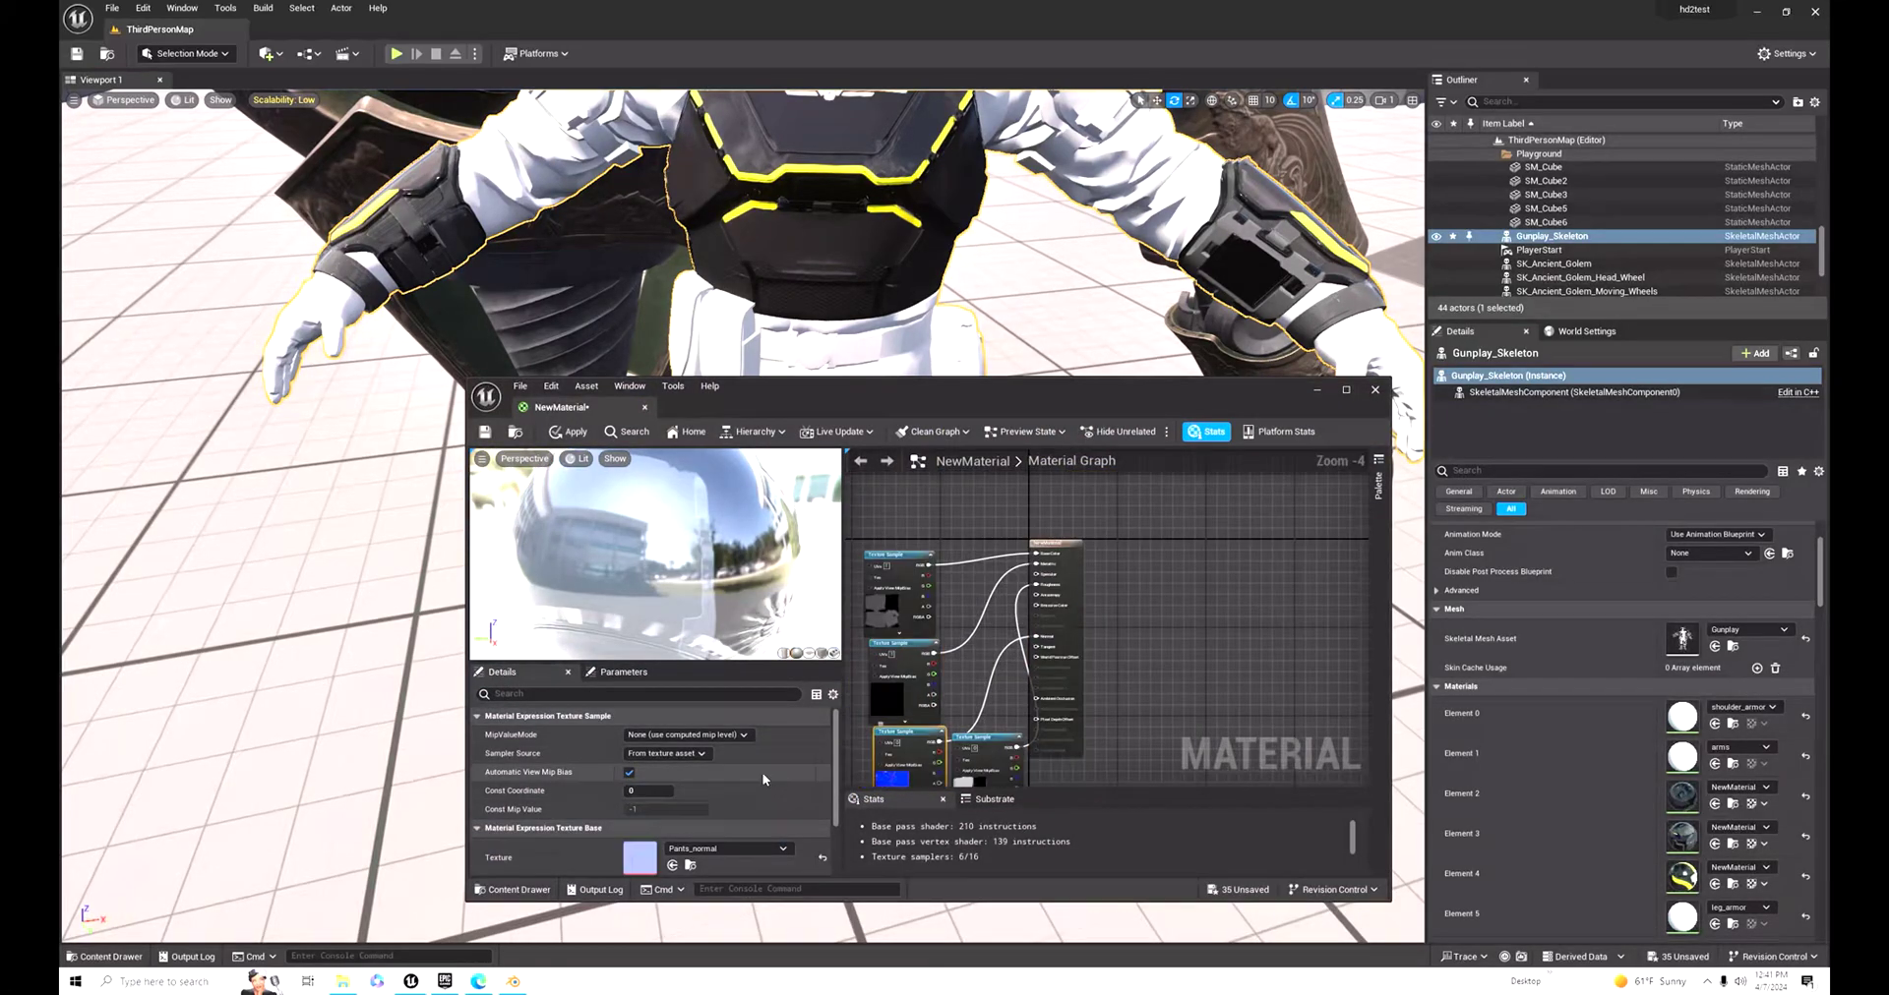
left_click(485, 432)
left_click(1376, 390)
Step: Open the leg armor's NewMaterial and set Const Coordinate to 1 on its color and metallic texture samples
left_click(104, 956)
left_click(340, 660)
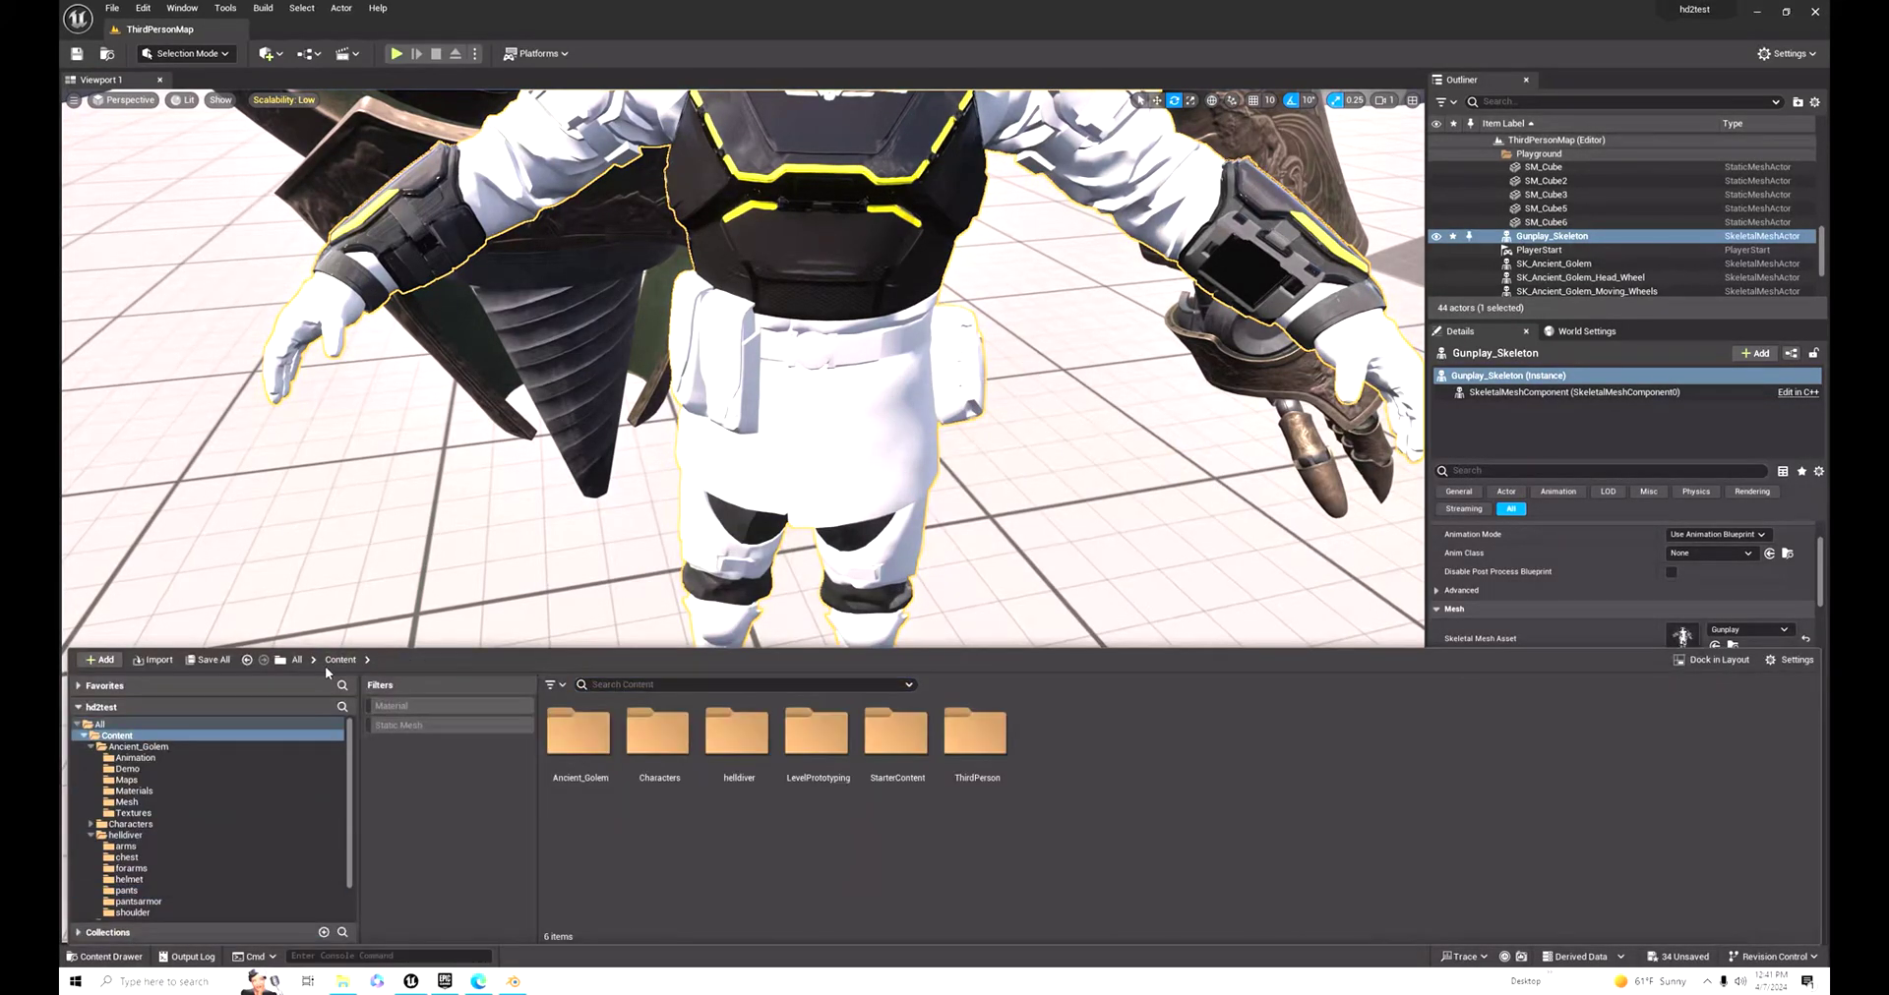
double_click(750, 738)
double_click(914, 755)
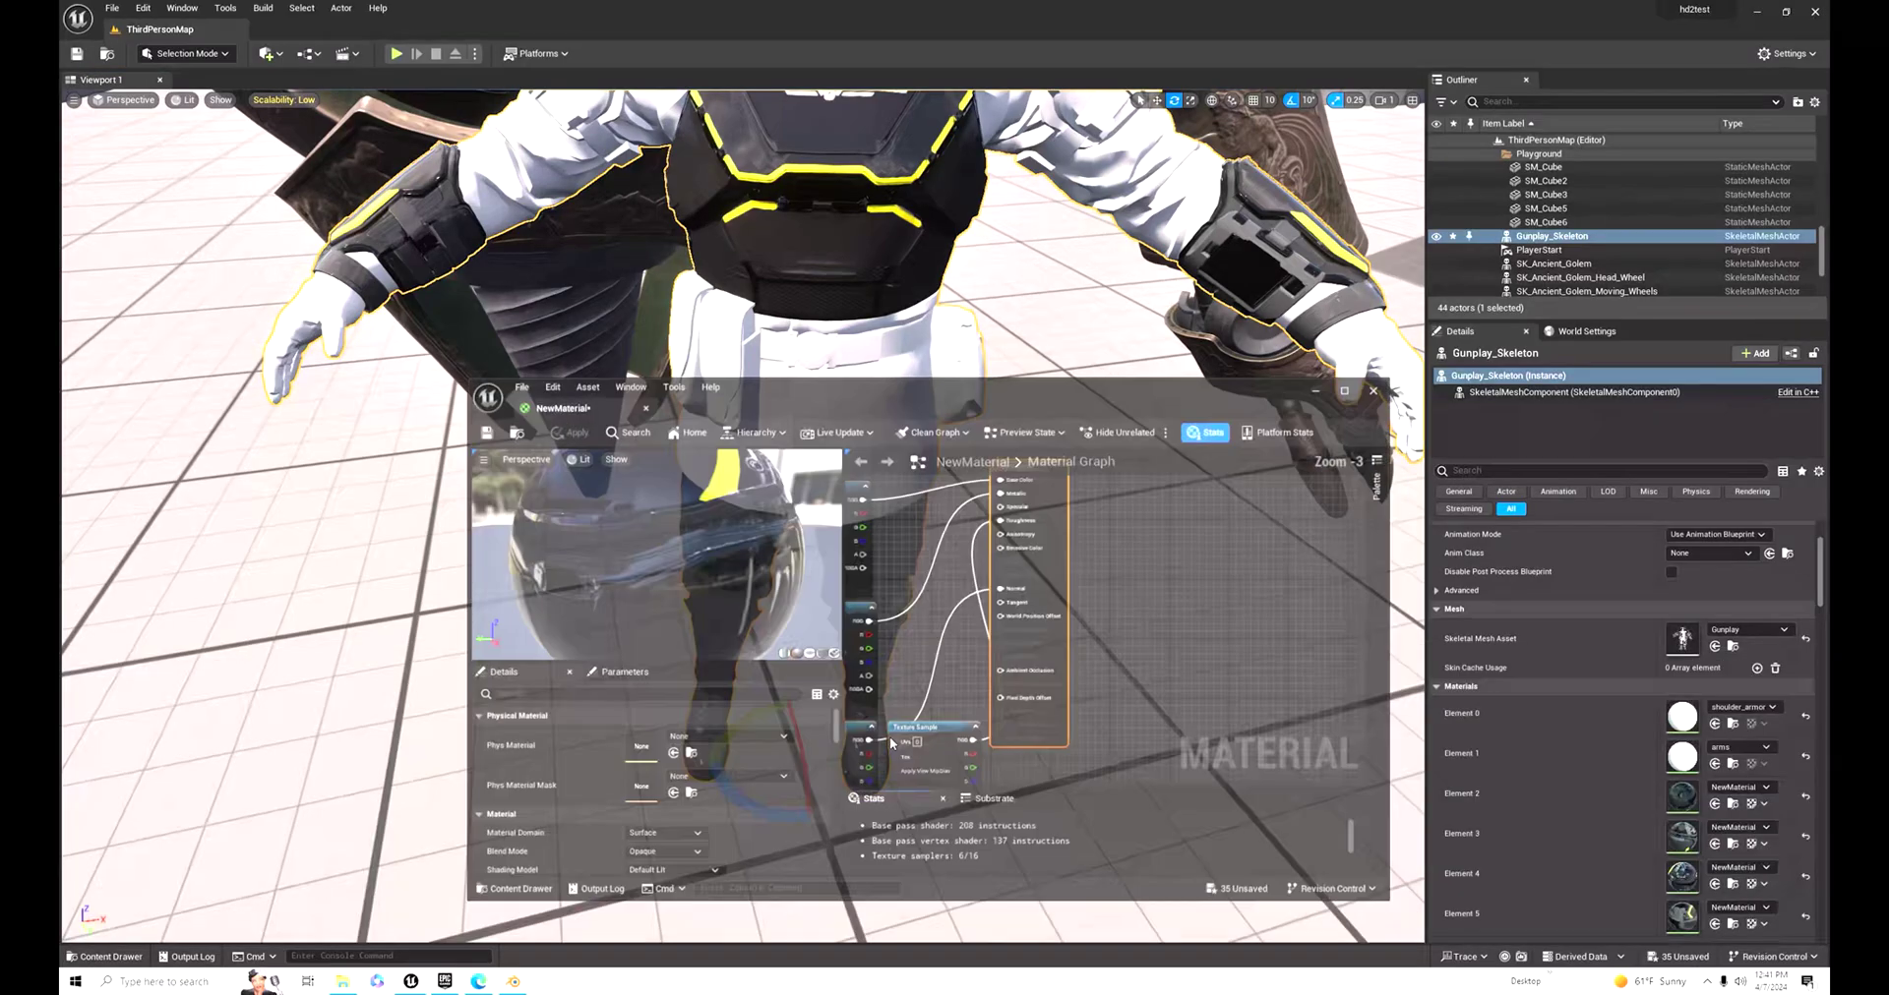
type("1")
left_click(903, 621)
left_click(651, 791)
type("1")
Step: Set Const Coordinate to 1 on the leg armor's normal and roughness samples, then save and close the material
left_click(905, 742)
left_click(1009, 744)
left_click(485, 432)
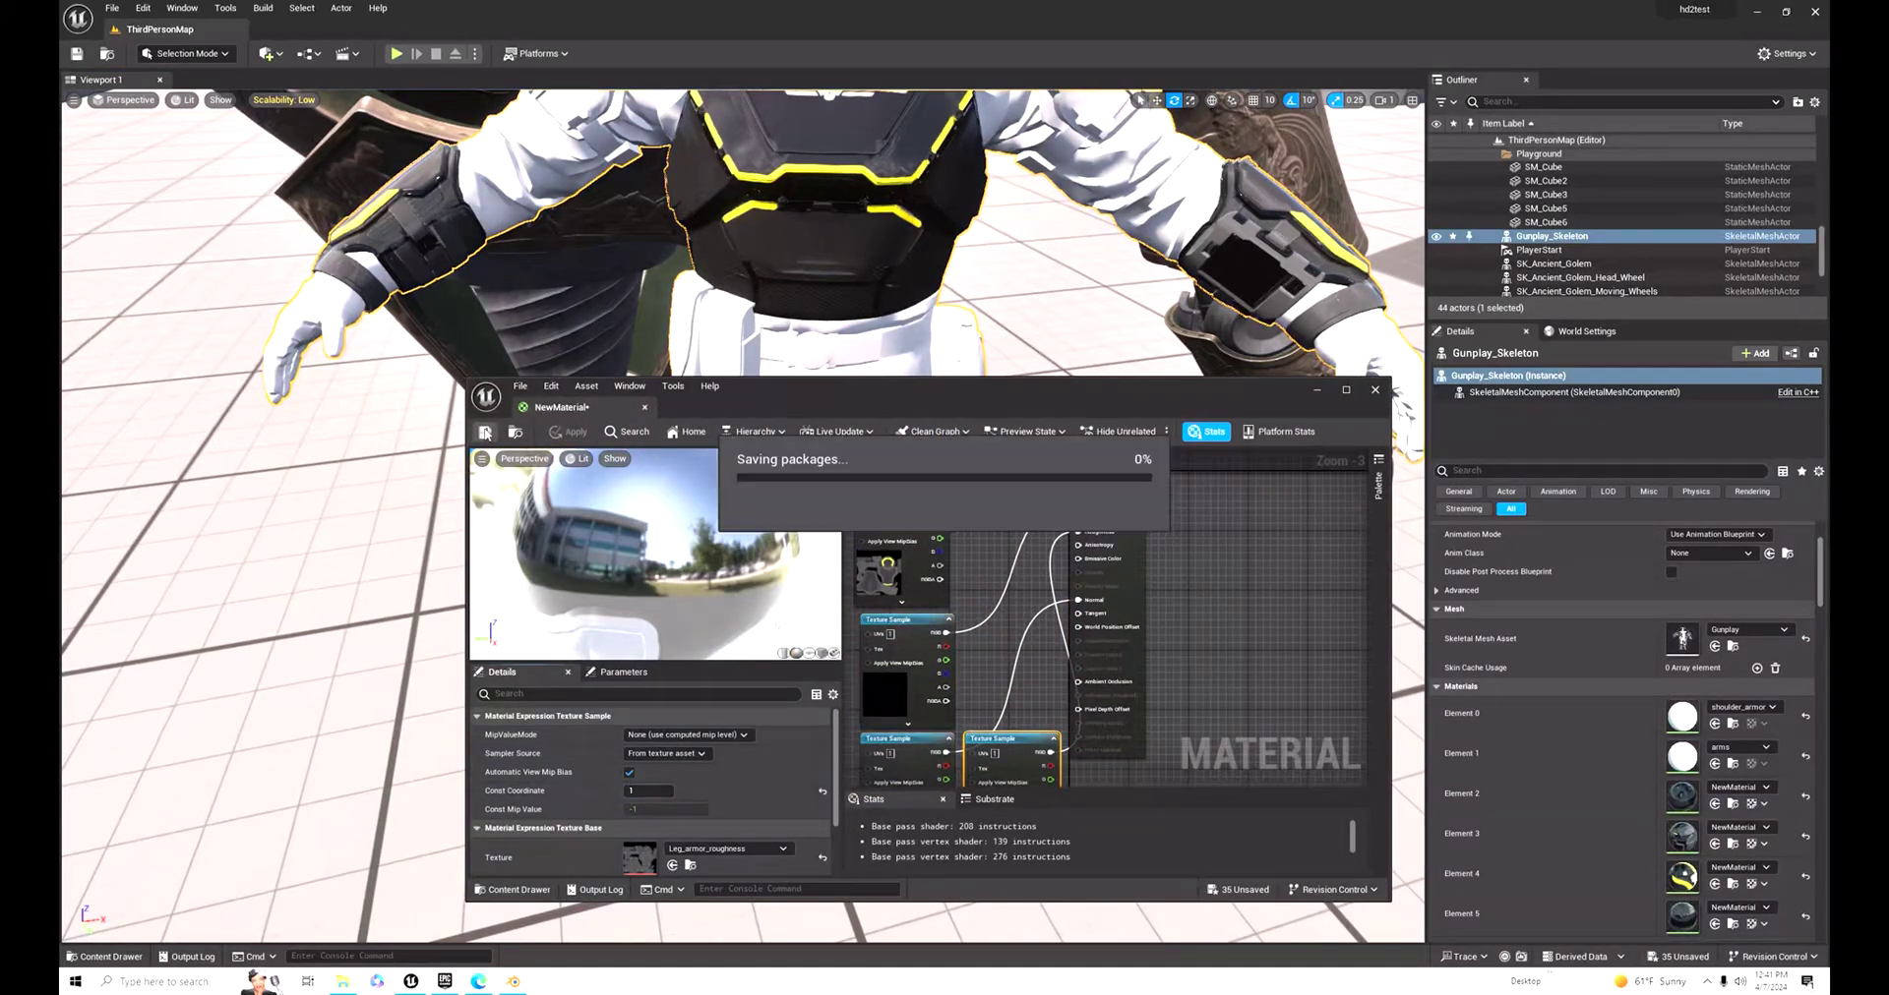
left_click(906, 743)
left_click(1374, 390)
Step: Import the Shoulder_armor color, metallic, normal and roughness textures into the helldiver's shoulder folder
right_click_drag(984, 443, 945, 492)
left_click(110, 957)
left_click(396, 661)
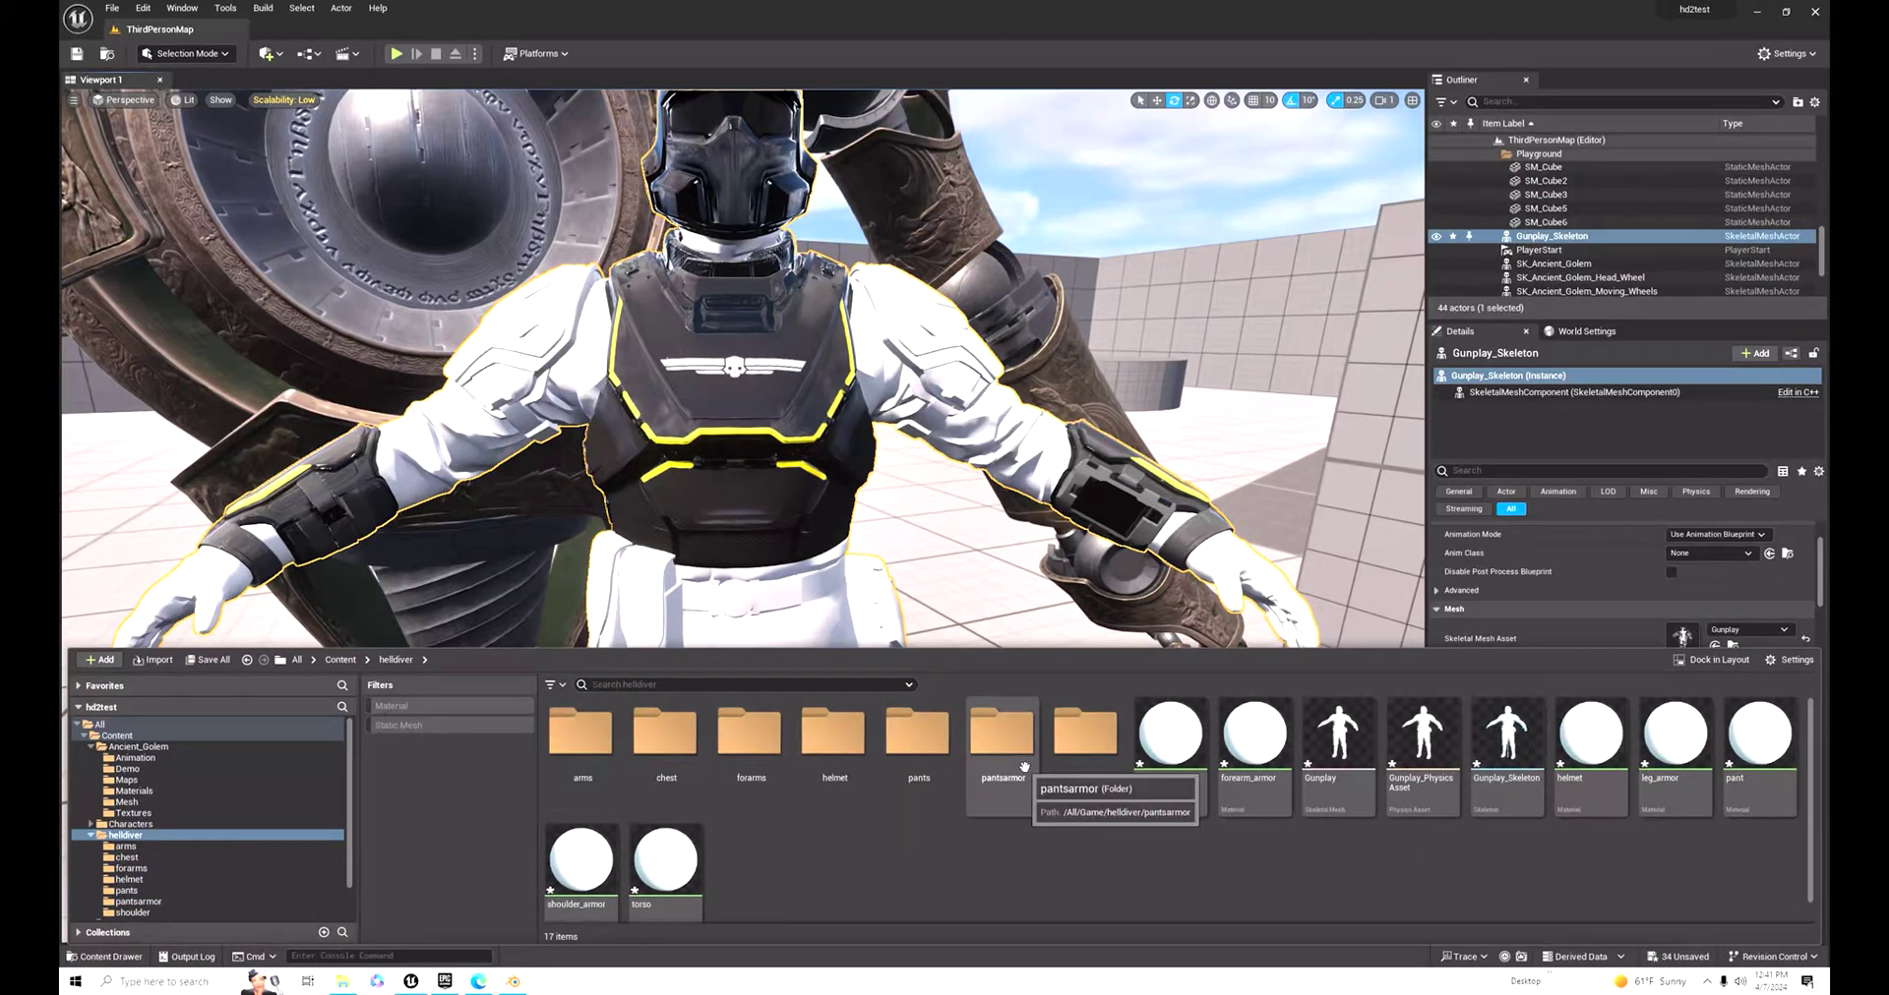
double_click(1088, 759)
left_click(404, 664)
double_click(1050, 763)
left_click(154, 660)
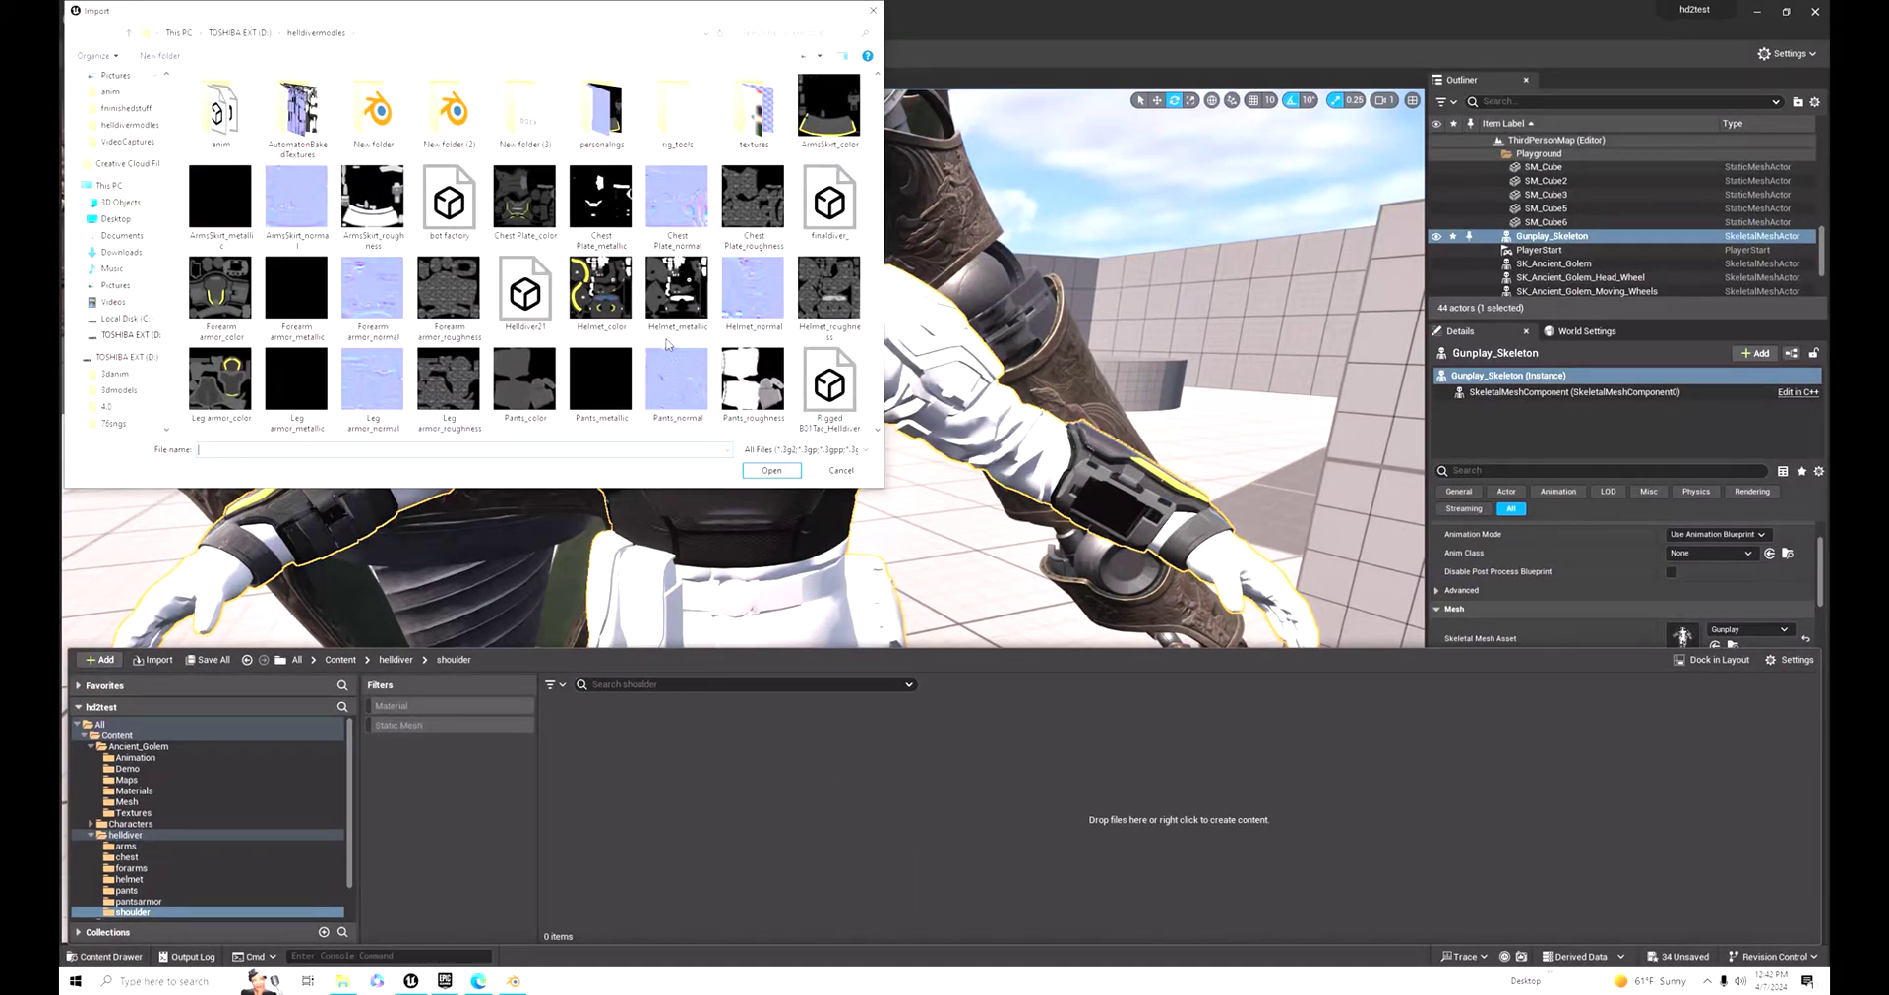
scroll(607, 344, "down", 3)
left_click(771, 470)
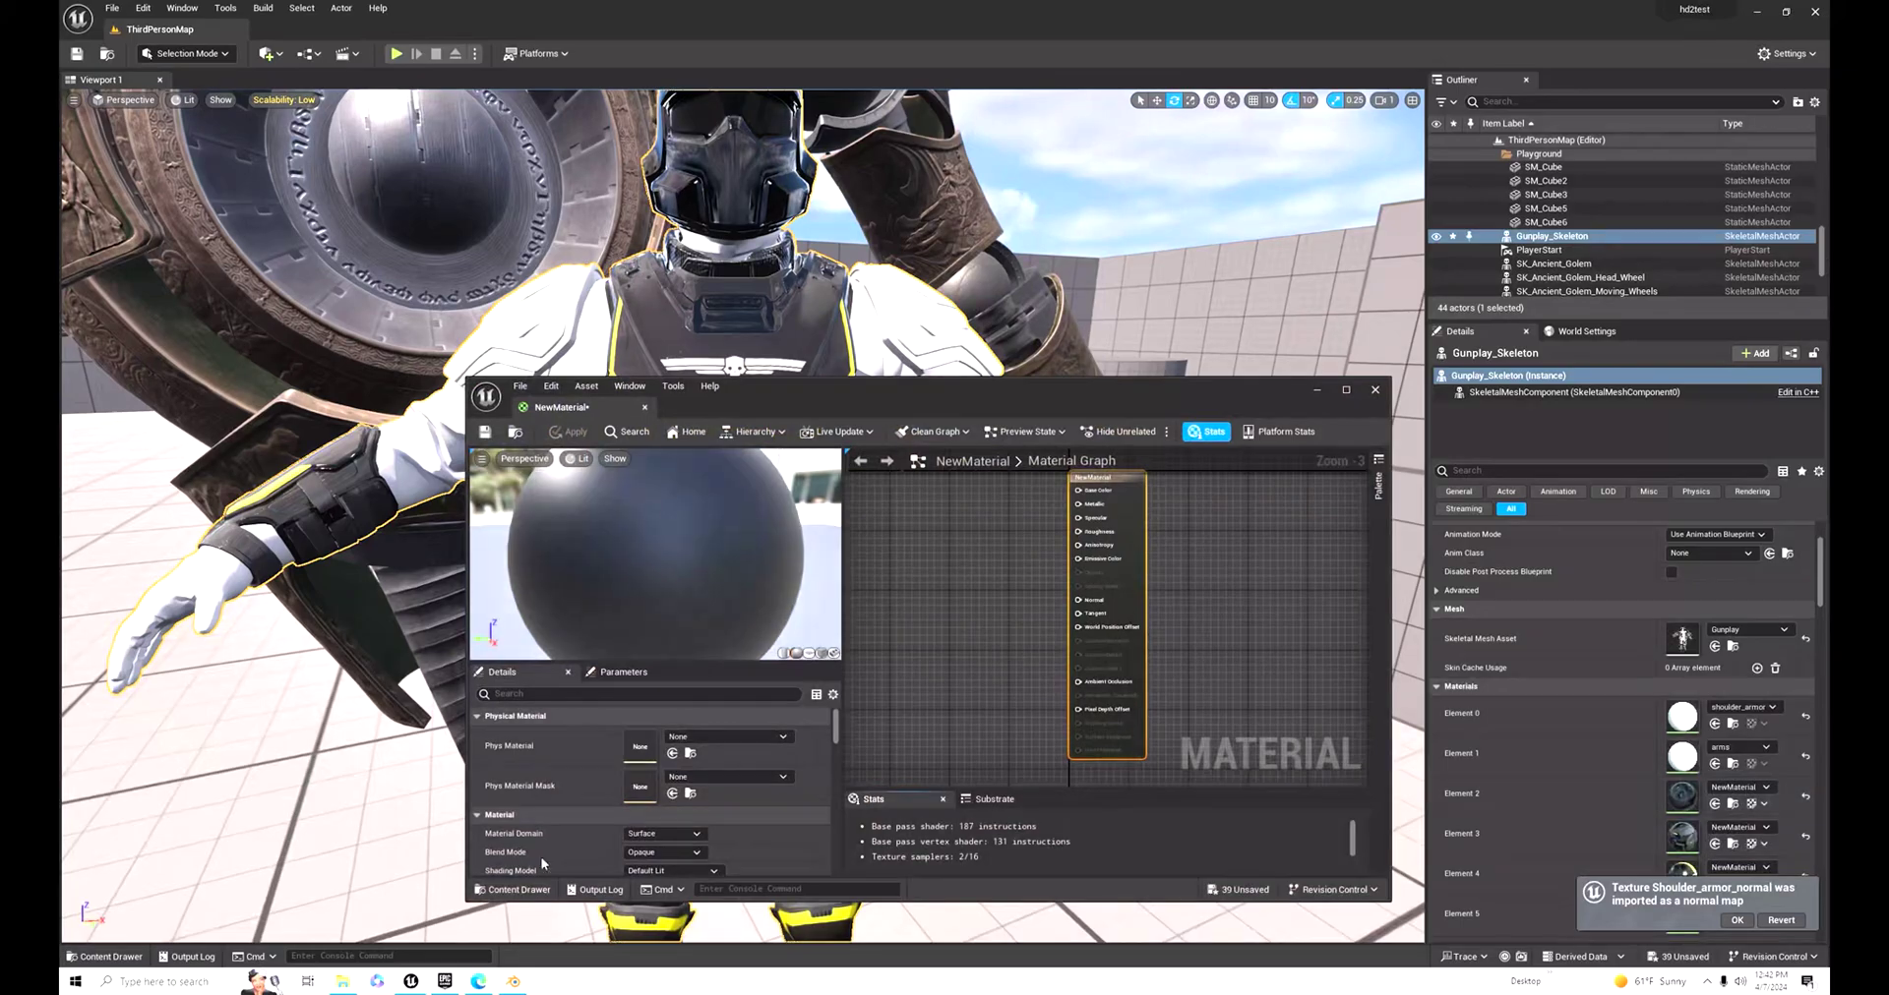
Step: Add the shoulder armor color and metallic textures to the shoulder NewMaterial, connecting them to Base Color and Metallic
key("ctrl+space")
left_click_drag(923, 792, 1013, 495)
left_click(993, 610)
left_click_drag(962, 650, 1078, 504)
left_click_drag(945, 513, 1078, 490)
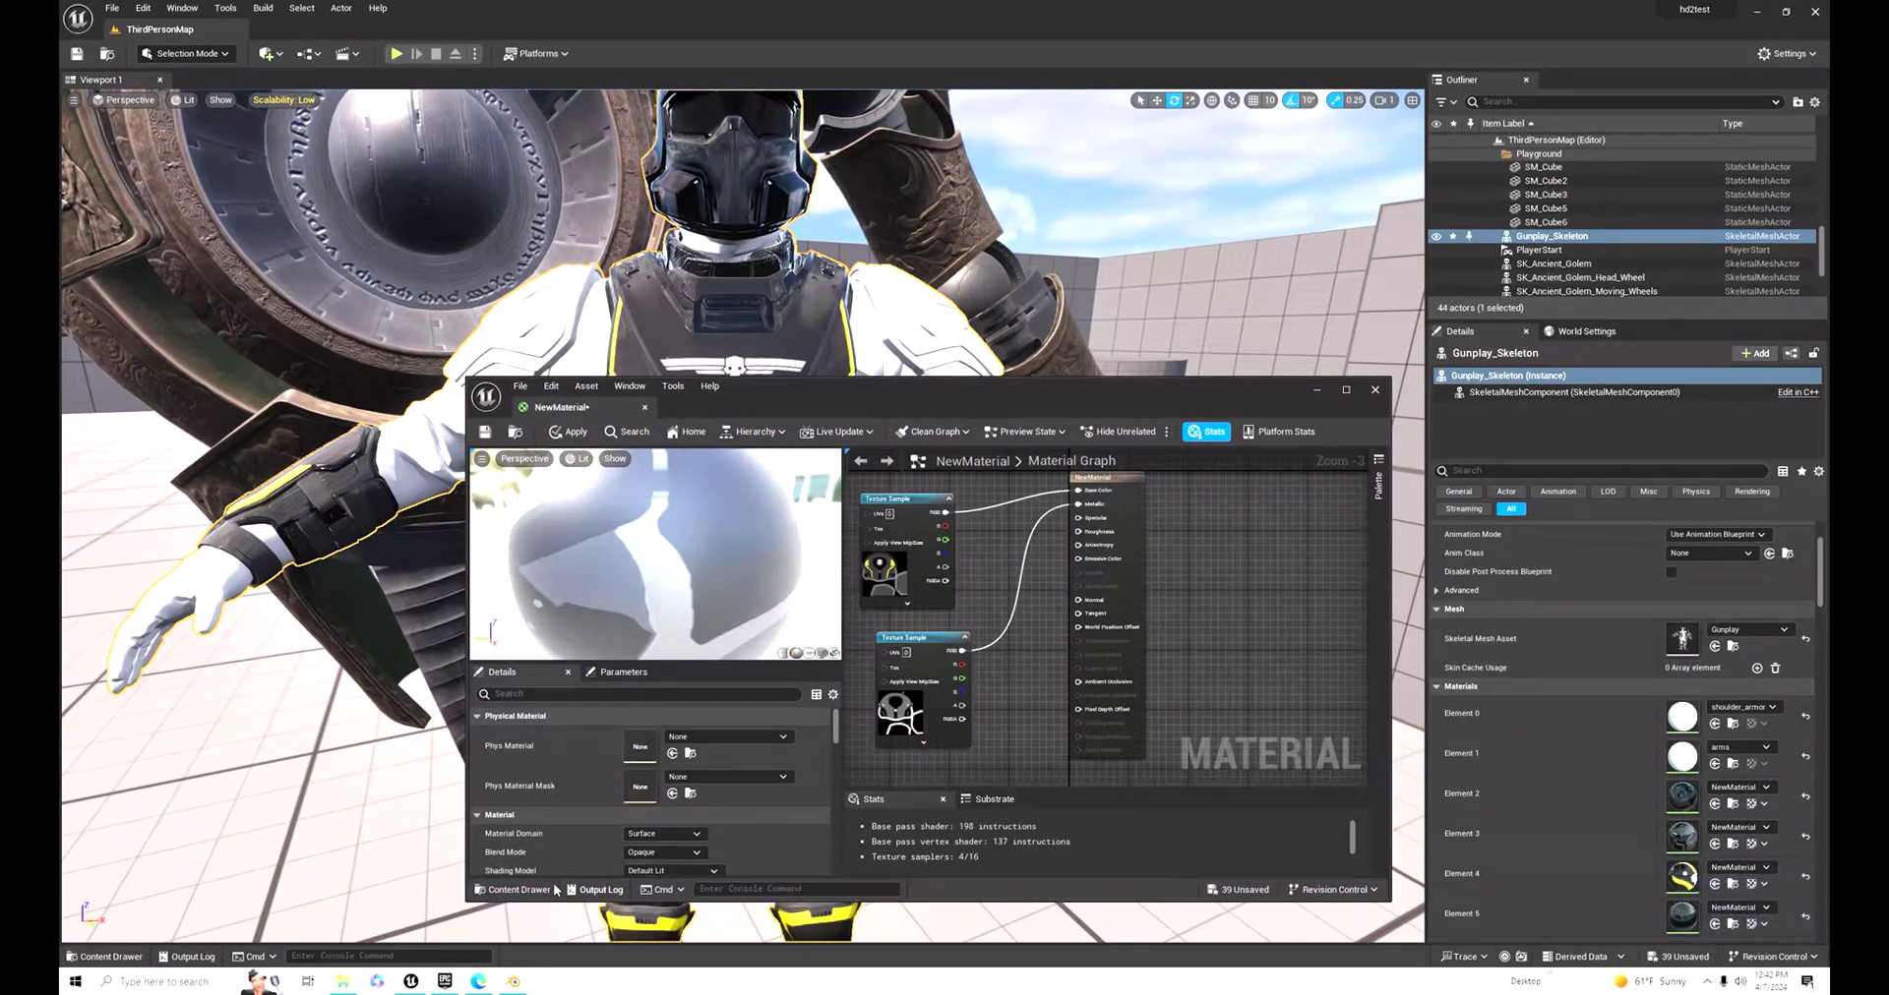
Step: Add Shoulder_armor_normal to the graph, stack the texture samples neatly, and connect it to Normal
key("ctrl+space")
left_click_drag(923, 791, 1011, 644)
left_click_drag(1006, 765, 880, 751)
left_click_drag(916, 637, 900, 604)
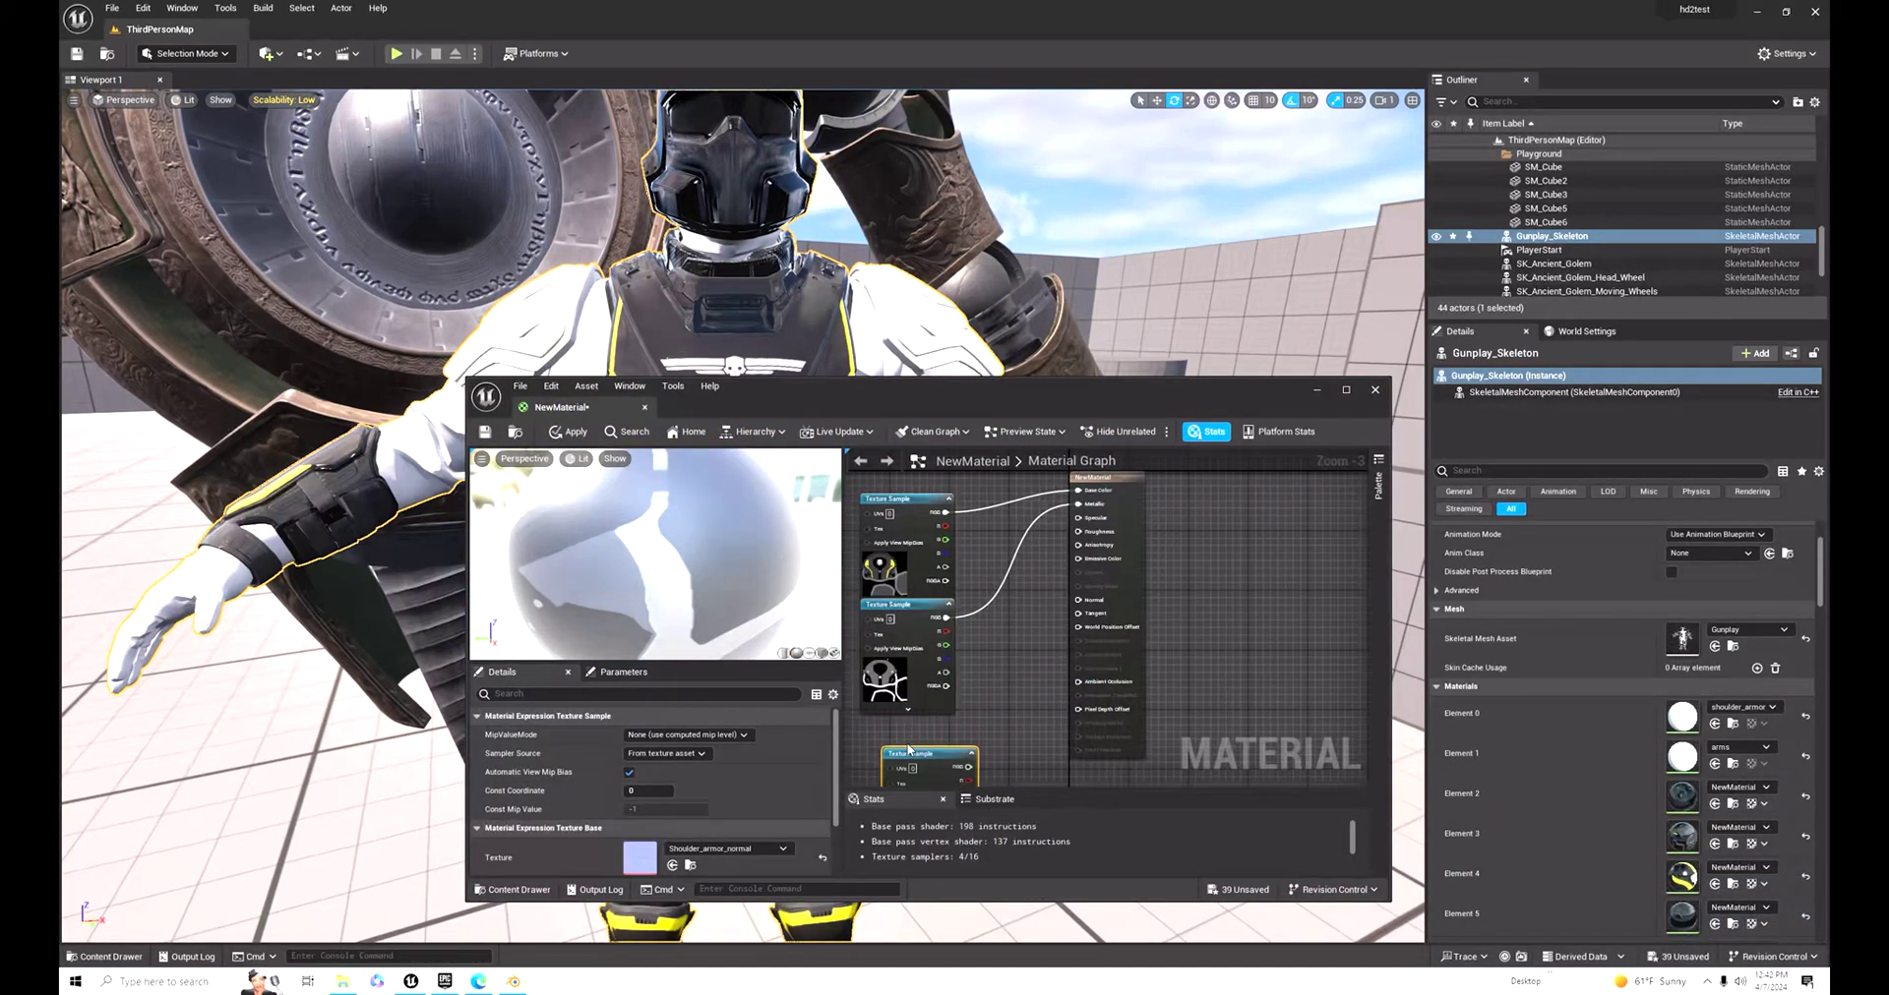
left_click_drag(923, 758, 903, 710)
left_click_drag(945, 723, 1078, 599)
Step: Add Shoulder_armor_roughness, connect it to Roughness, apply the changes, and close the shoulder material
key("ctrl+space")
left_click_drag(1082, 792, 1003, 755)
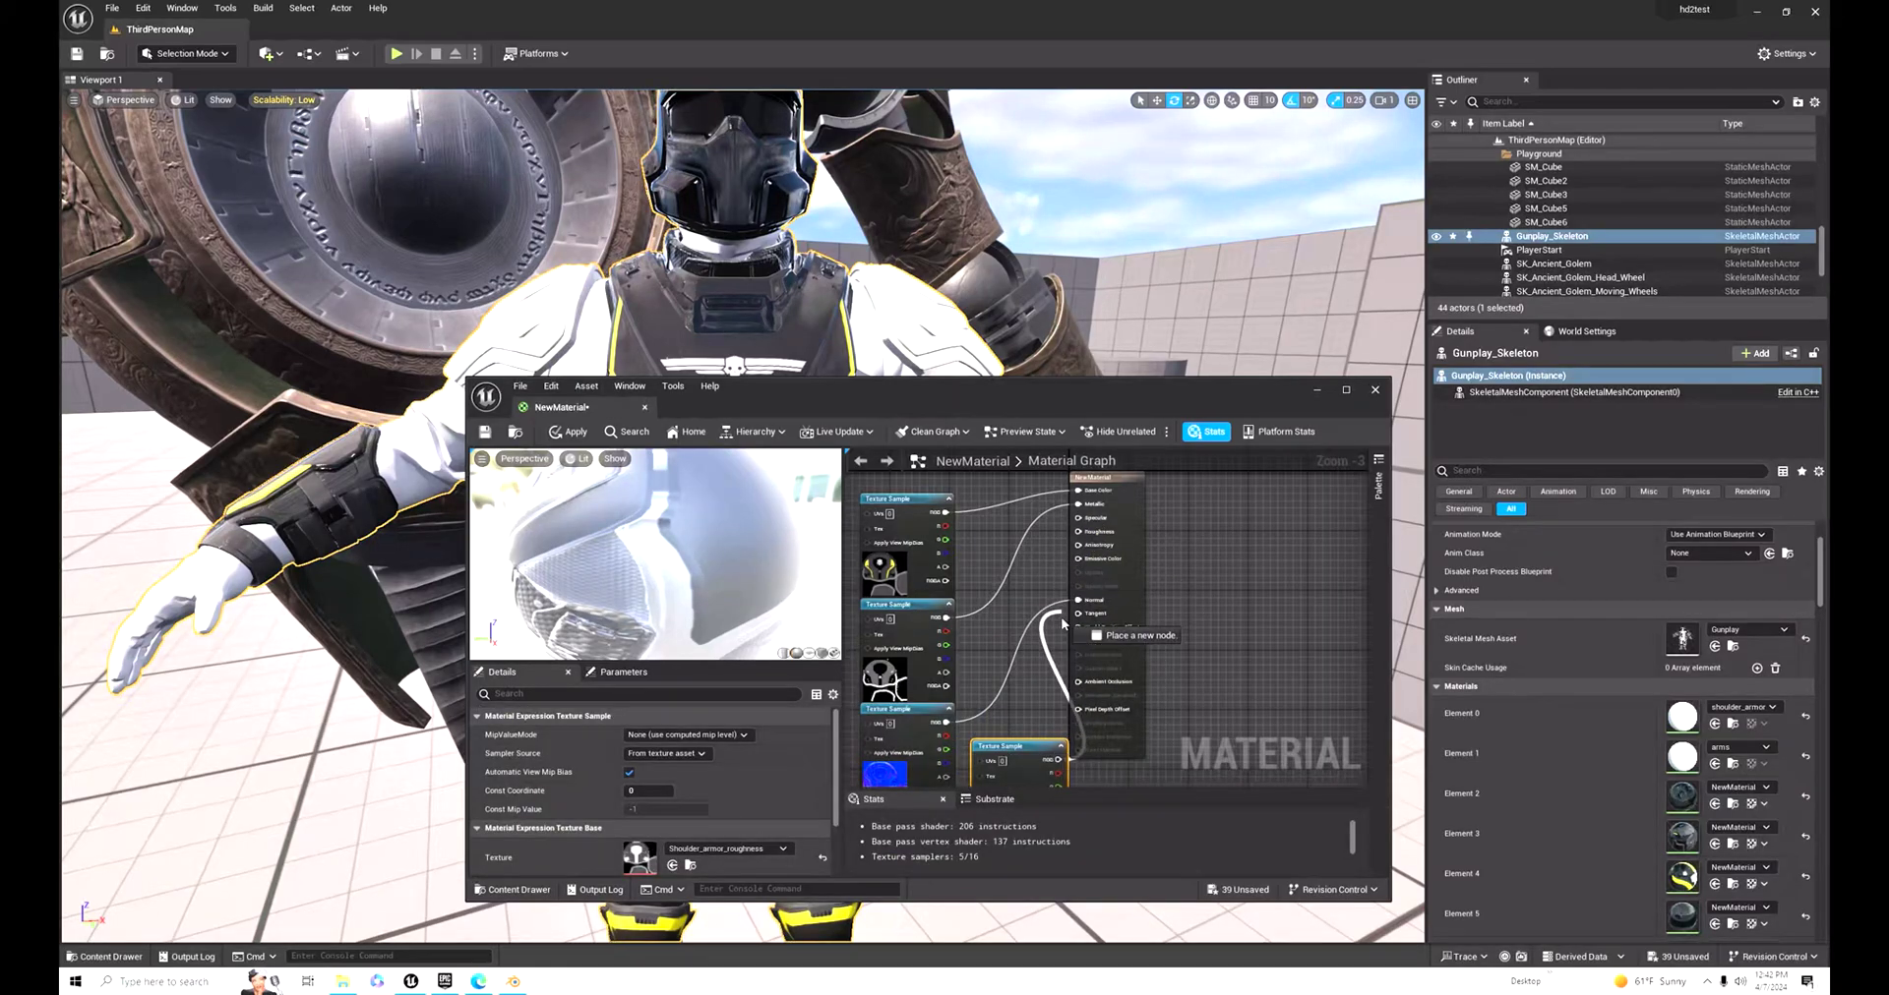
left_click_drag(1061, 623, 1079, 531)
left_click(568, 432)
left_click(1375, 391)
Step: Apply the shoulder folder's NewMaterial to the character's shoulder armor
key("ctrl+space")
left_click_drag(579, 737, 935, 329)
right_click_drag(934, 330, 1042, 388)
Step: Import the ArmsSkirt color, metallic, normal and roughness textures into the helldiver's arms folder
key("ctrl+space")
left_click(341, 660)
double_click(743, 742)
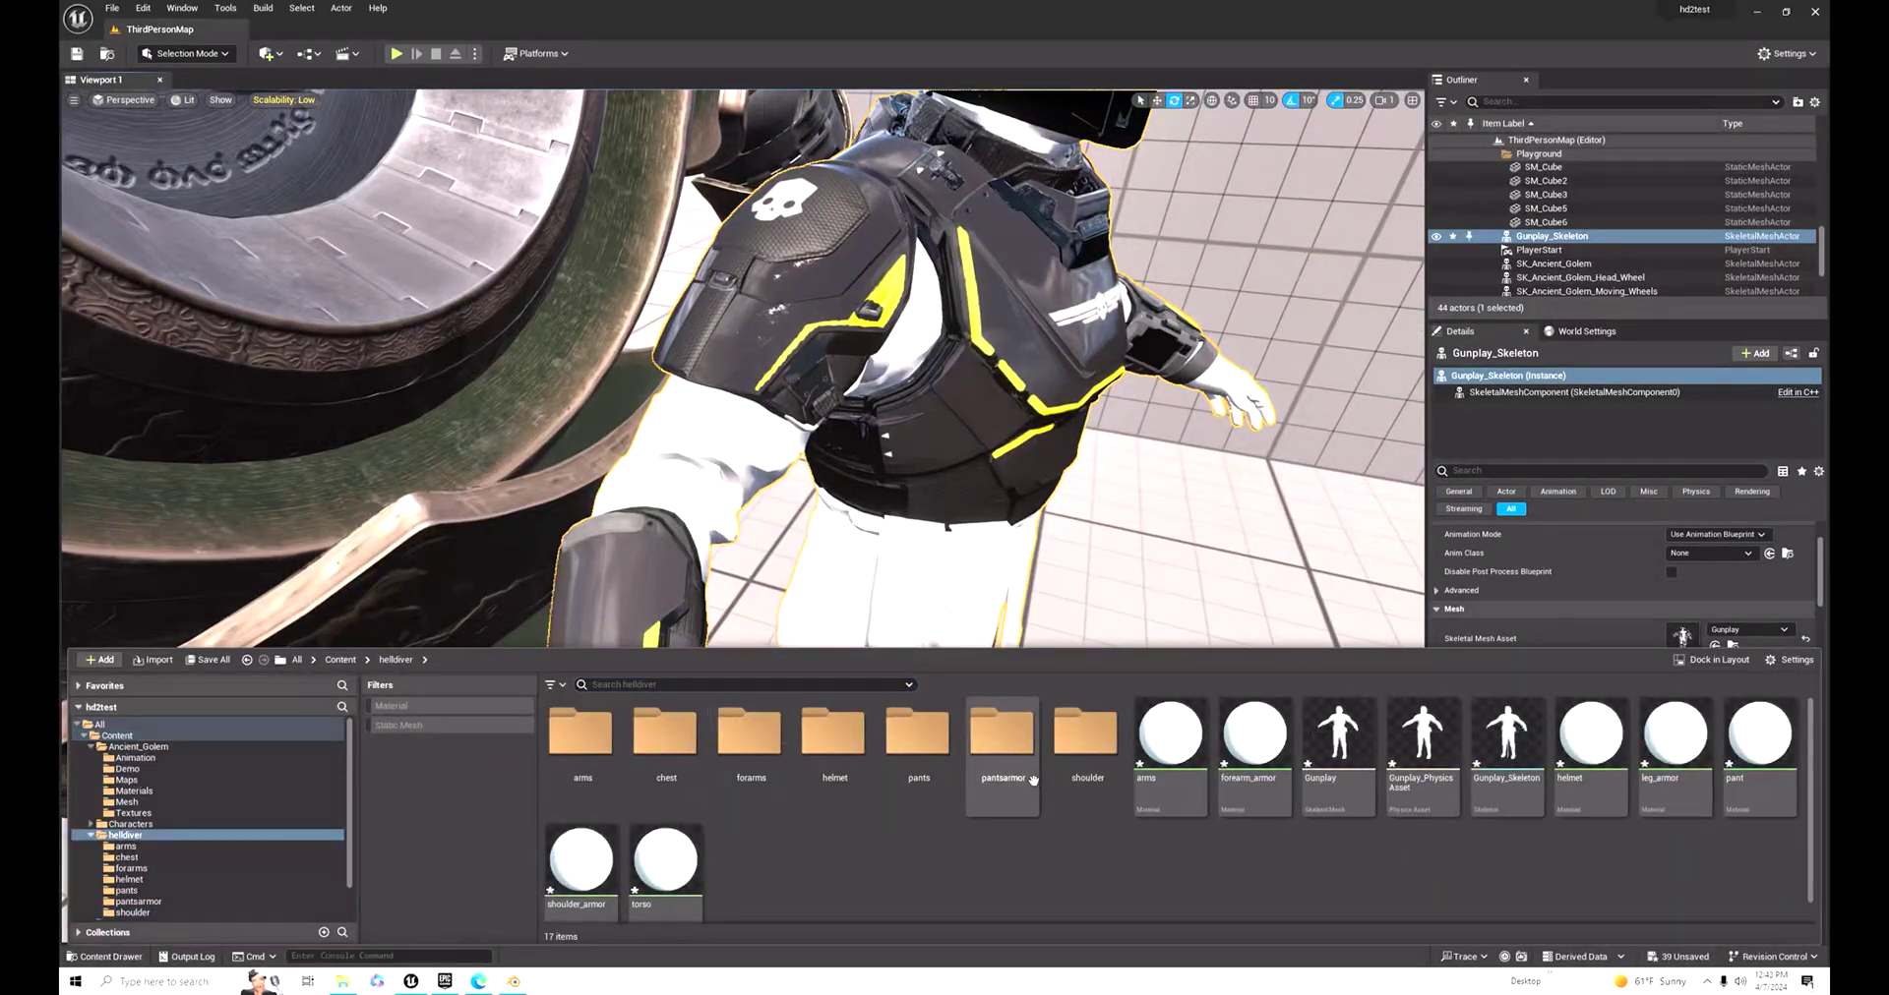
double_click(580, 736)
left_click(152, 660)
left_click(848, 128, "shift")
left_click(772, 471)
Step: Create a new material in the arms folder and open it for editing
right_click(920, 765)
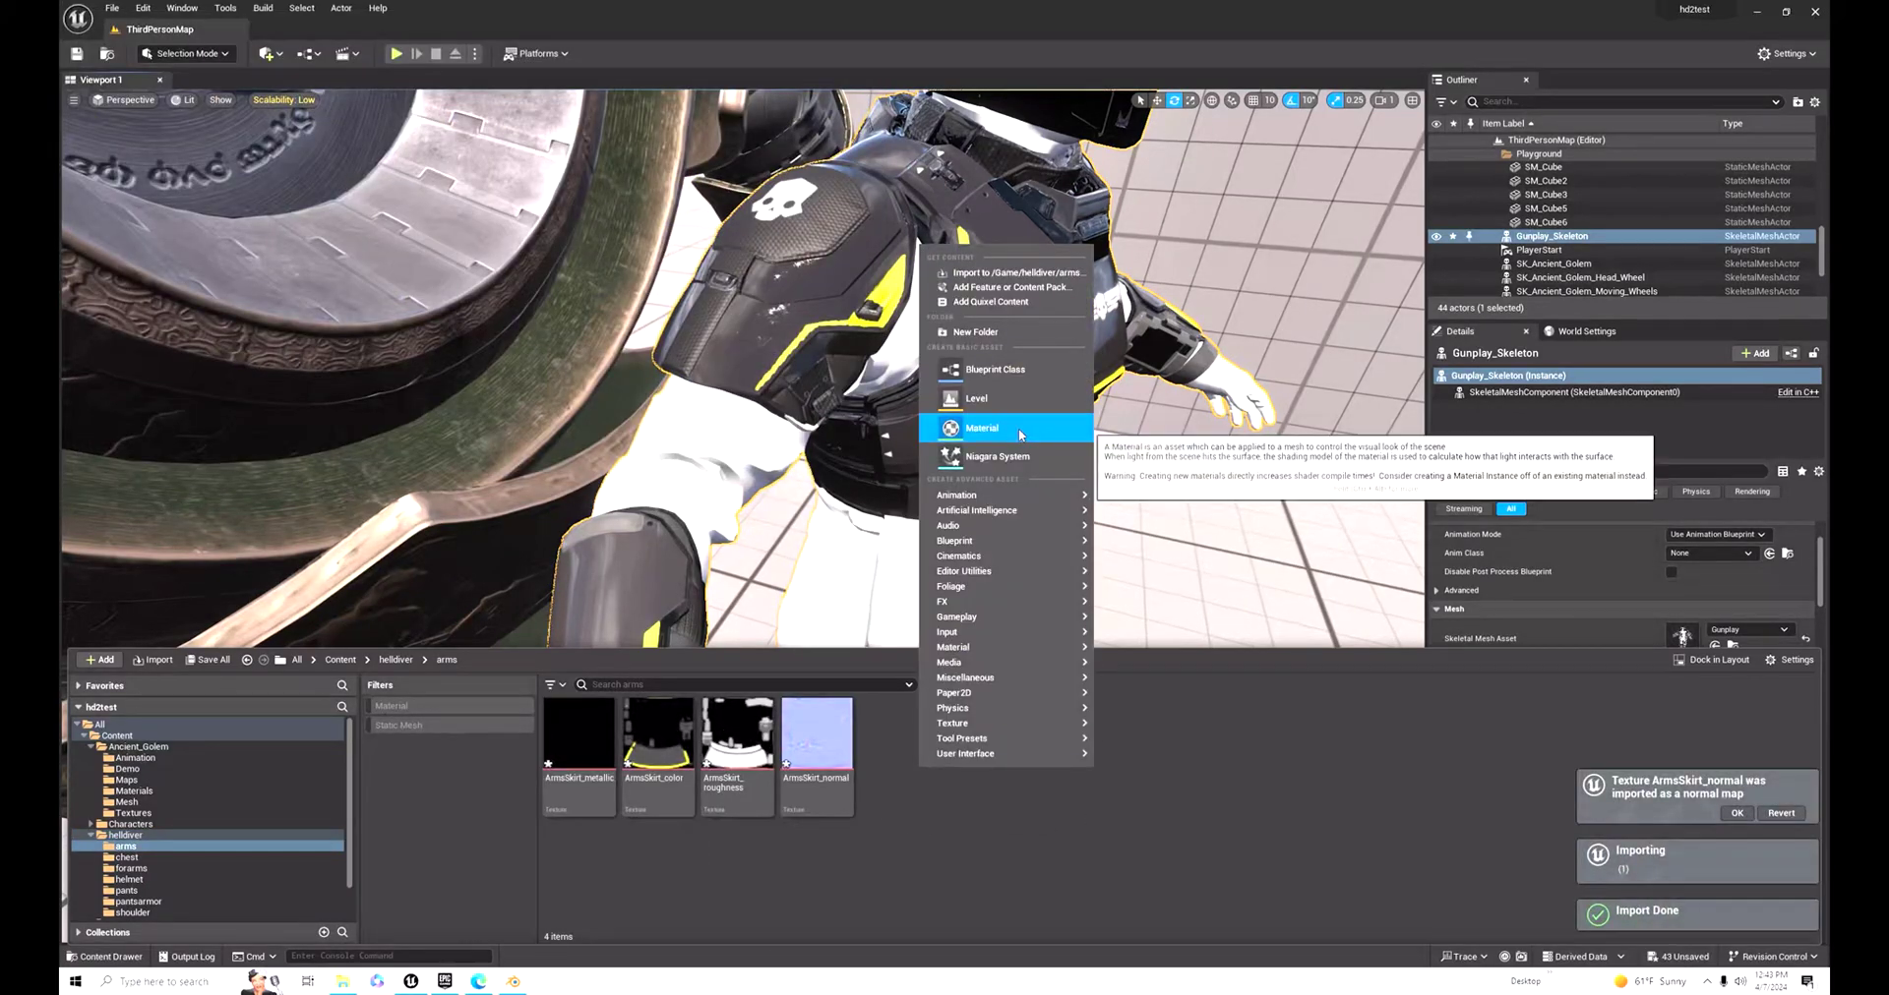
left_click(1020, 430)
double_click(895, 742)
Step: Place the ArmsSkirt_color, ArmsSkirt_metallic and ArmsSkirt_normal textures in the arms material graph
left_click(519, 890)
left_click_drag(772, 787, 854, 489)
left_click(518, 890)
left_click_drag(856, 787, 873, 628)
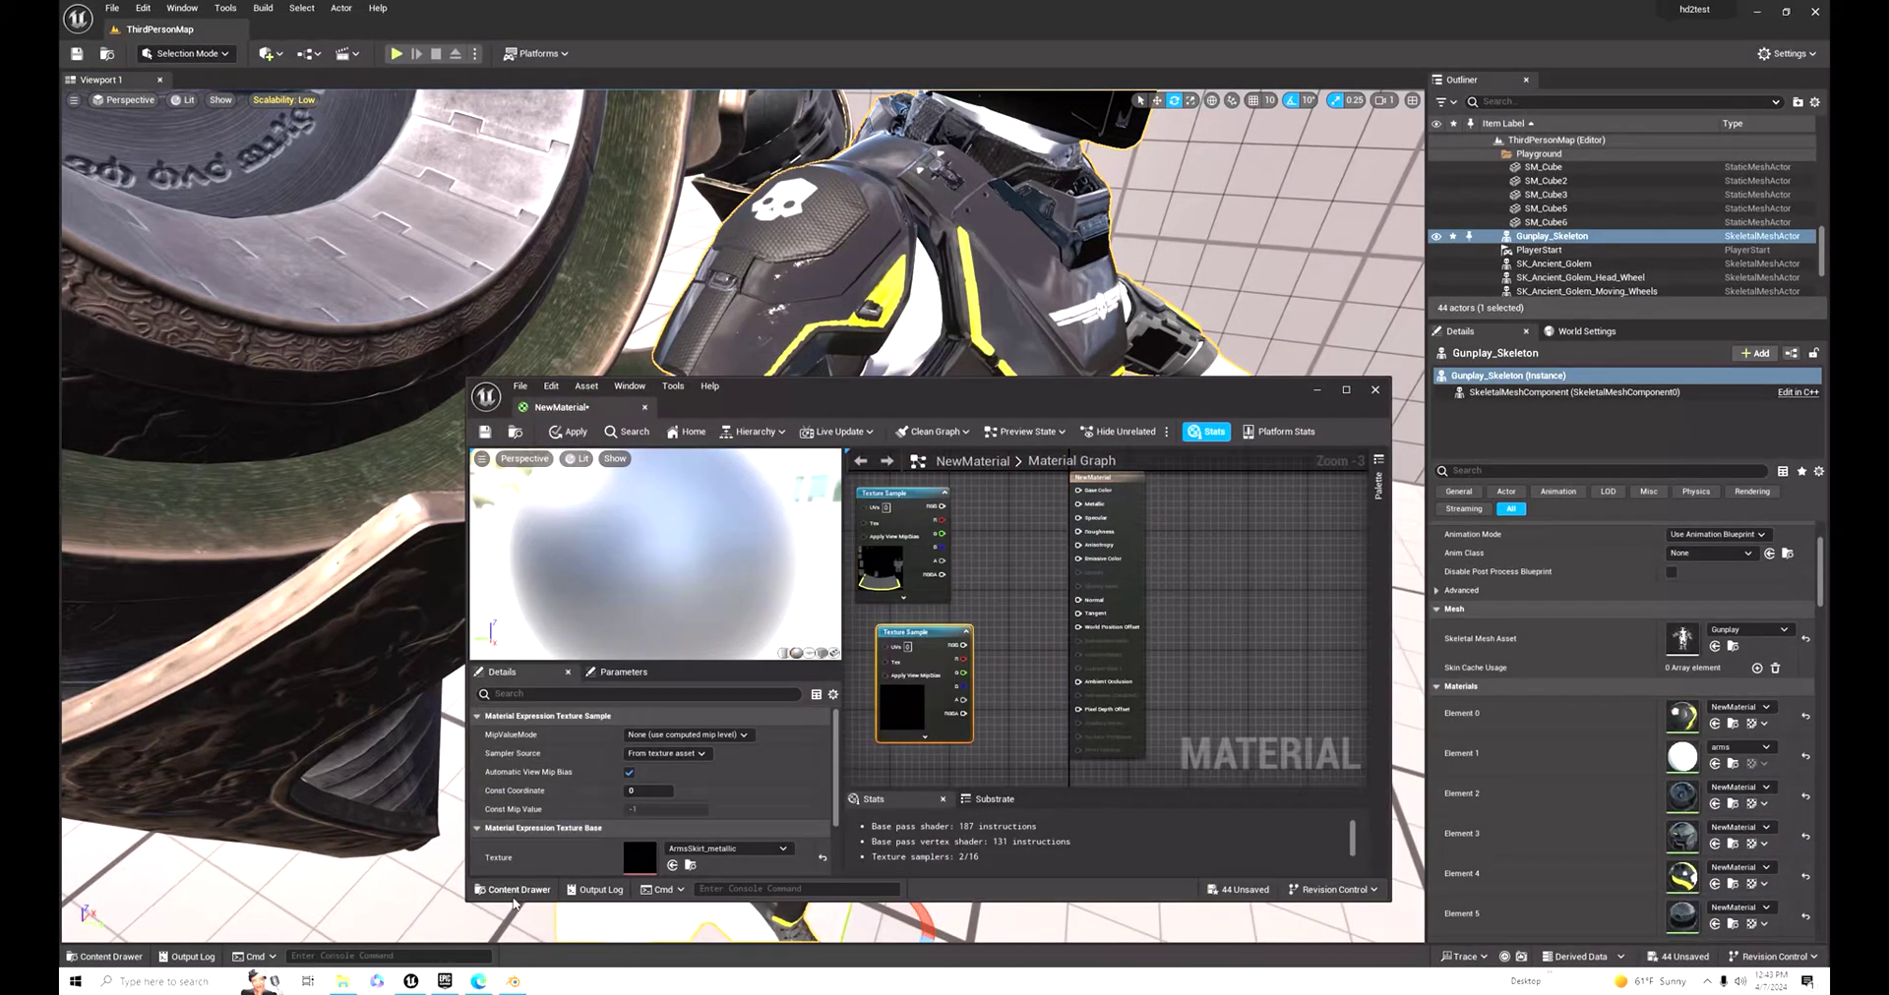
left_click(518, 890)
left_click_drag(939, 787, 998, 646)
Step: Connect the ArmsSkirt textures to Base Color, Metallic and Normal, and add ArmsSkirt_roughness connected to Roughness
left_click_drag(942, 507, 1078, 491)
left_click_drag(915, 634, 892, 613)
left_click_drag(938, 625, 1078, 504)
left_click_drag(1046, 654, 1078, 601)
left_click(518, 890)
left_click_drag(1009, 790, 1078, 532)
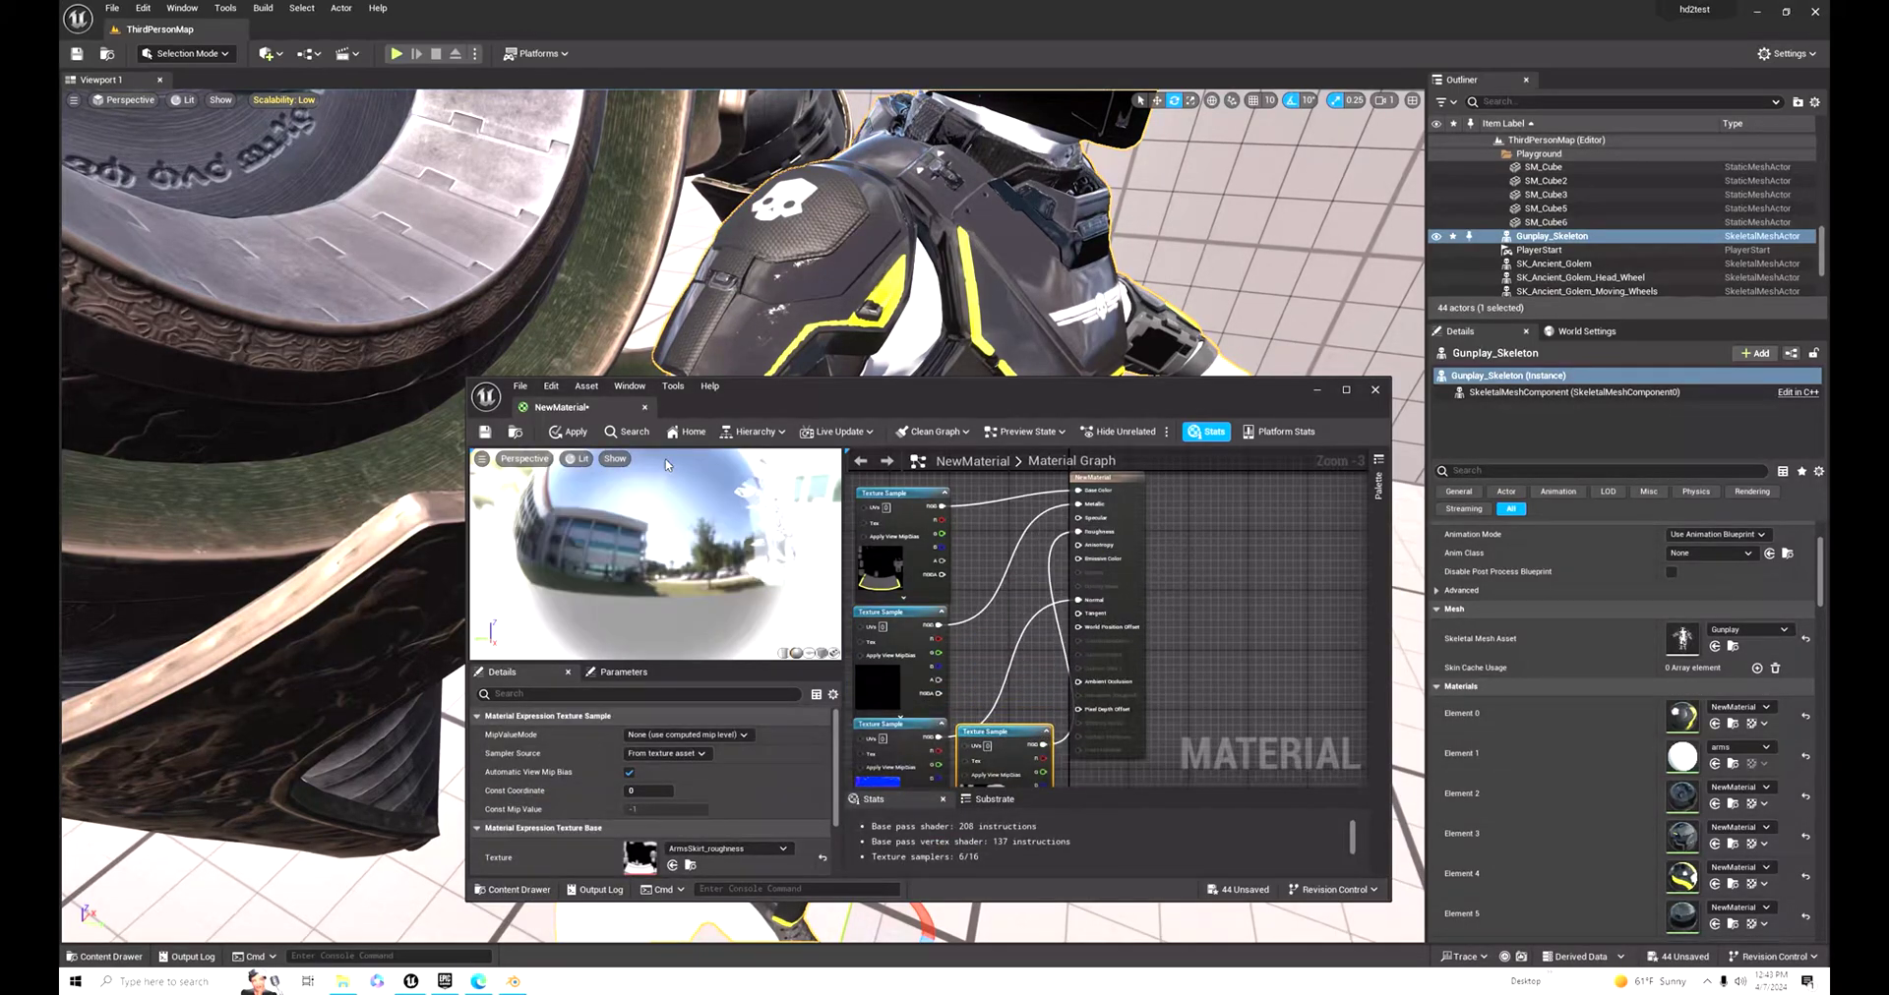
Step: Close the arms material and apply it to the character's arms and skirt
left_click(1375, 391)
left_click(104, 957)
left_click_drag(889, 733, 925, 295)
right_click_drag(925, 295, 777, 246)
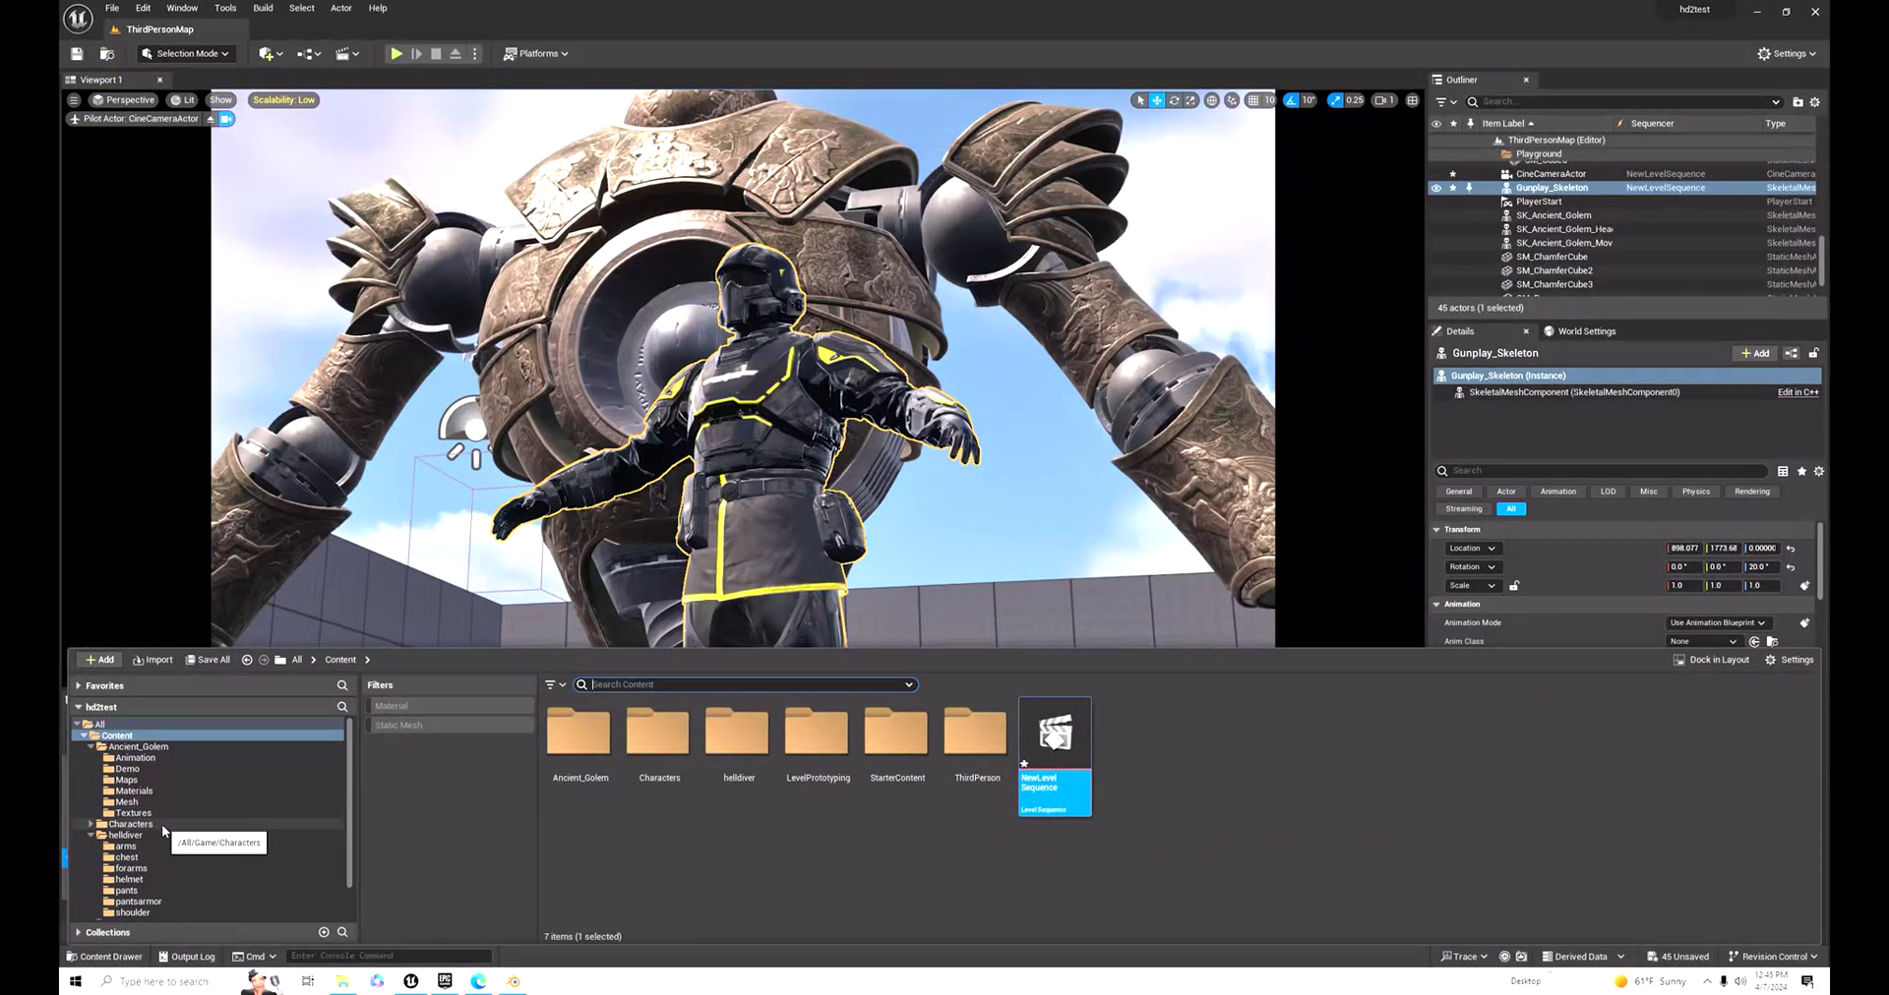
Step: Switch to Mixamo, apply another Gunplay animation from the shooting results to the Helldiver character, and download it
left_click(148, 833)
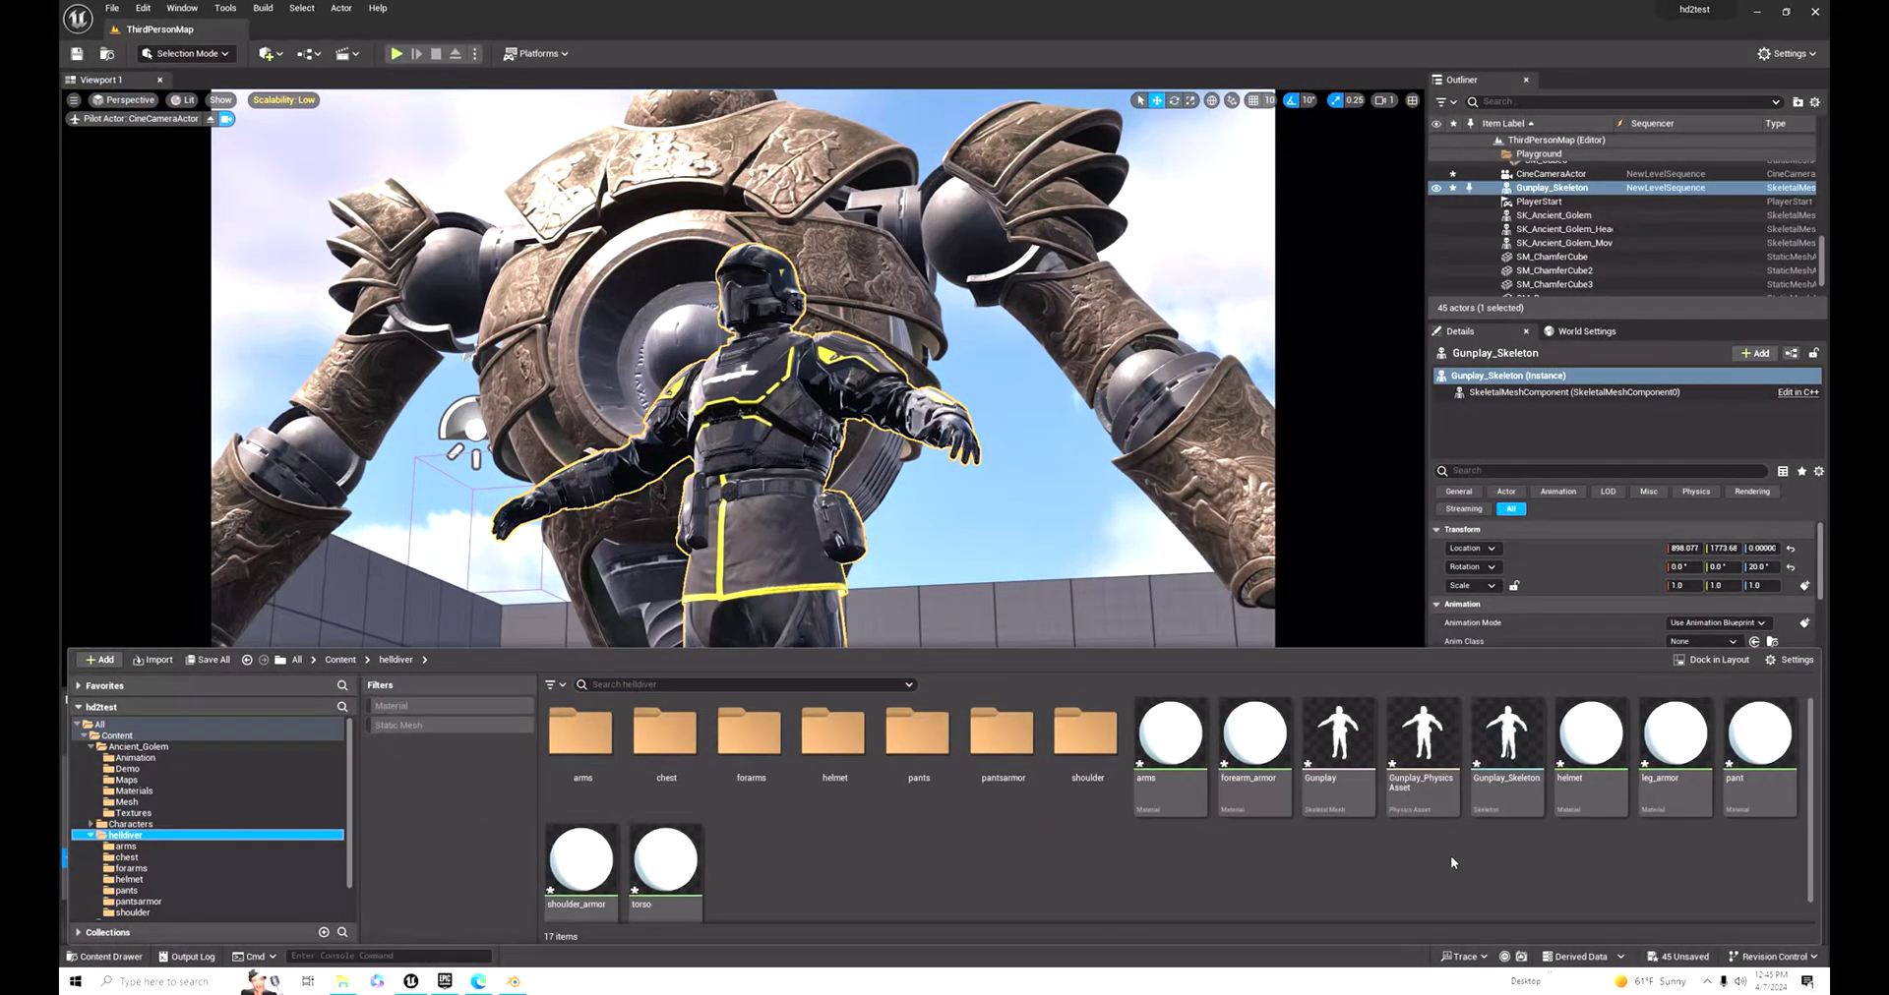
left_click(479, 982)
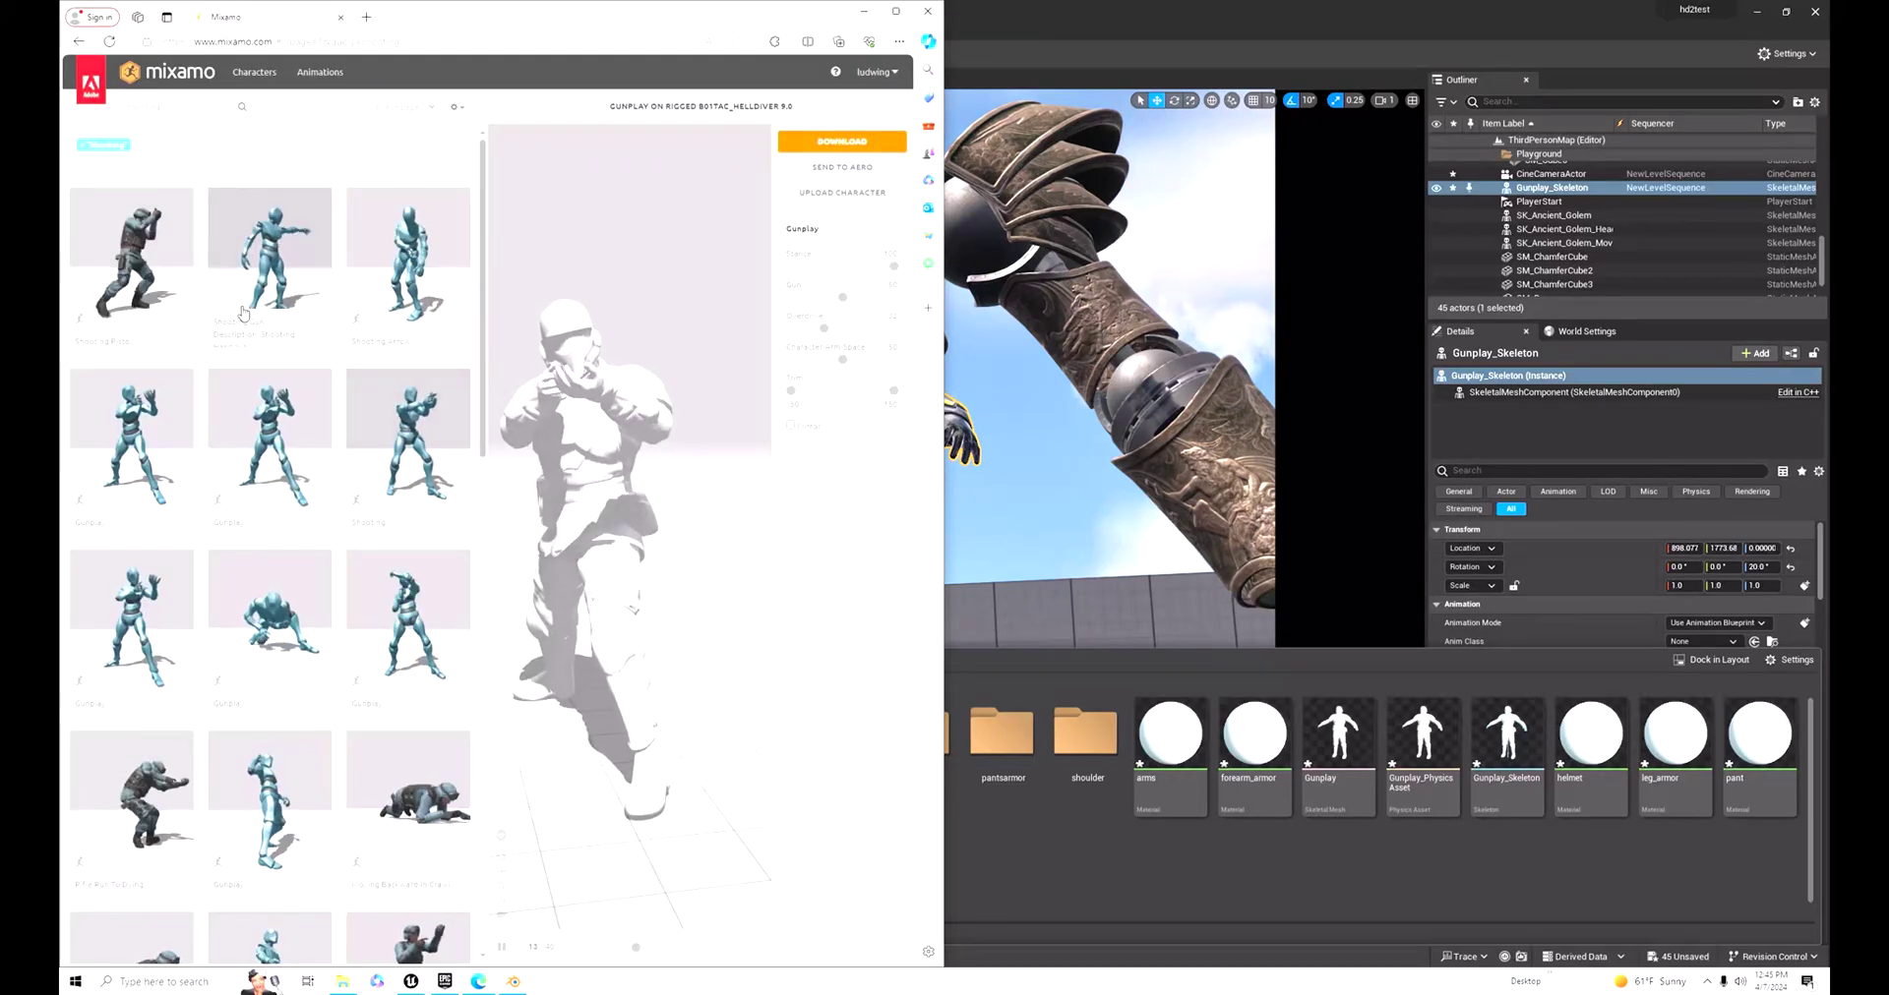
scroll(360, 417, "down", 3)
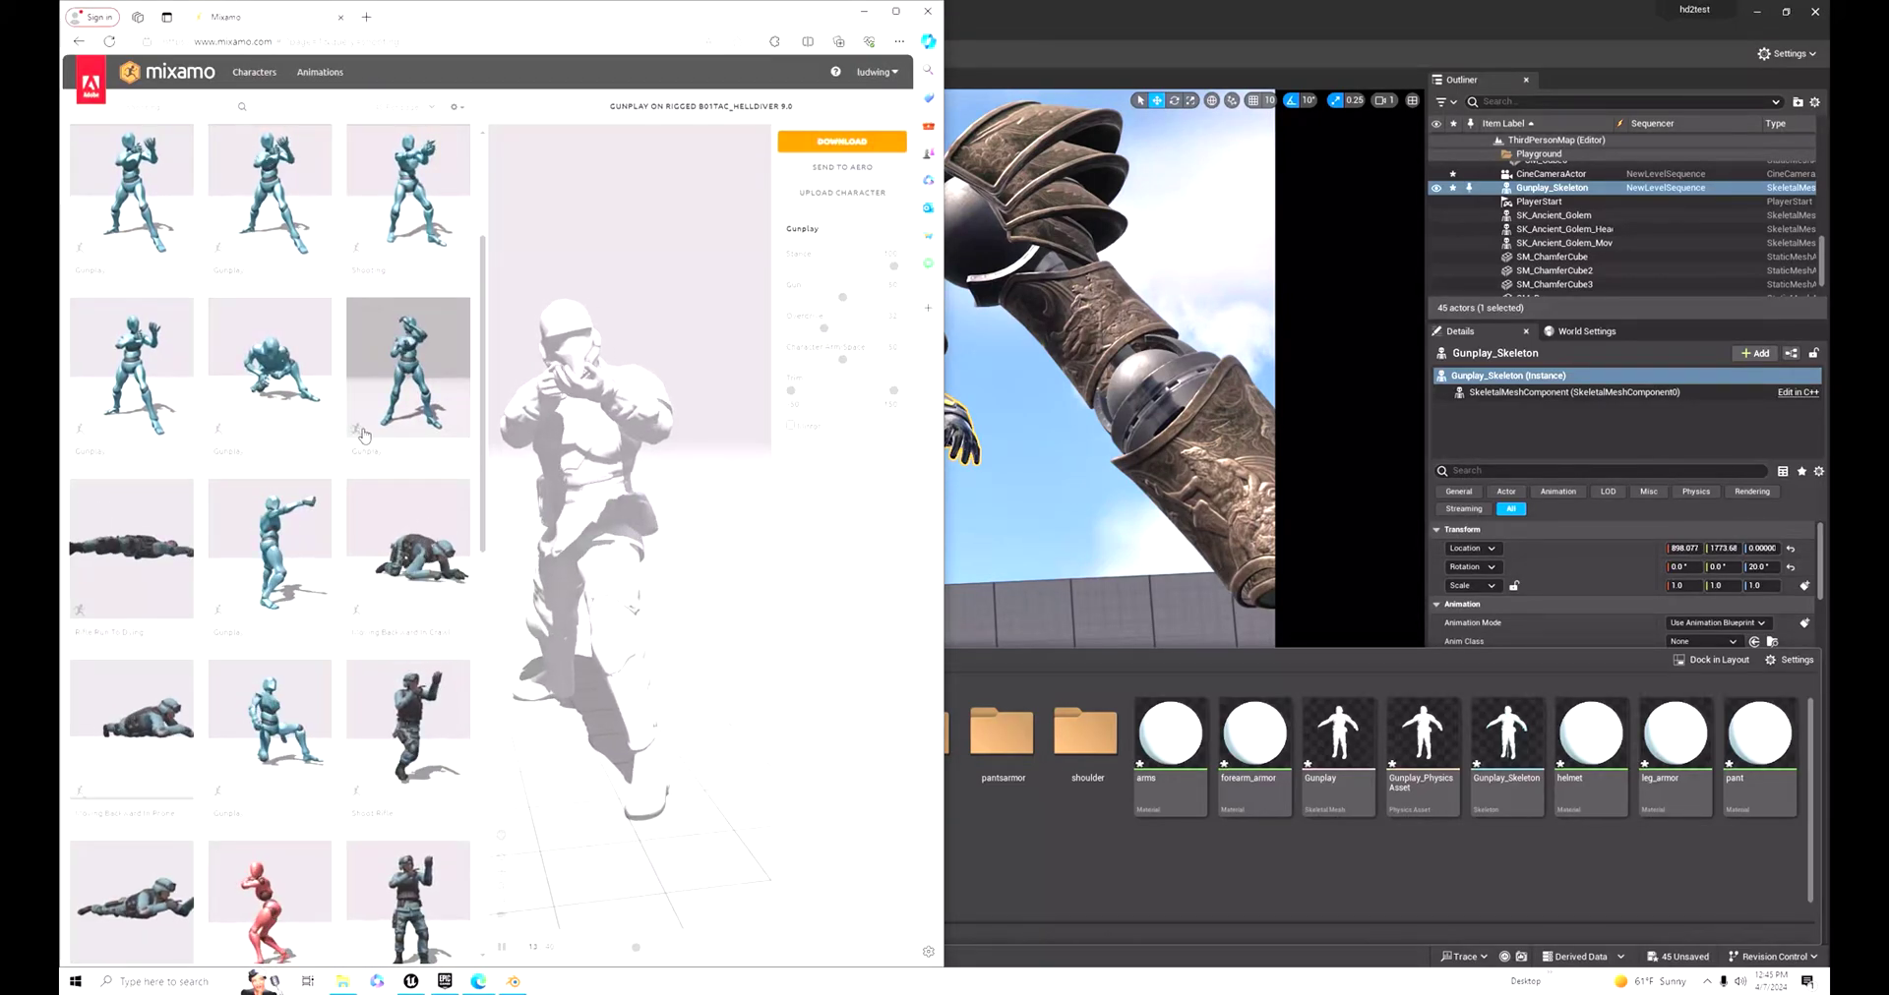
scroll(365, 436, "down", 1)
left_click(405, 265)
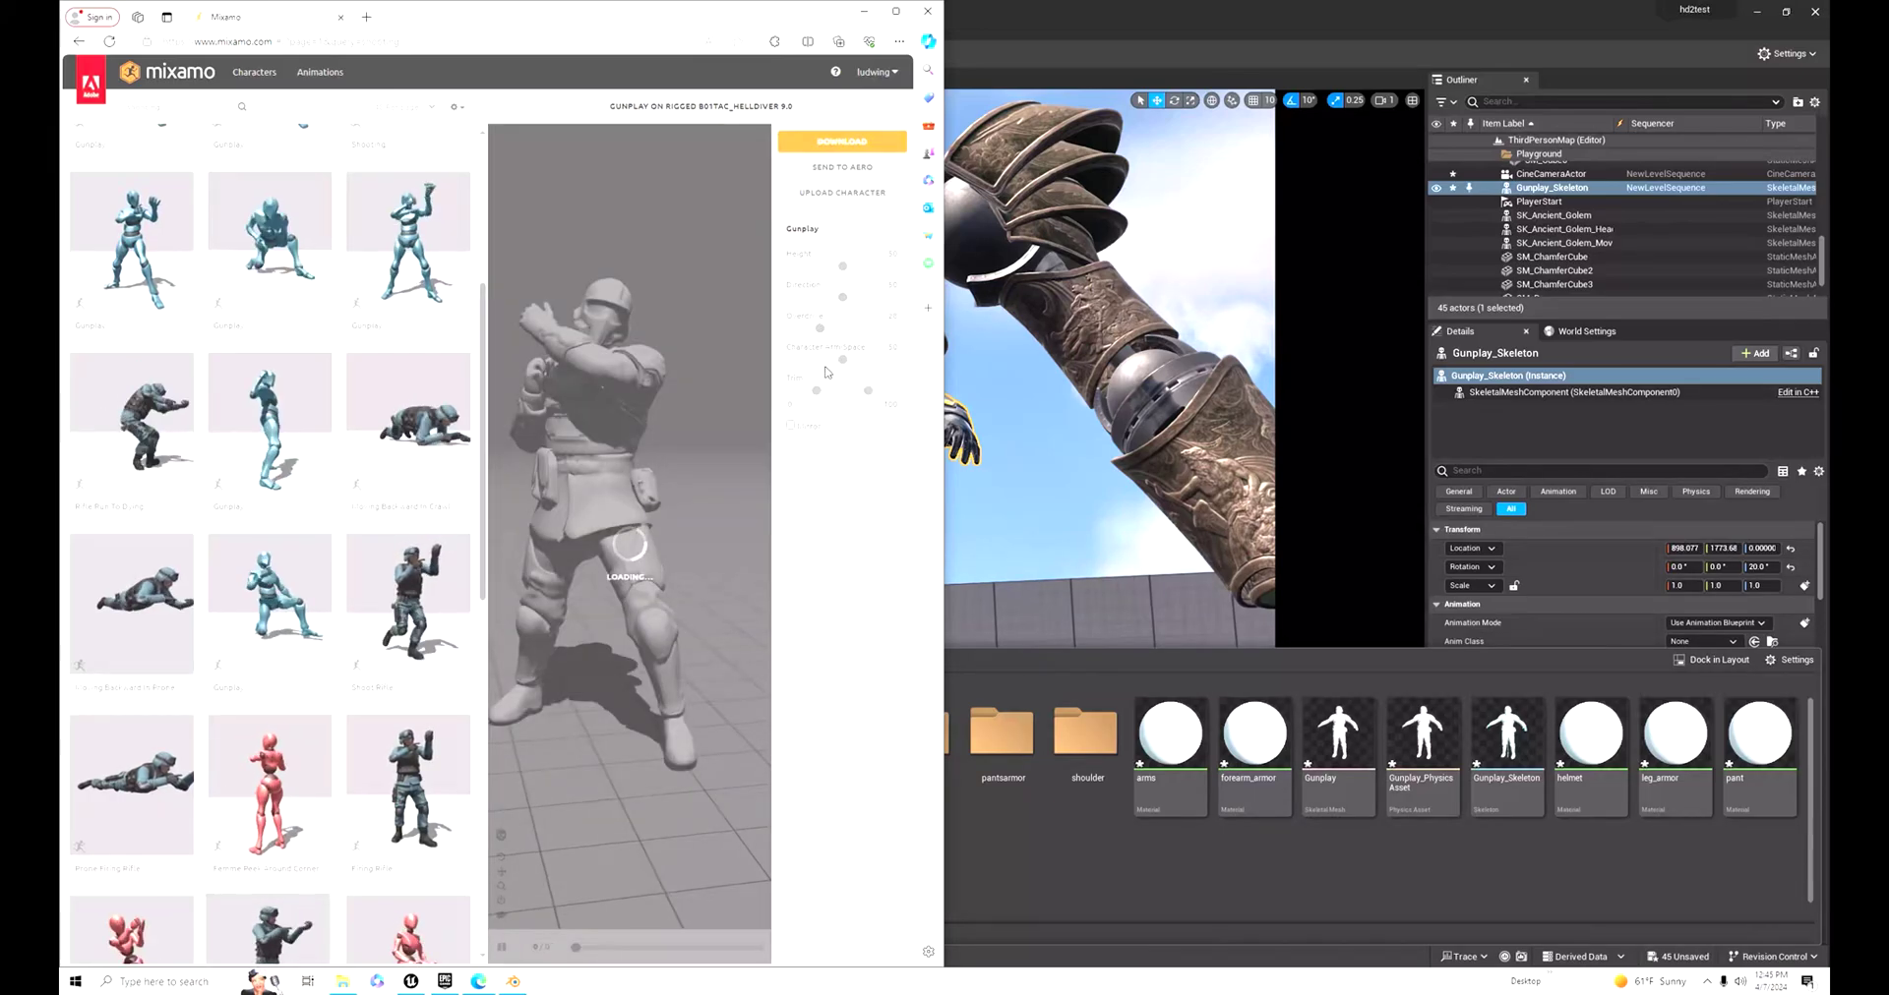
left_click(842, 141)
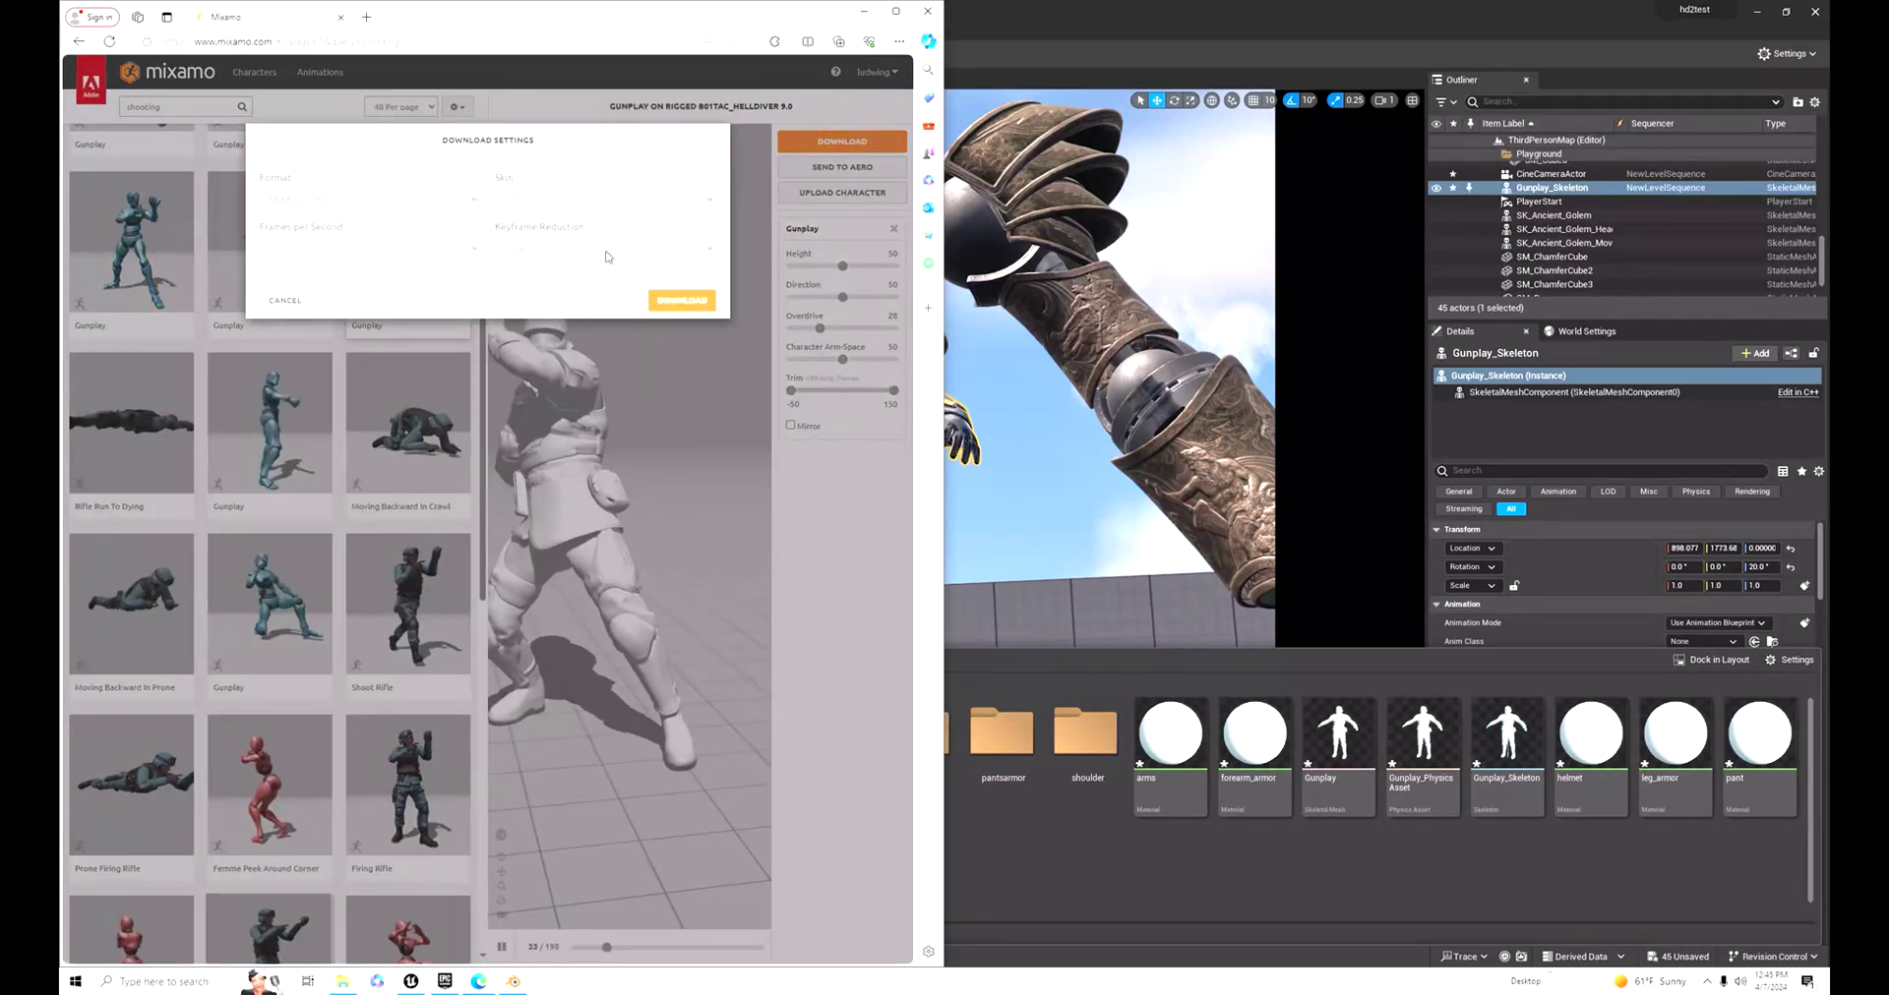
left_click(675, 295)
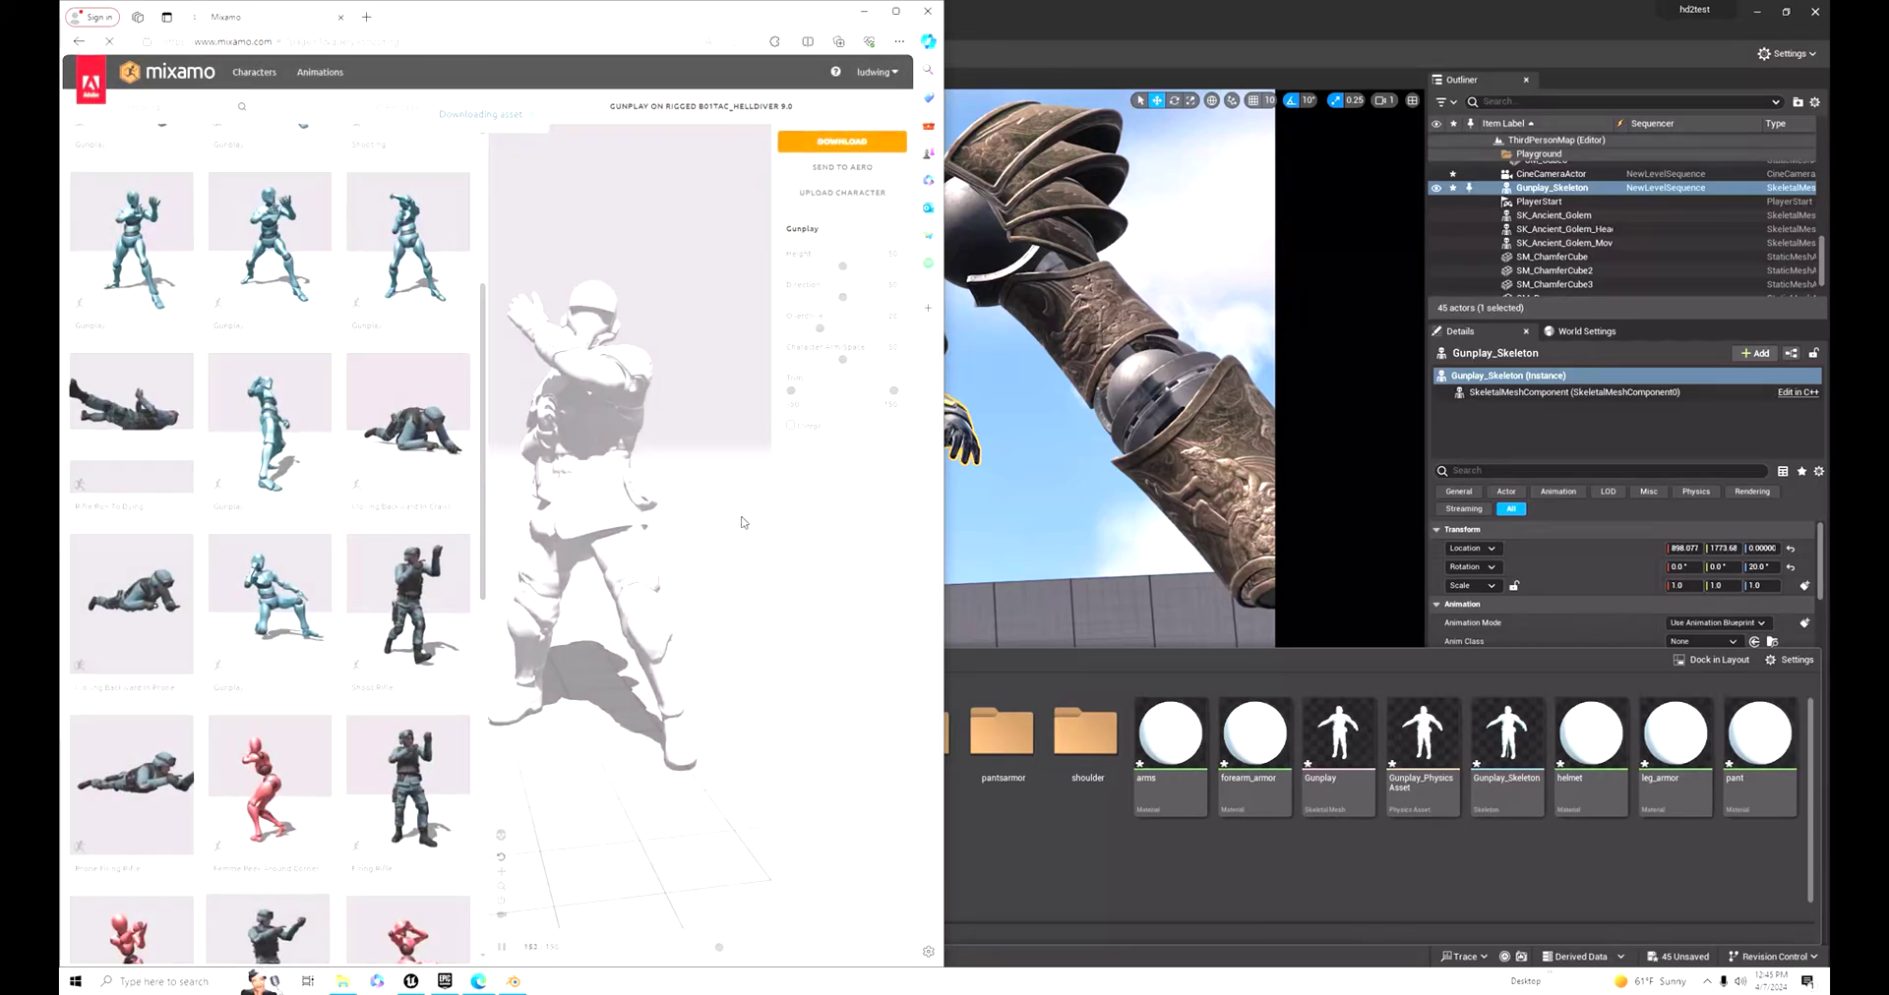
Step: Back in Unreal Engine, create a folder named animation inside the helldiver folder and open it
left_click(1124, 847)
right_click(1124, 847)
left_click(1042, 714)
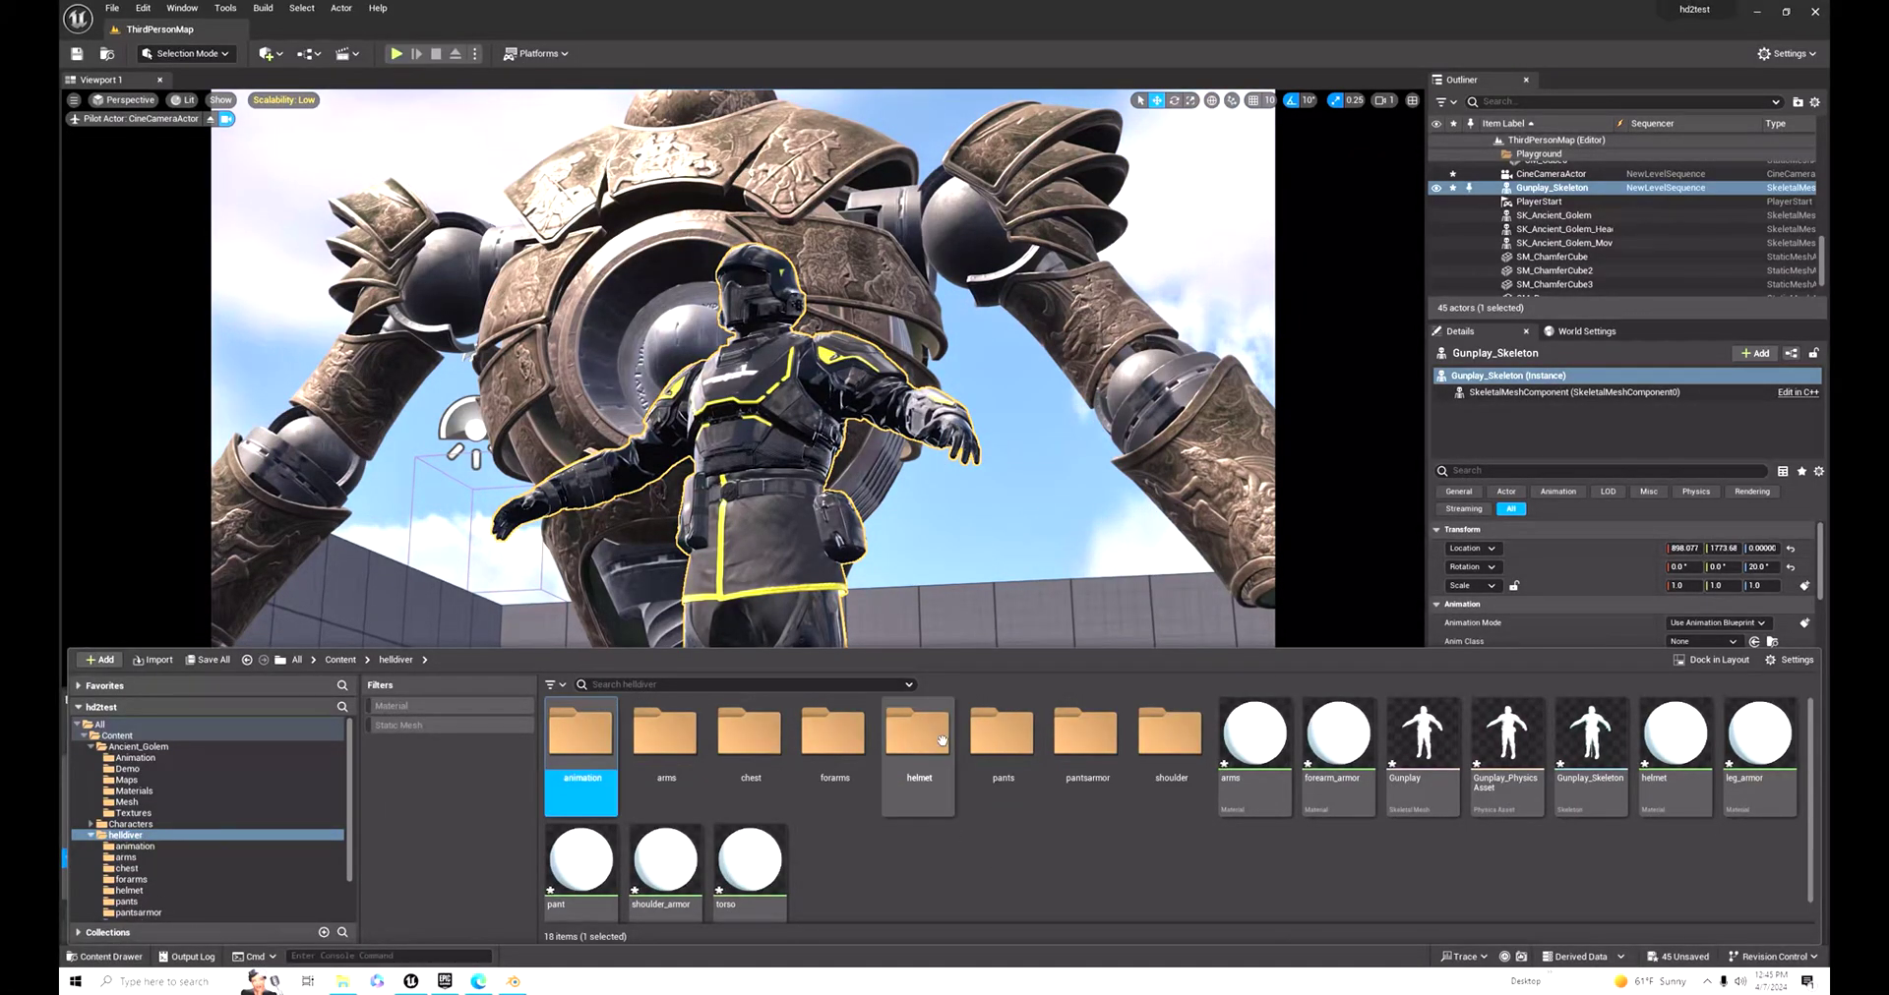
double_click(582, 746)
Step: Try importing Gunplay (1) as a skeletal mesh with Gunplay_Skeleton into the animation folder, and delete all the imported assets
right_click(665, 766)
left_click(733, 286)
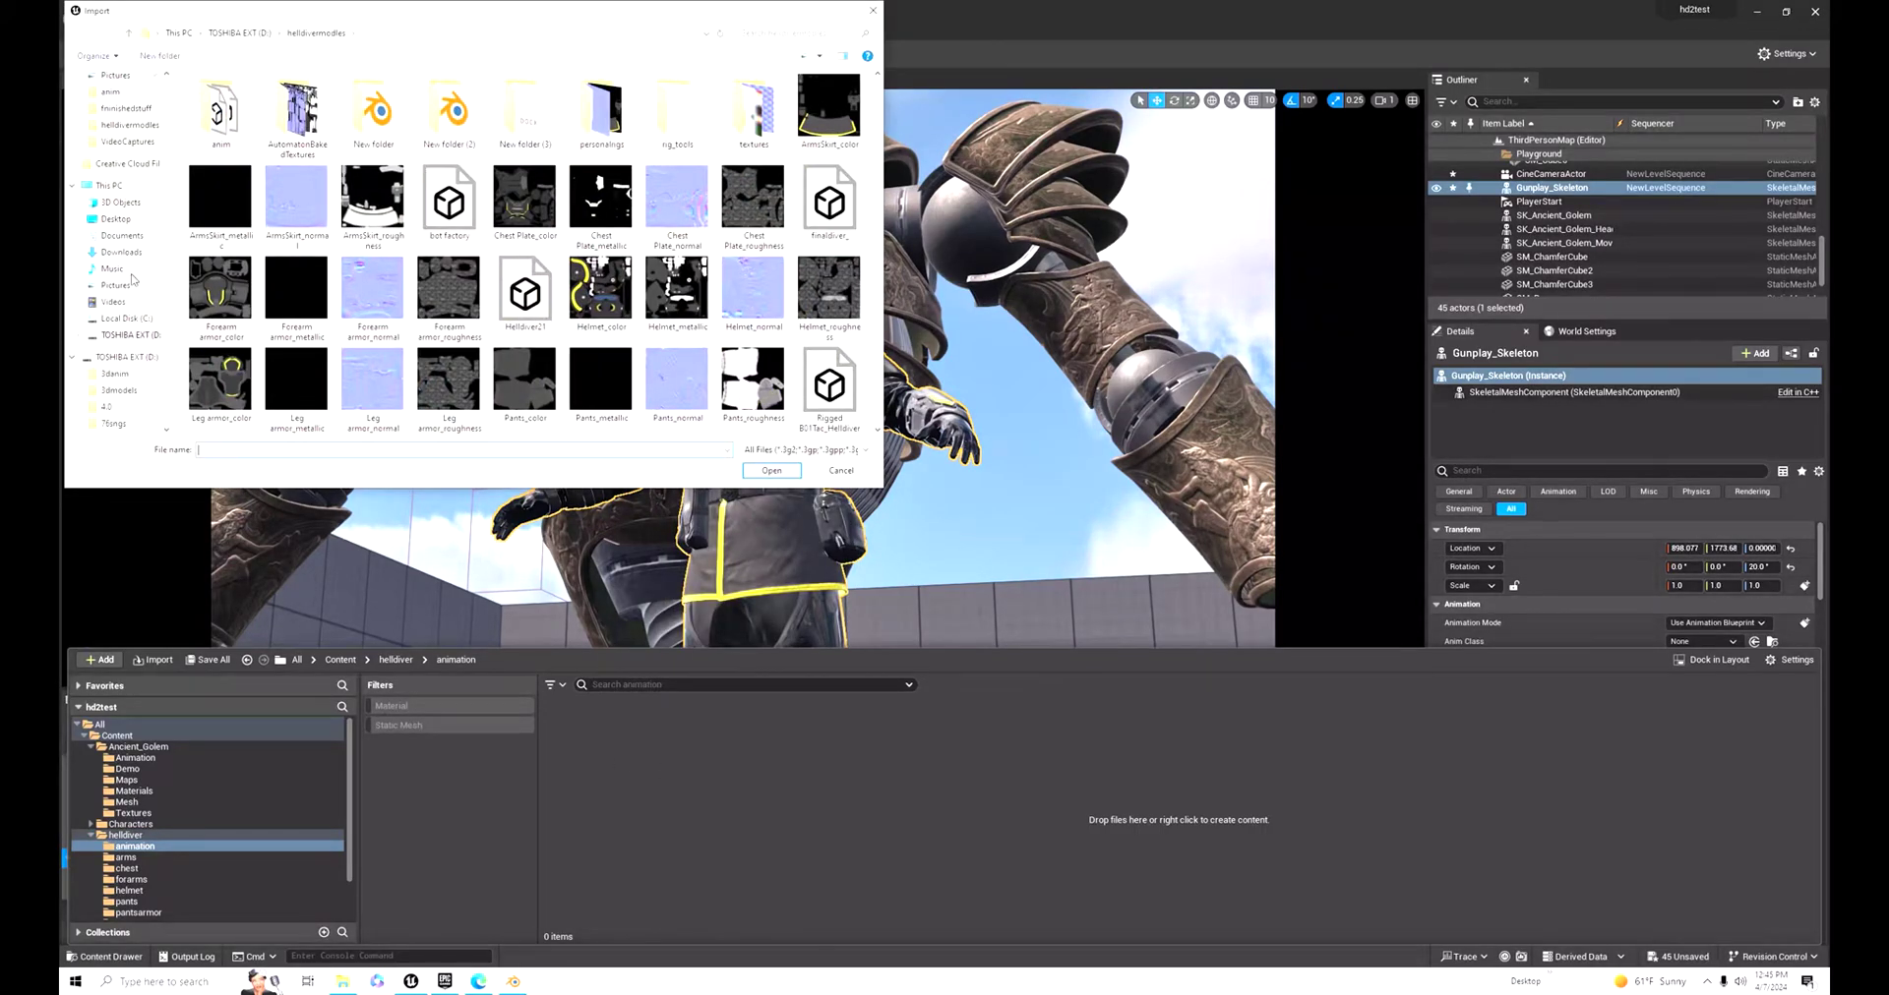
left_click(122, 236)
left_click(133, 252)
left_click(232, 117)
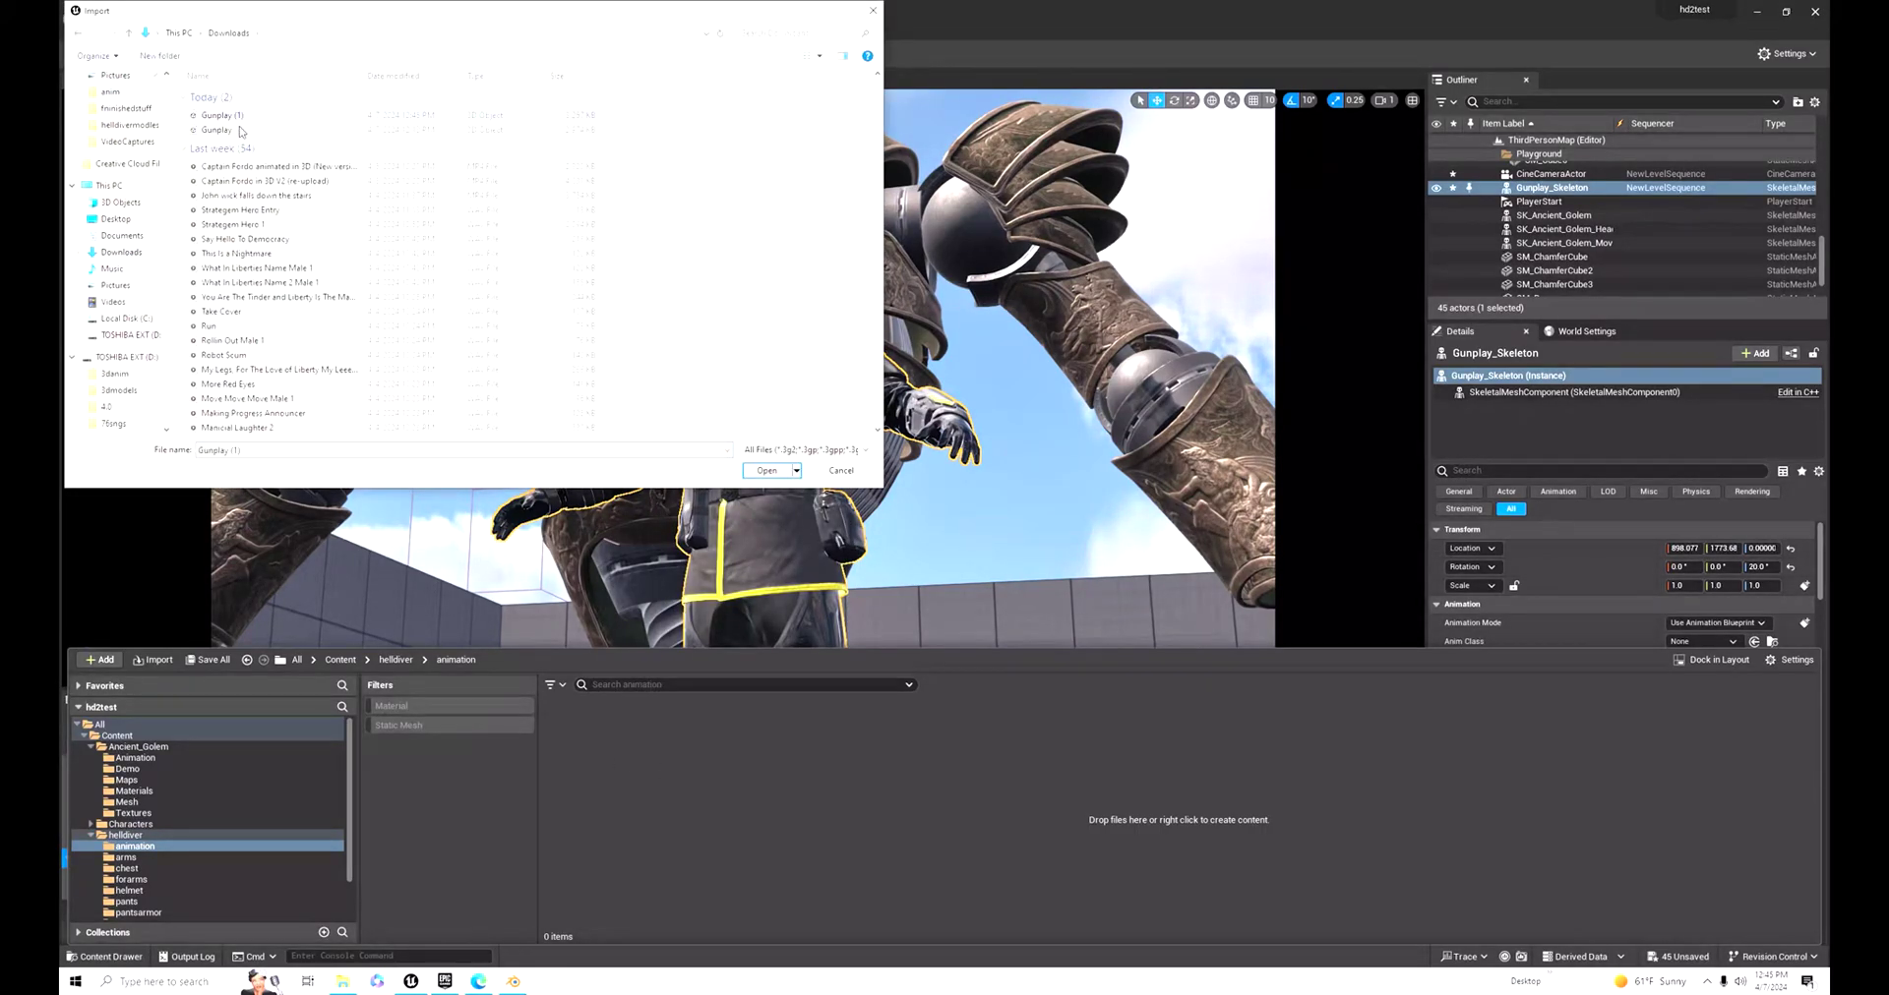
left_click(768, 471)
left_click(992, 376)
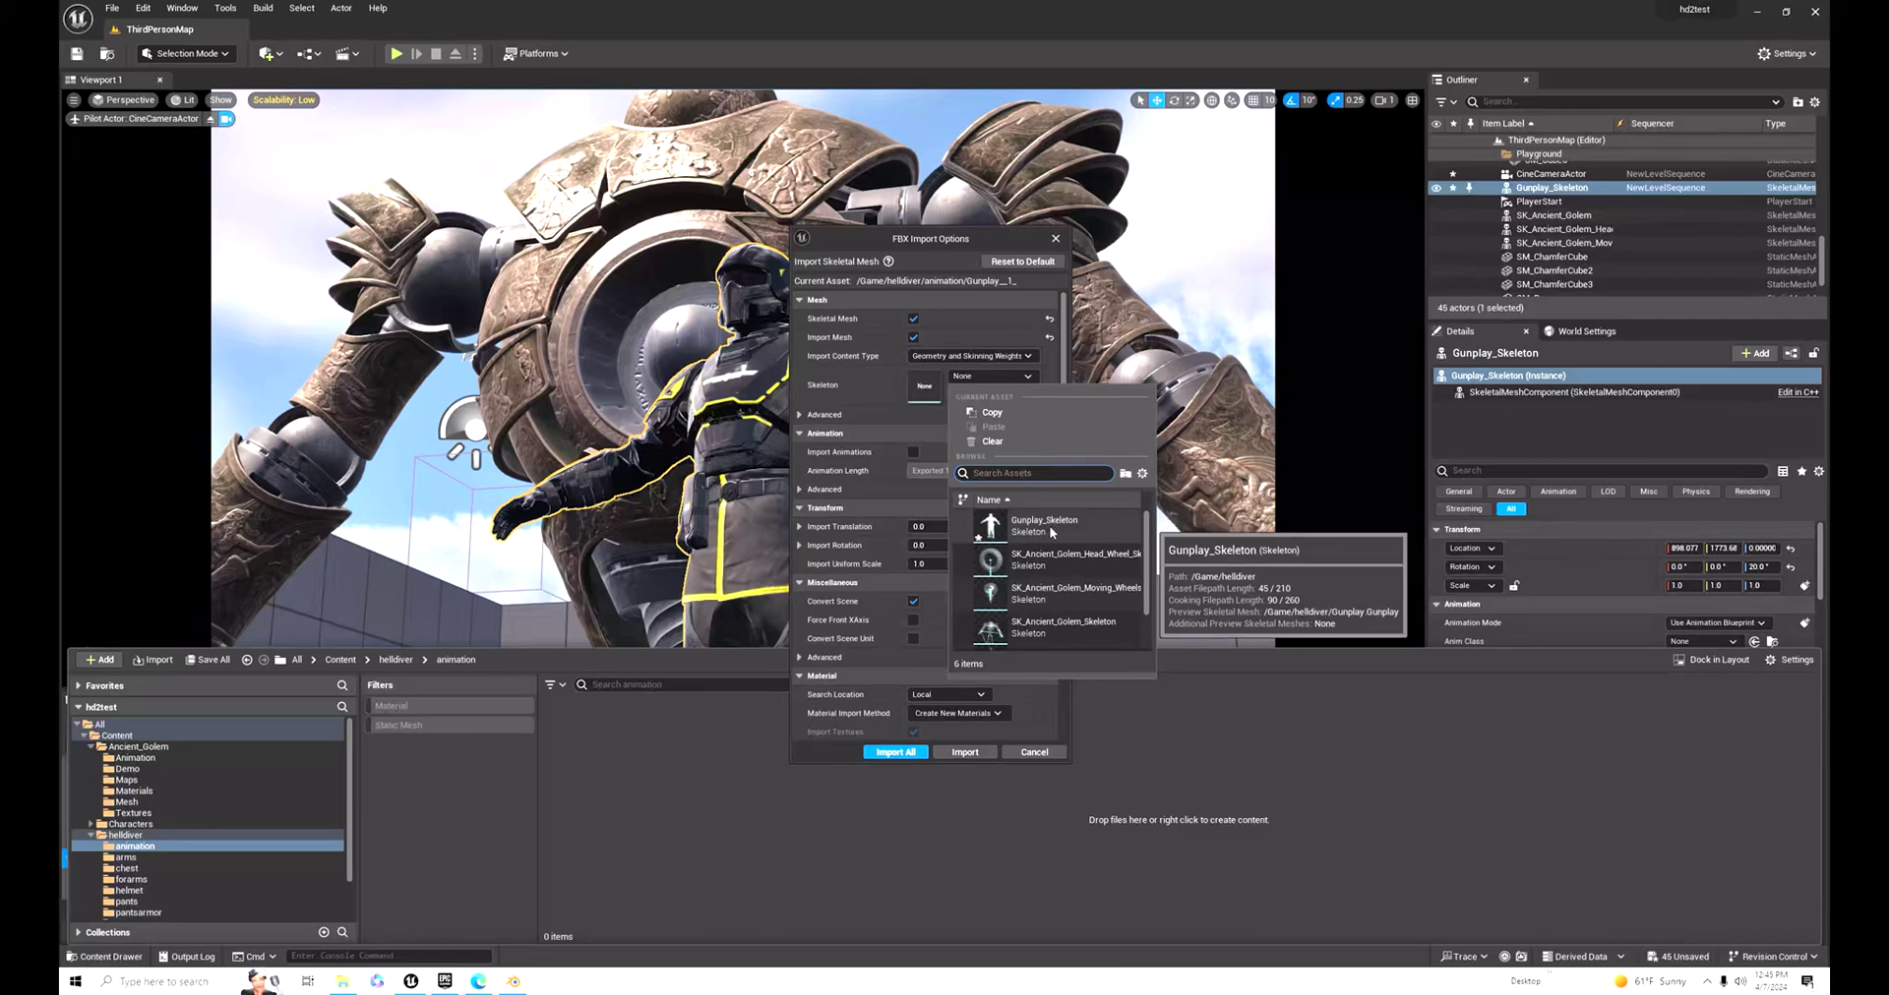
left_click(1047, 522)
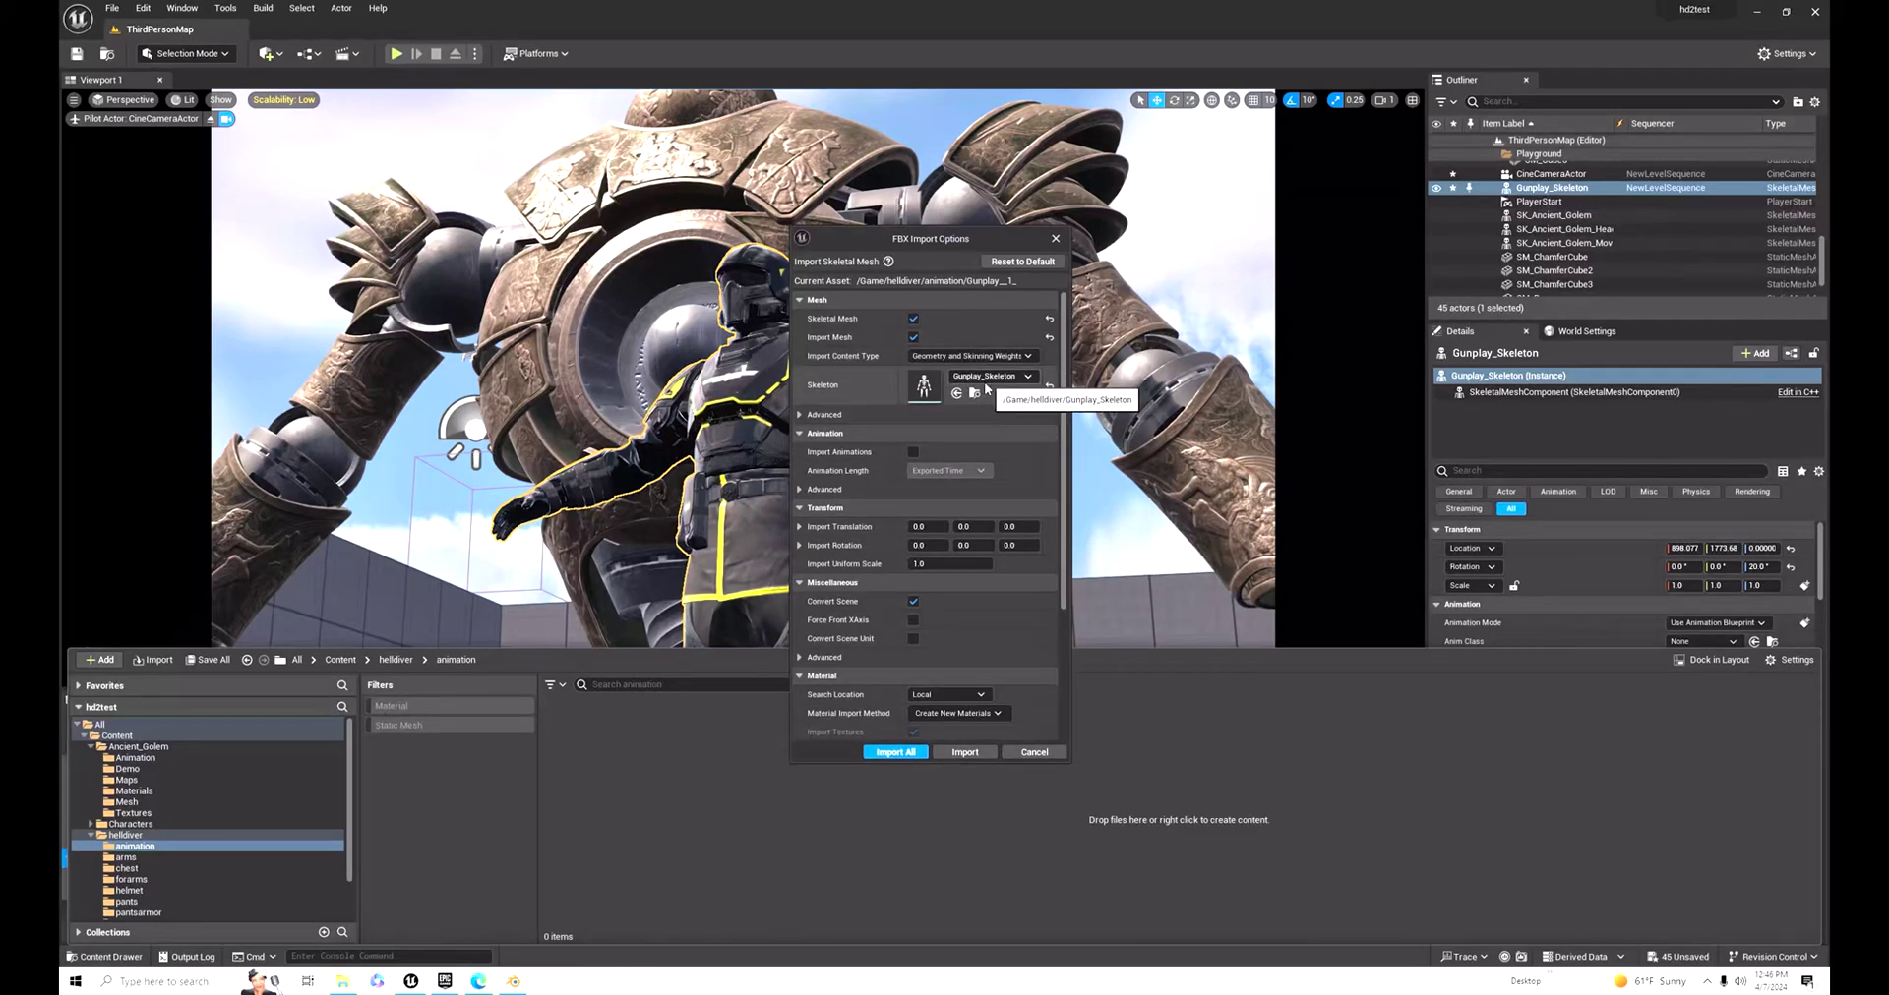
left_click(966, 752)
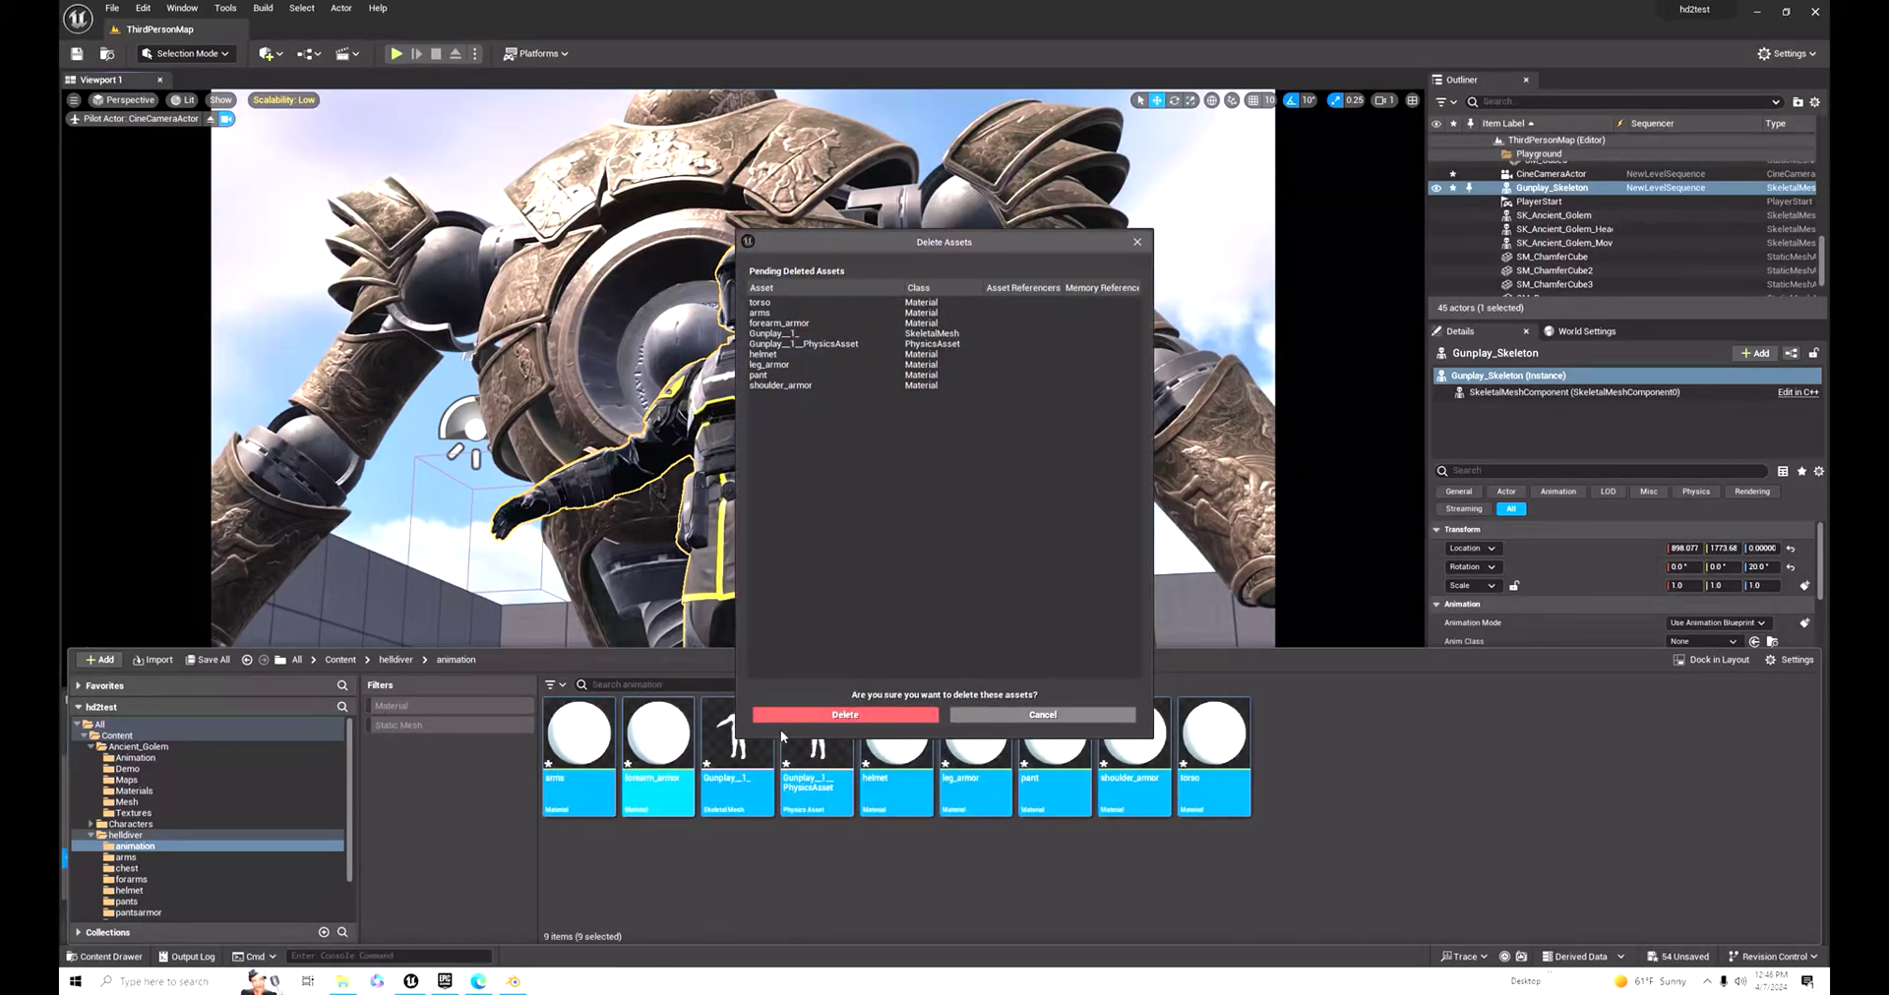
left_click(799, 714)
Step: Import the Gunplay (2) animation into the animation folder, using Gunplay_Skeleton as its skeleton
right_click(717, 768)
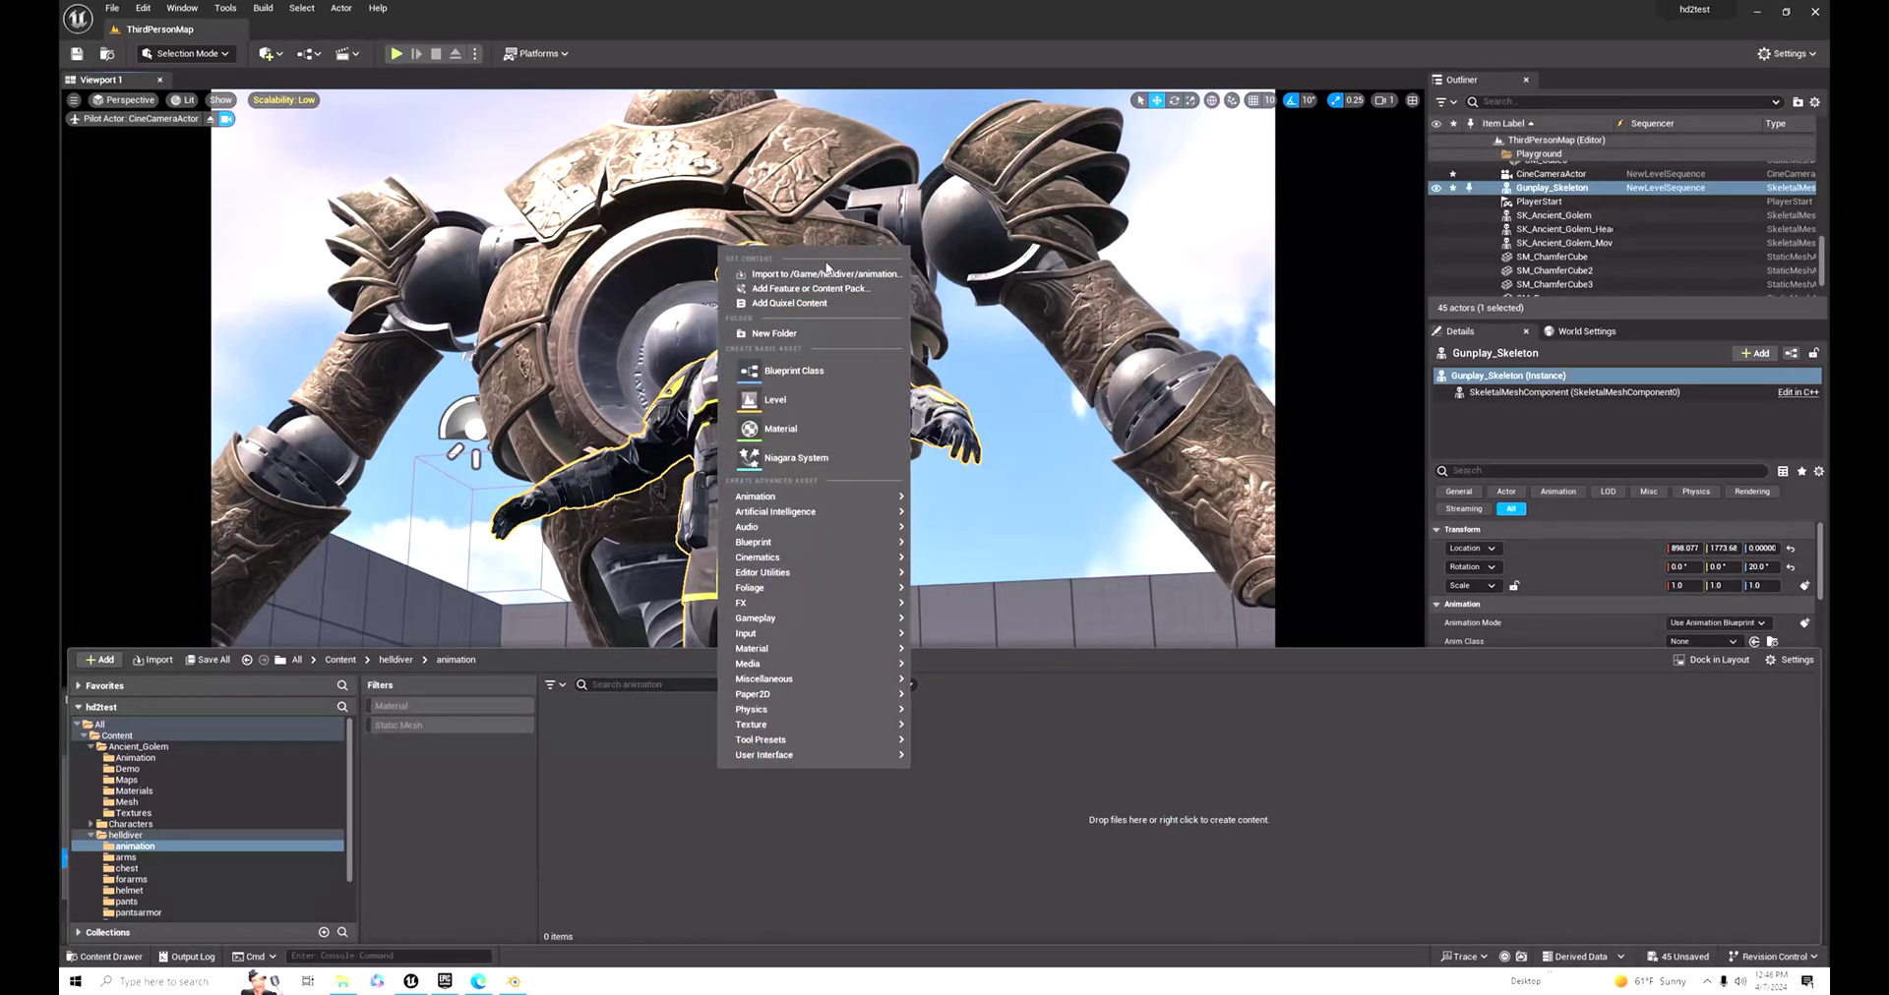
left_click(826, 274)
left_click(772, 470)
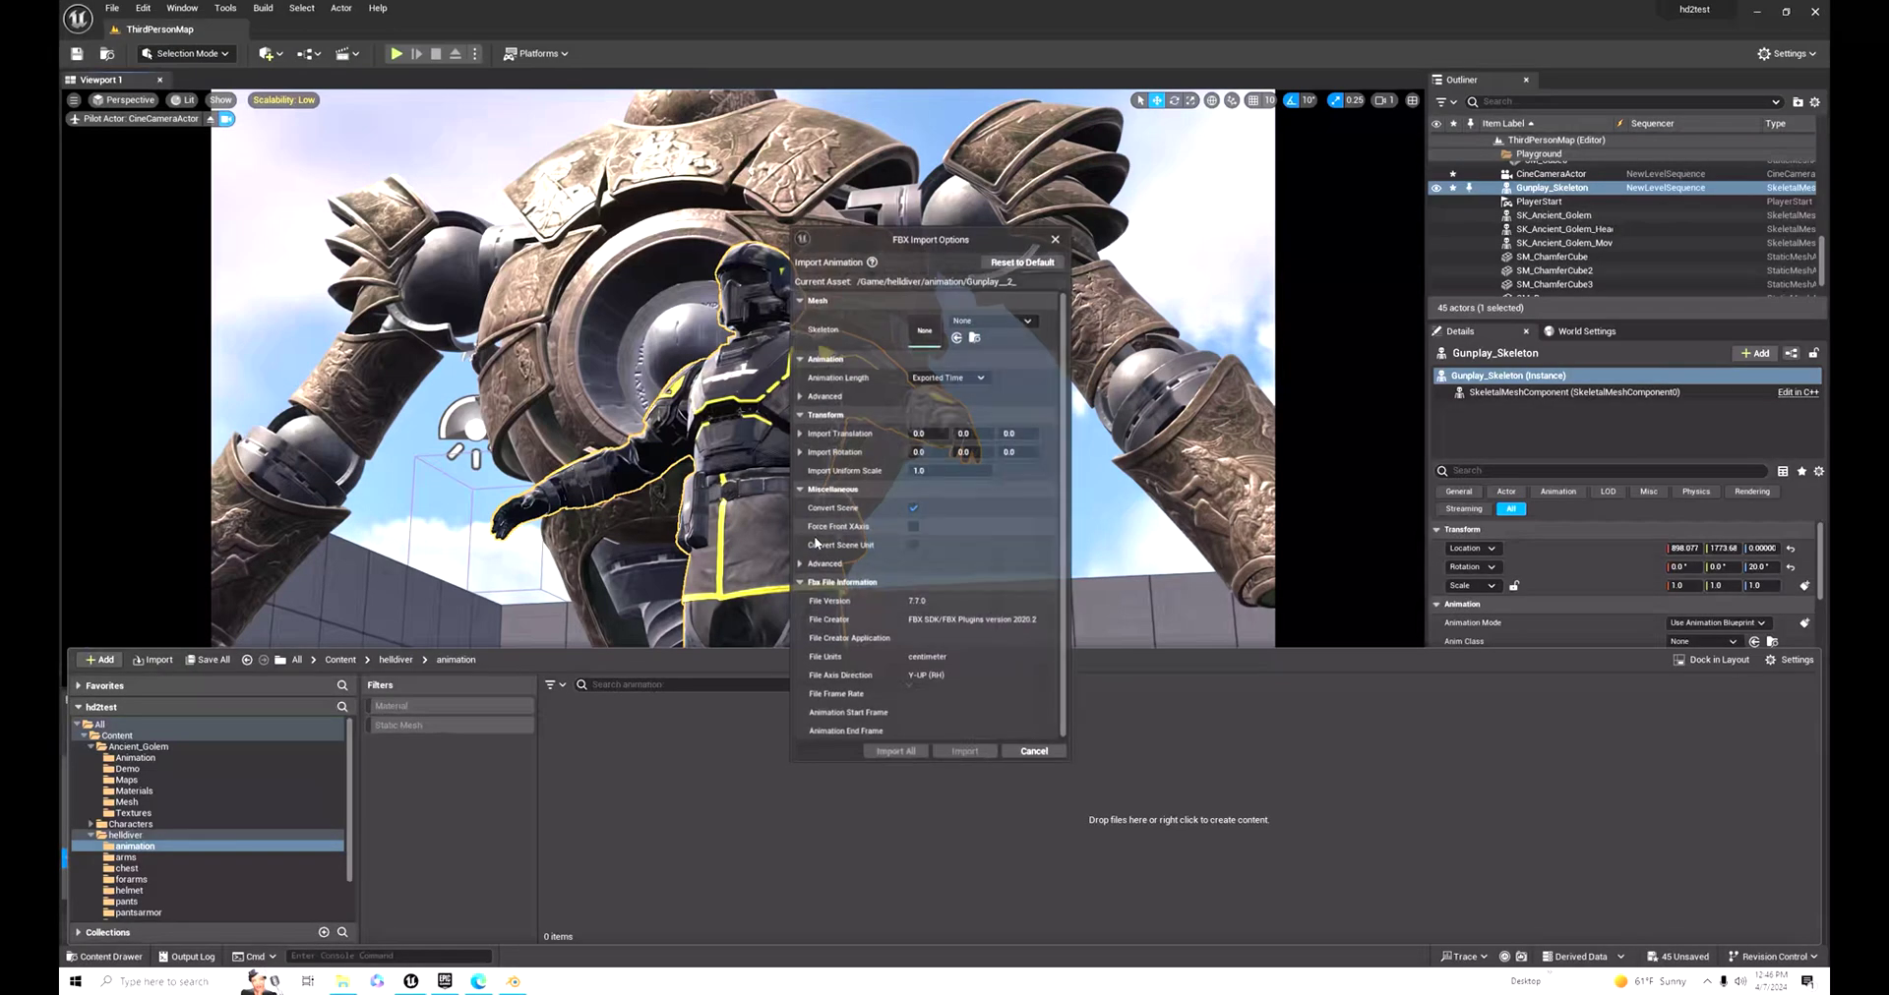
left_click(992, 320)
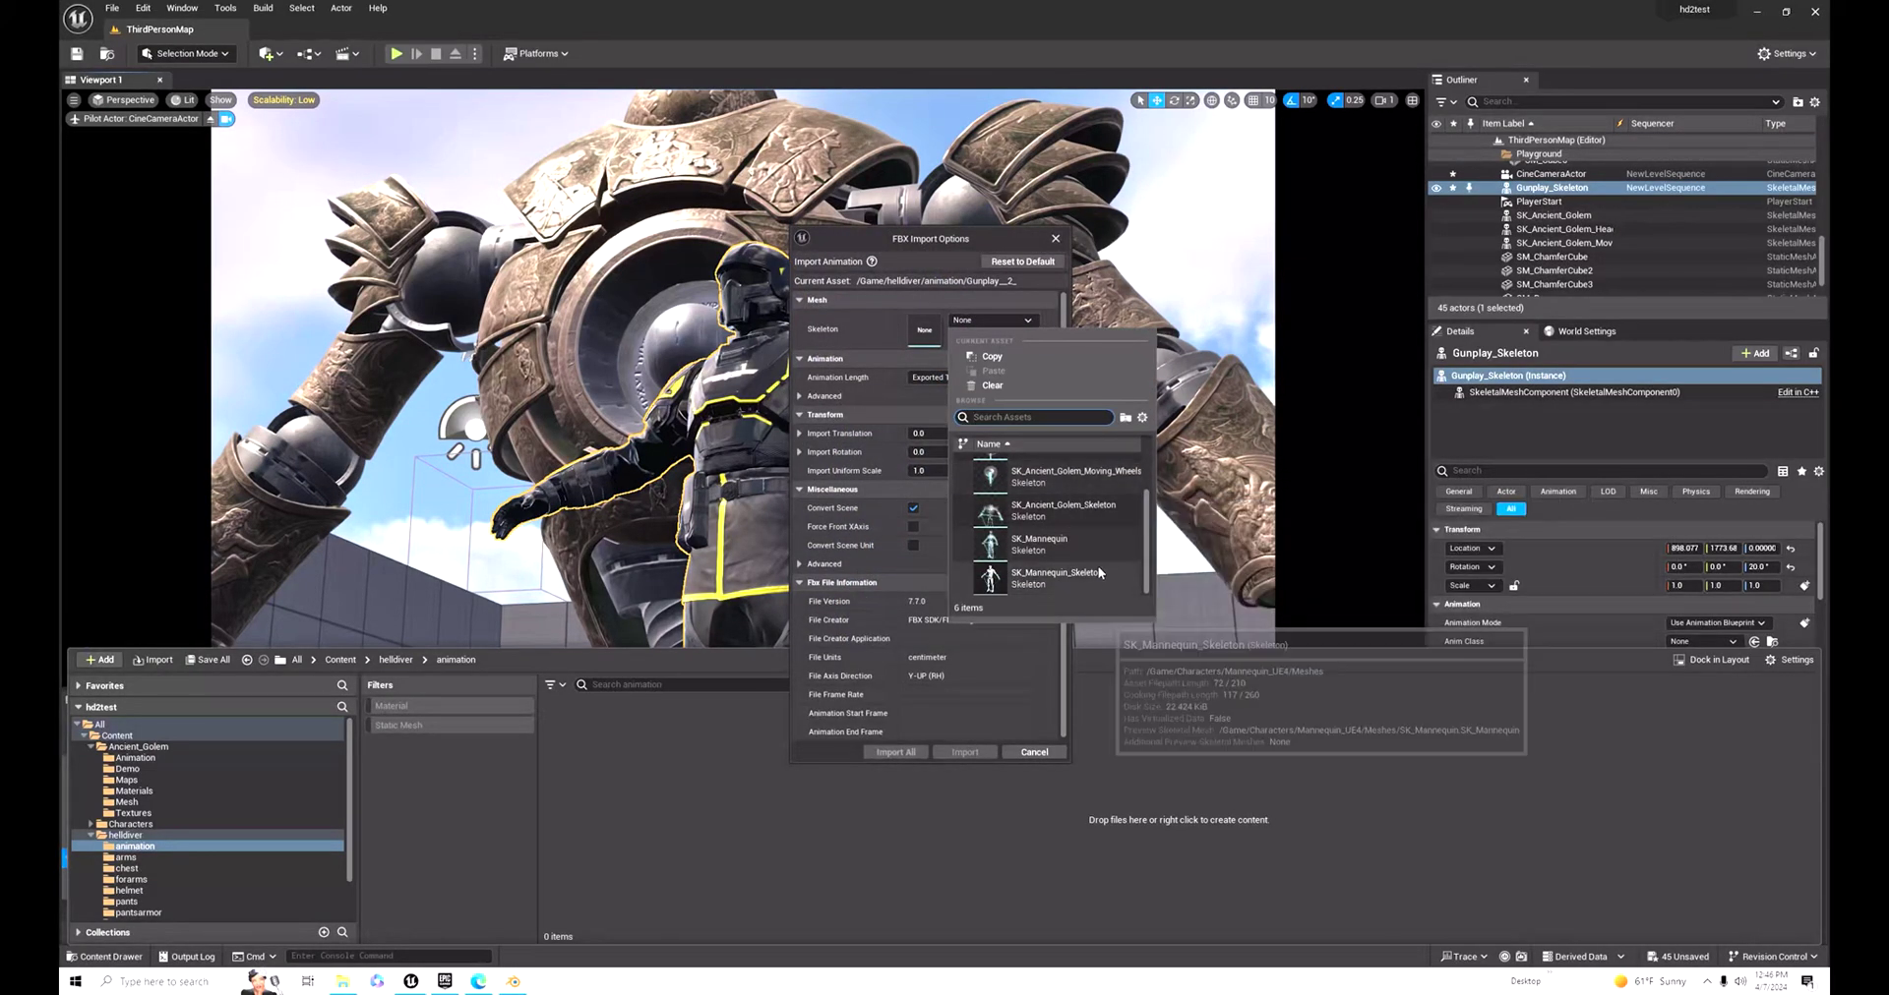
scroll(1097, 564, "up", 2)
left_click(1053, 467)
left_click(954, 754)
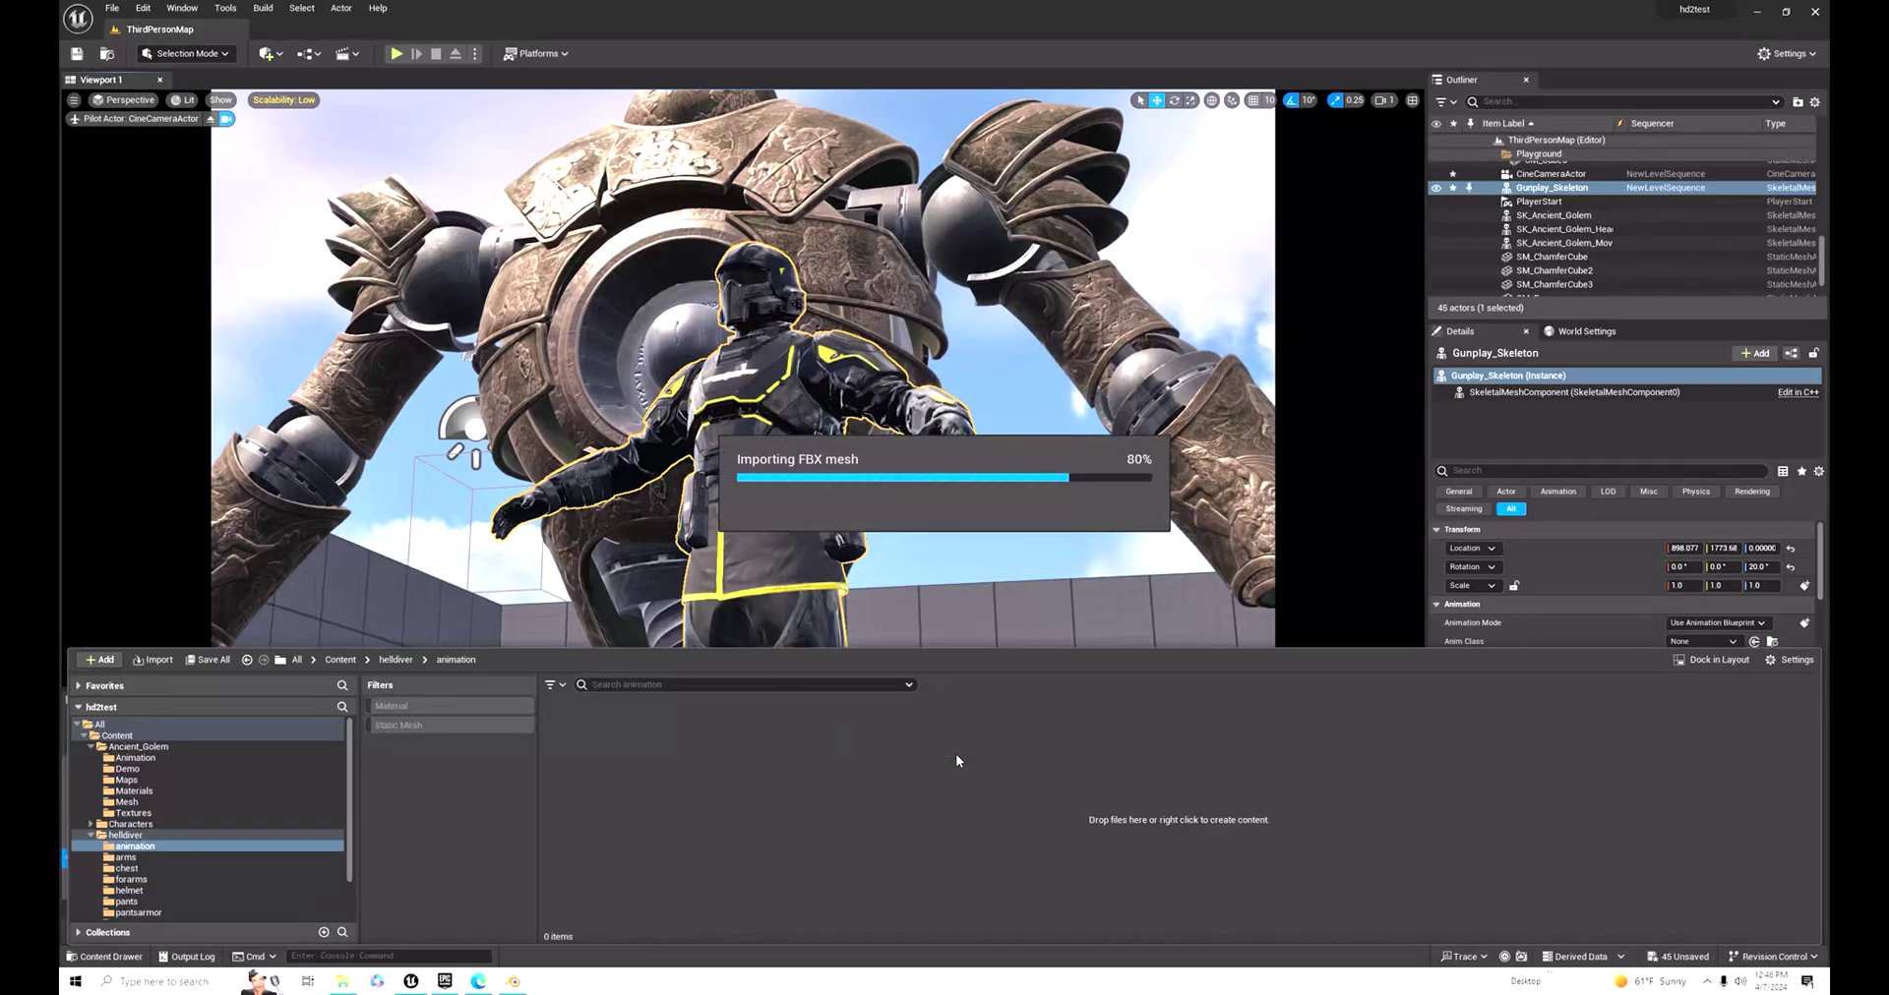
Step: Add the Gunplay__2_ animation to the Gunplay_Skeleton track in the level sequence and scrub through it
left_click(120, 959)
left_click(729, 515)
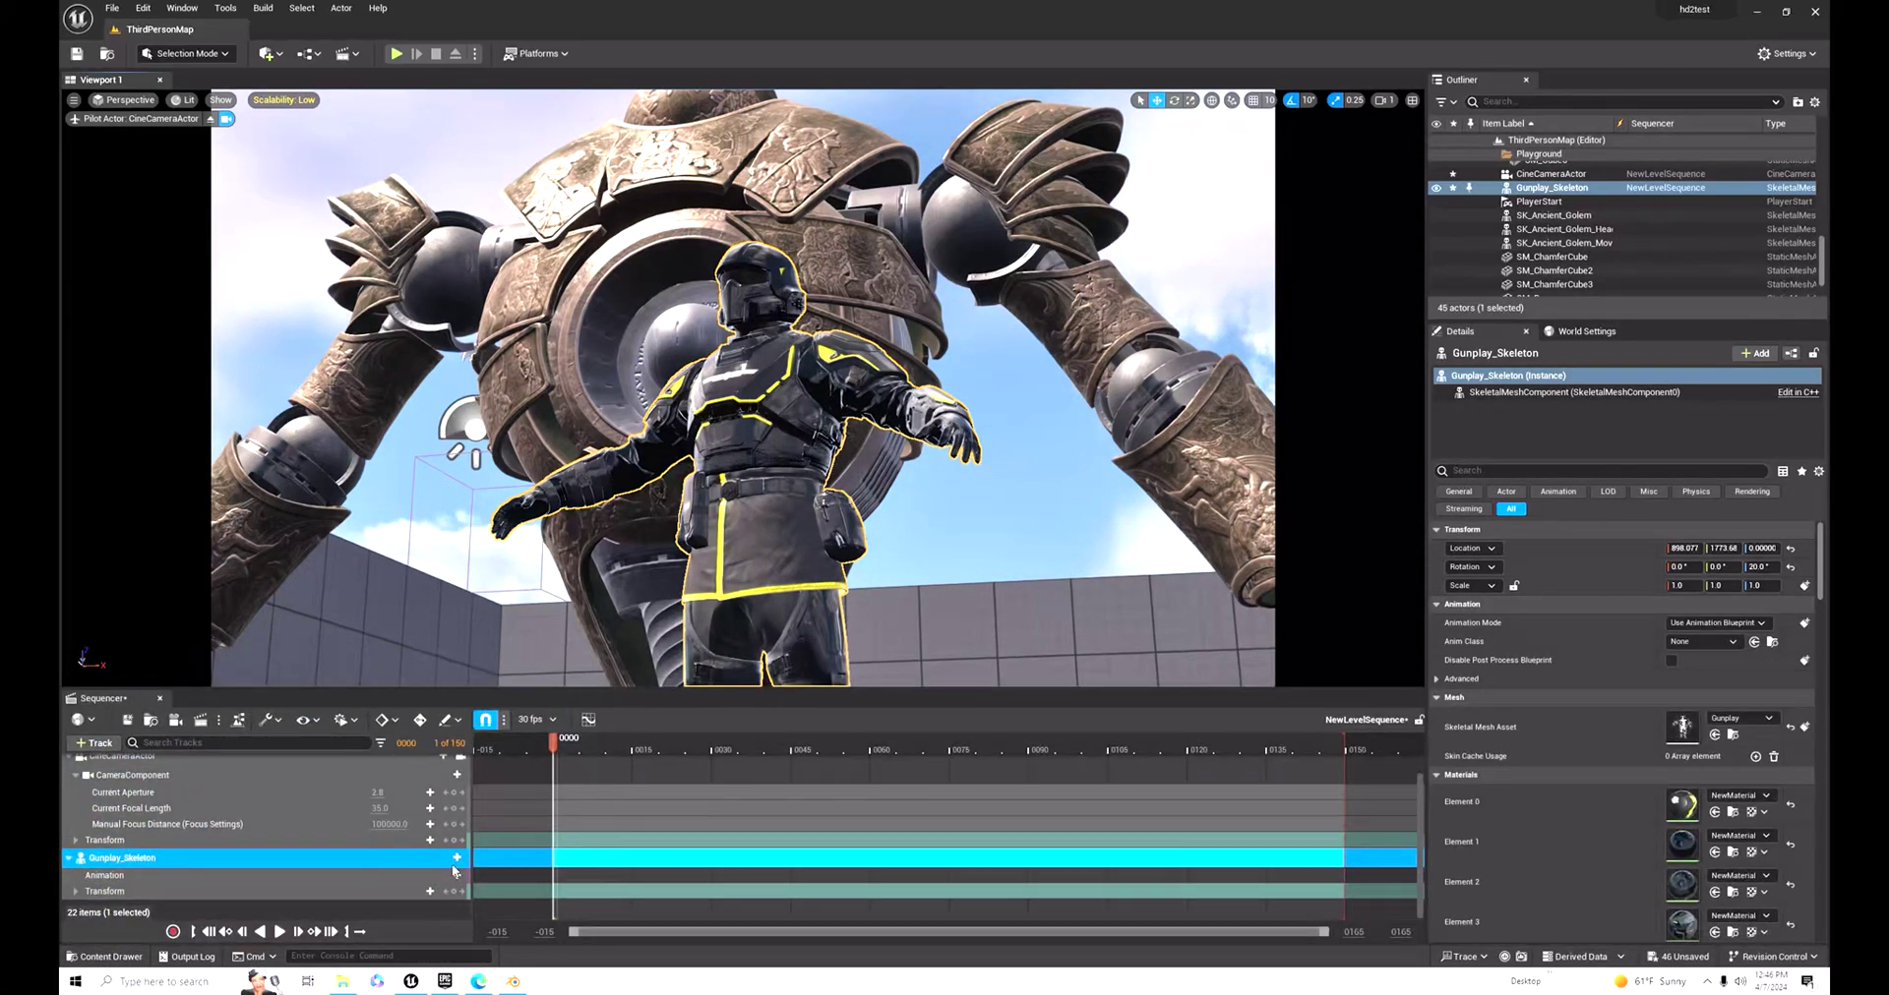
left_click(430, 878)
left_click(522, 777)
left_click_drag(558, 745, 977, 777)
left_click(1244, 334)
left_click(95, 742)
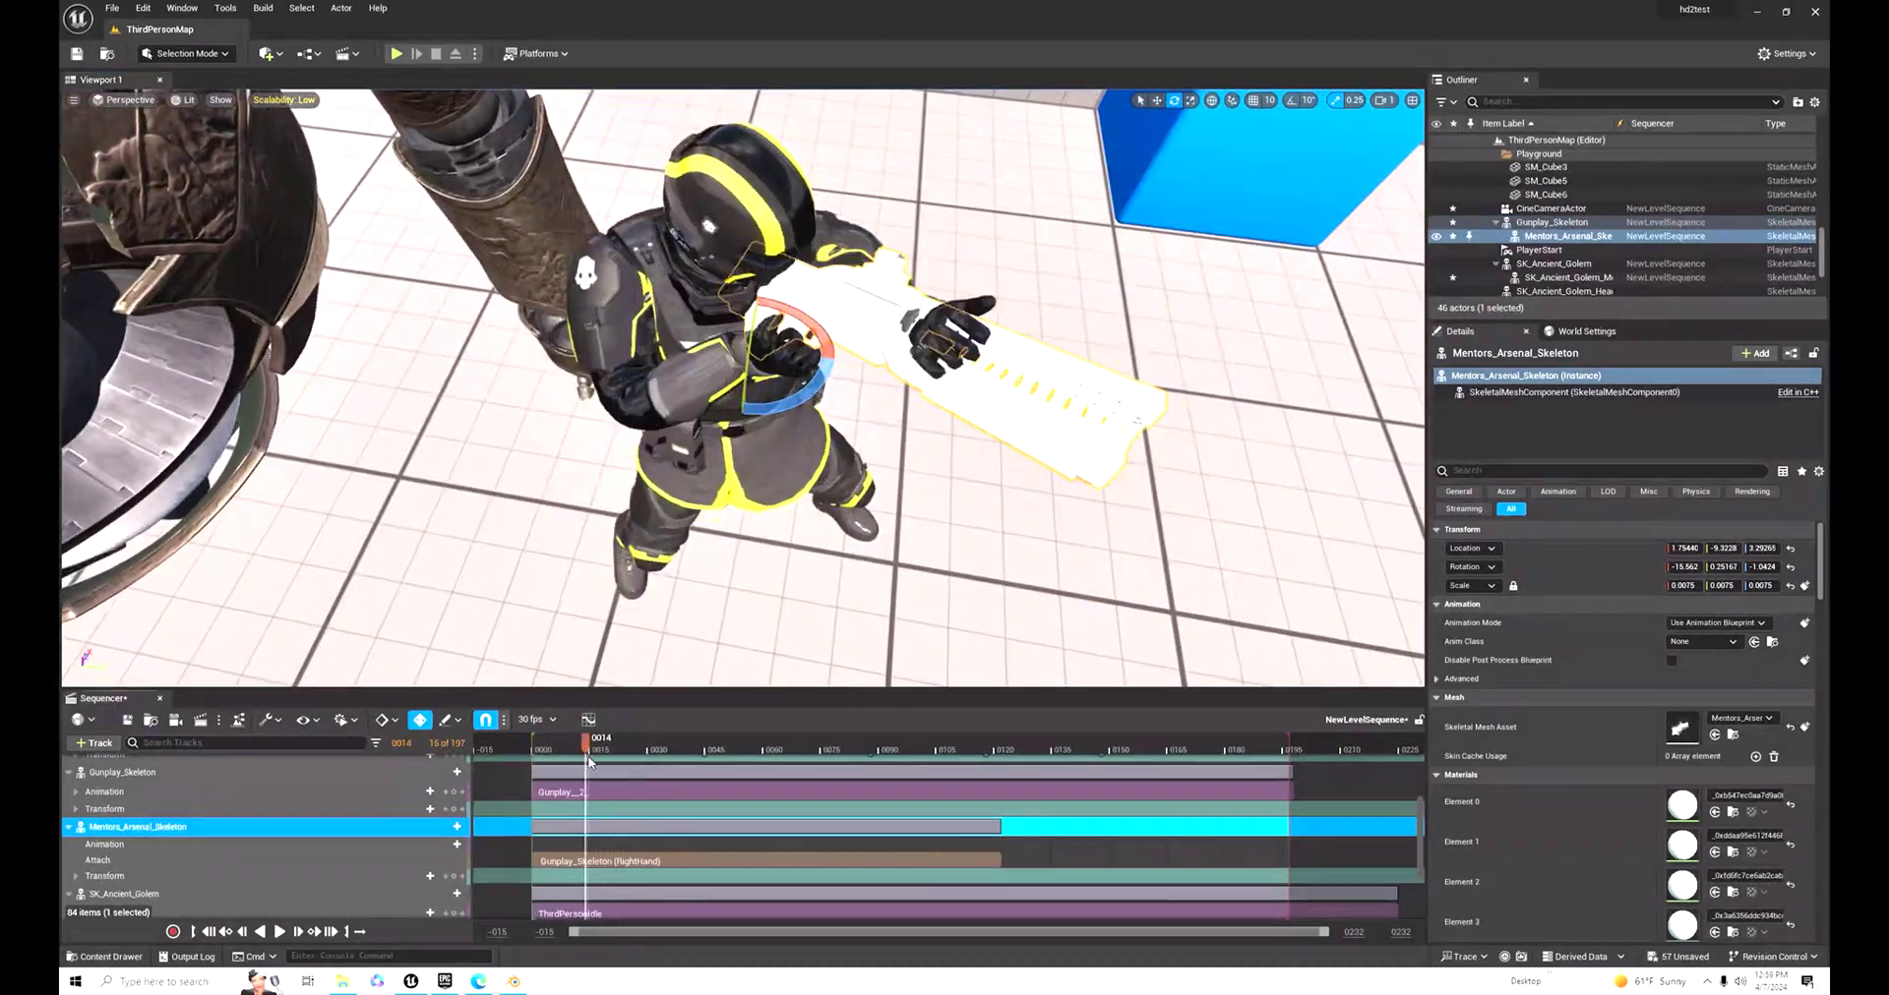
Step: Rotate and reposition the rifle in the character's right hand around frame 50, and advance the sequence to frame 105
left_click_drag(588, 762, 730, 777)
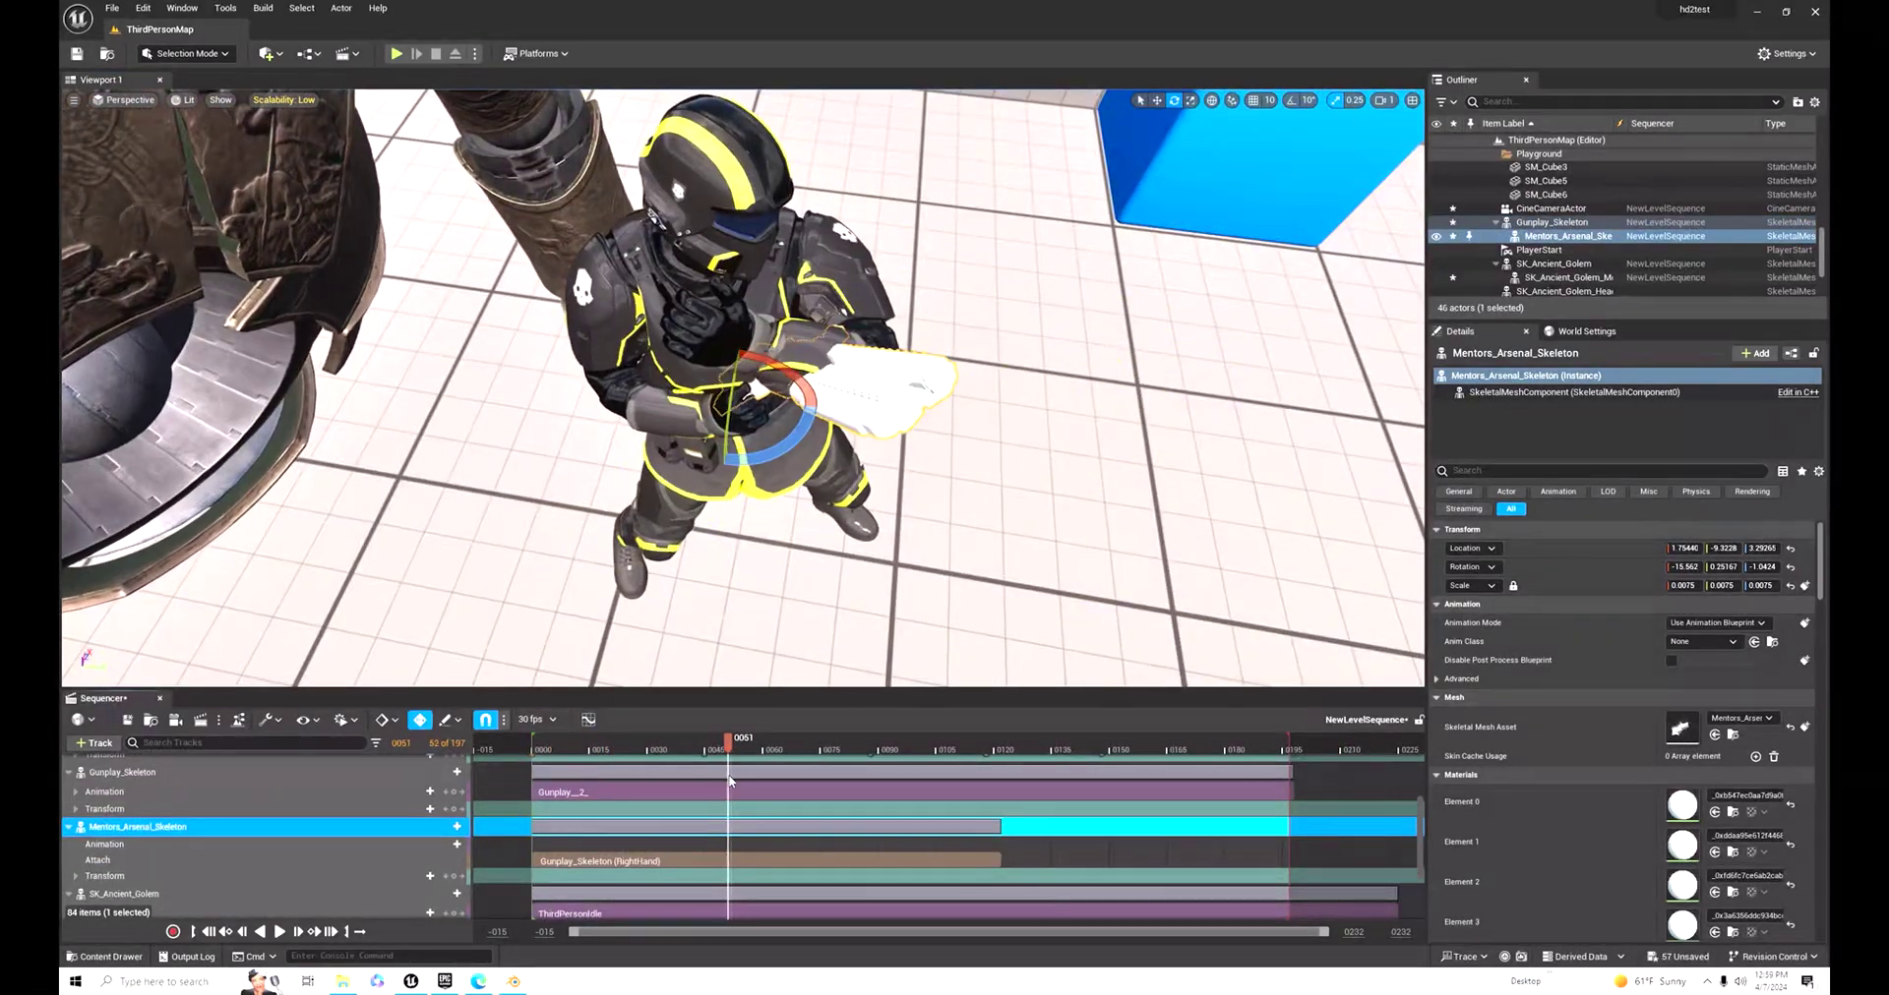
left_click_drag(969, 590, 933, 570)
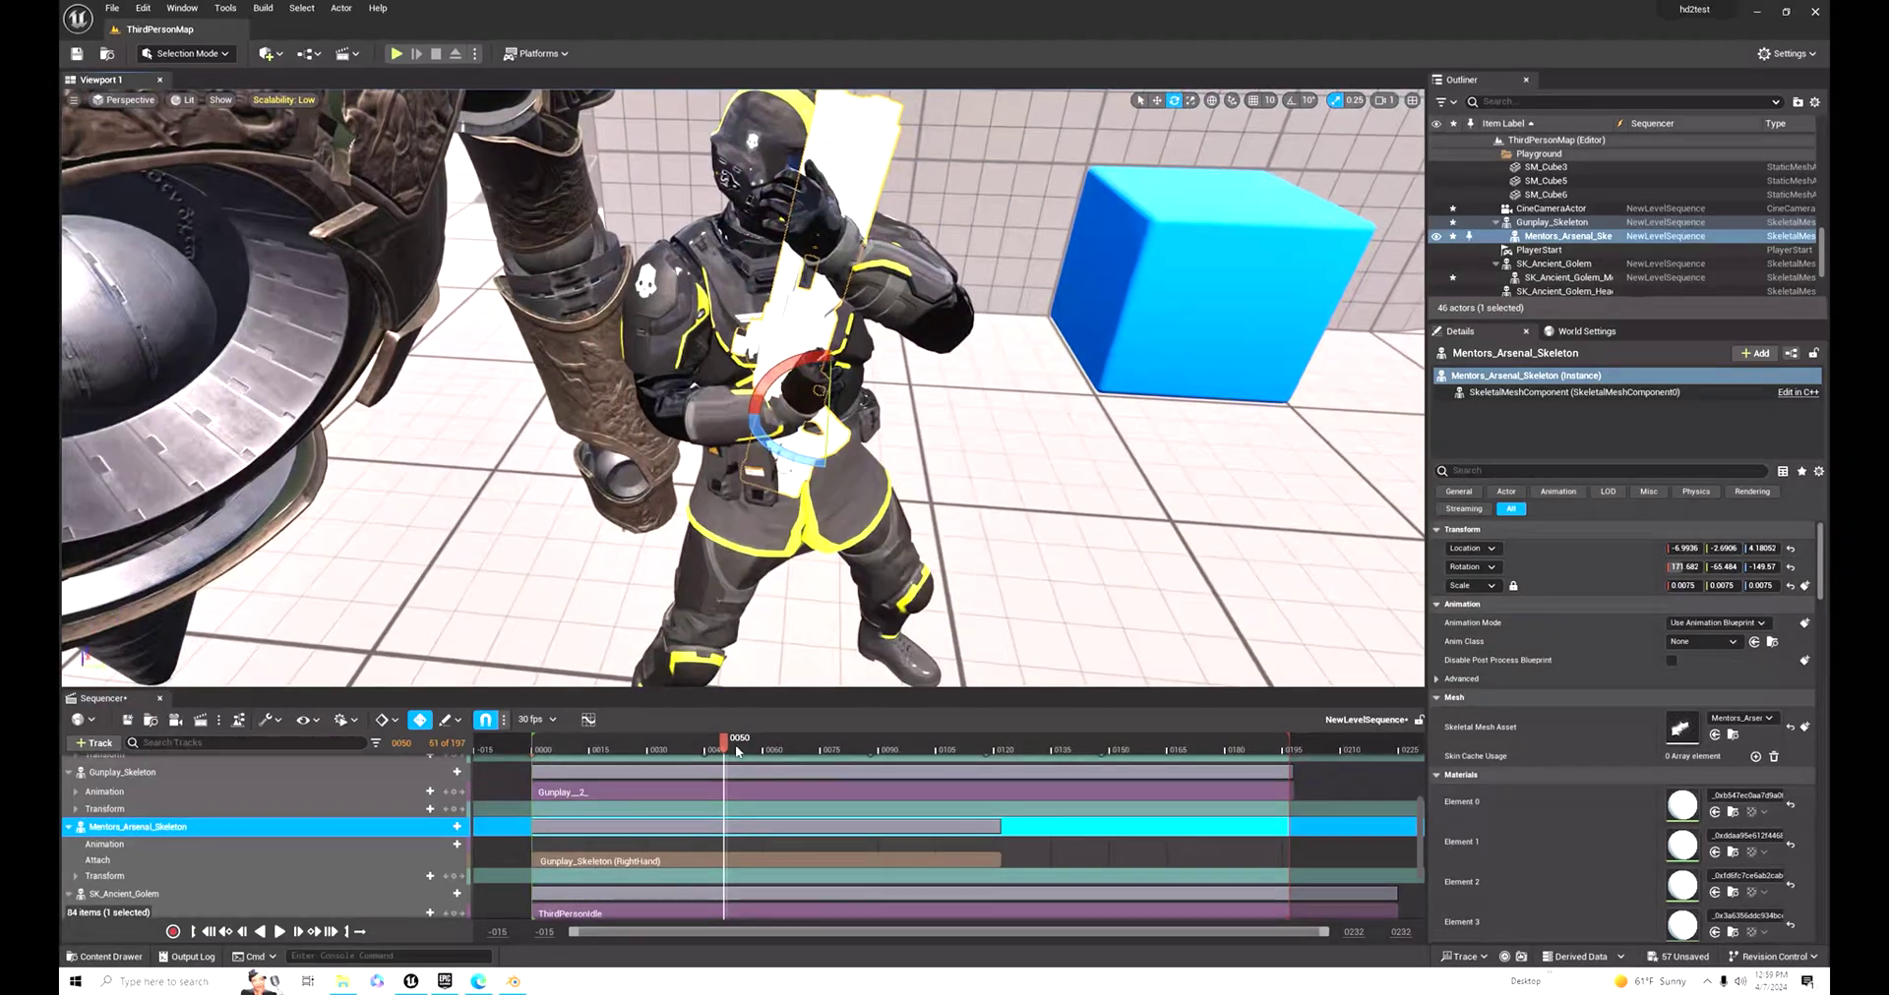
left_click_drag(734, 746, 934, 746)
Step: Try scaling the rifle up to 0.01 and undo the change
key("r")
left_click_drag(853, 260, 885, 241)
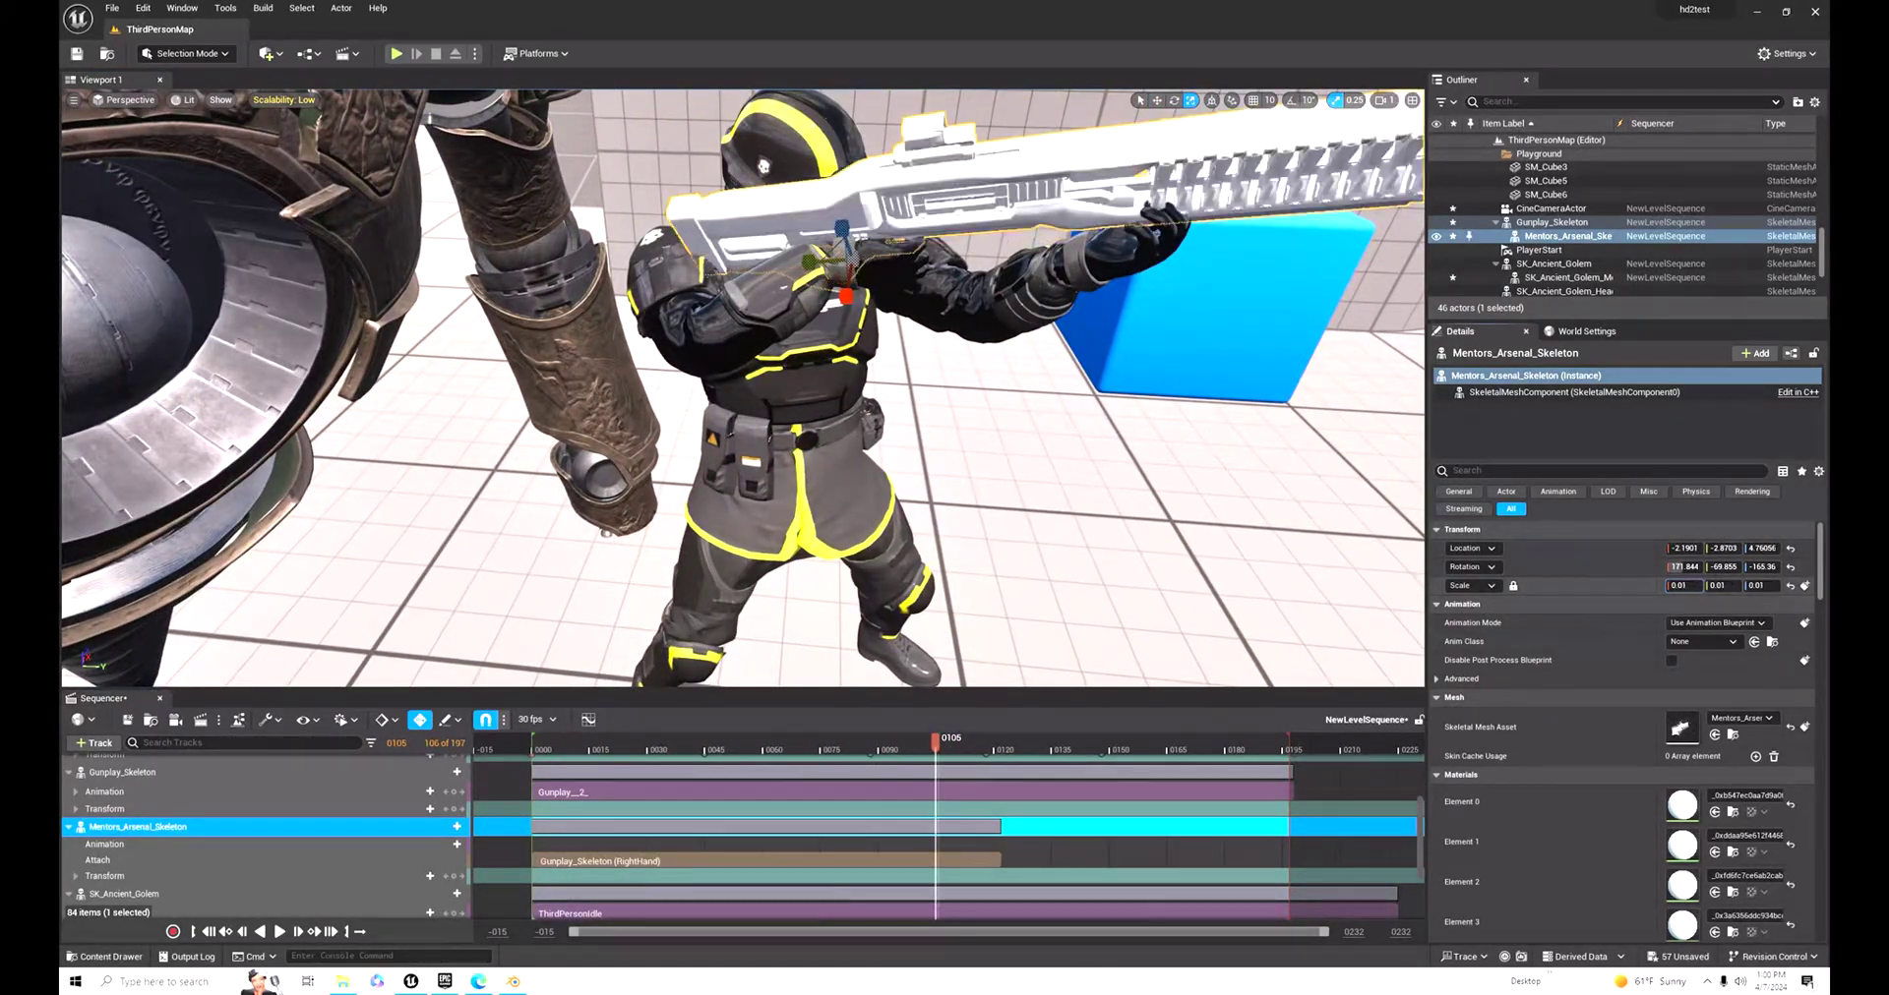
key("ctrl+z")
Step: Move the rifle into the character's aiming grip at frame 105 and scrub the sequence to check the fit
right_click_drag(885, 384, 890, 334)
key("w")
left_click_drag(949, 344, 986, 340)
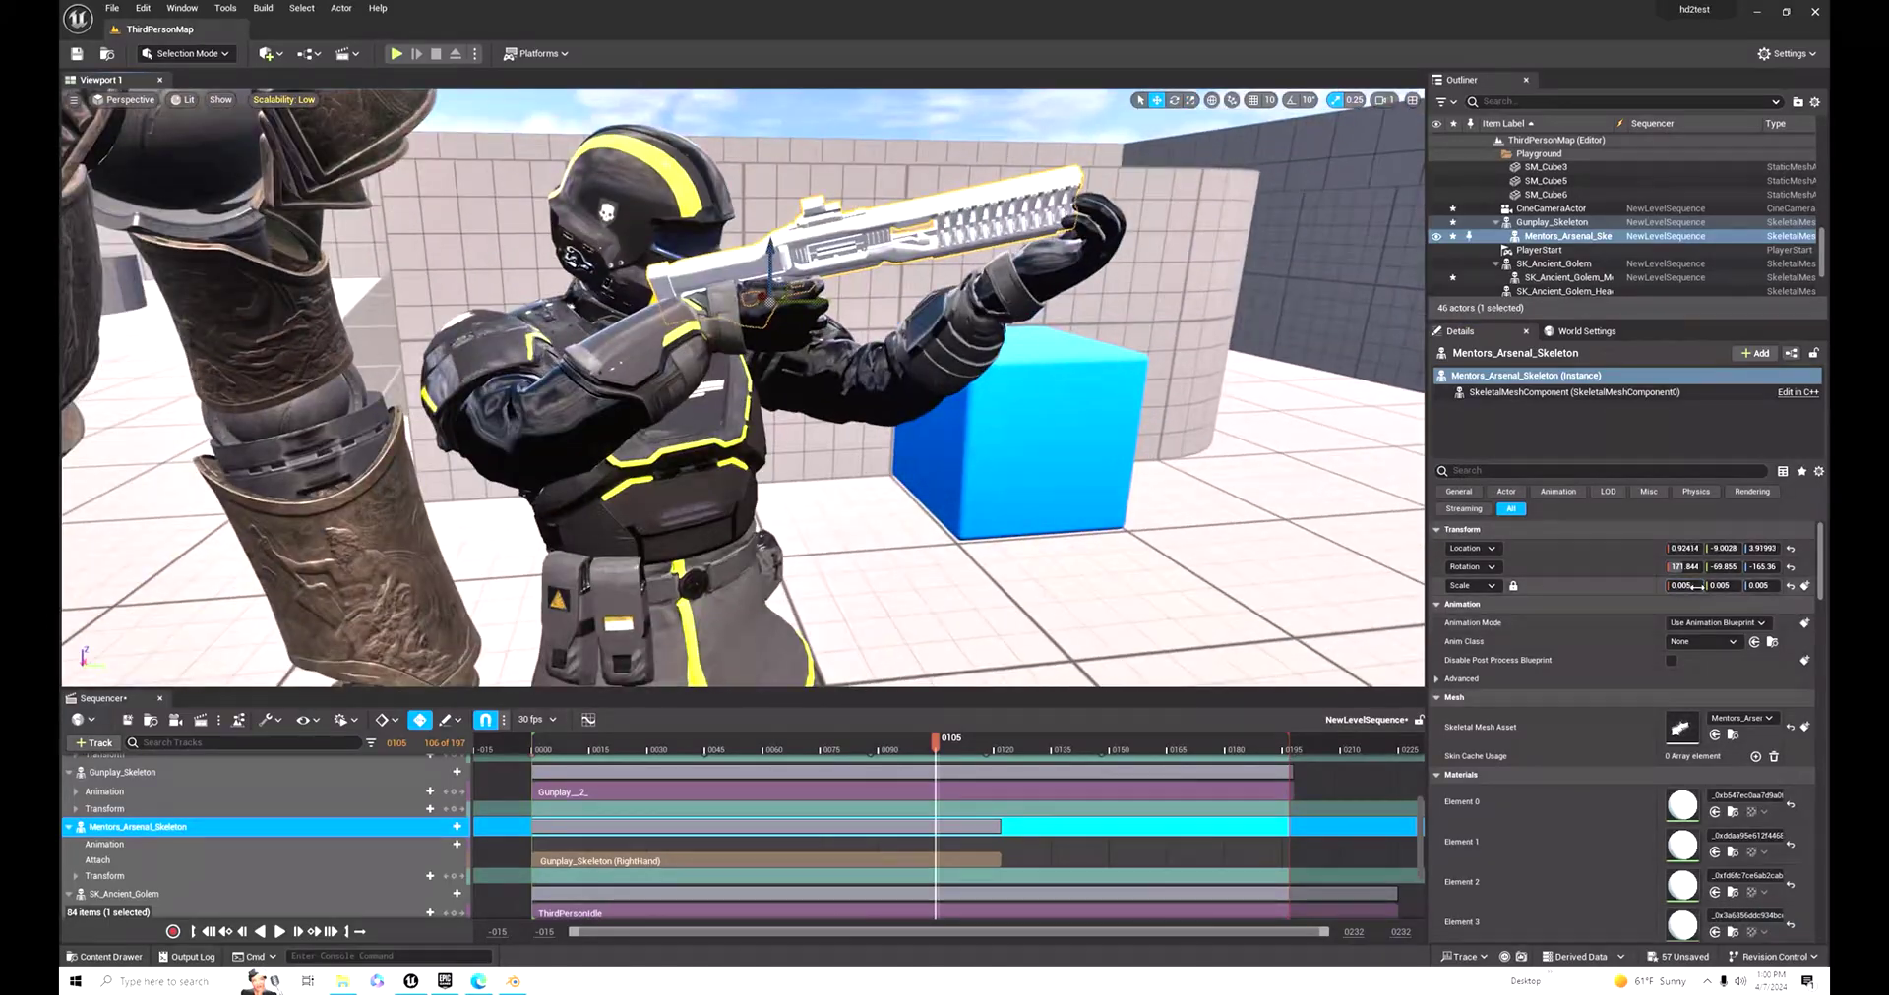
mouse_move(934, 745)
left_mouse_down()
mouse_move(629, 745)
mouse_move(904, 746)
left_mouse_up()
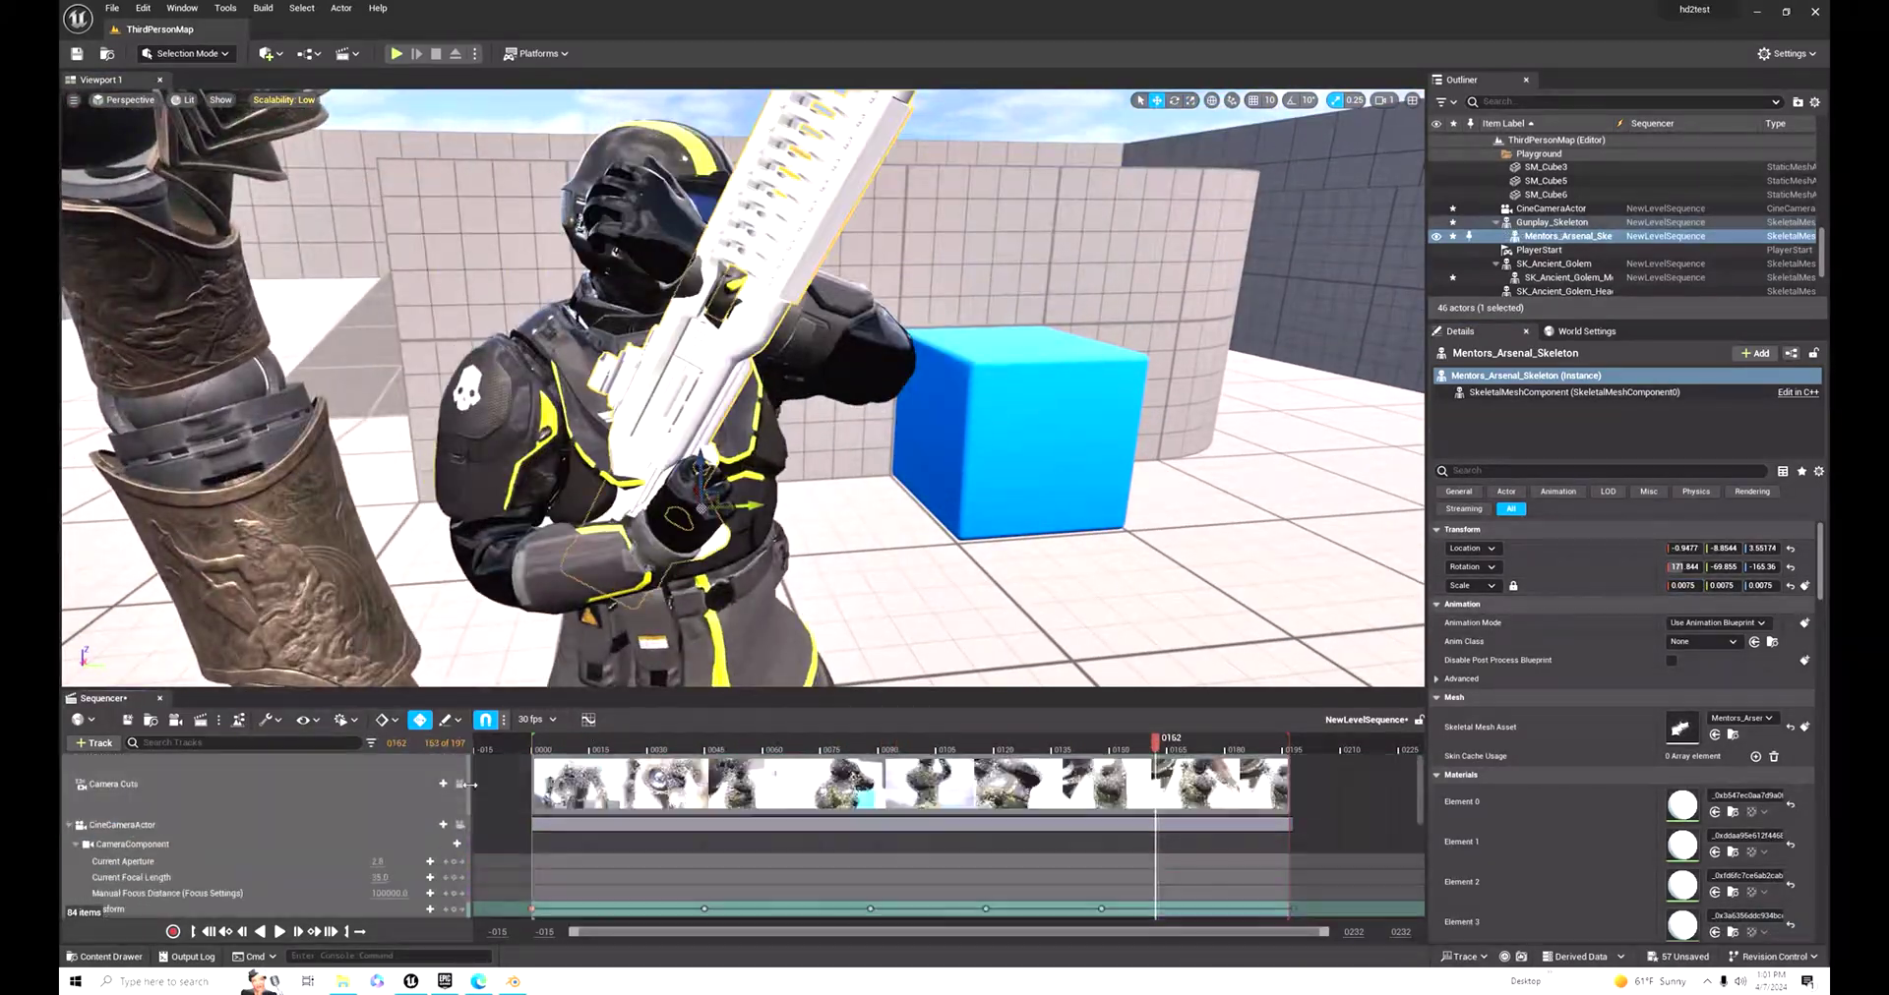
Step: View the shot through the camera cuts and assign M_Metal_Burnished, M_Metal_Gold and M_Metal_Steel to the rifle's material elements 0, 1 and 2
left_click(459, 784)
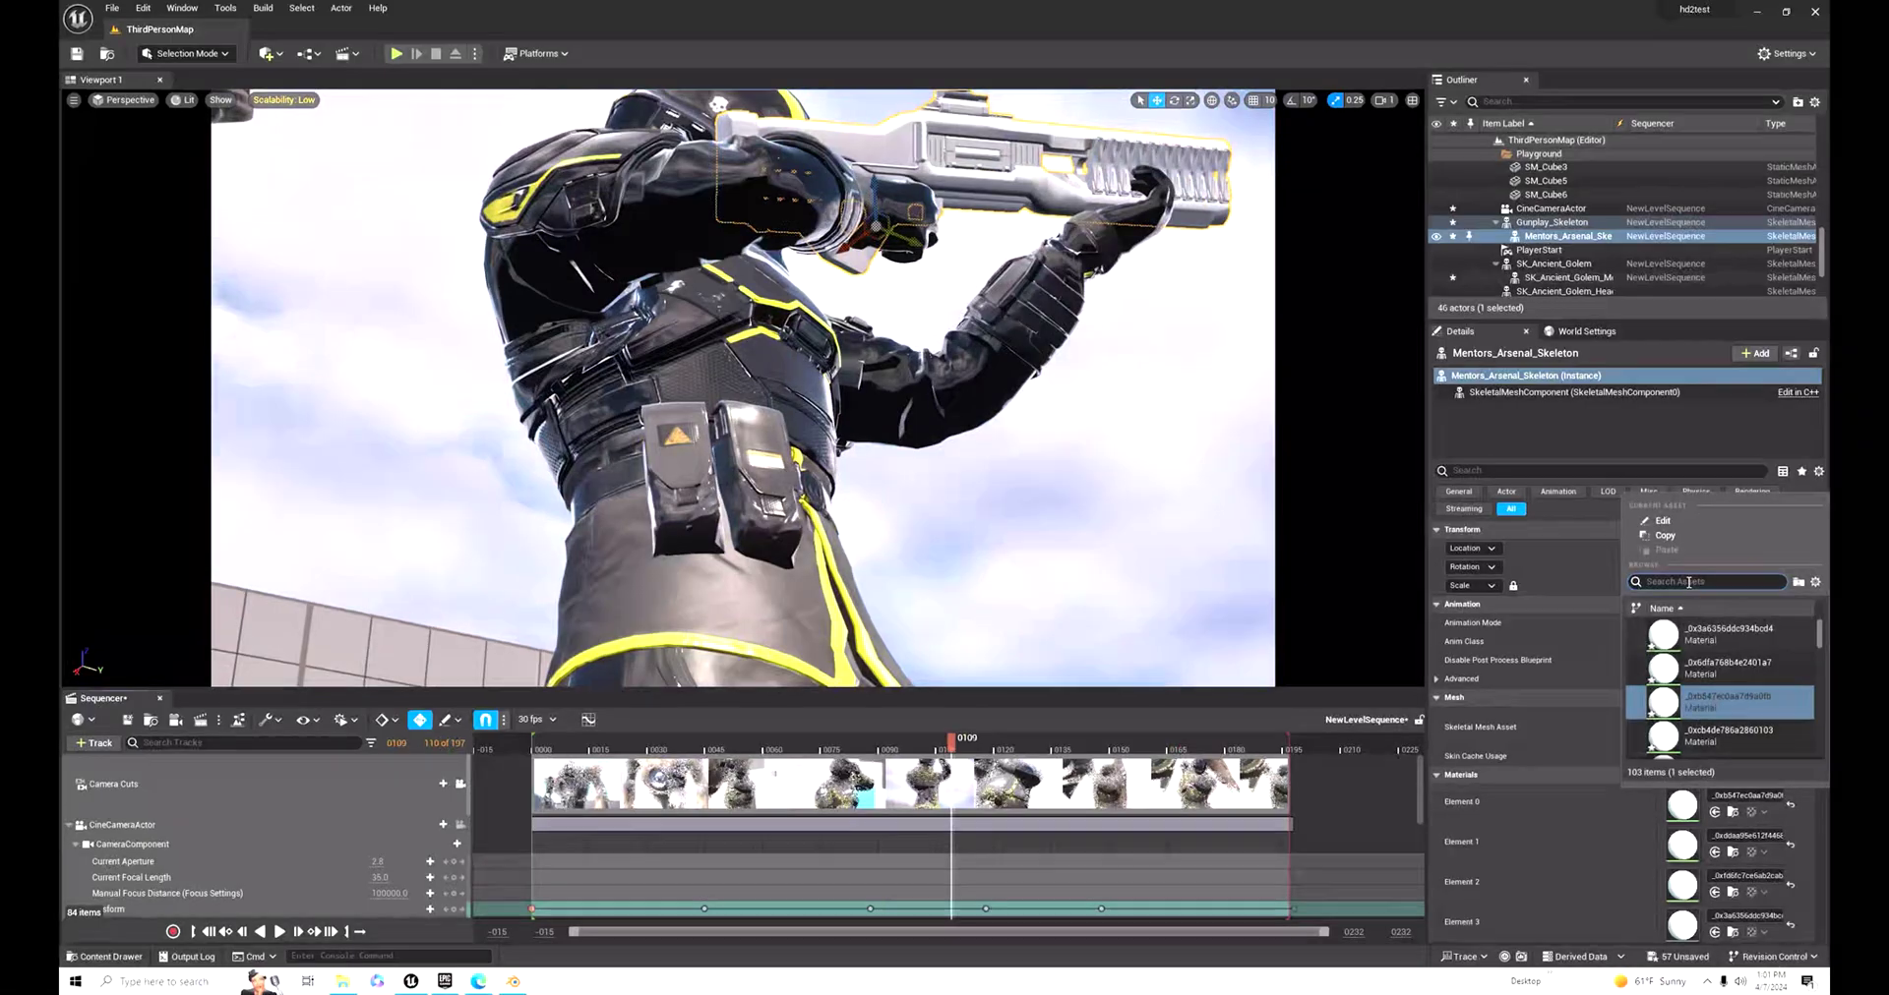
left_click(1745, 836)
type("metal")
left_click(1745, 744)
left_click(1745, 875)
left_click(1745, 777)
Step: Assign M_Metal_Gold to the rifle's elements 3 and 5 and M_Metal_Burnished to element 4, and scrub the sequence to review it
scroll(1743, 852, "down", 2)
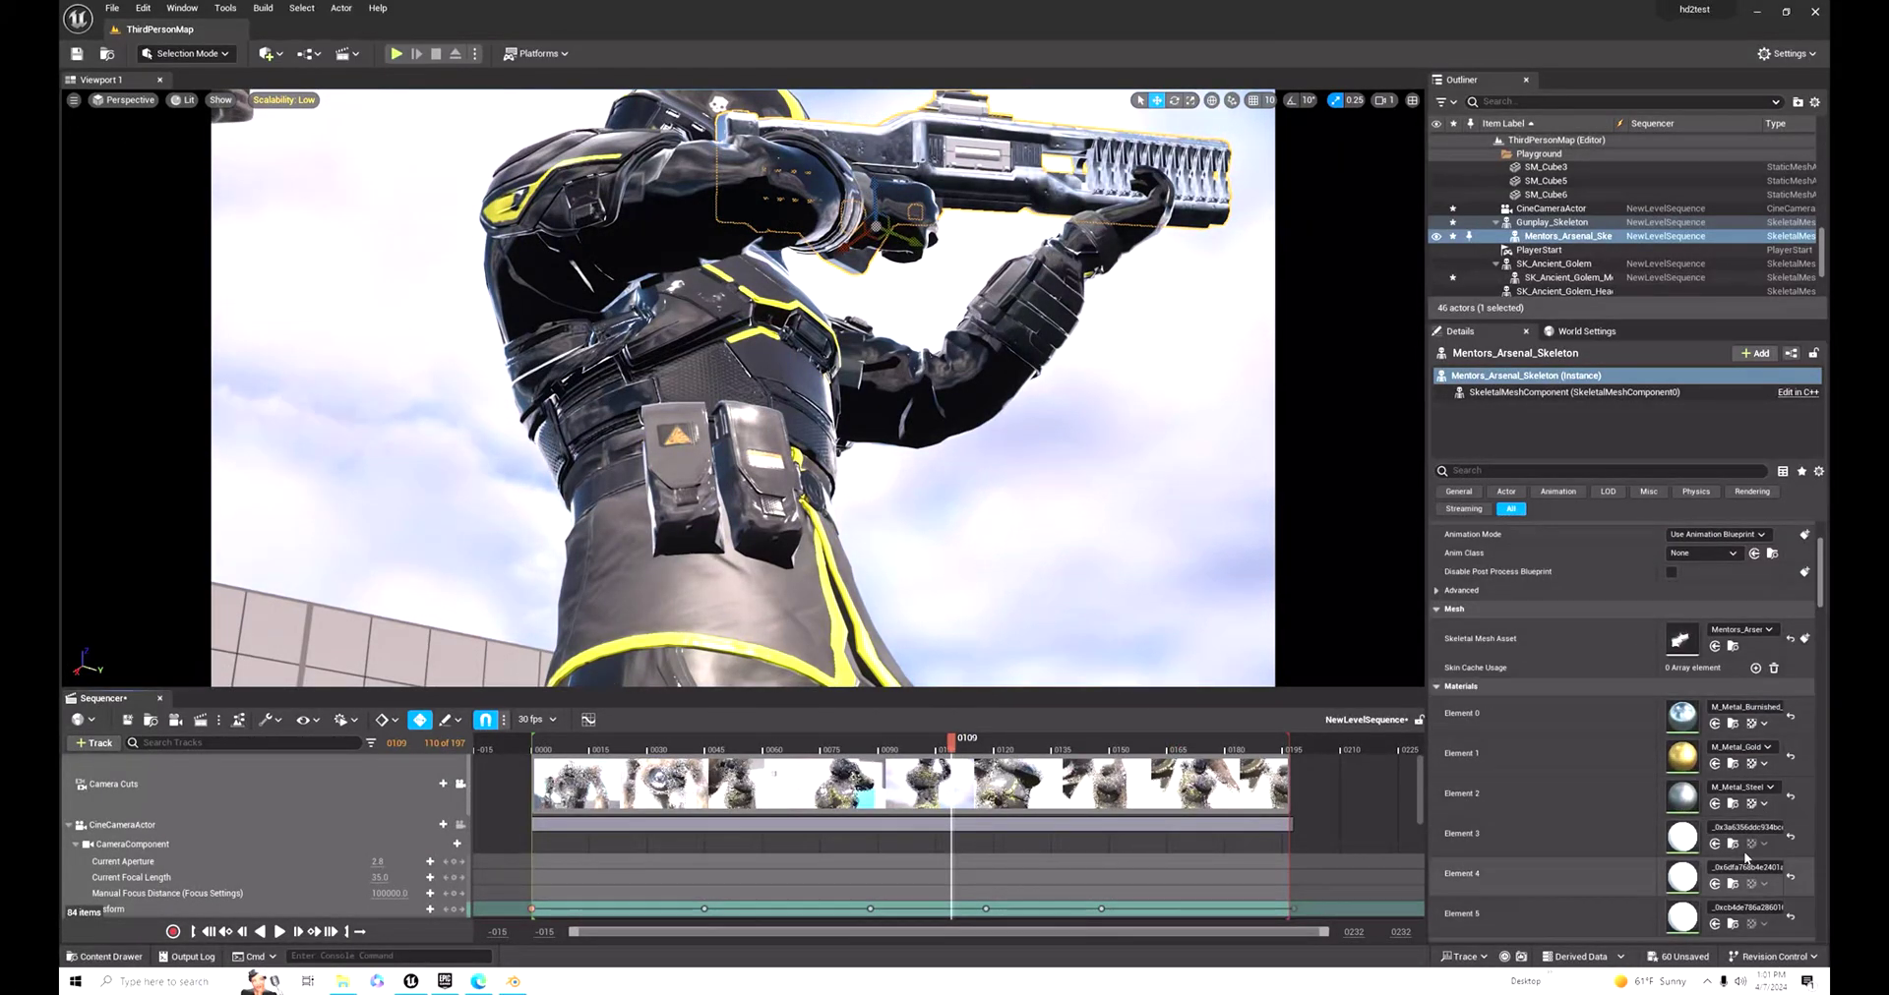
left_click(1745, 828)
type("metalmnet")
left_click(1729, 740)
scroll(1613, 787, "down", 3)
left_click(1739, 798)
type("metal")
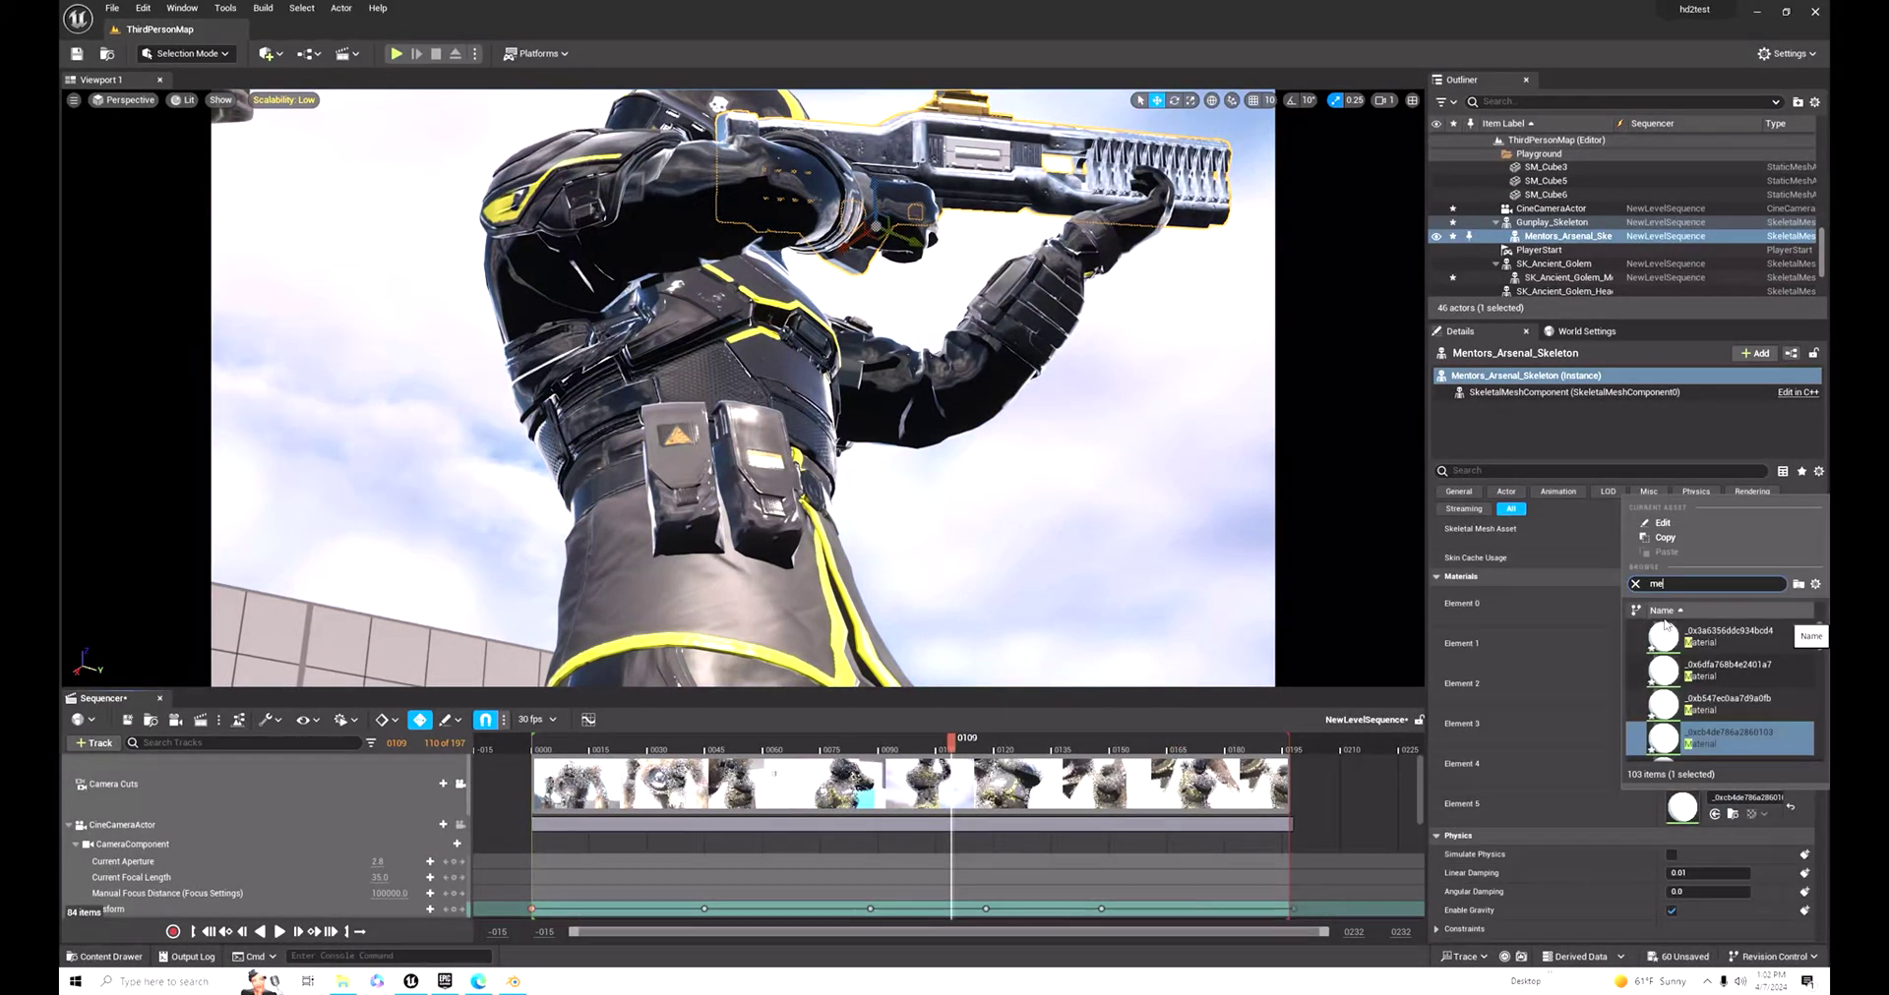
scroll(1716, 723, "down", 1)
left_click(1717, 733)
left_click_drag(951, 738, 782, 736)
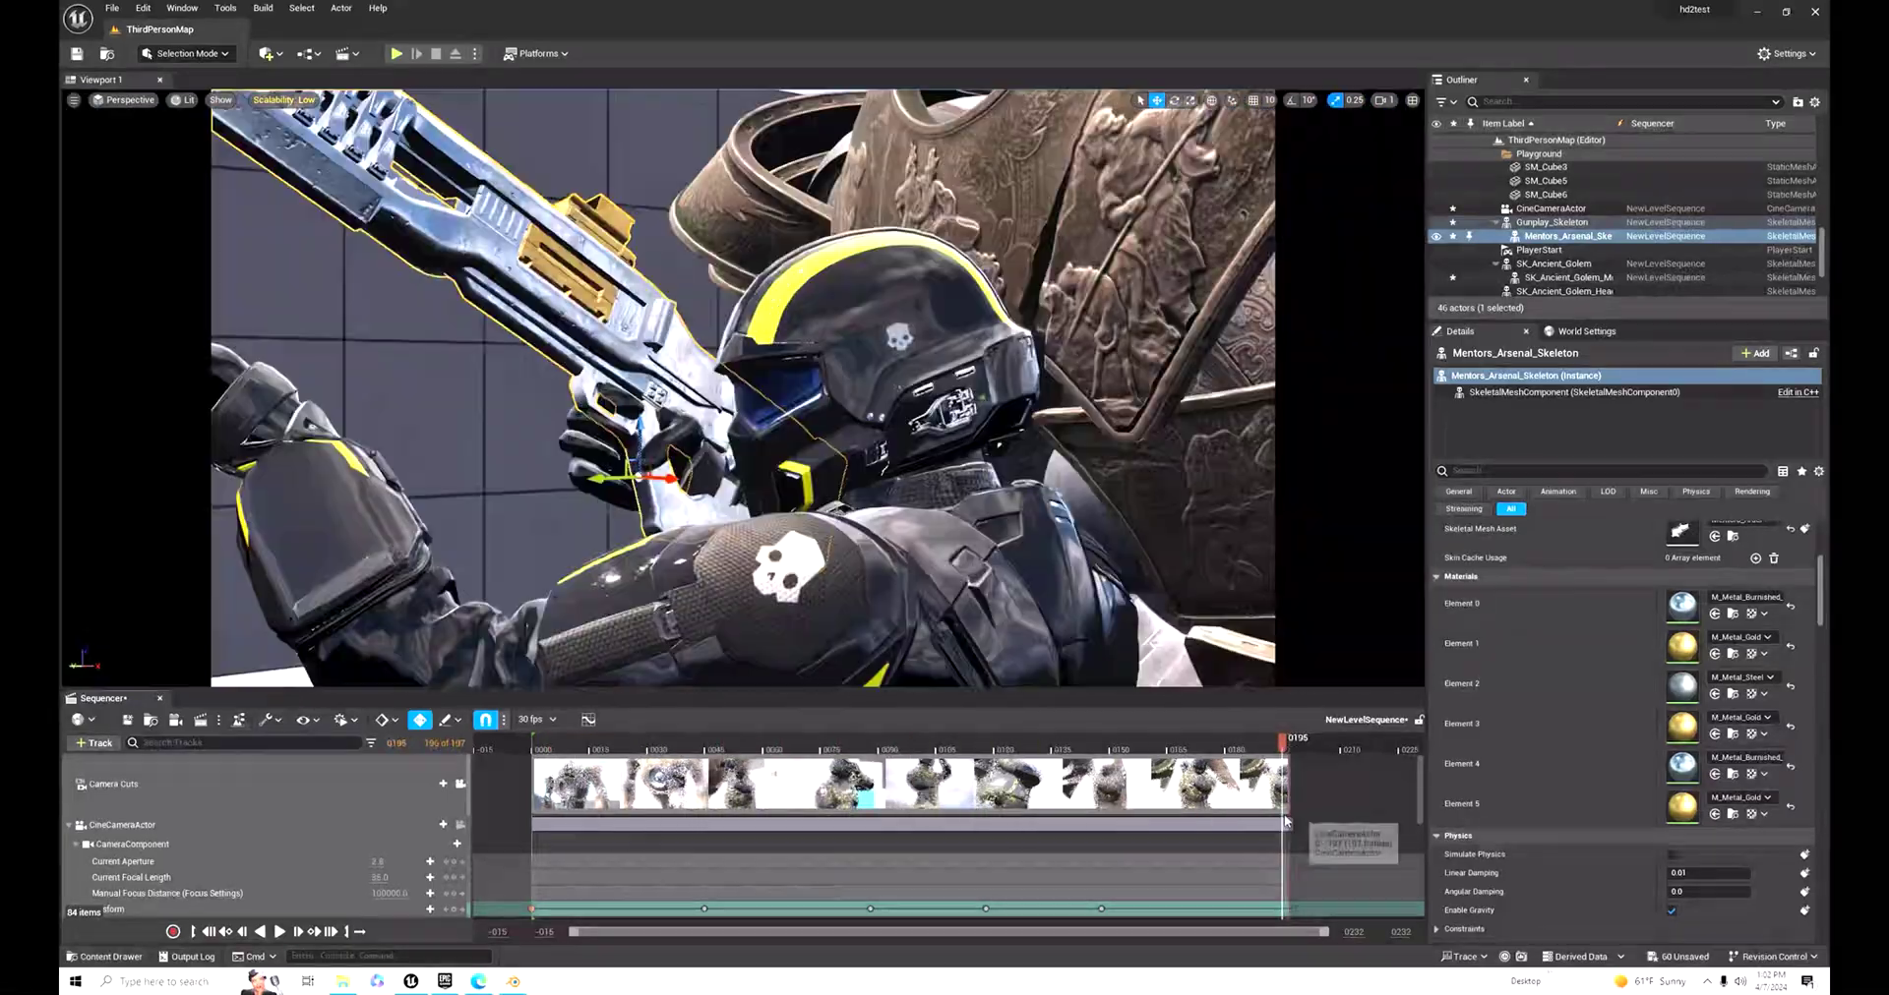